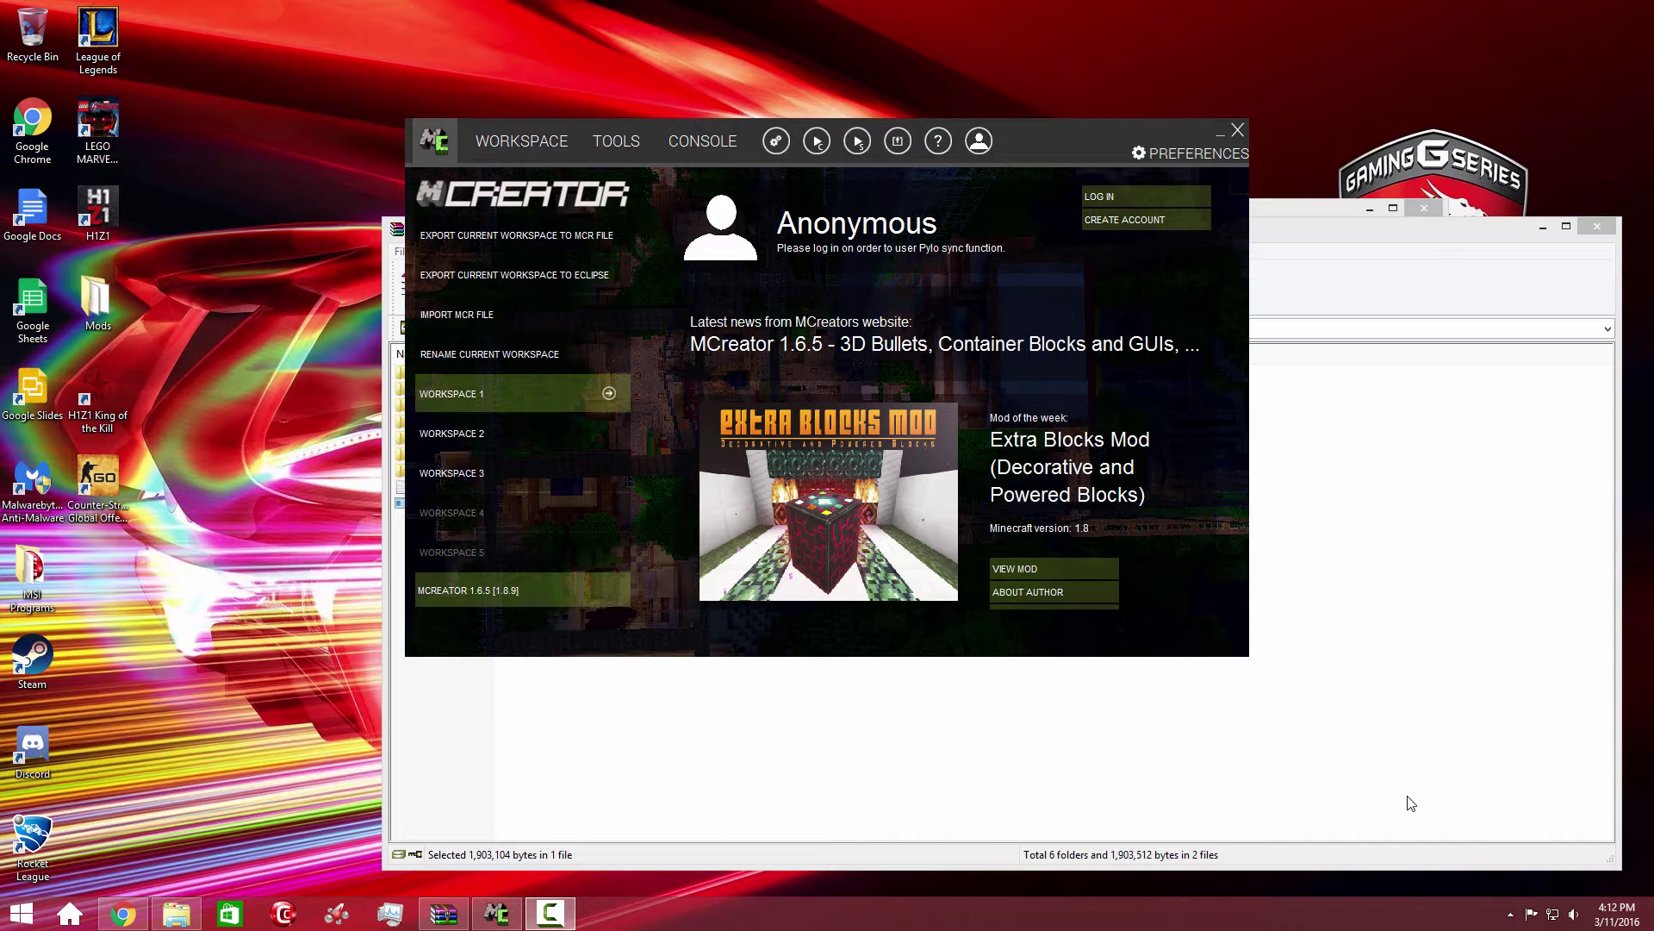
Open the workspace holding the existing Vibranium and Captain America elements
click(524, 146)
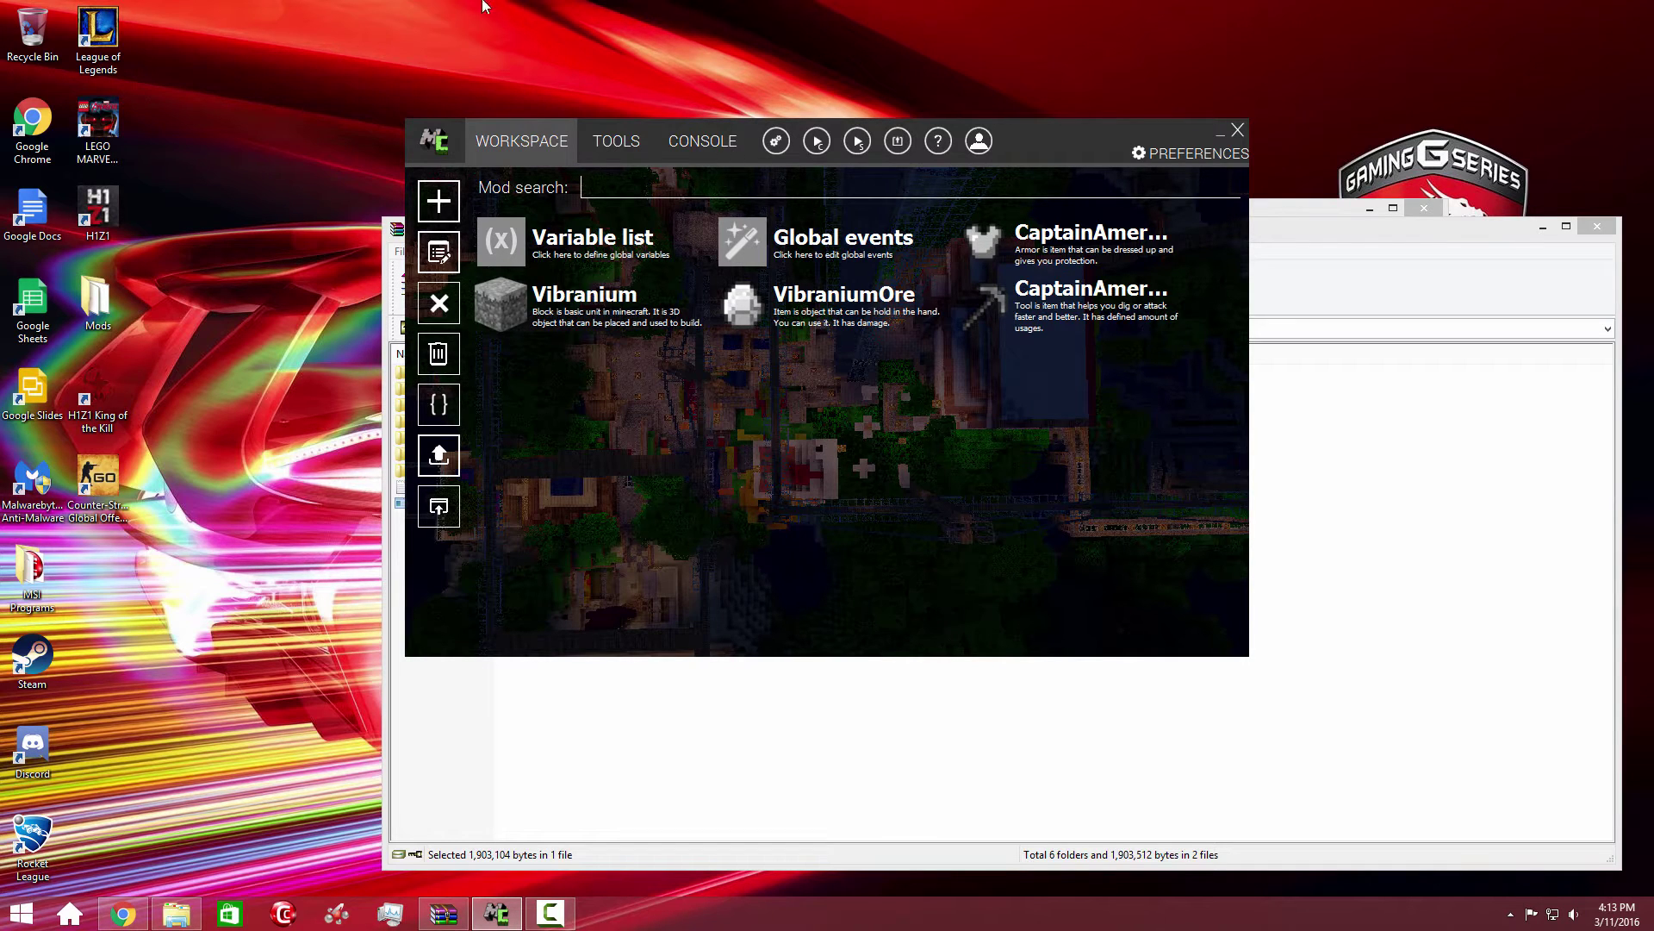
Create an Armor element named Bucky and check its still-empty texture slots
click(439, 198)
click(602, 402)
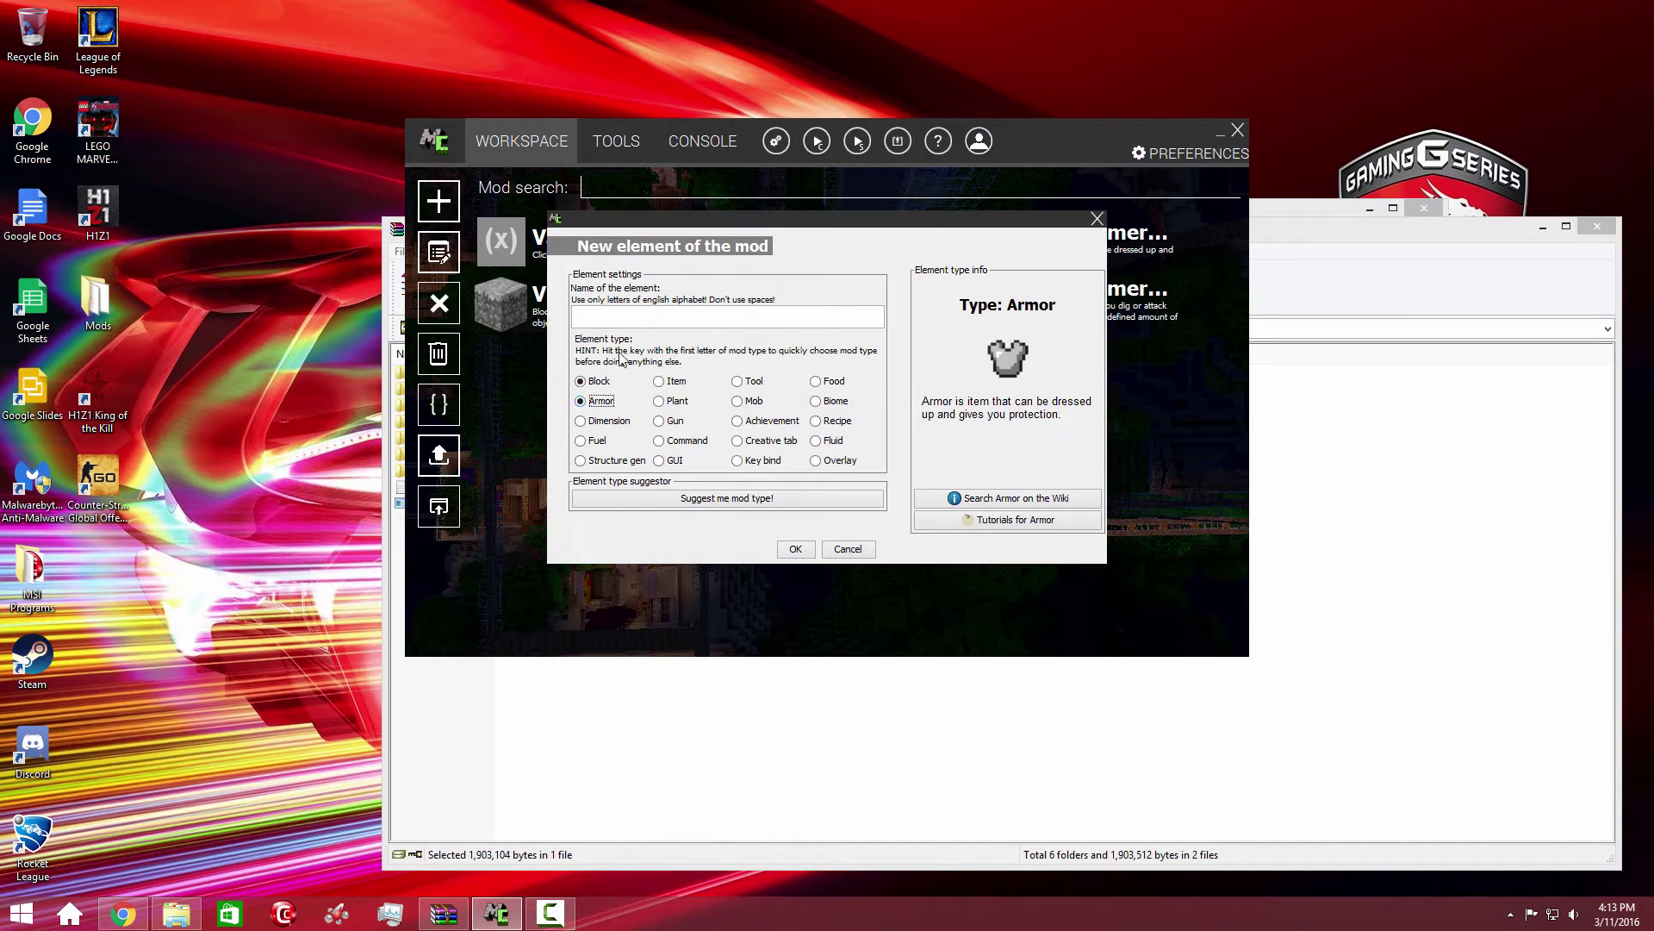
text(Bucky)
click(799, 549)
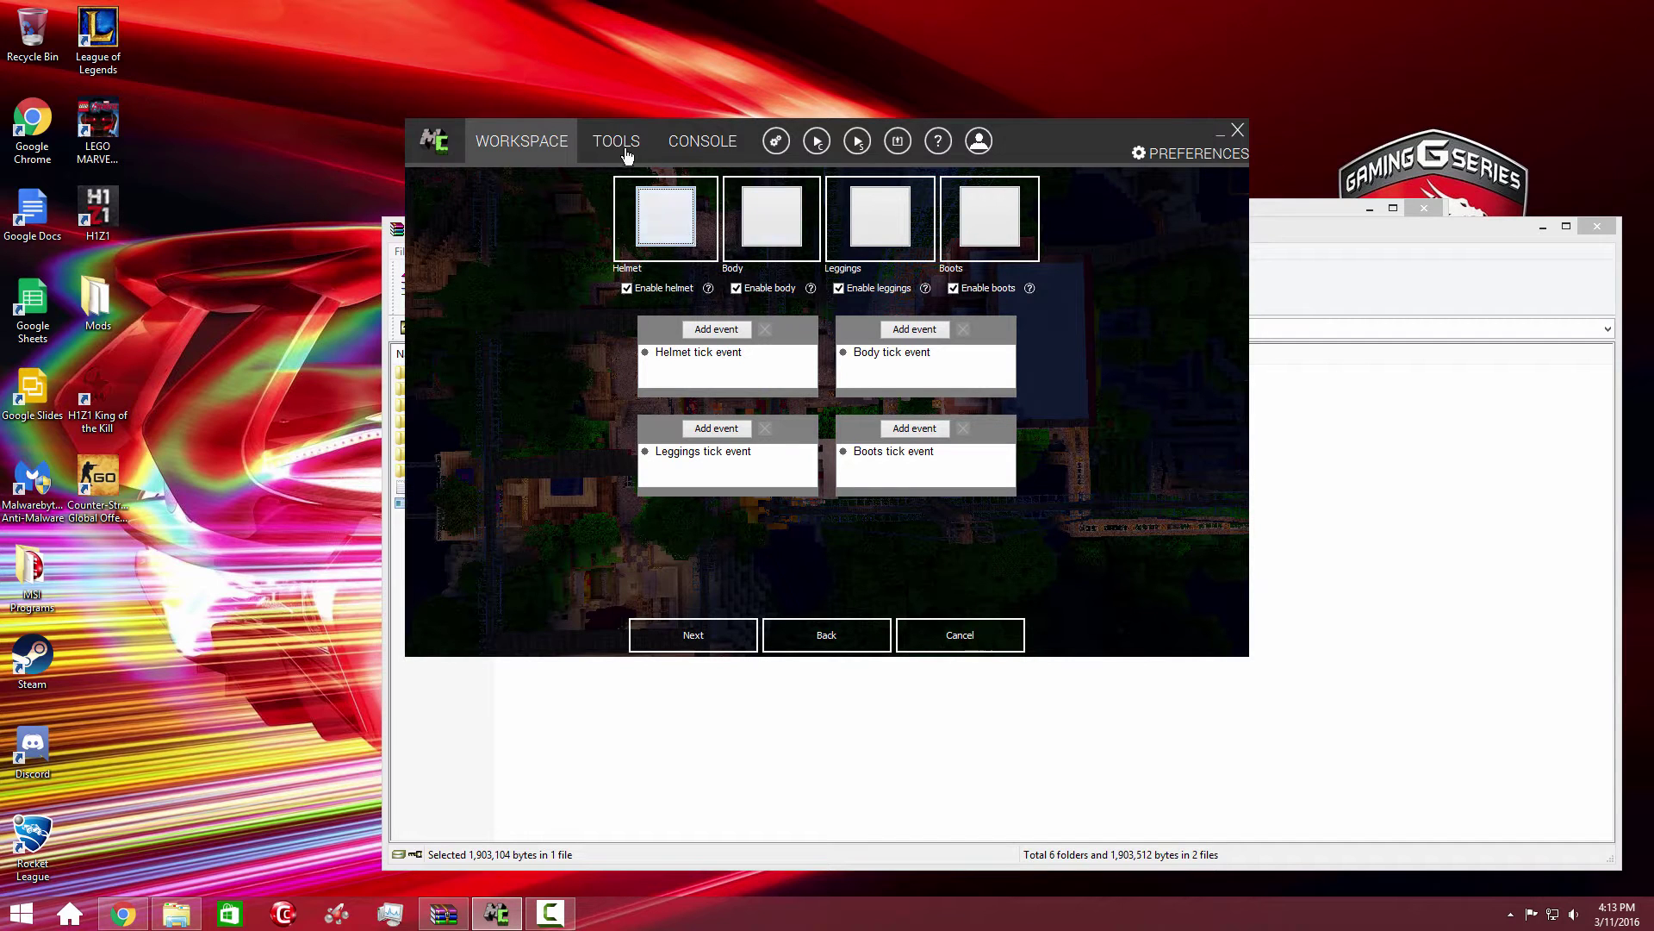
click(671, 215)
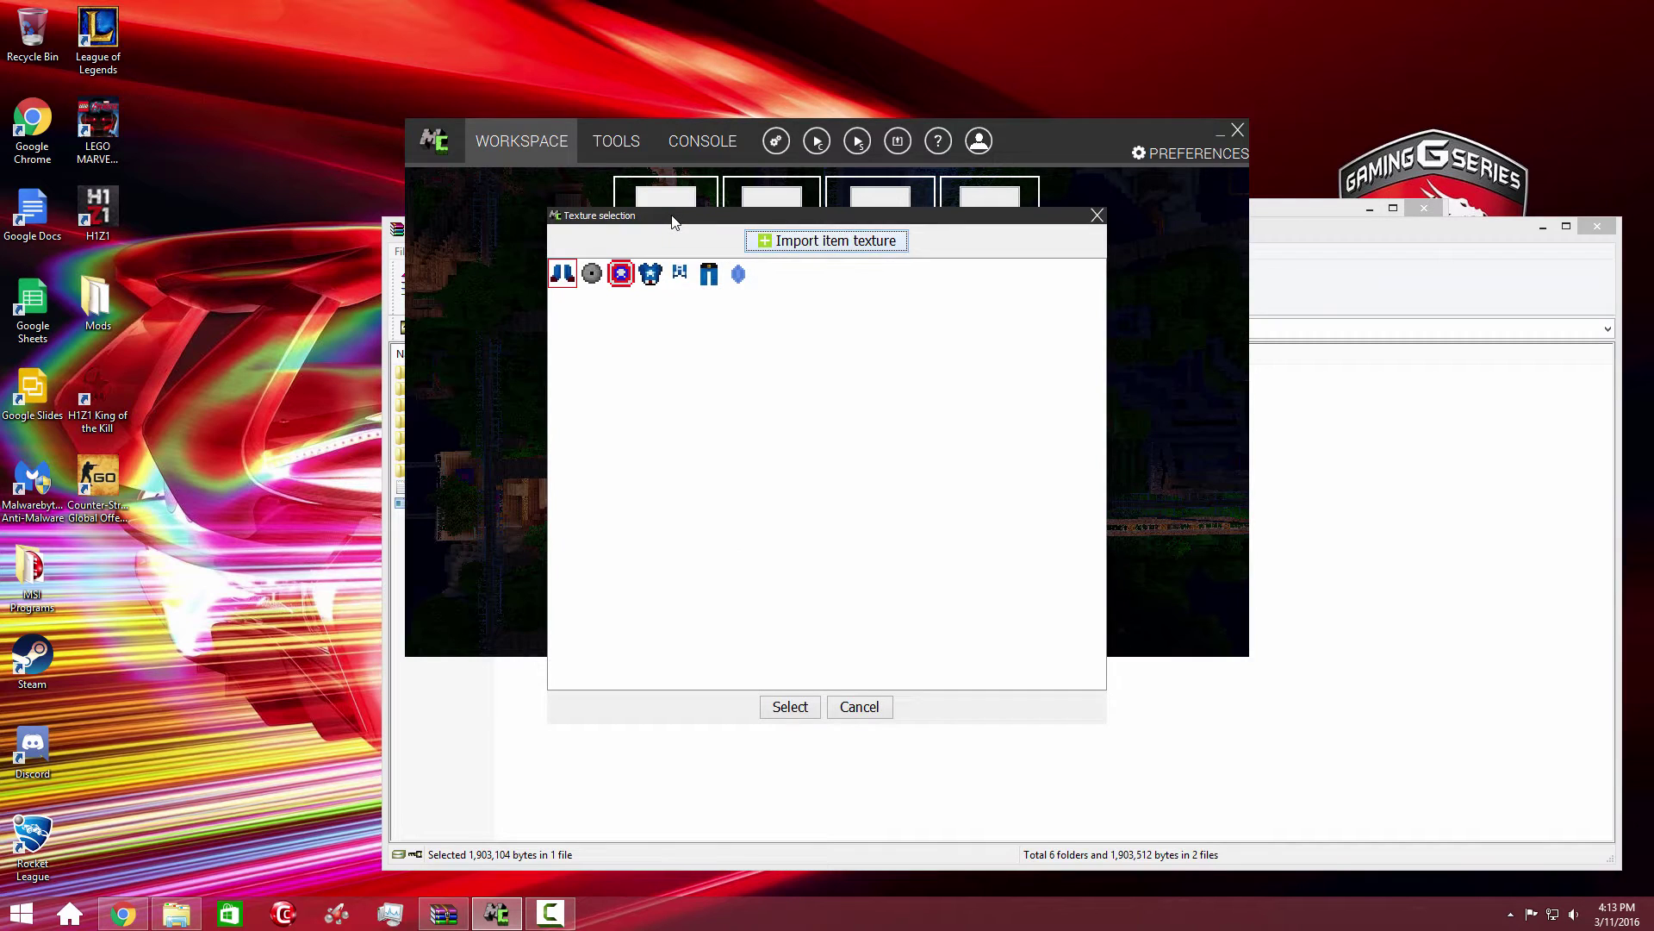
click(859, 707)
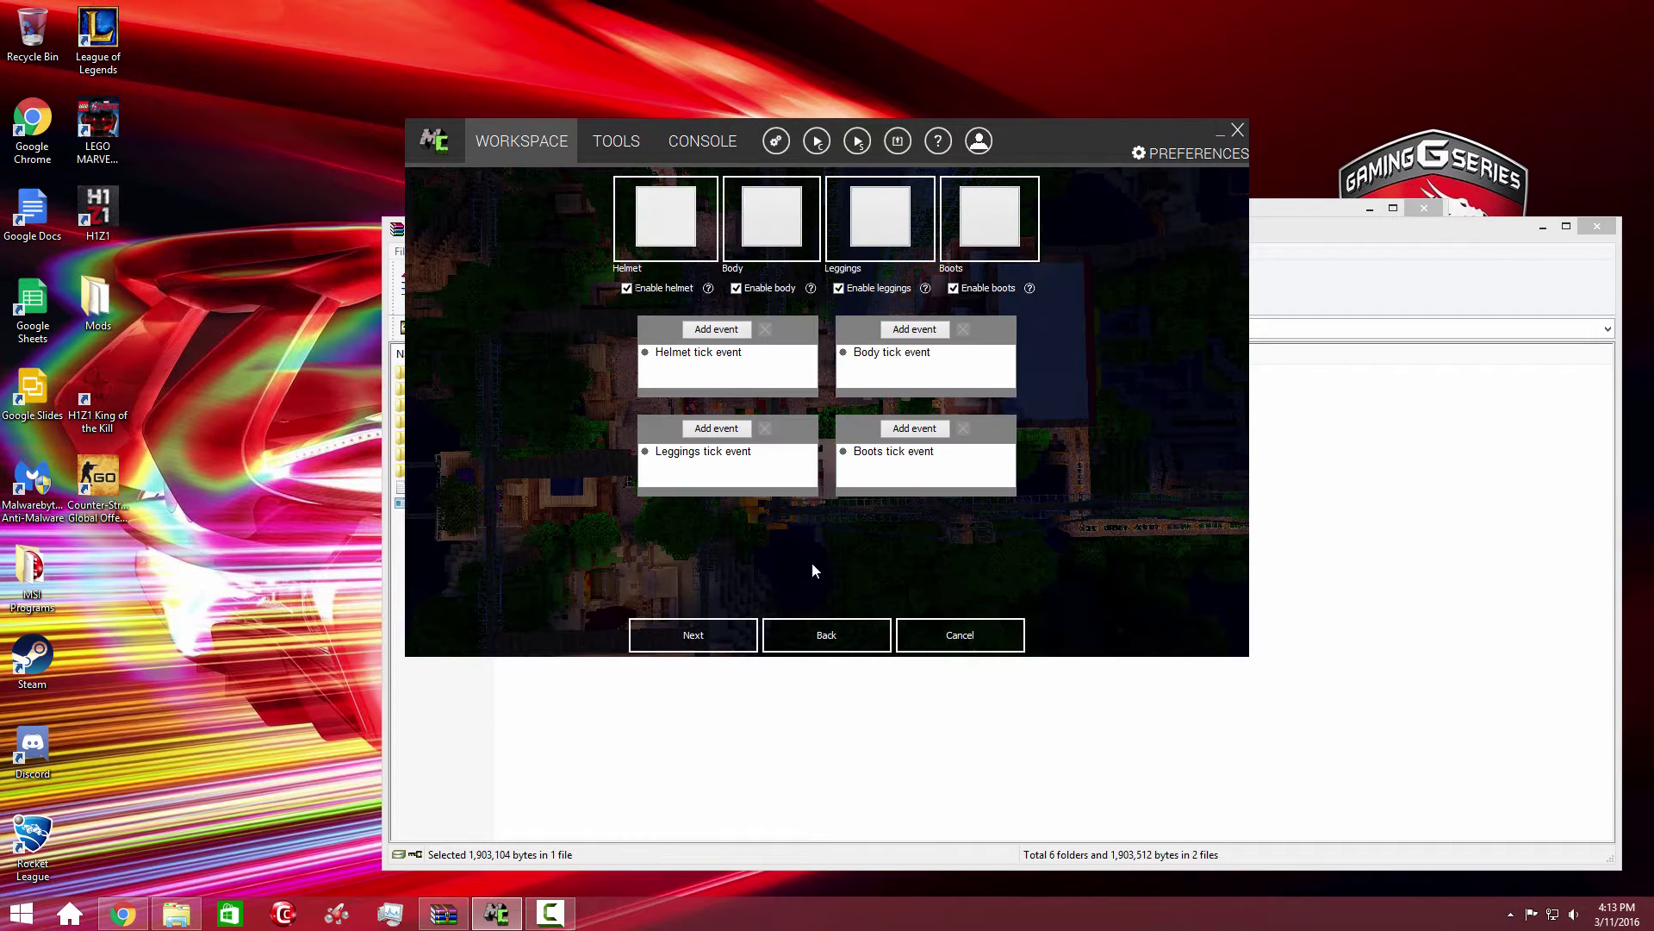
Create a dark grey leather armor texture and save it under a name
click(617, 143)
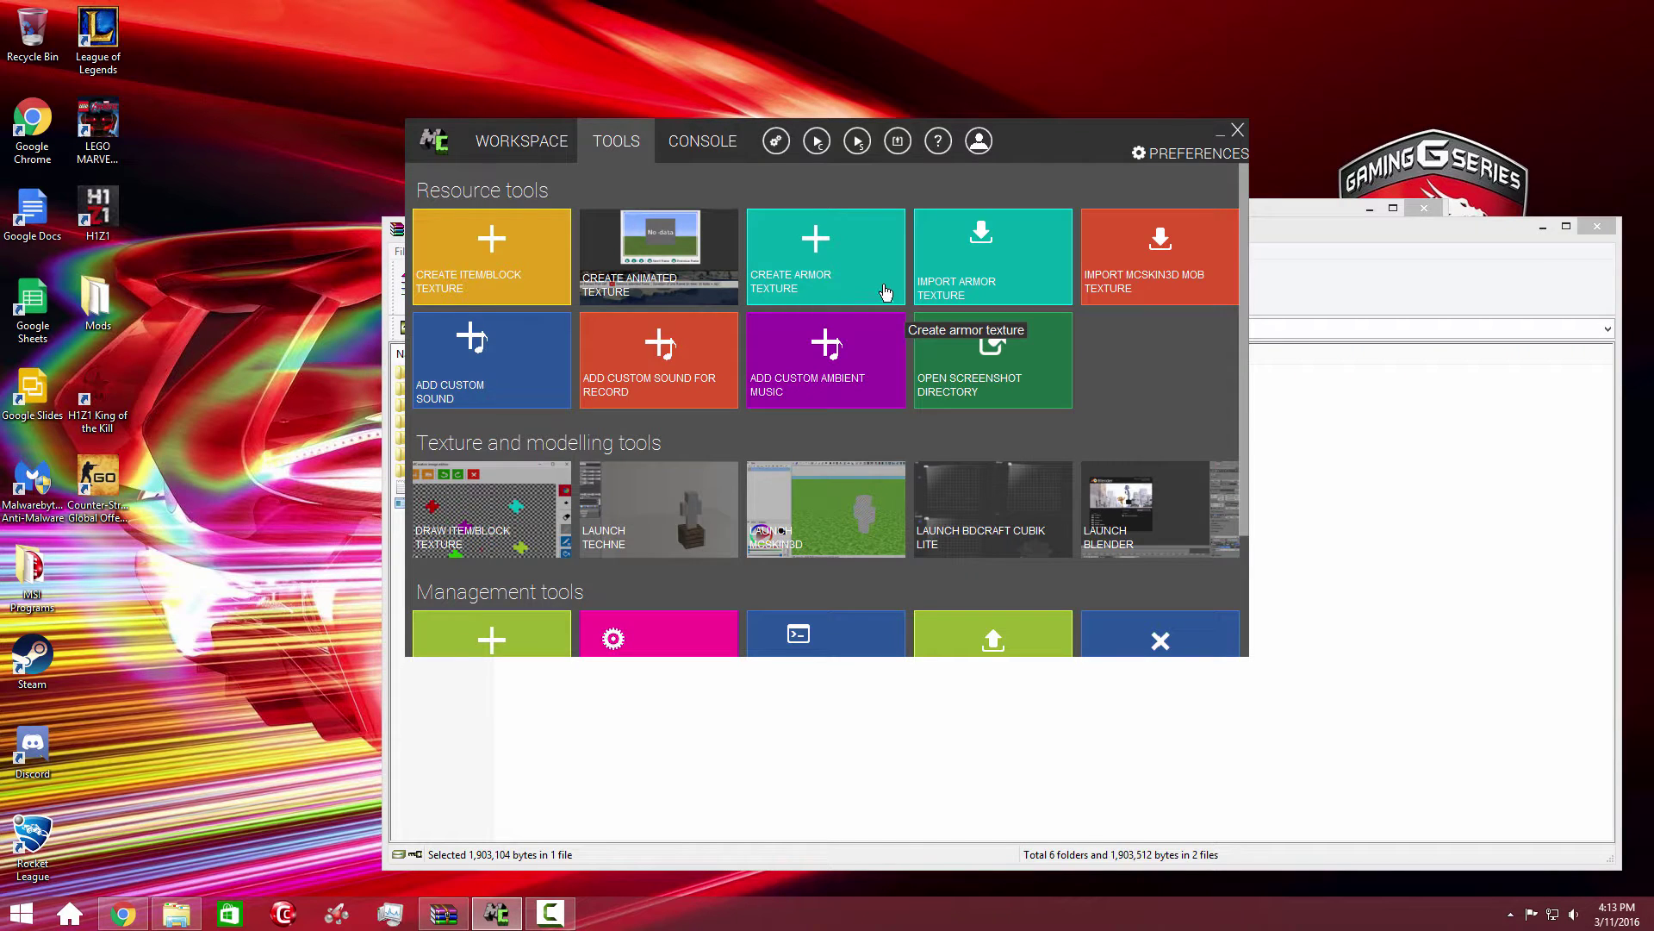
click(885, 294)
click(822, 187)
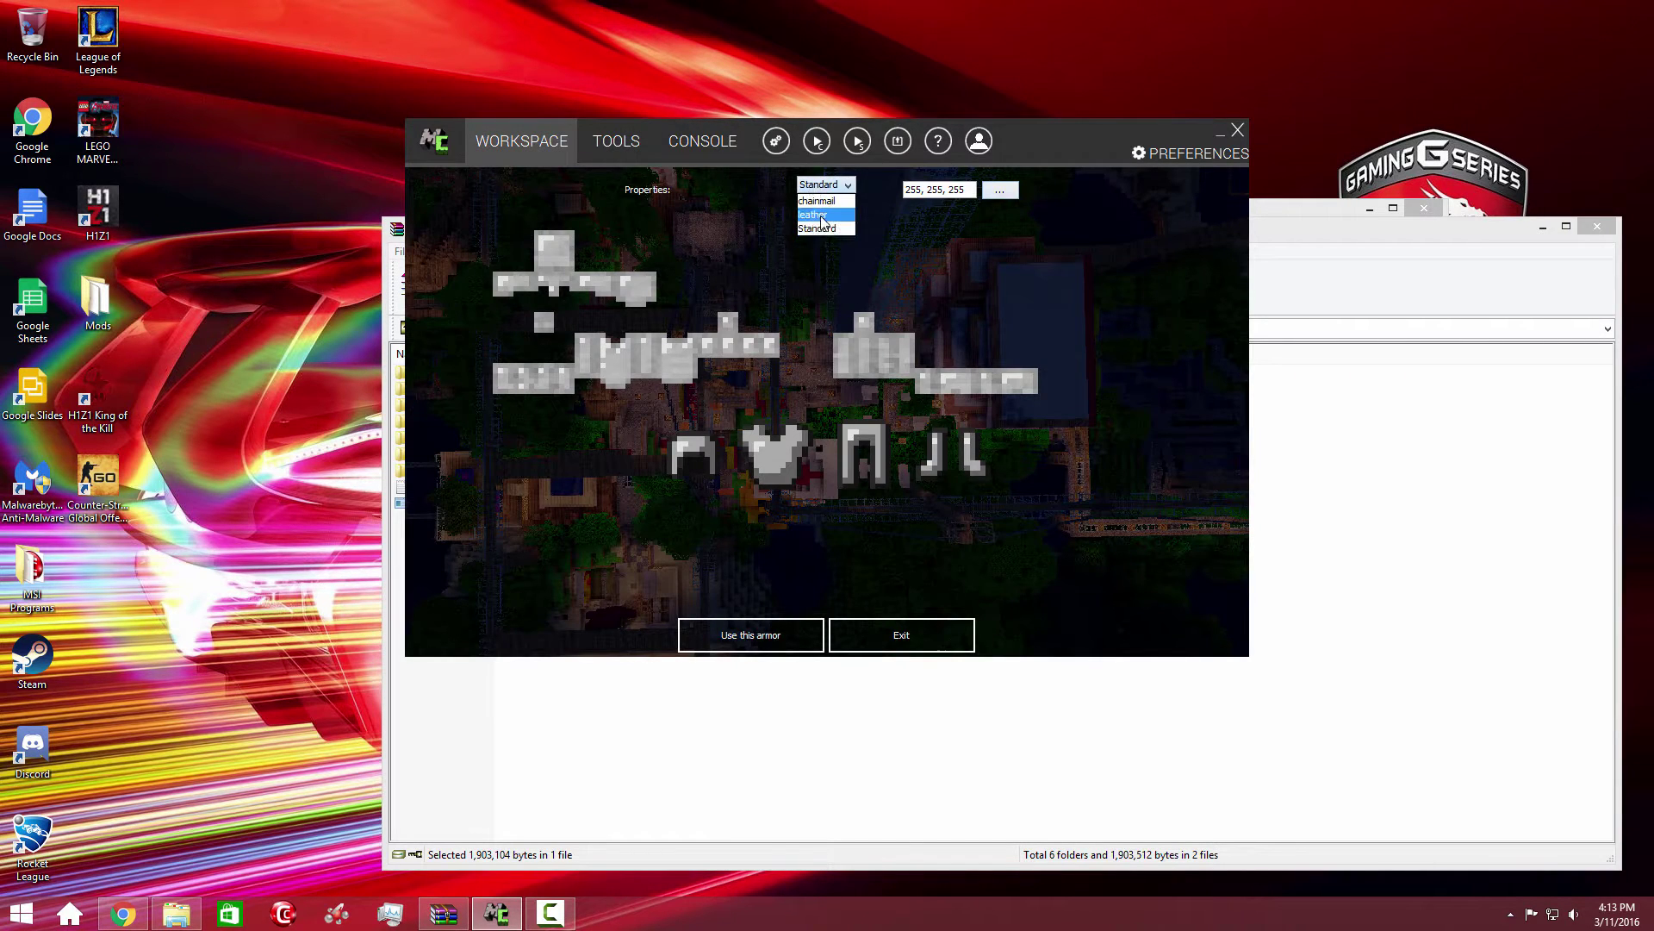
click(816, 213)
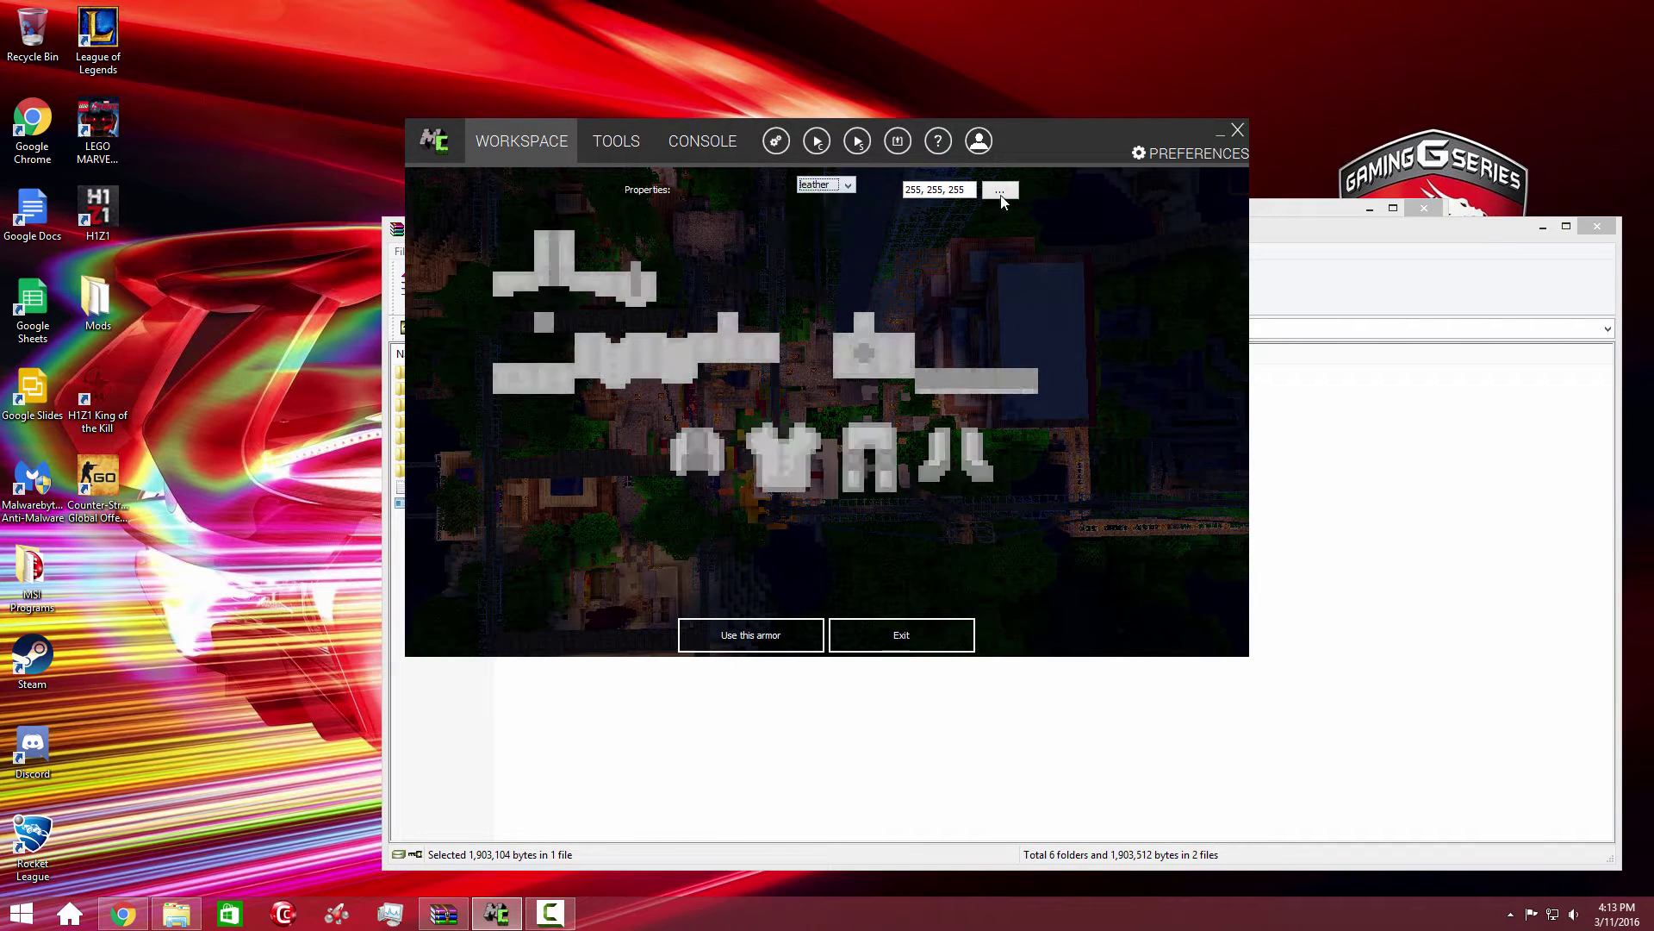
click(999, 191)
click(652, 450)
click(756, 600)
click(771, 639)
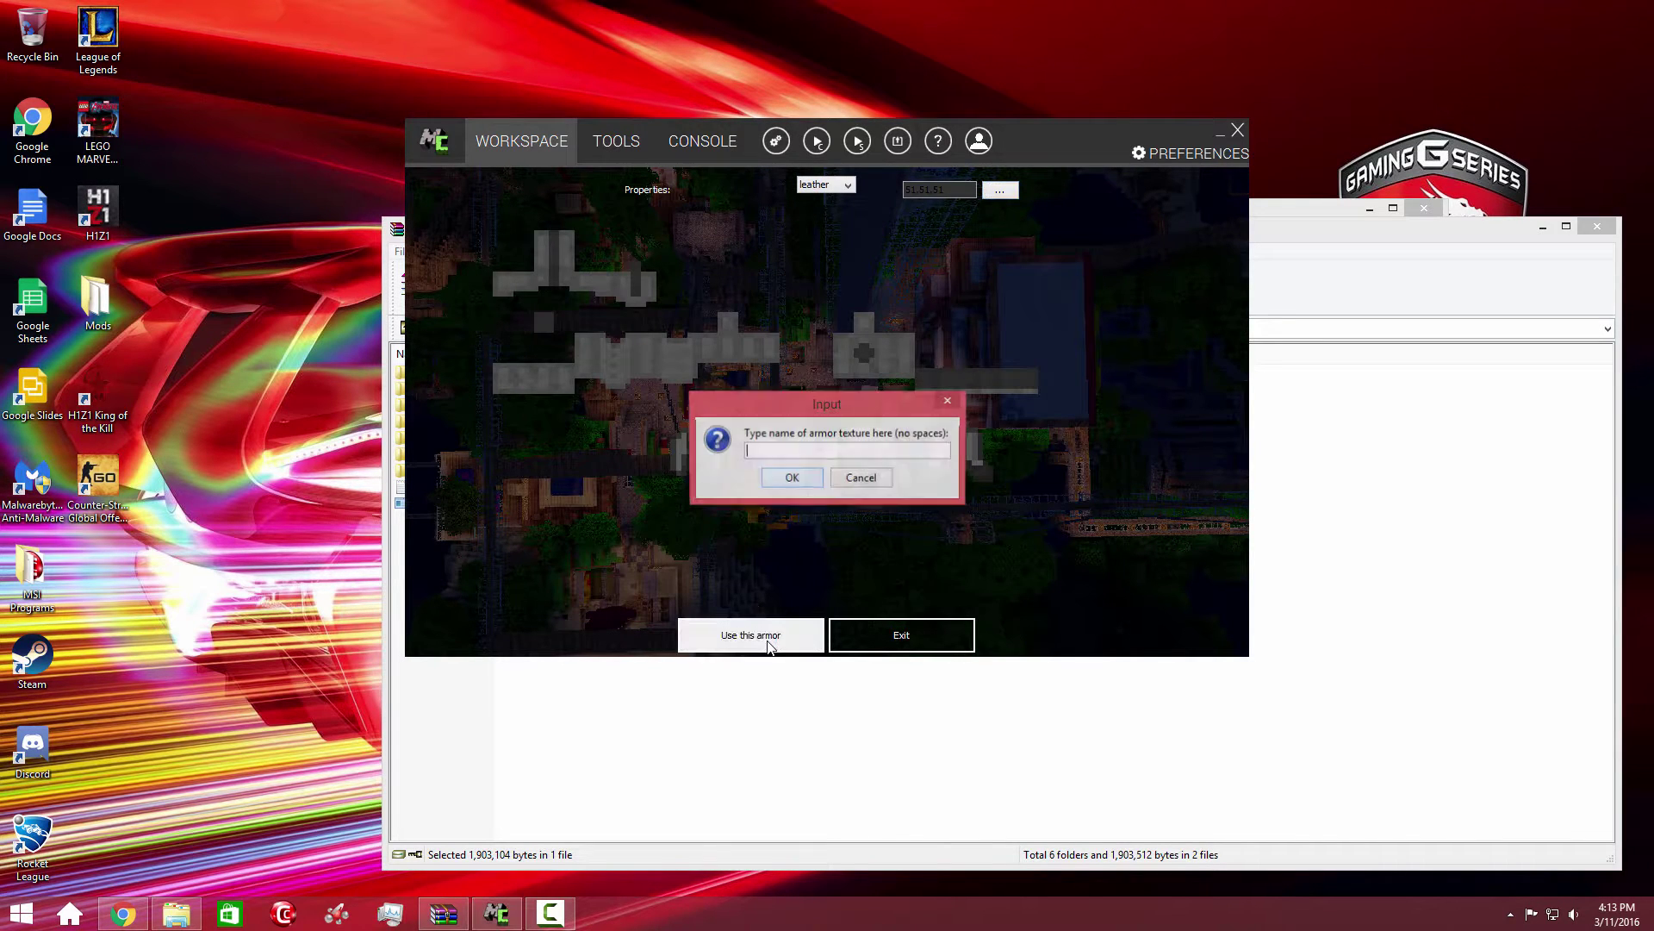
text(Bucky 1)
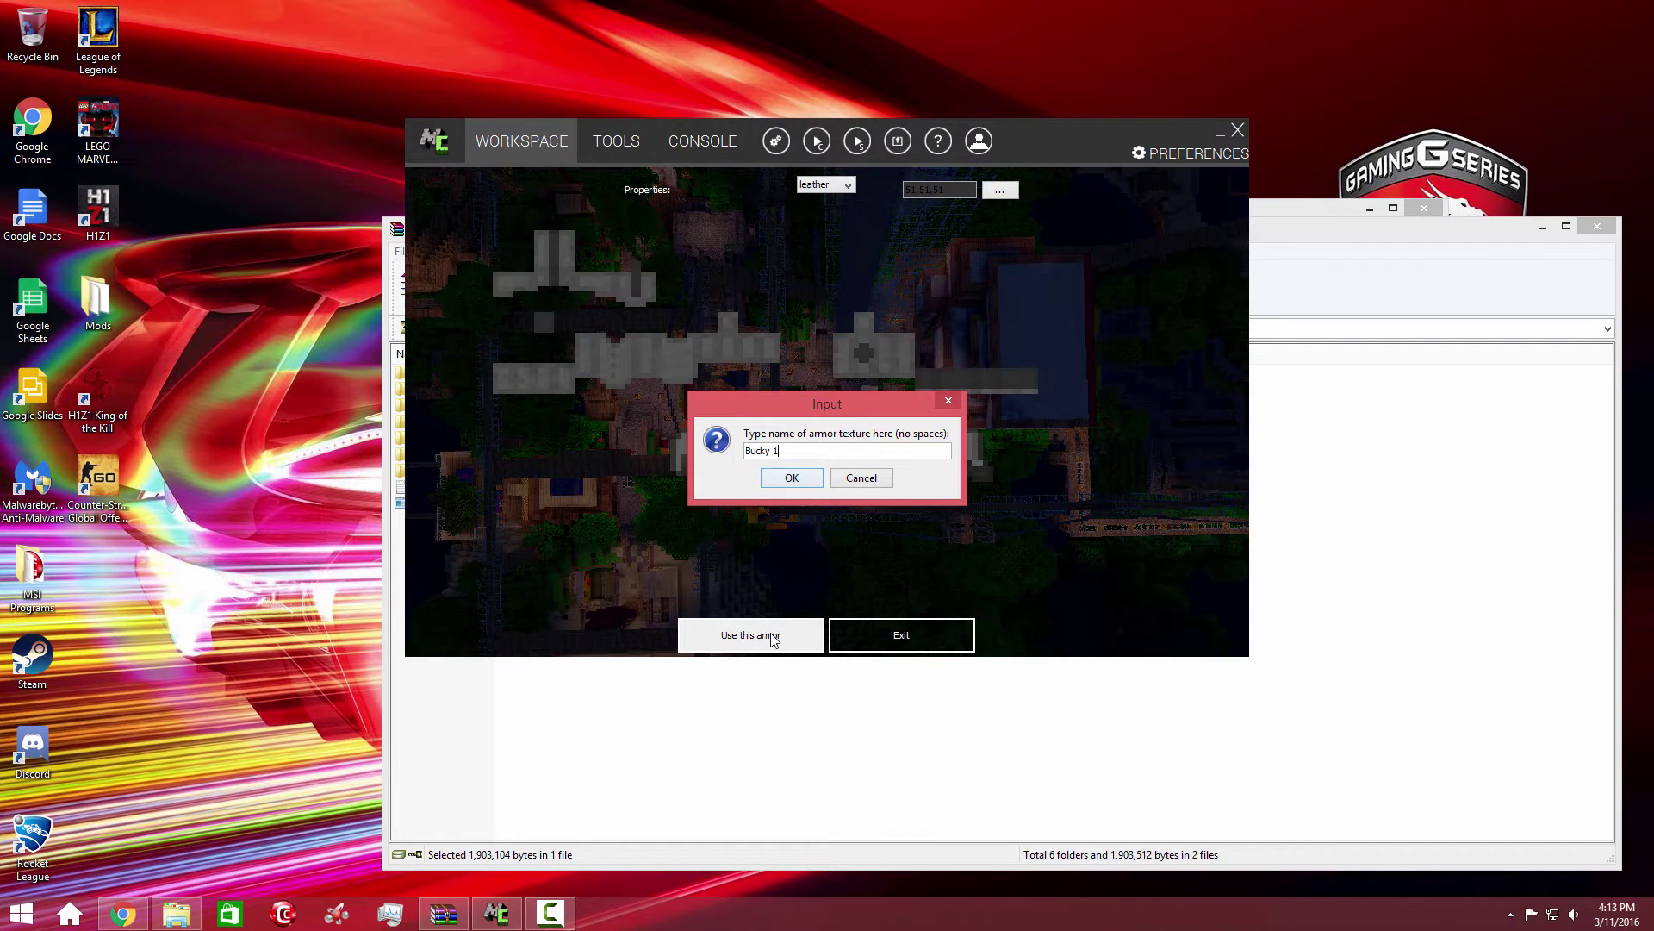
key(Return)
click(950, 634)
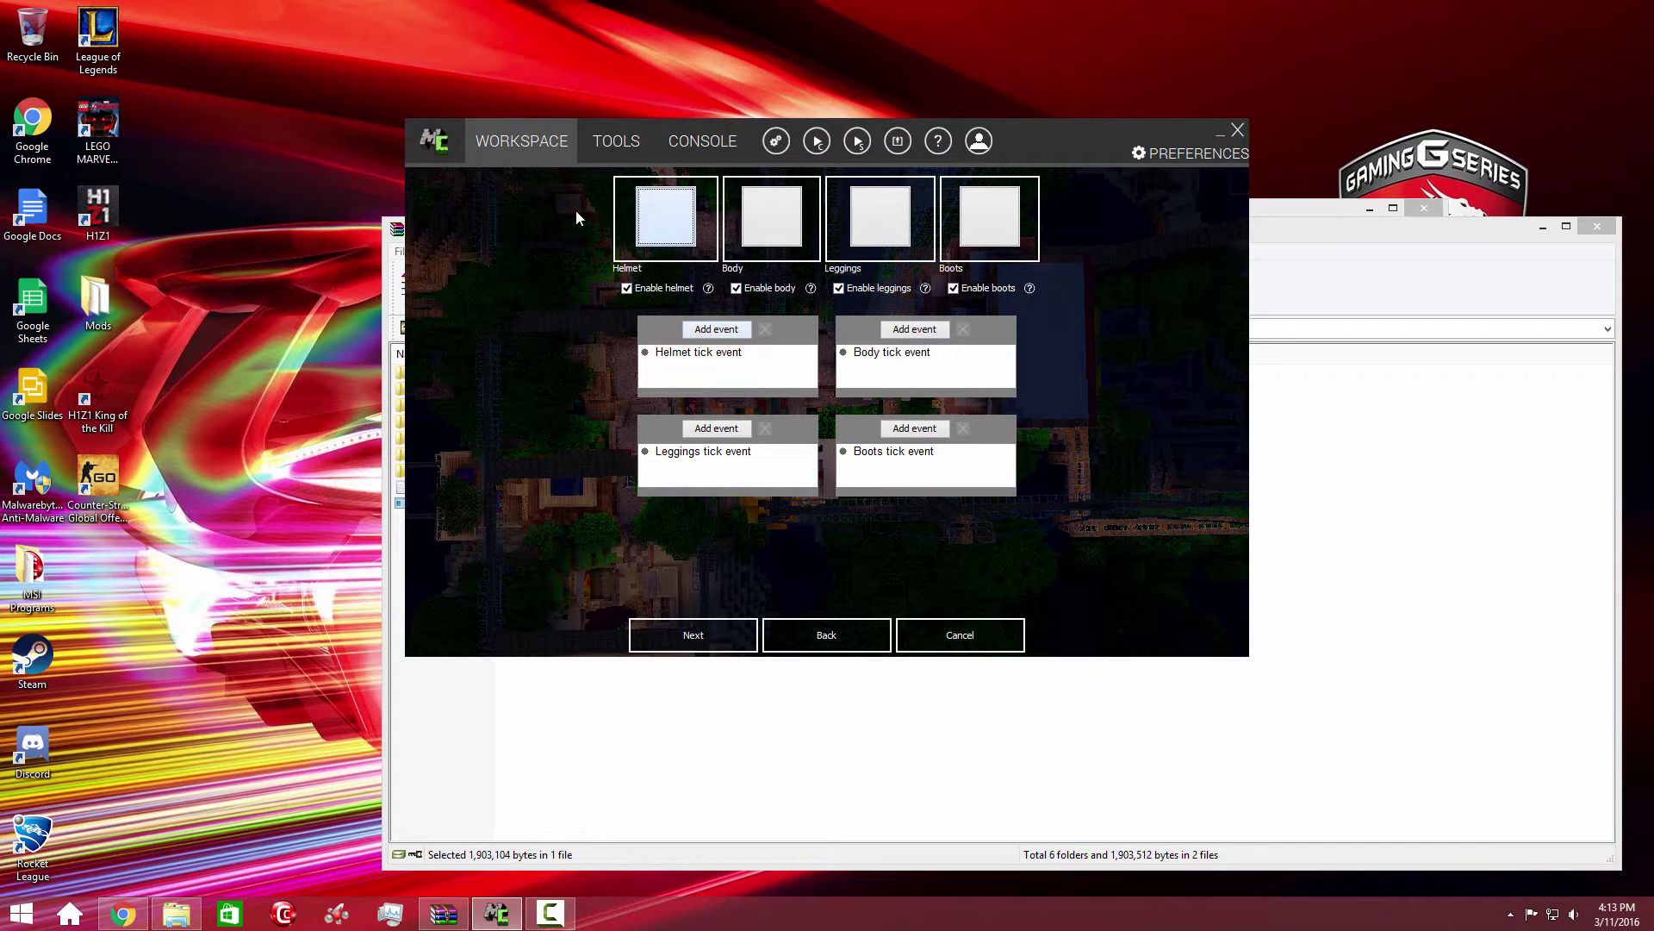
Apply the Bucky head, chest, leggings and boots textures to the four armor slots
click(677, 233)
double_click(650, 275)
click(772, 213)
double_click(608, 277)
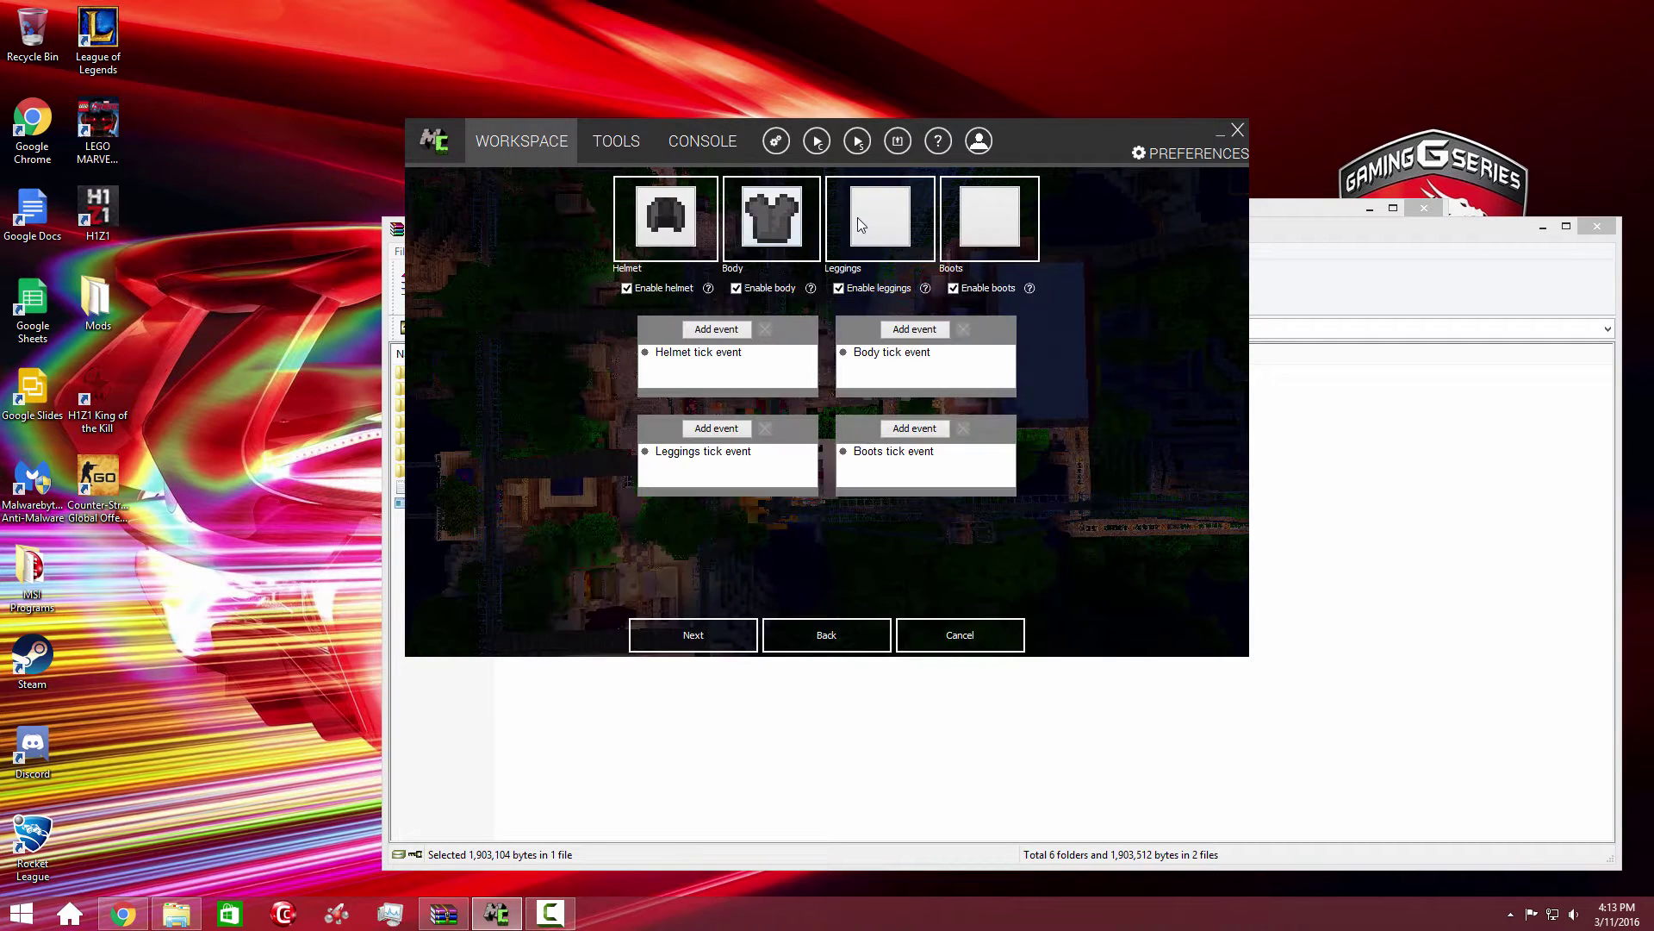
click(857, 217)
double_click(650, 261)
click(1020, 250)
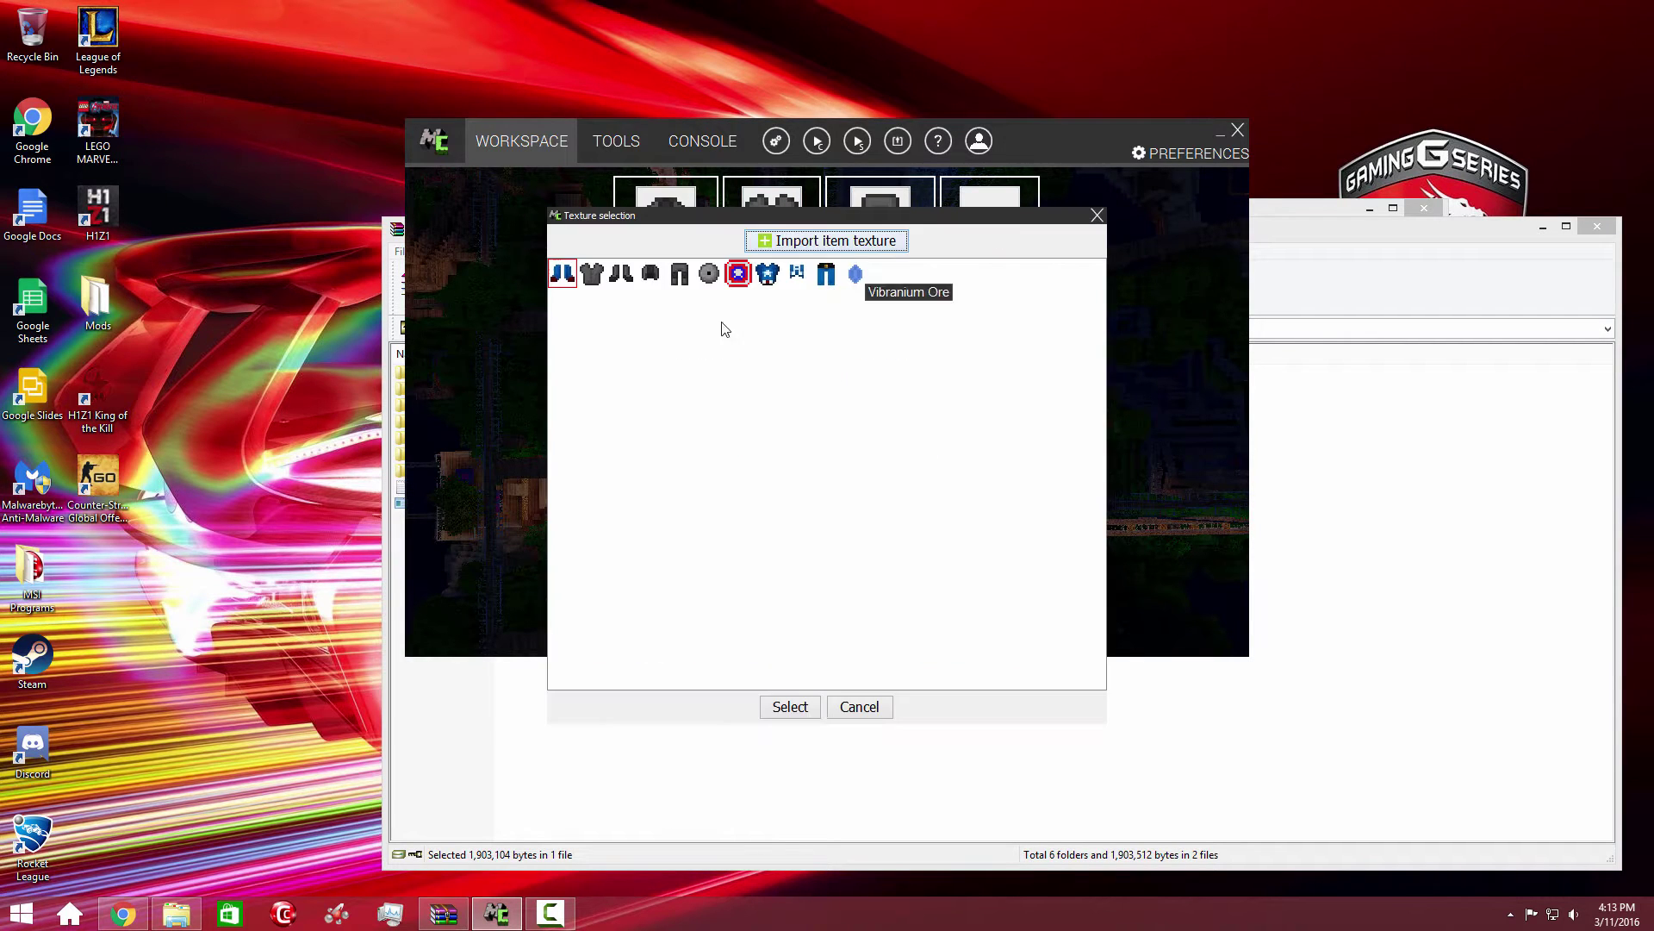
double_click(621, 271)
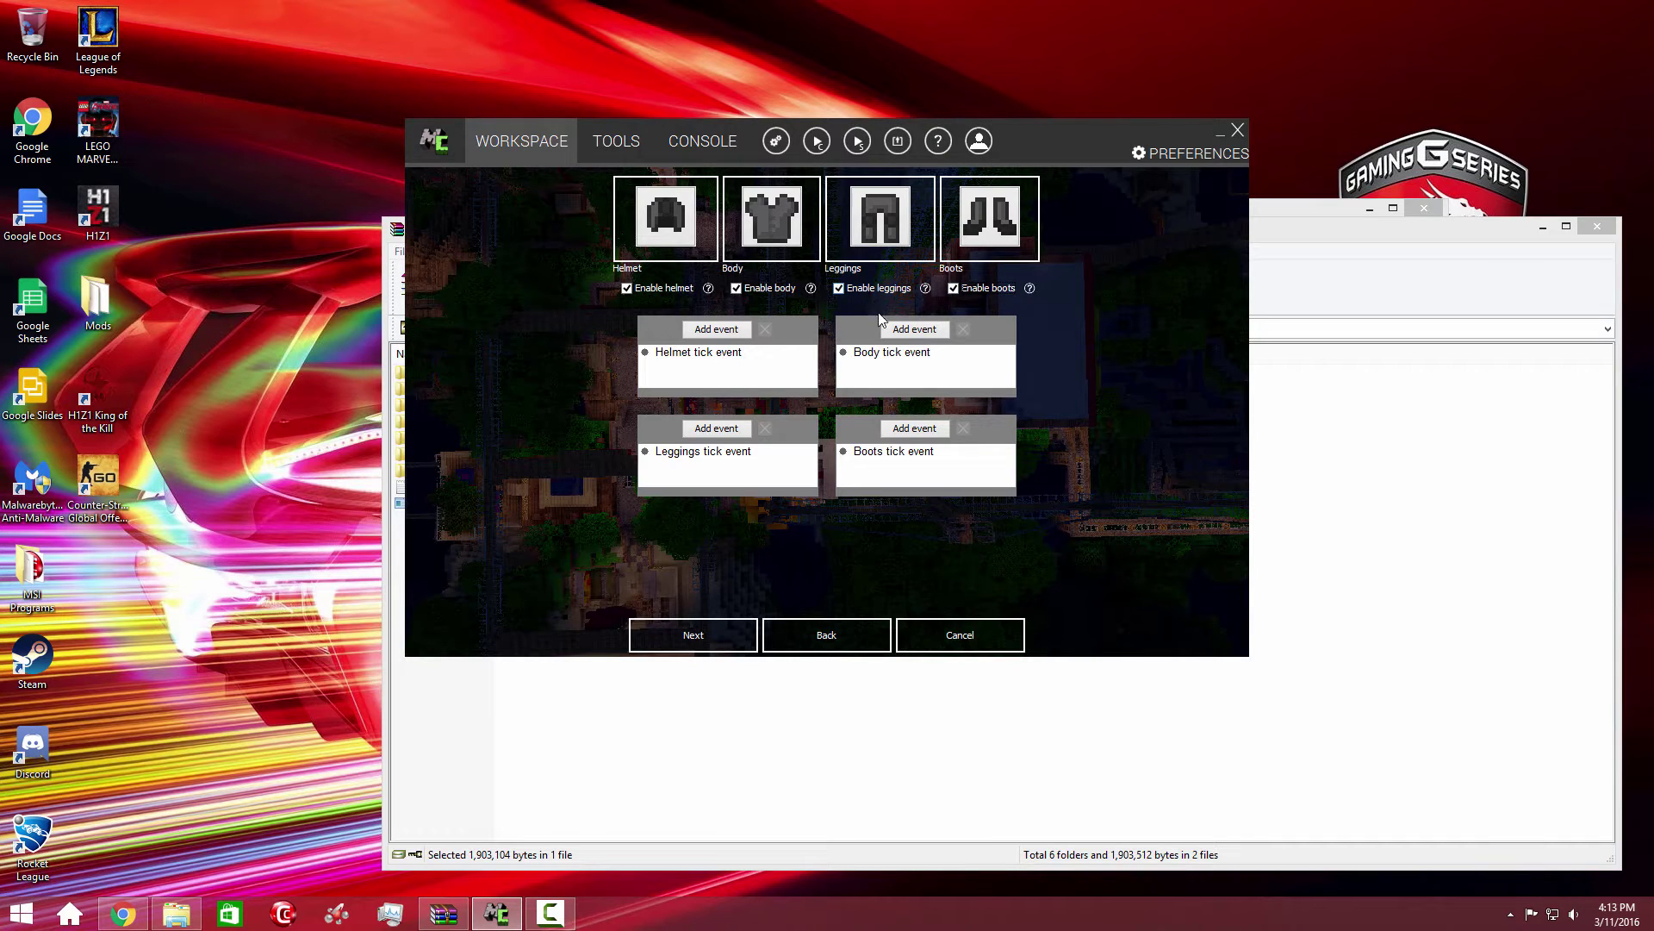
Add a body tick potion effect with ID 1, duration 10, amplifier 3
click(900, 332)
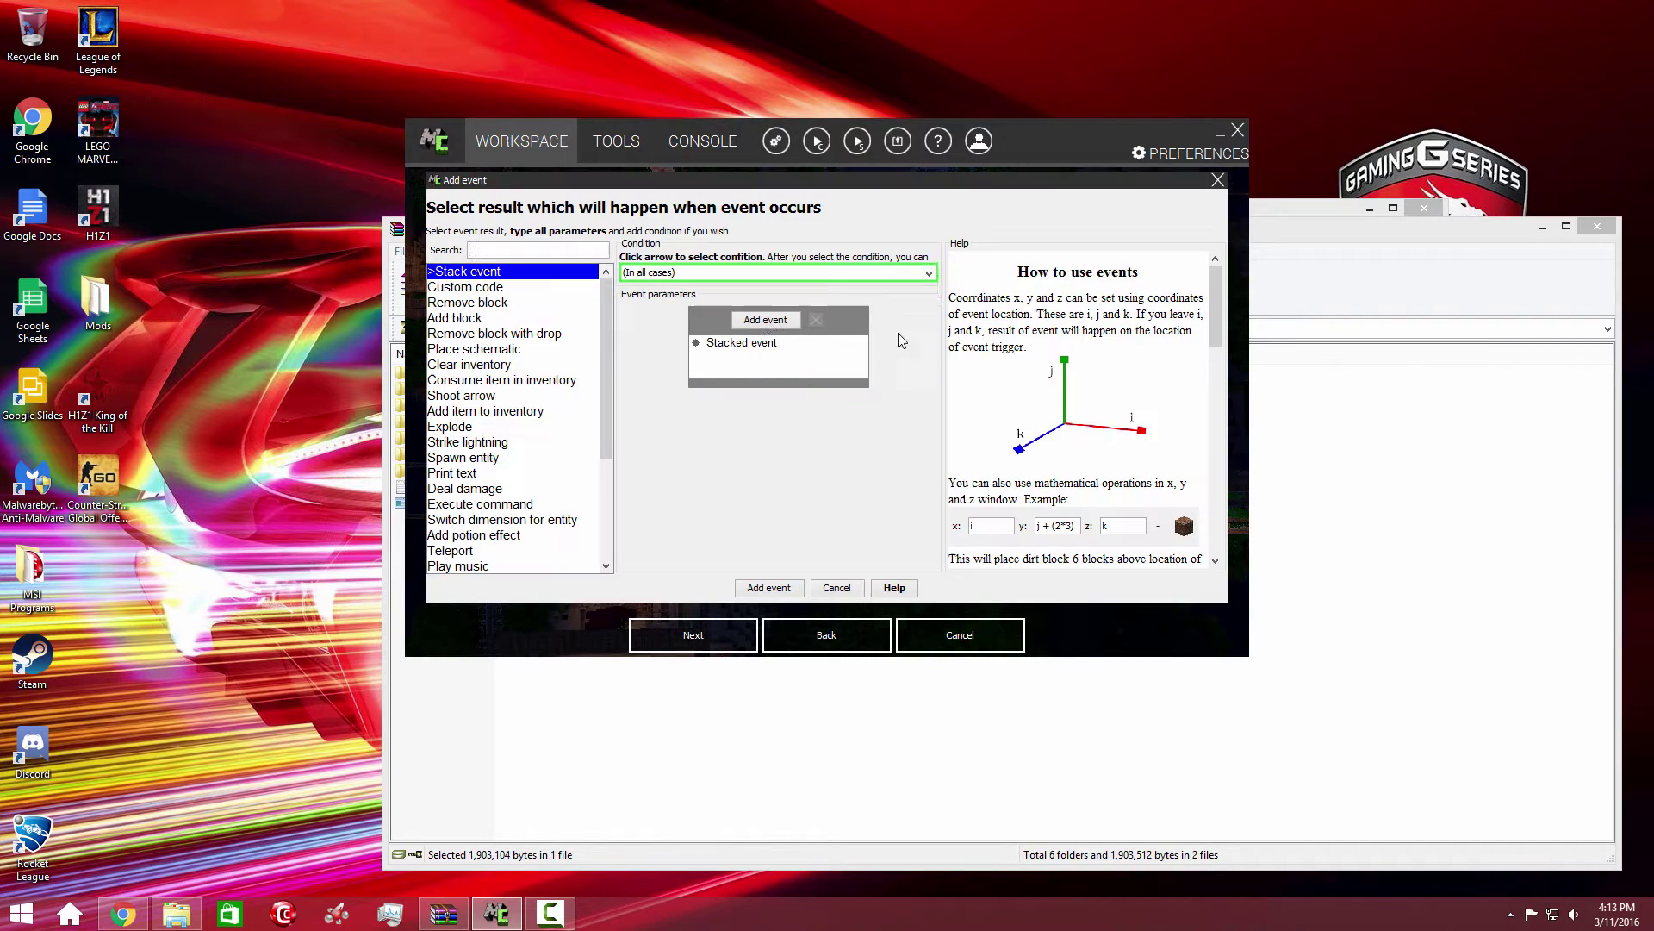
click(483, 534)
key(BackSpace)
text(1)
click(843, 329)
key(BackSpace)
text(10)
click(720, 347)
double_click(722, 343)
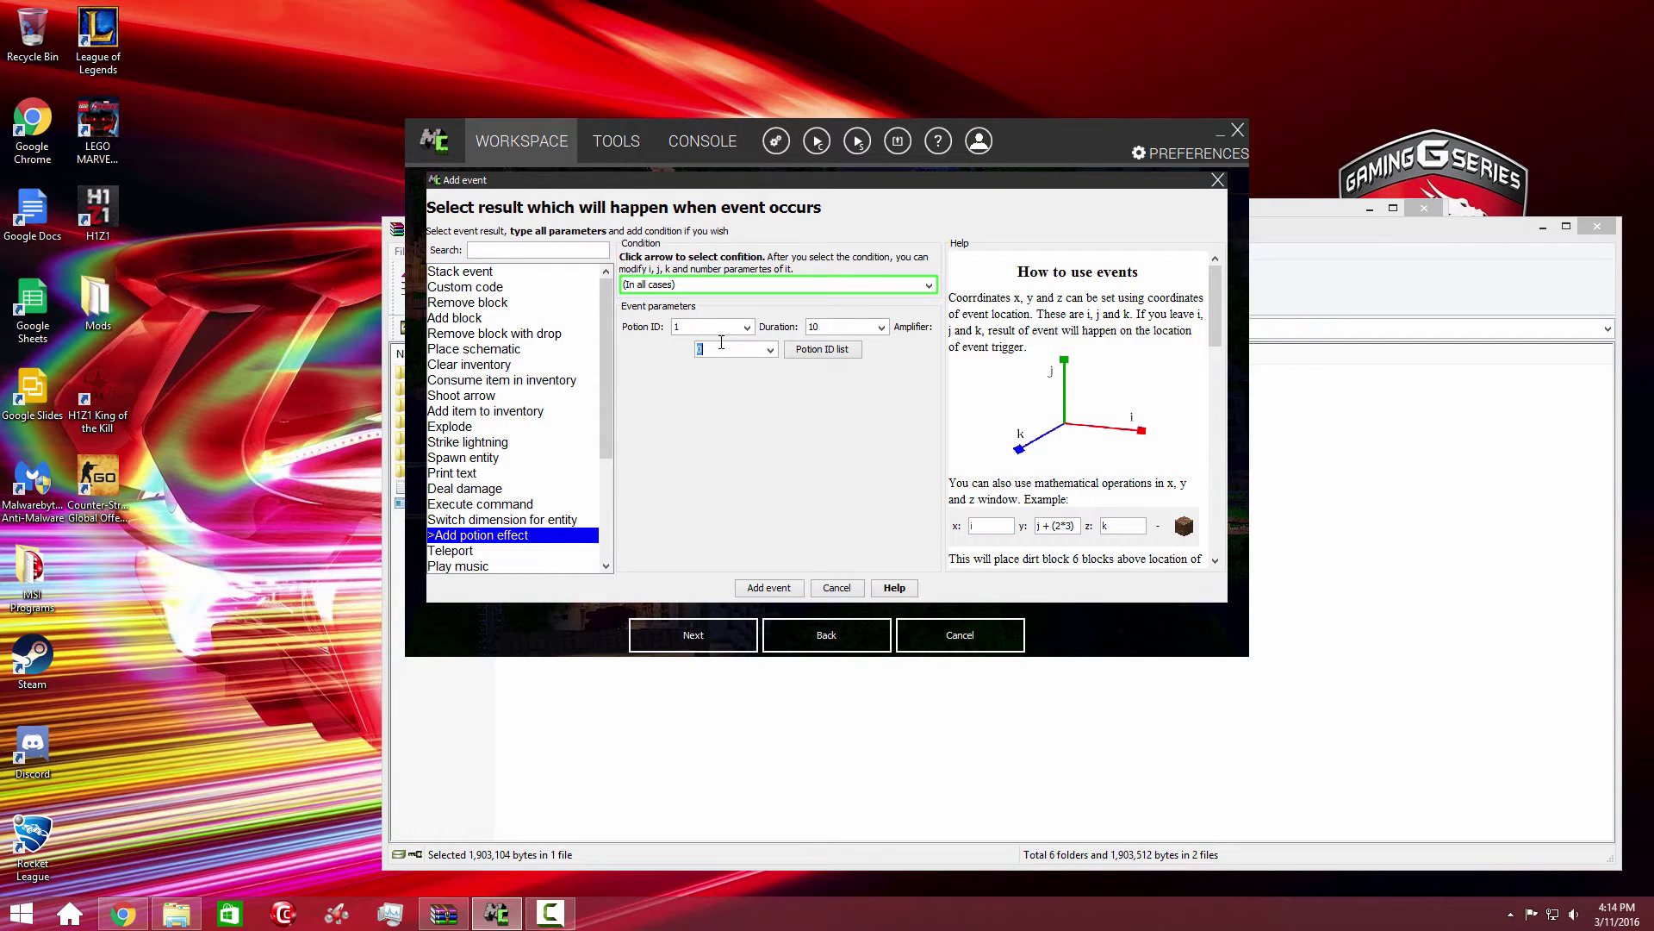
text(4)
key(BackSpace)
text(3)
click(792, 589)
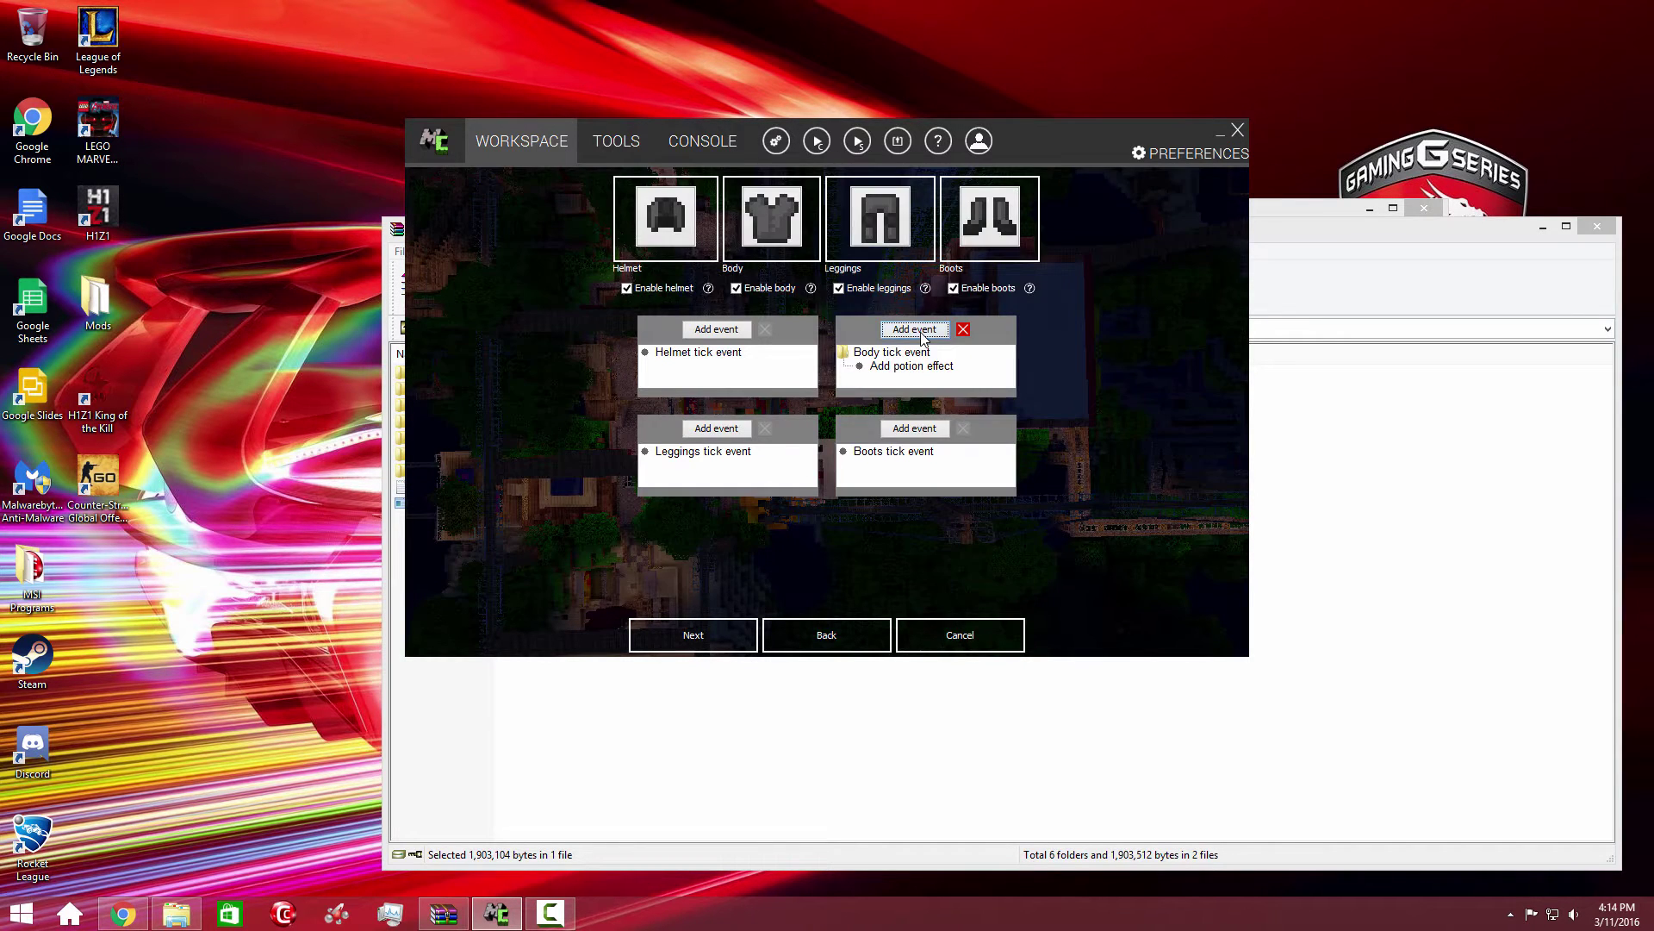
Start a second body potion effect, entering ID 5, duration 10, amplifier 3
click(915, 330)
click(472, 535)
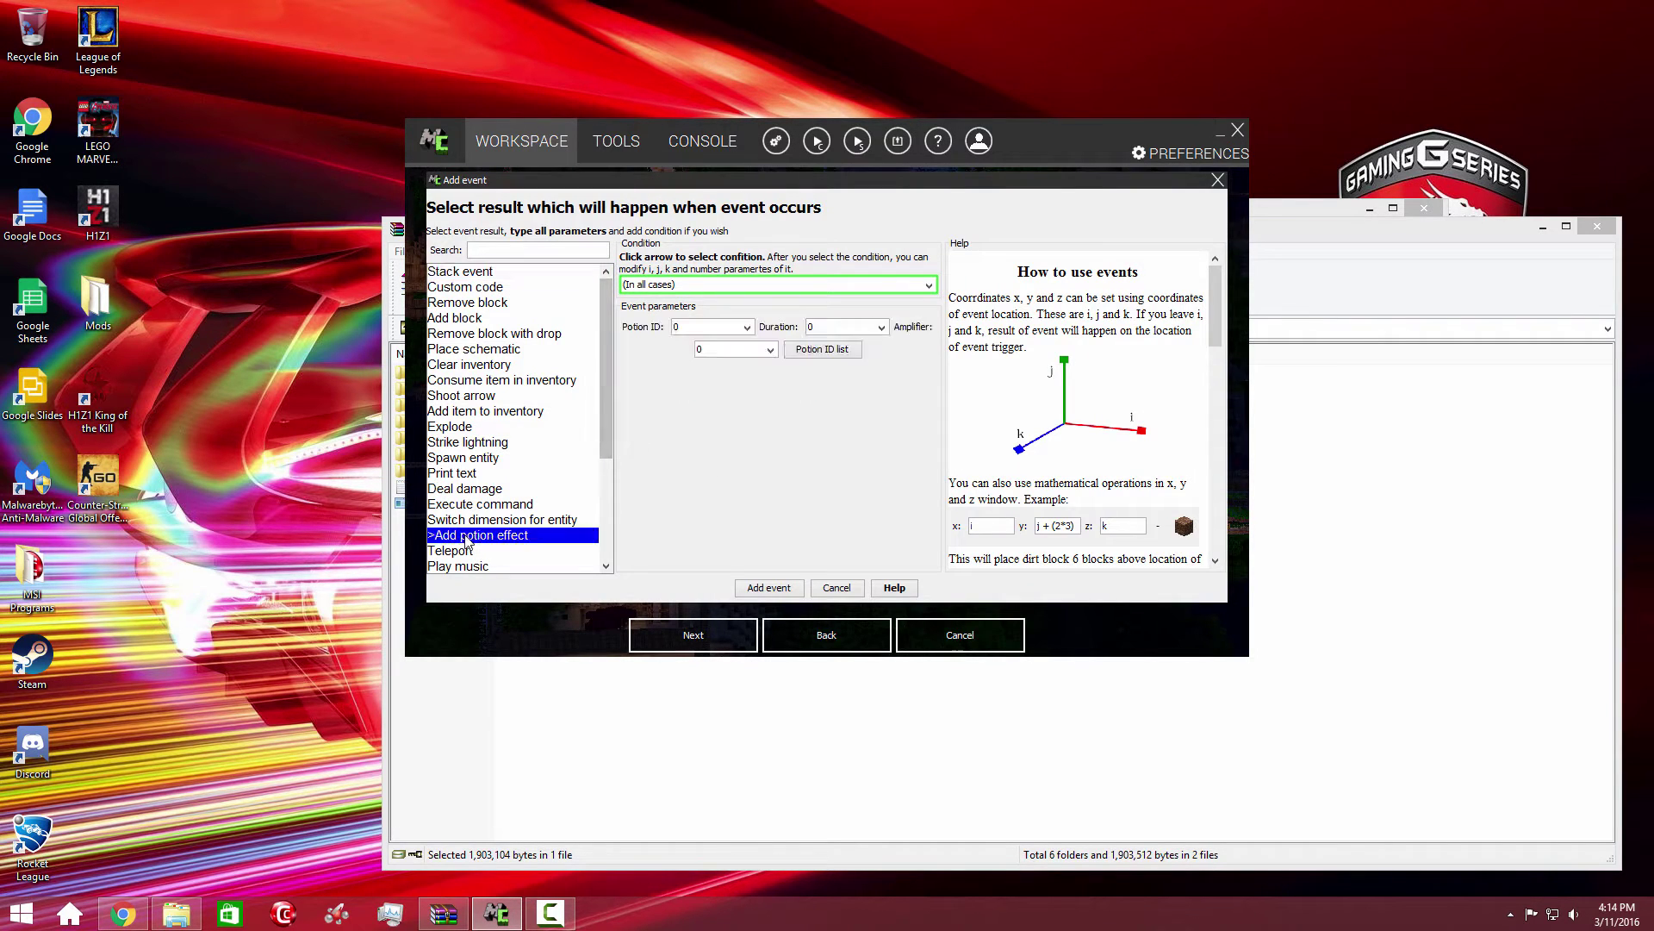
double_click(699, 327)
text(5)
double_click(839, 327)
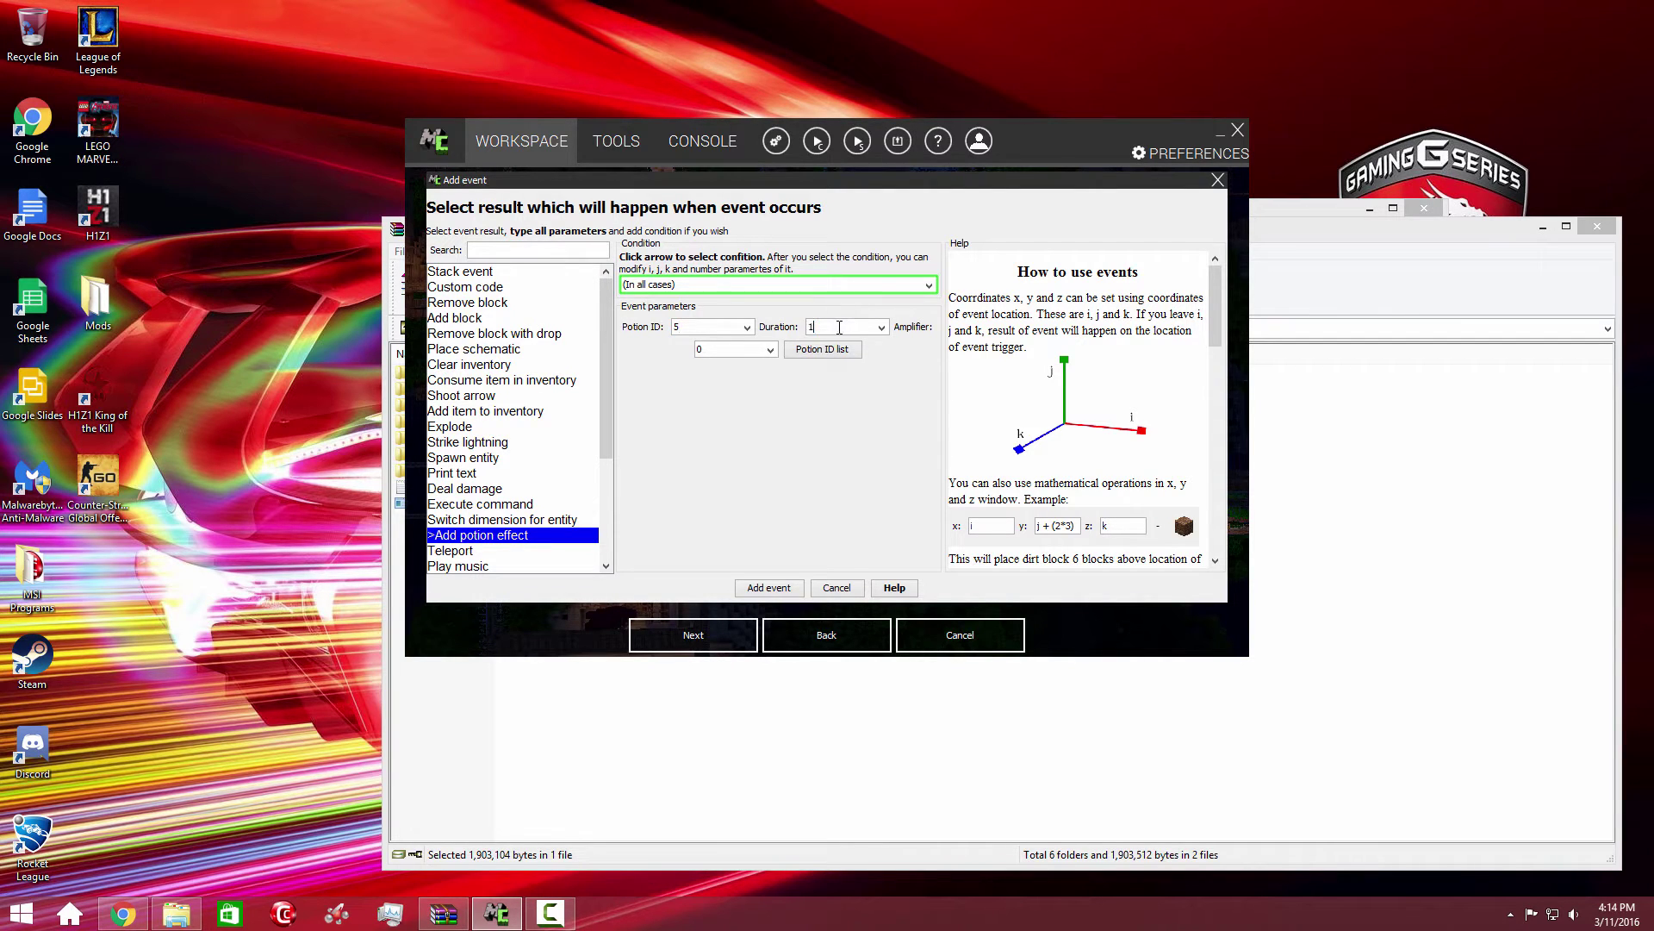
text(10)
double_click(725, 349)
text(3)
Add the ID 5 effect, abandon a third attempt, and remove the body's effects
click(781, 595)
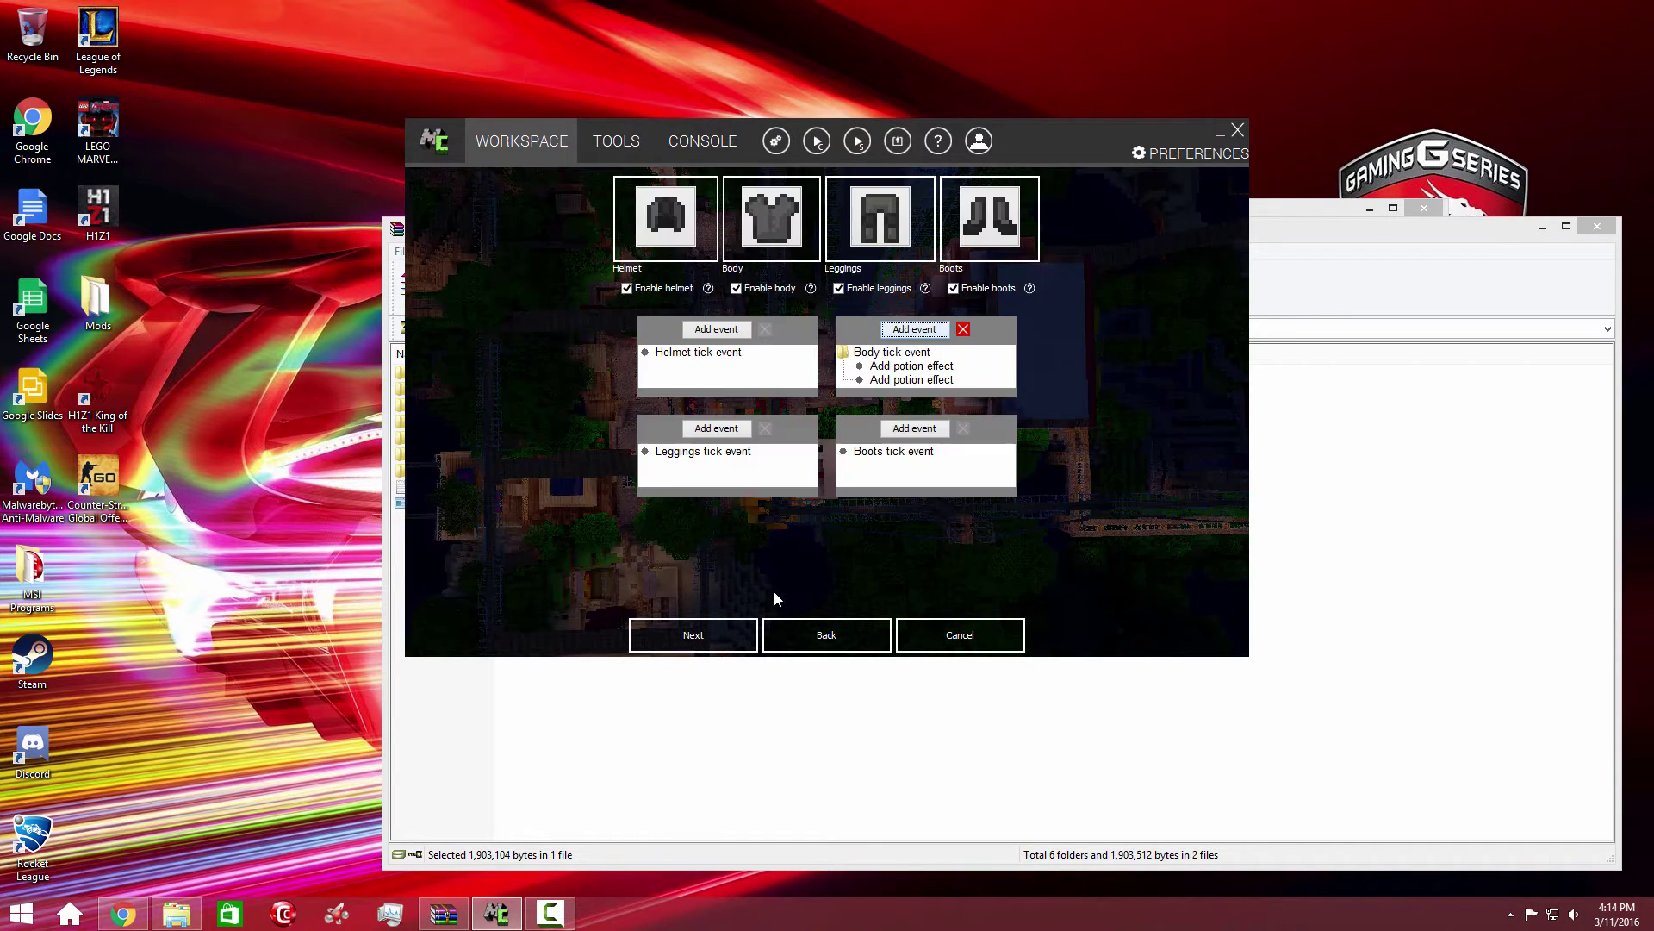
click(911, 330)
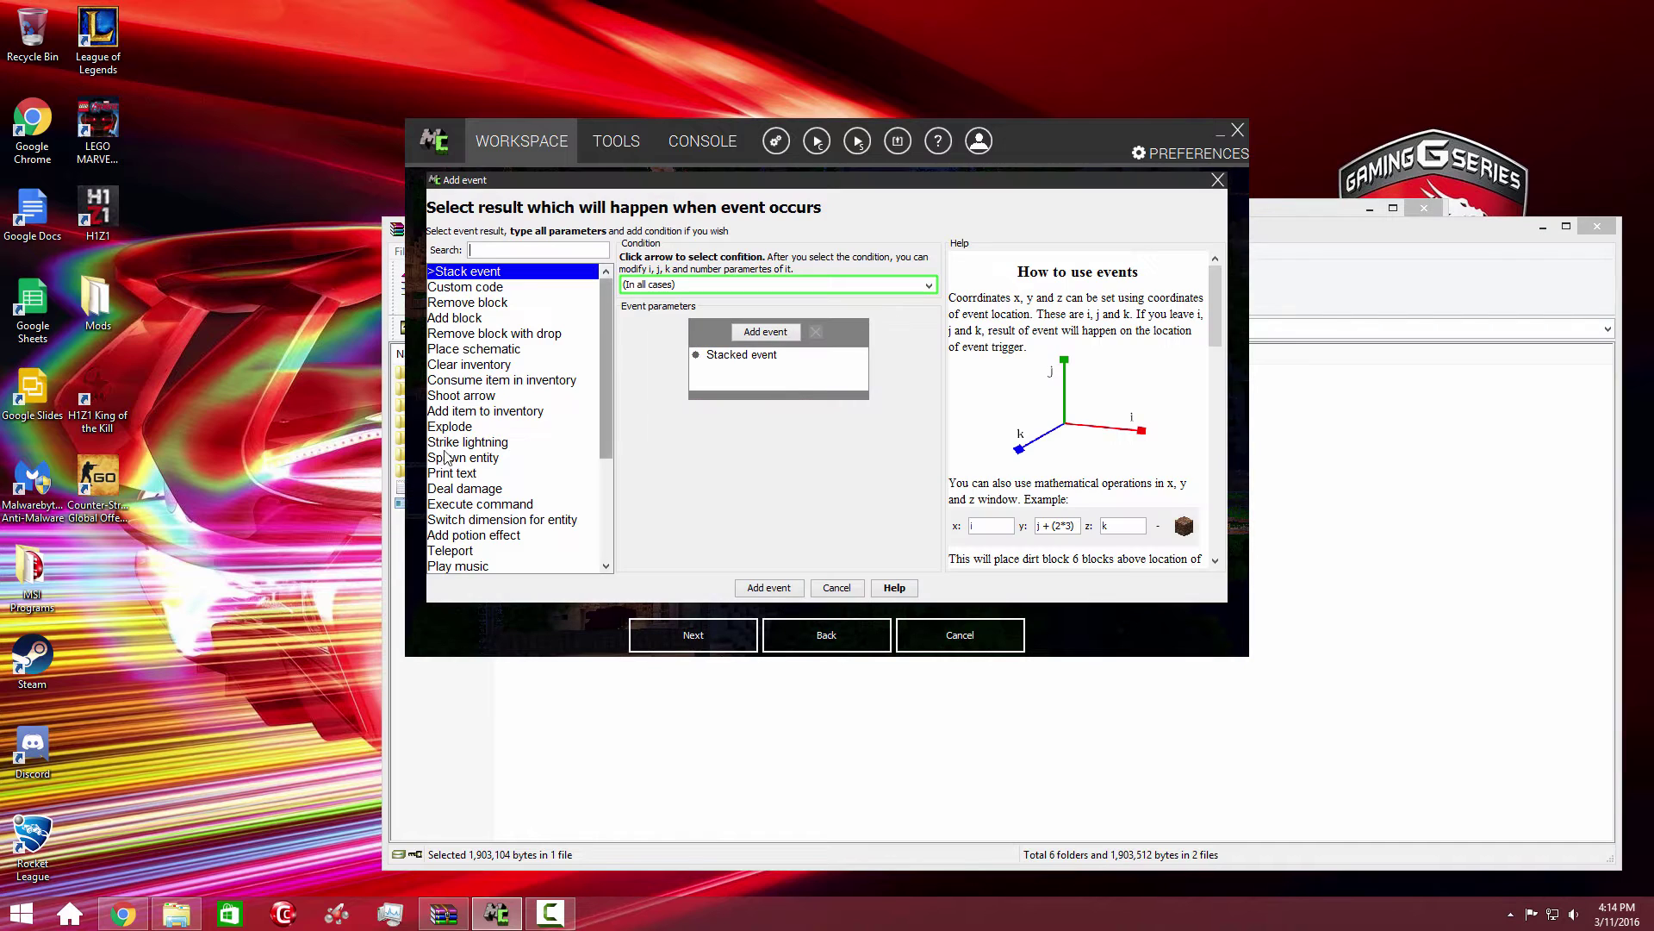
click(482, 539)
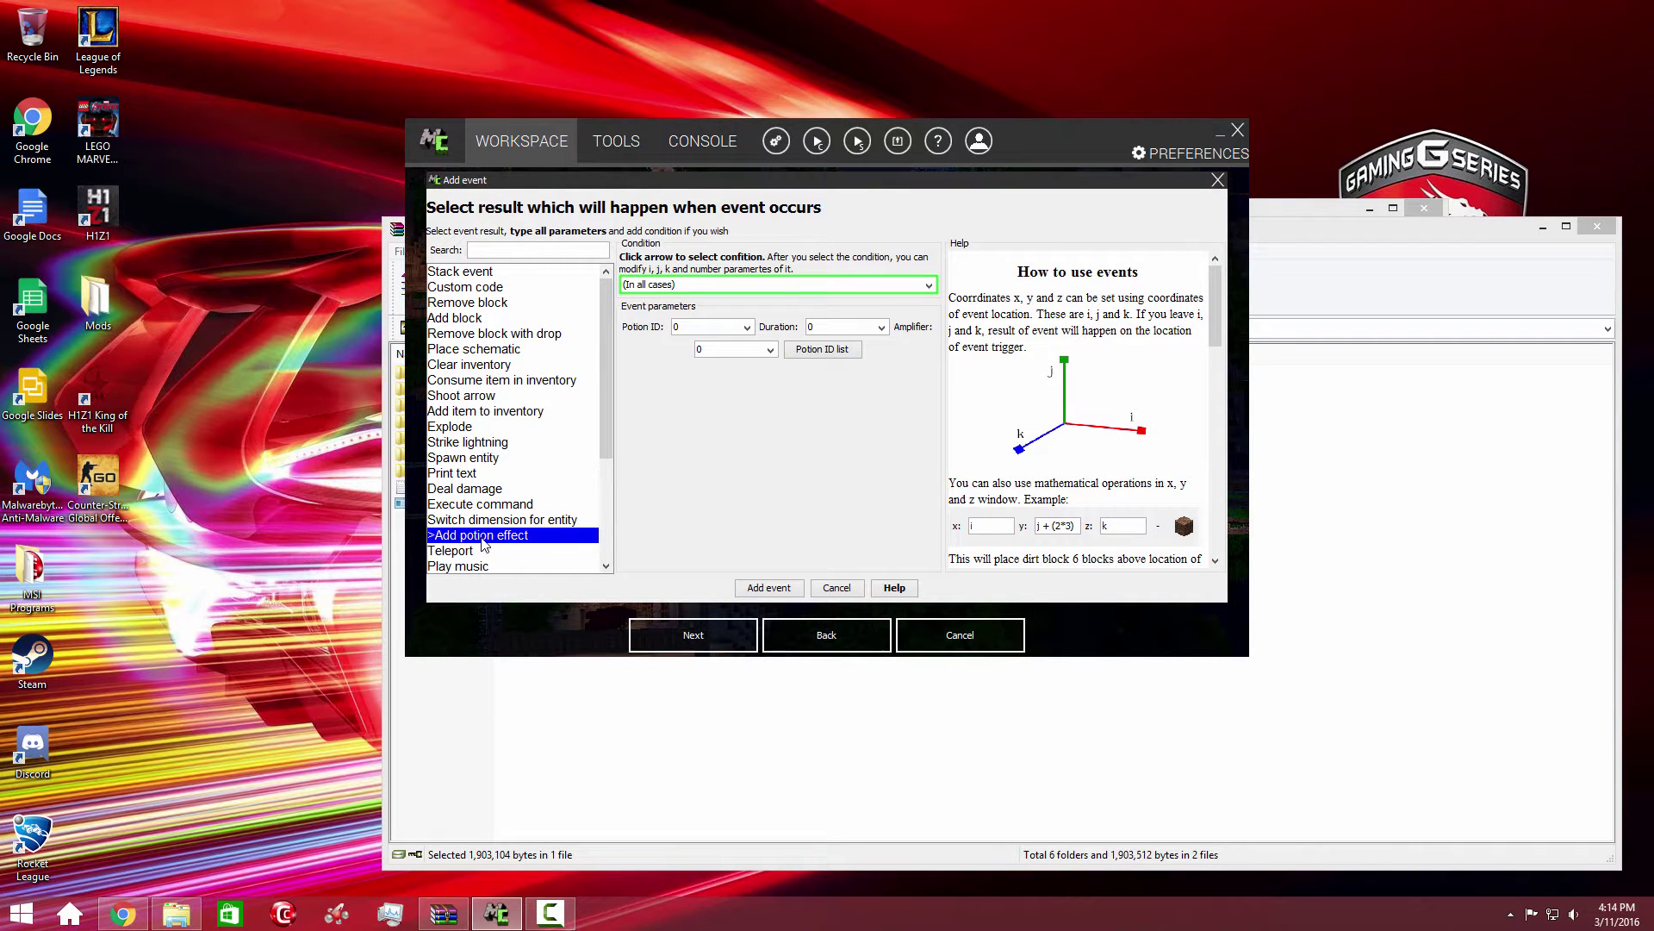
click(868, 592)
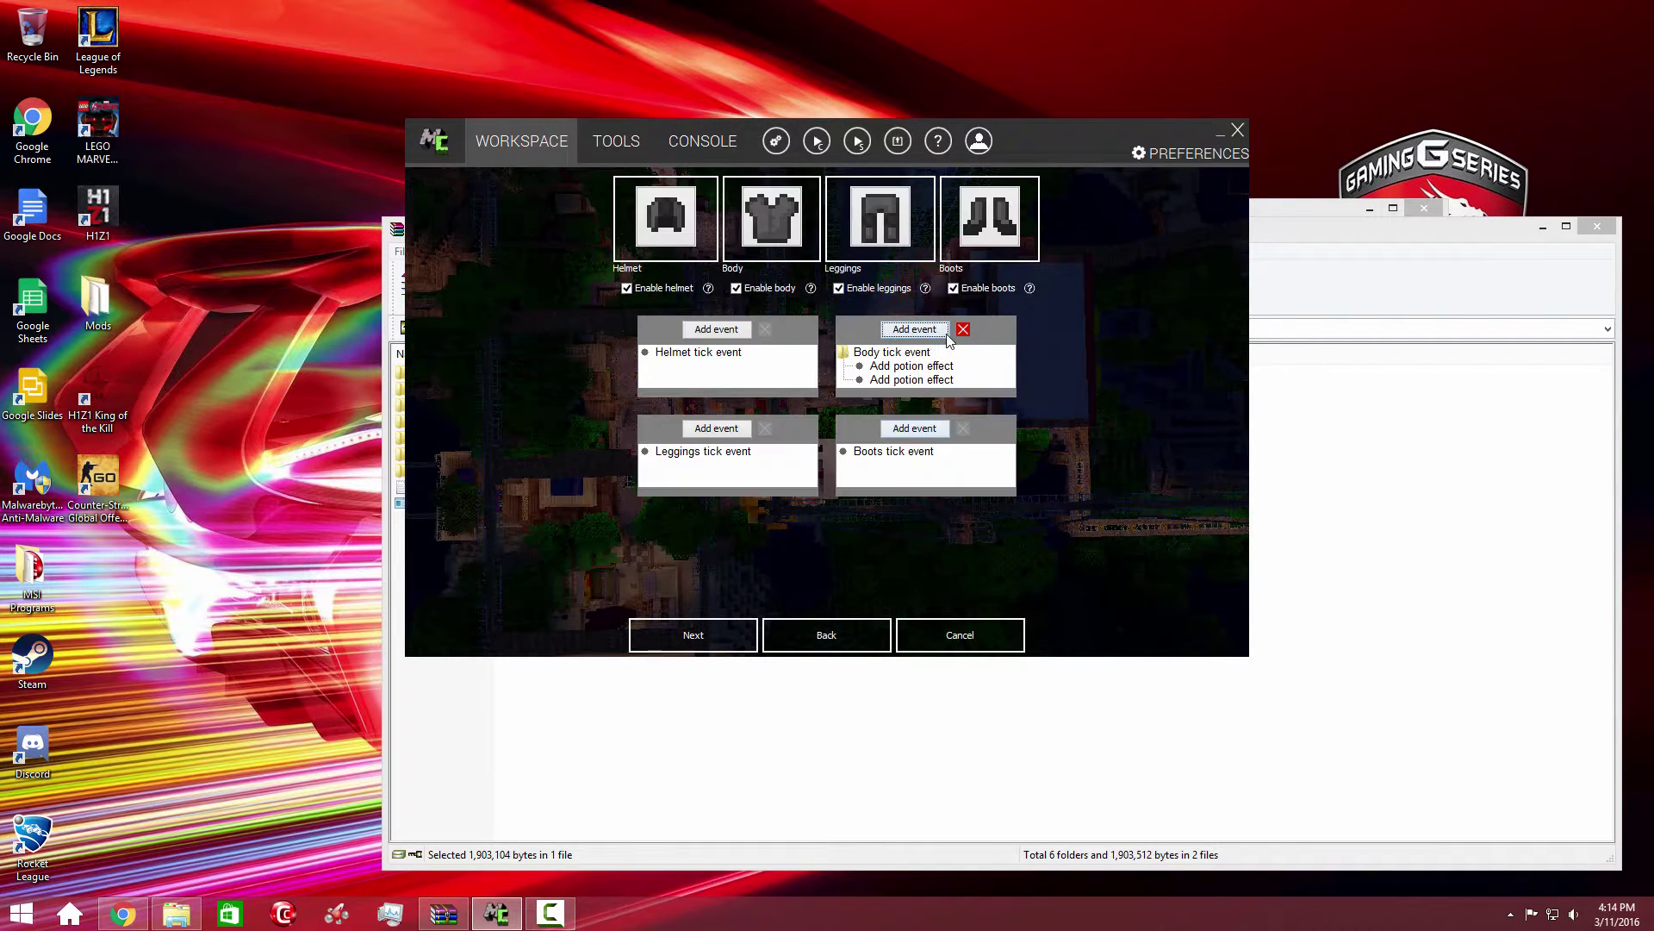
click(963, 330)
Re-add the first body tick potion effect with ID 1
click(914, 330)
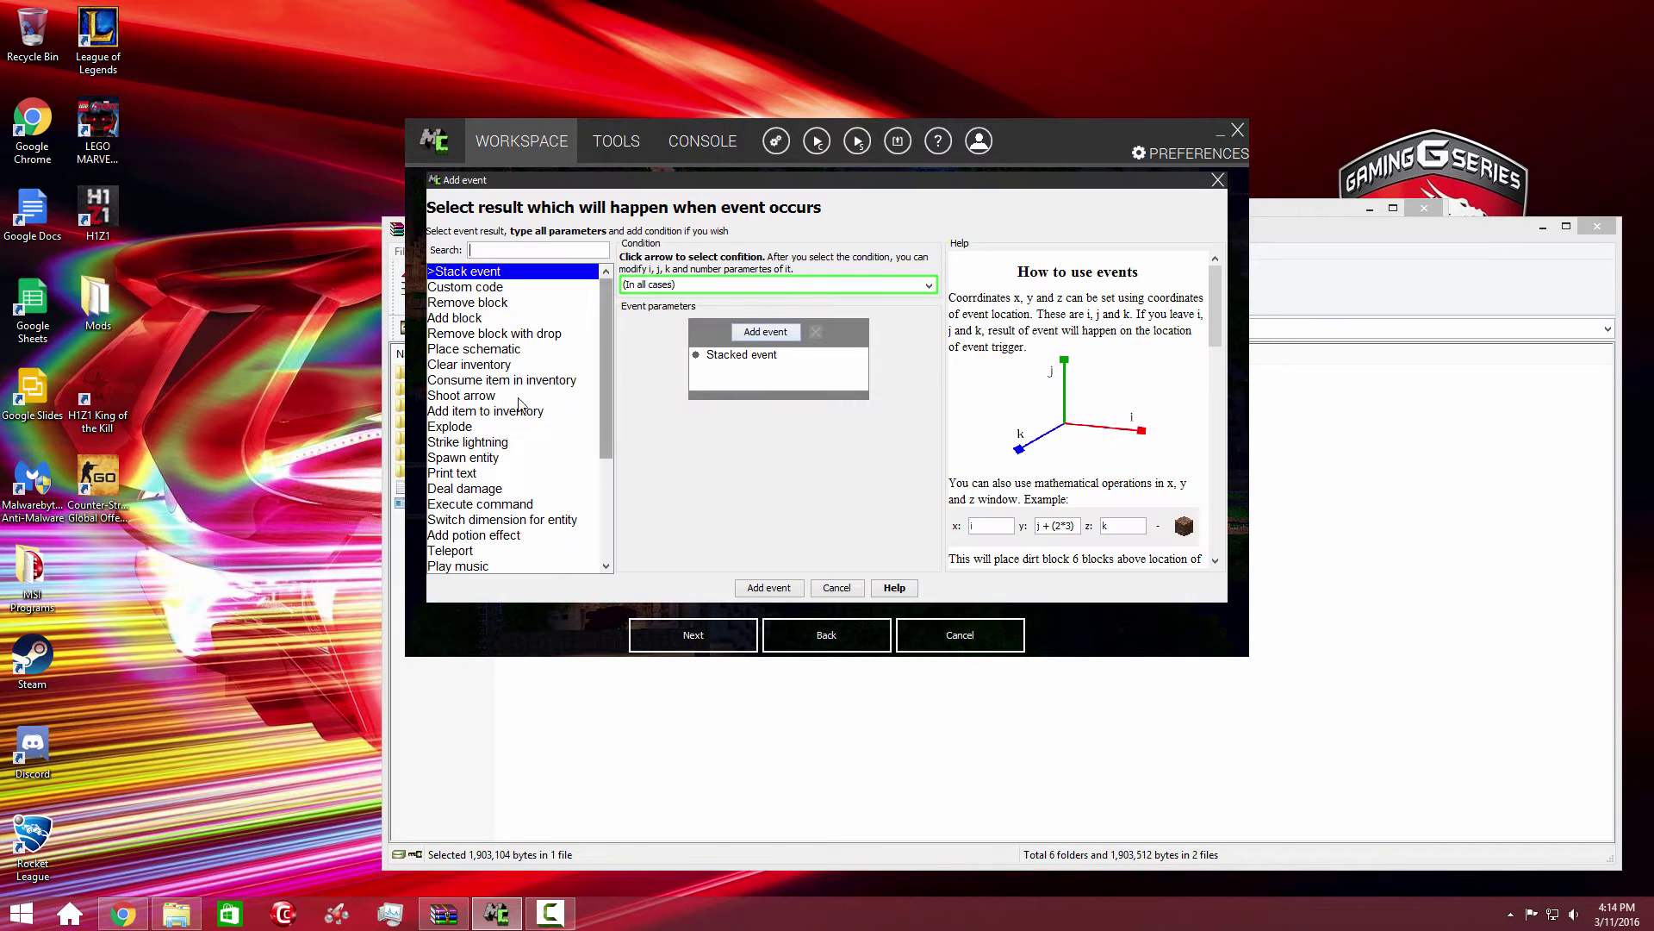
click(467, 538)
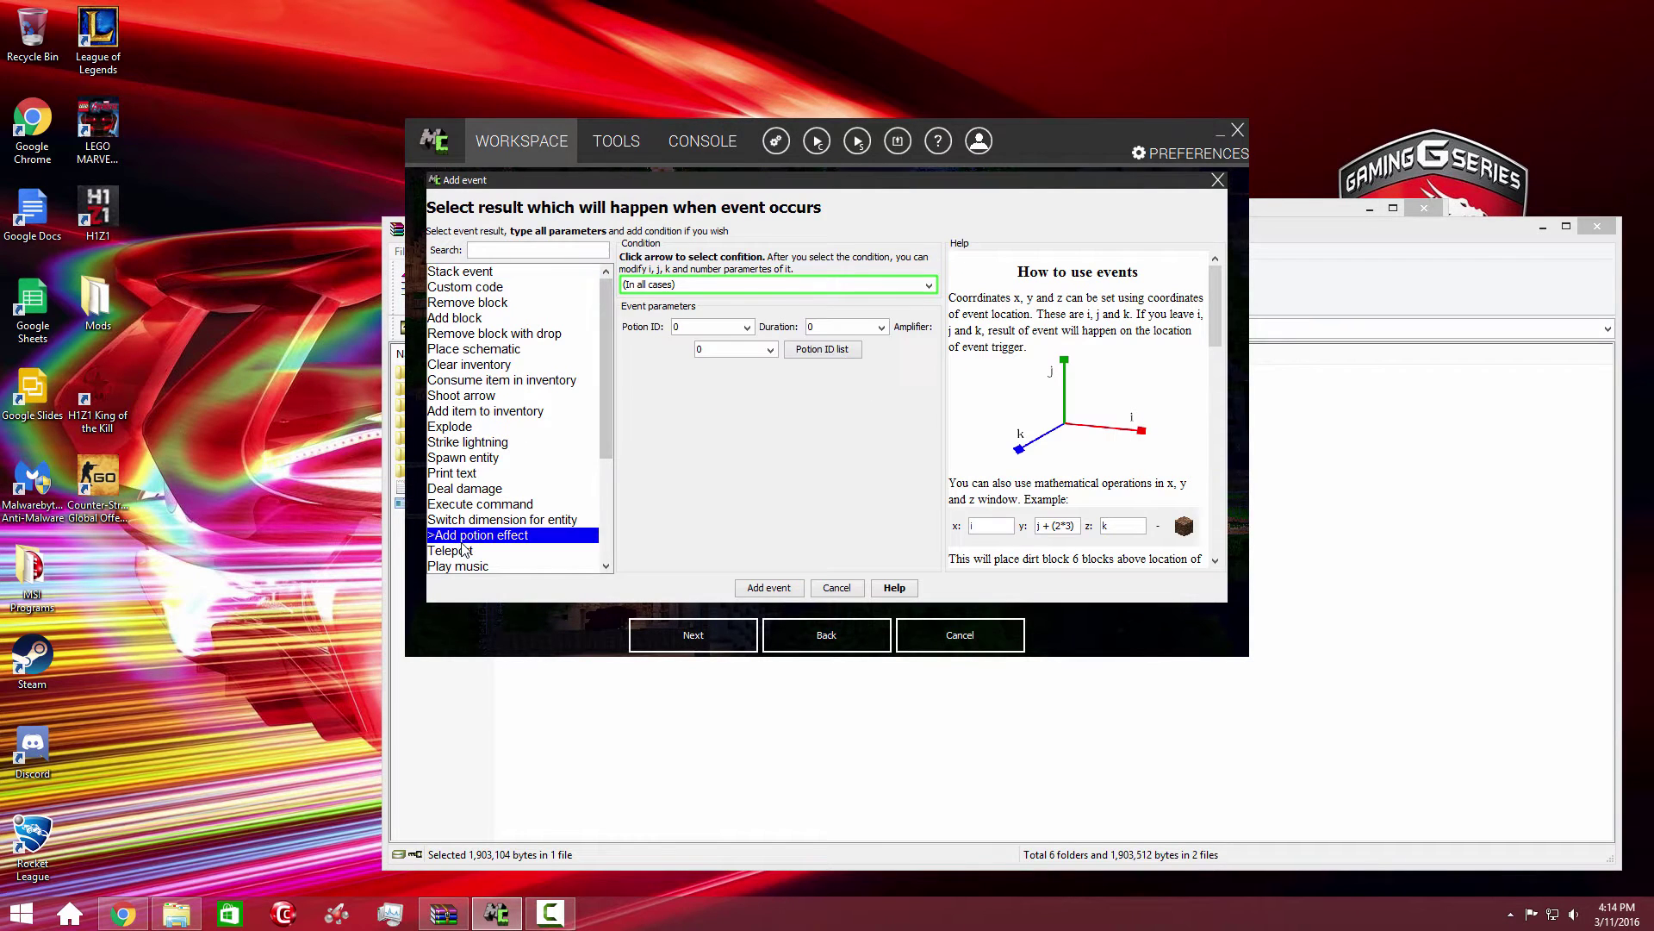
double_click(707, 332)
key(Tab)
text(1)
key(Tab)
text(3)
click(768, 588)
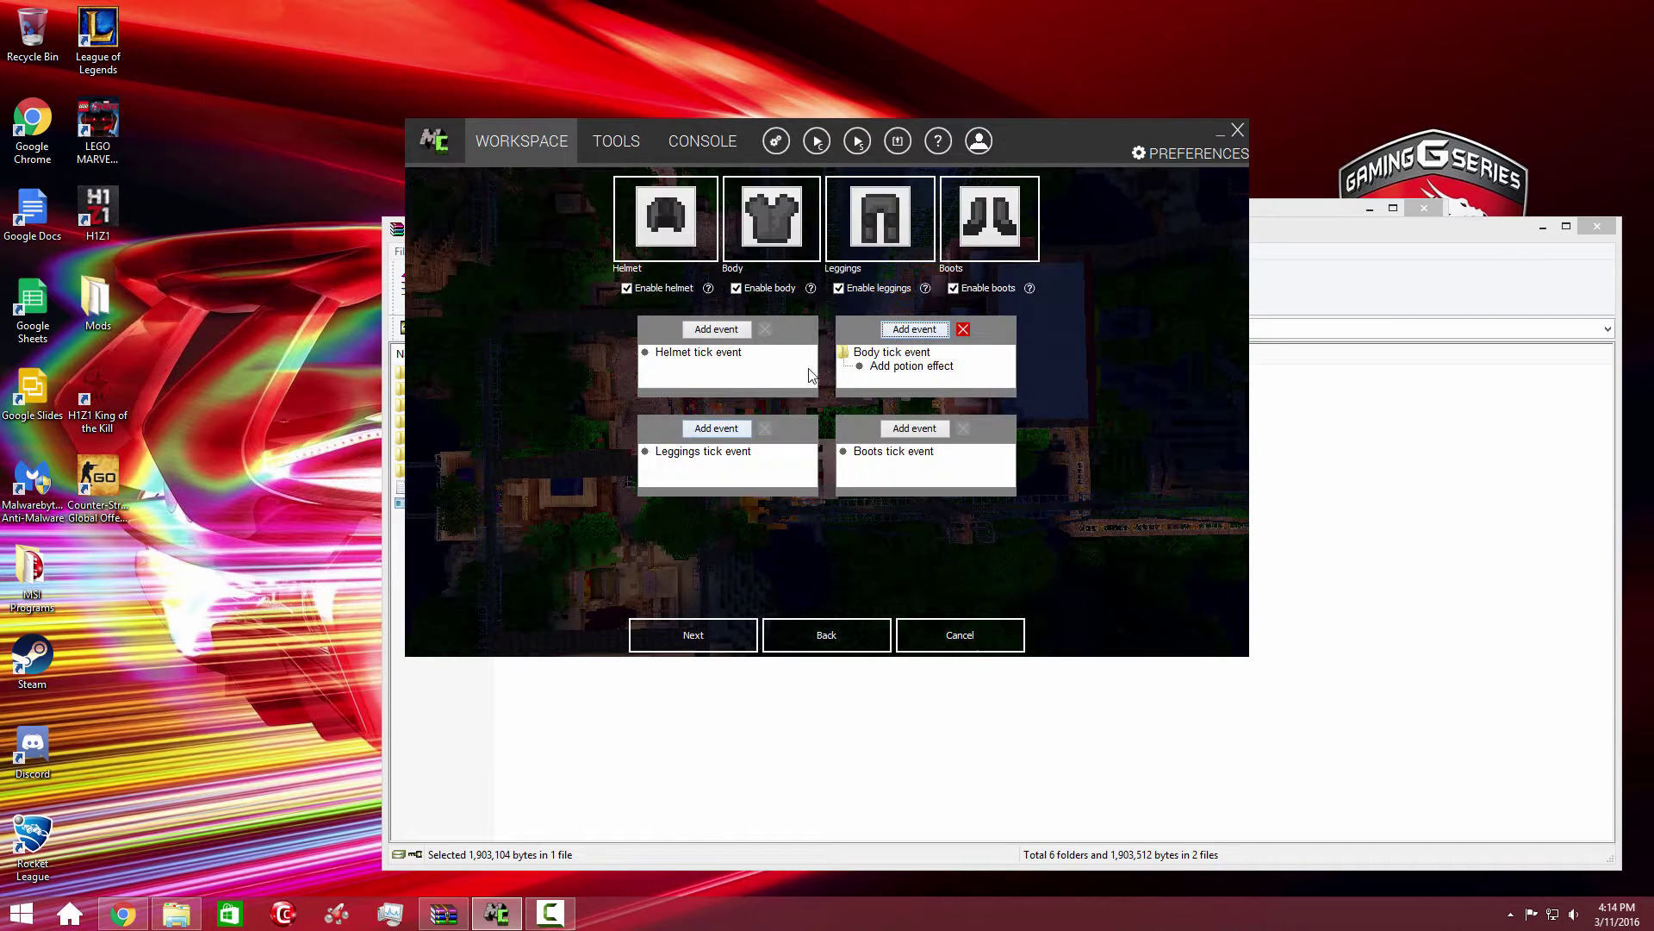
Add a second body tick potion effect with ID 5
click(919, 342)
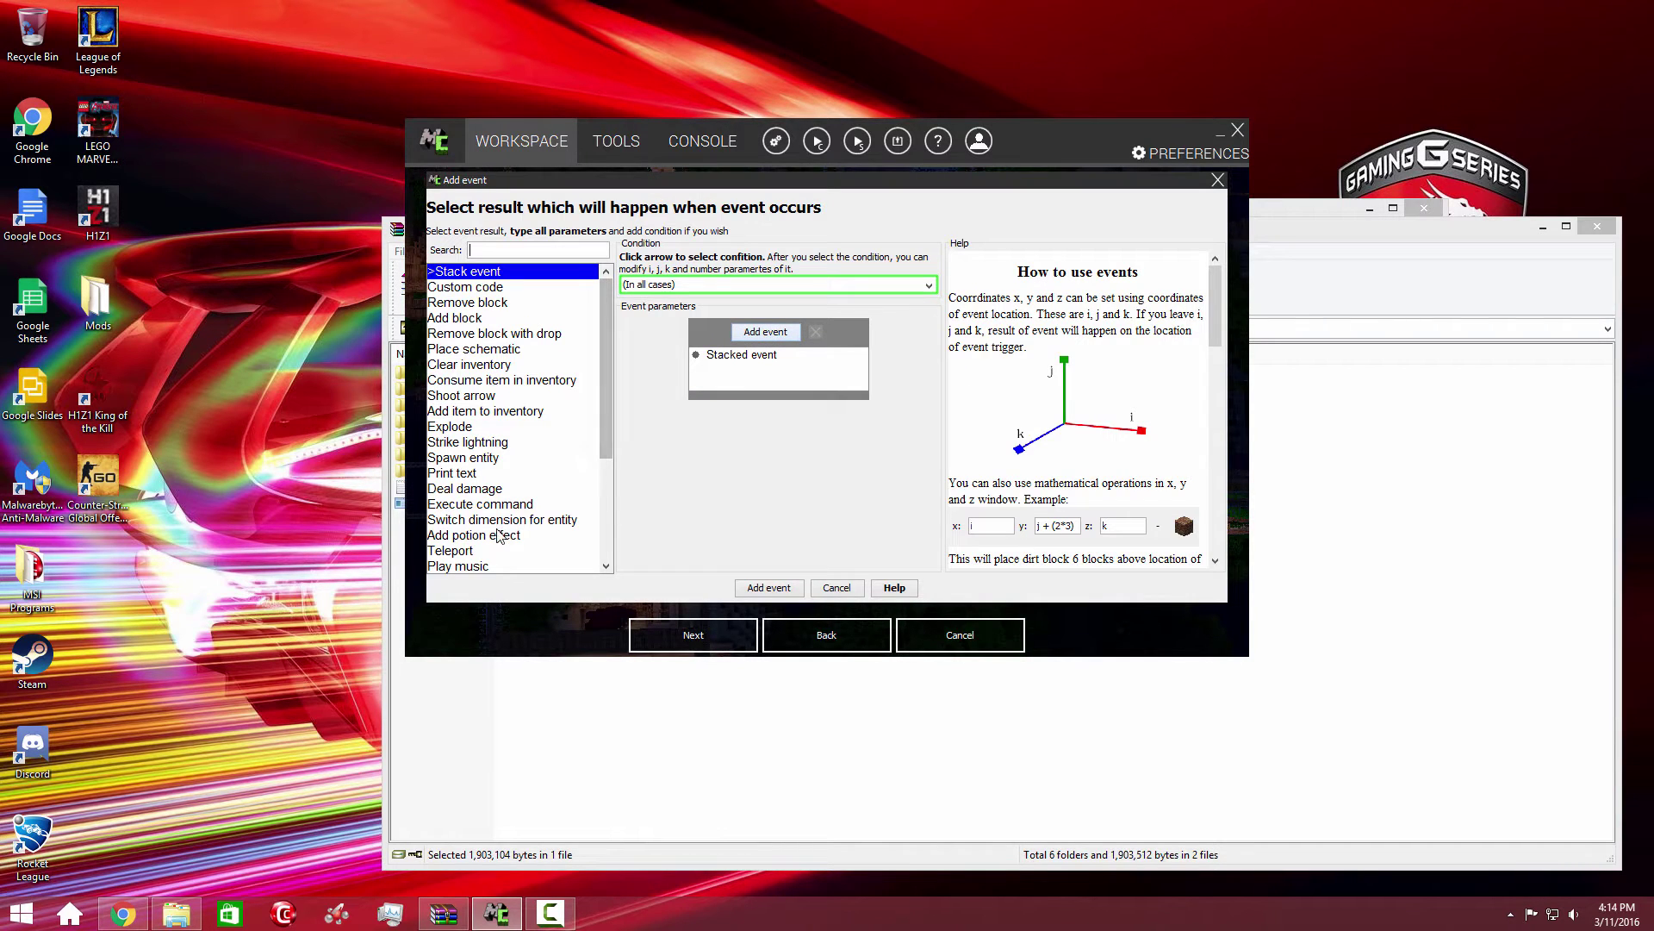
click(490, 535)
double_click(690, 327)
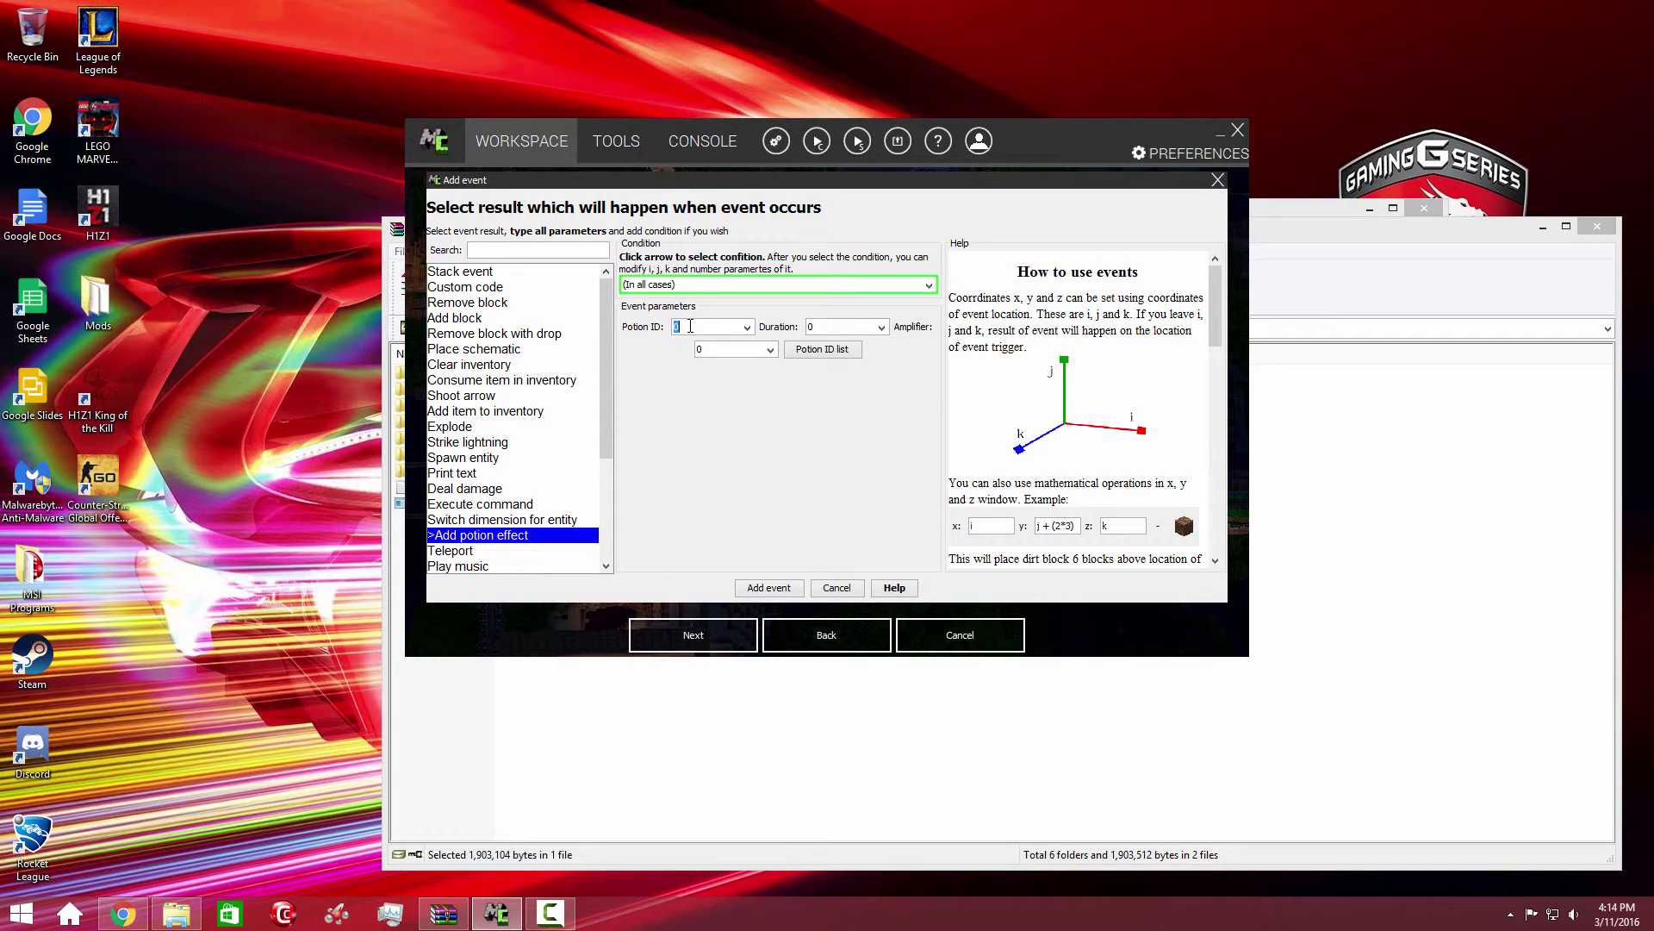
text(5)
text(1)
key(Tab)
text(5)
click(768, 588)
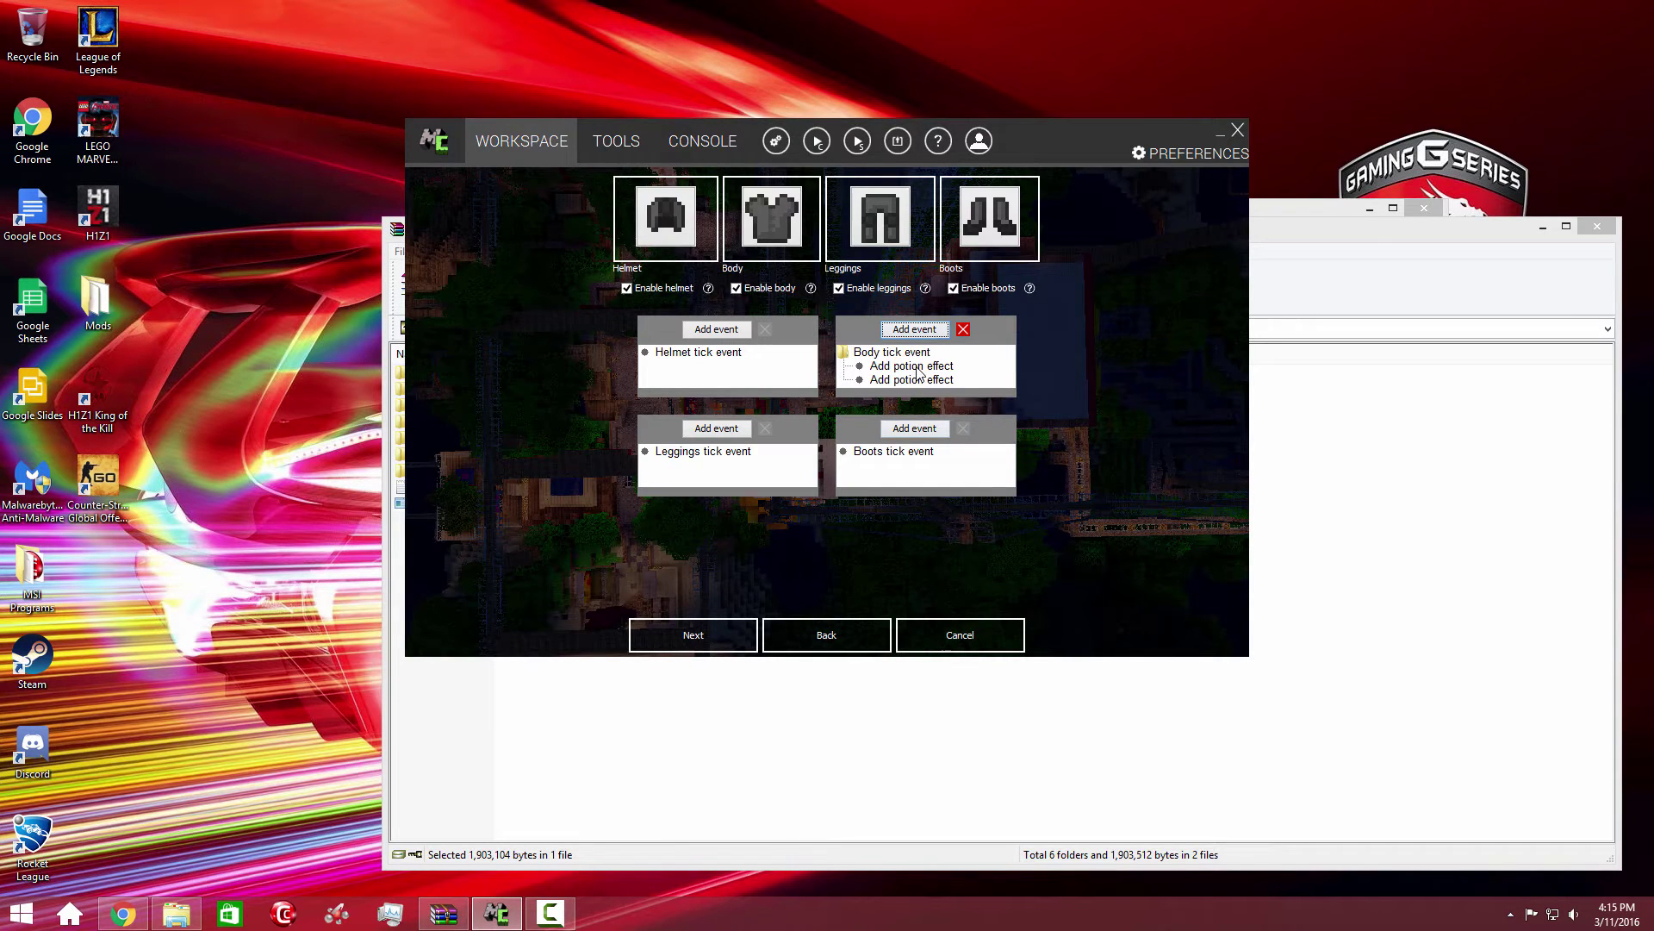
Add a third body potion effect: ID 10, duration 10, amplifier 1
click(913, 331)
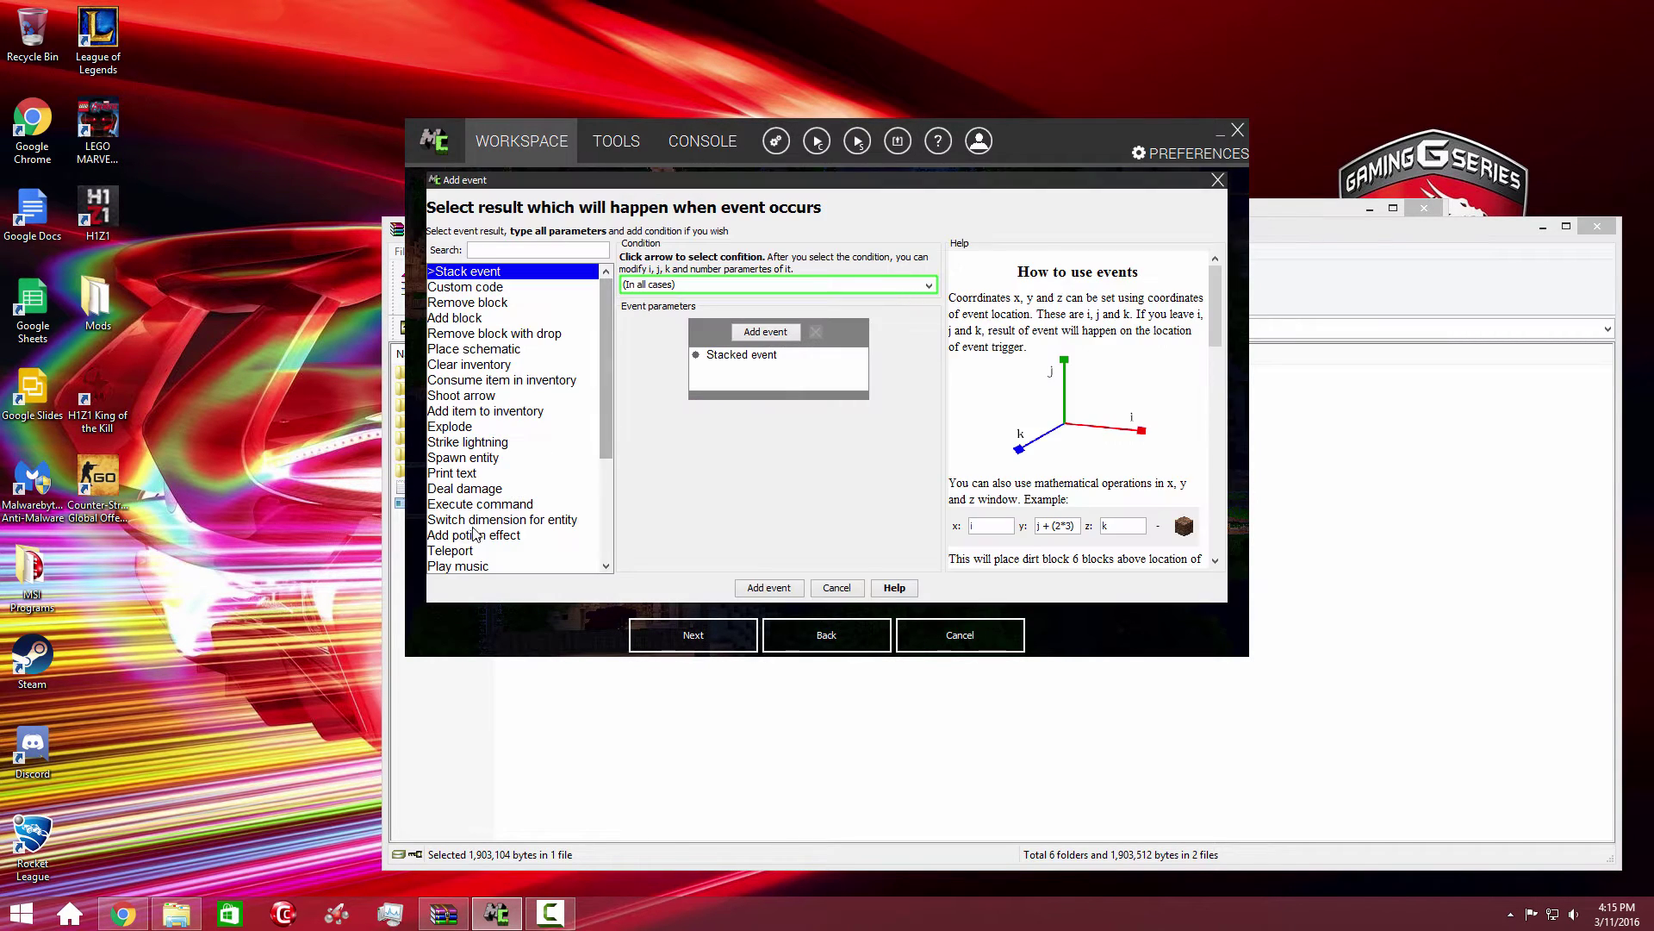
click(474, 535)
click(723, 326)
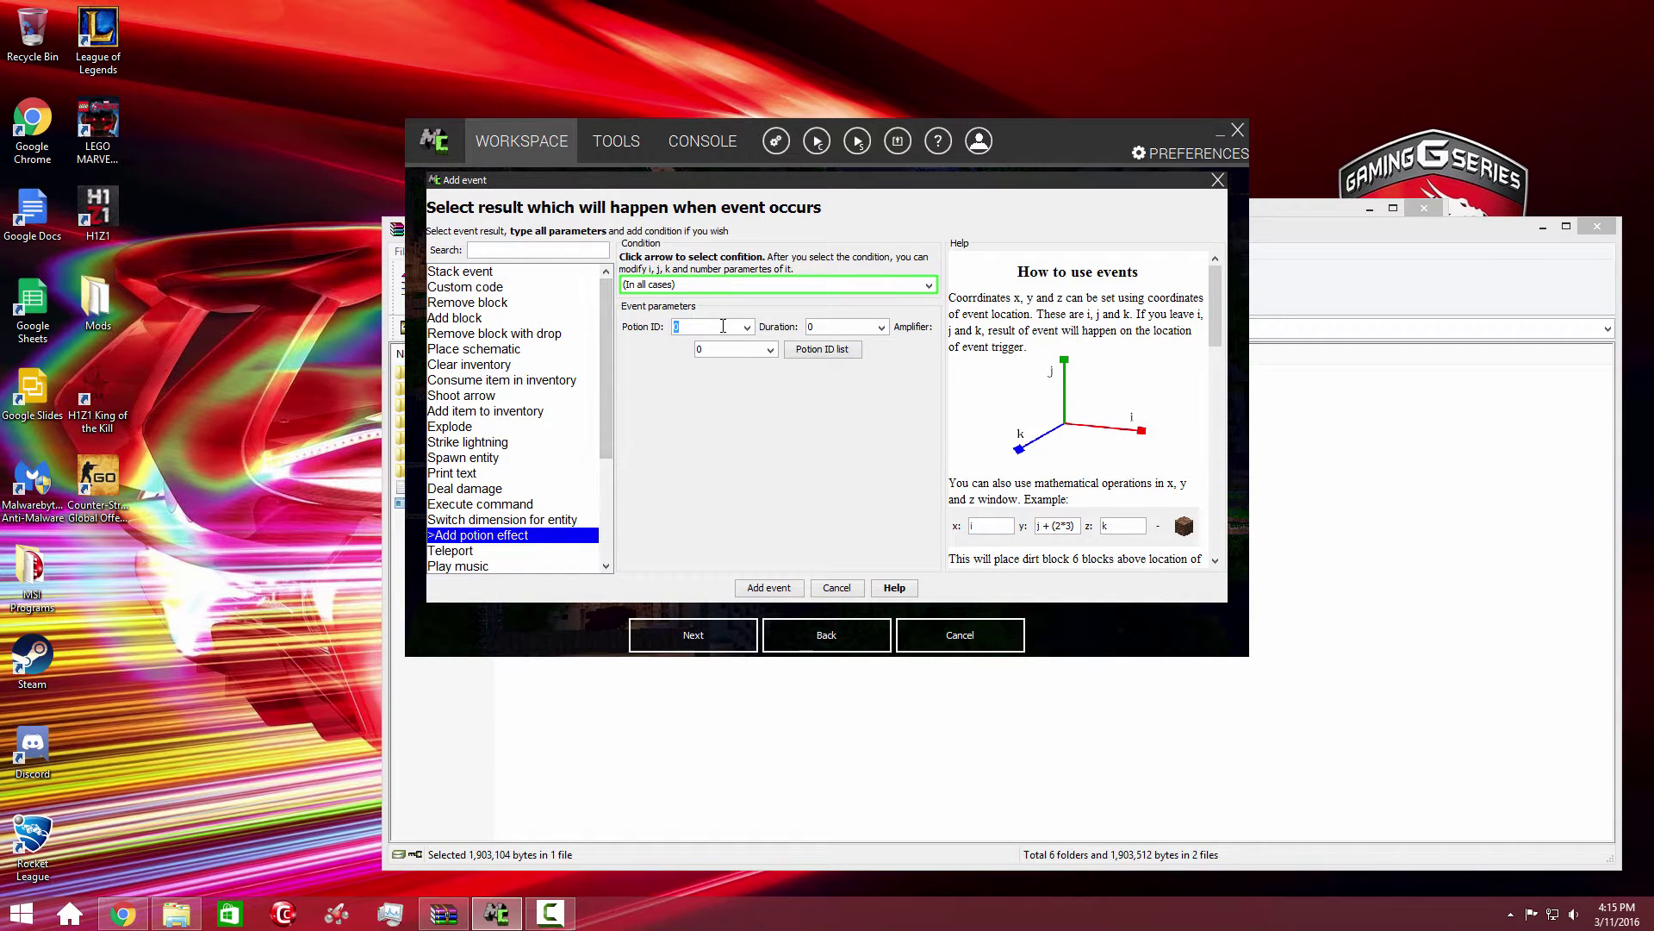
text(1)
key(Tab)
text(10)
key(Tab)
key(Tab)
key(BackSpace)
click(752, 590)
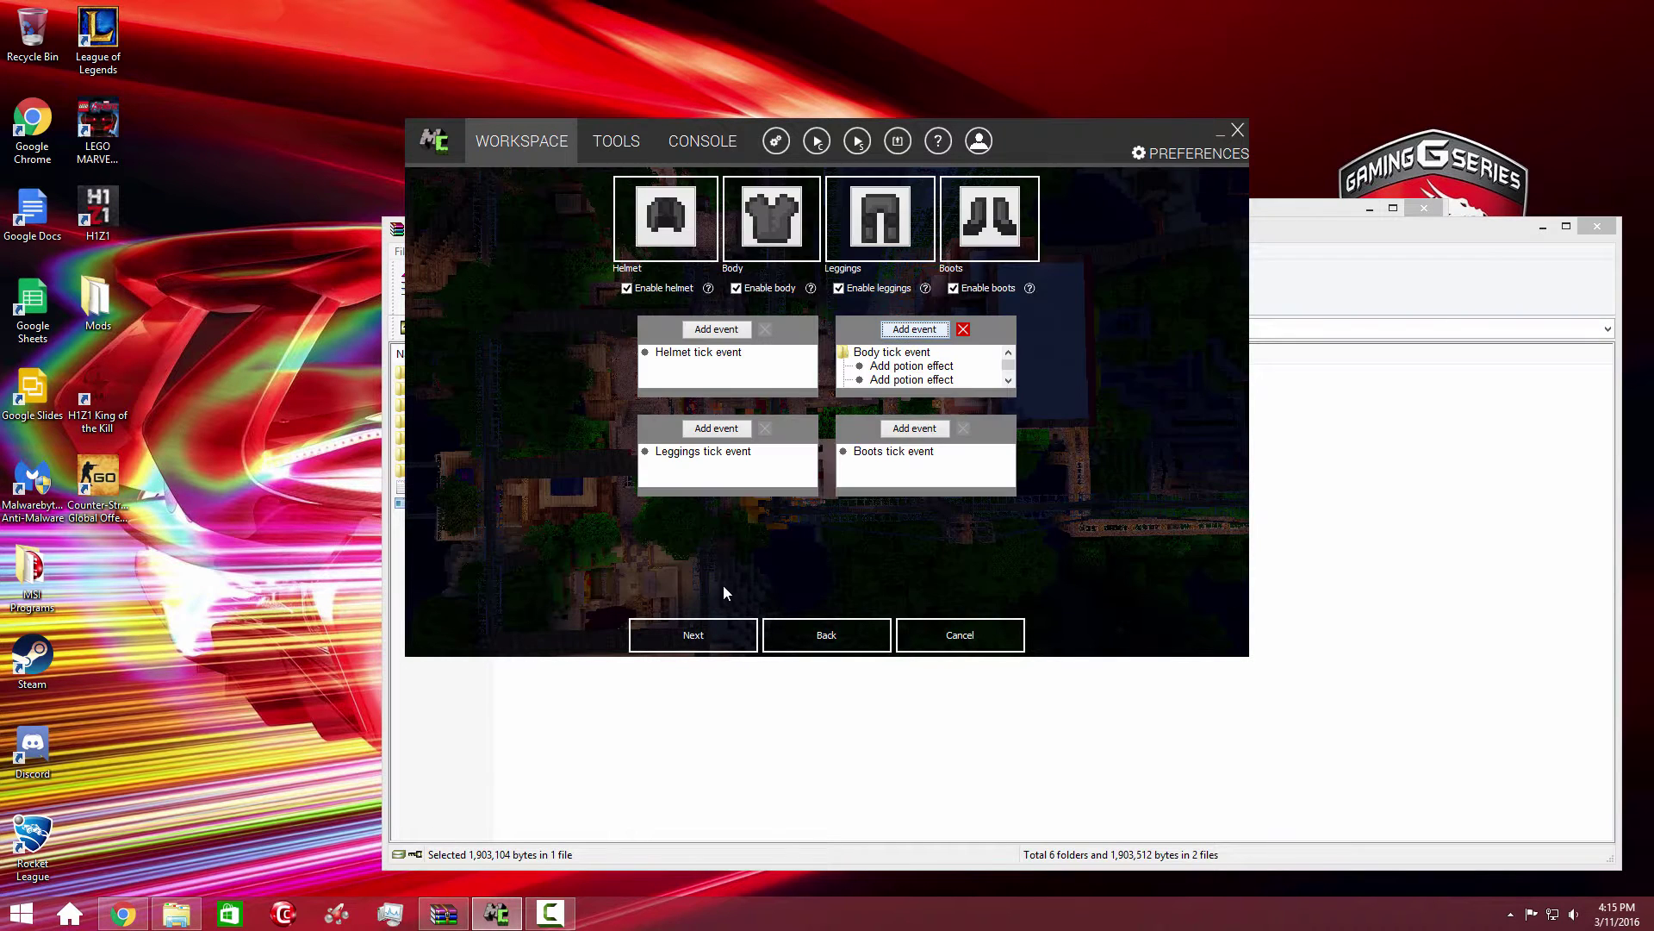
Move to the armor properties page and enter Bucky as the armor name
click(693, 636)
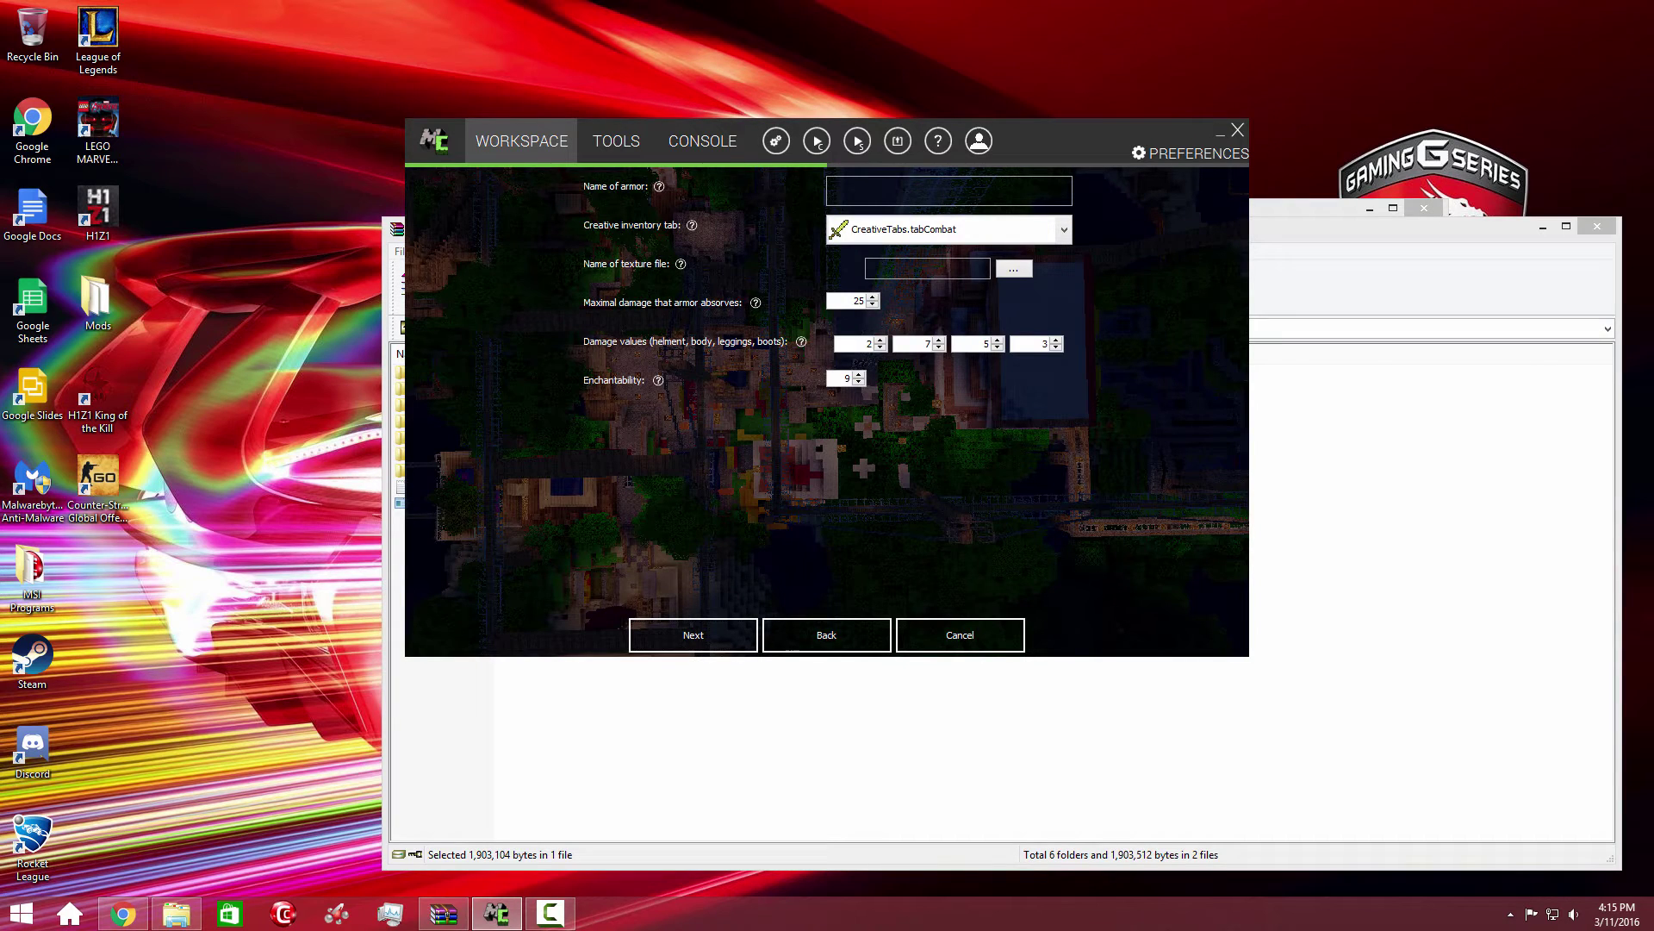
text(Buck)
key(BackSpace)
text(y)
Start an armor texture import and pick bucky.png from Downloads/MCreator as layer 1
click(633, 150)
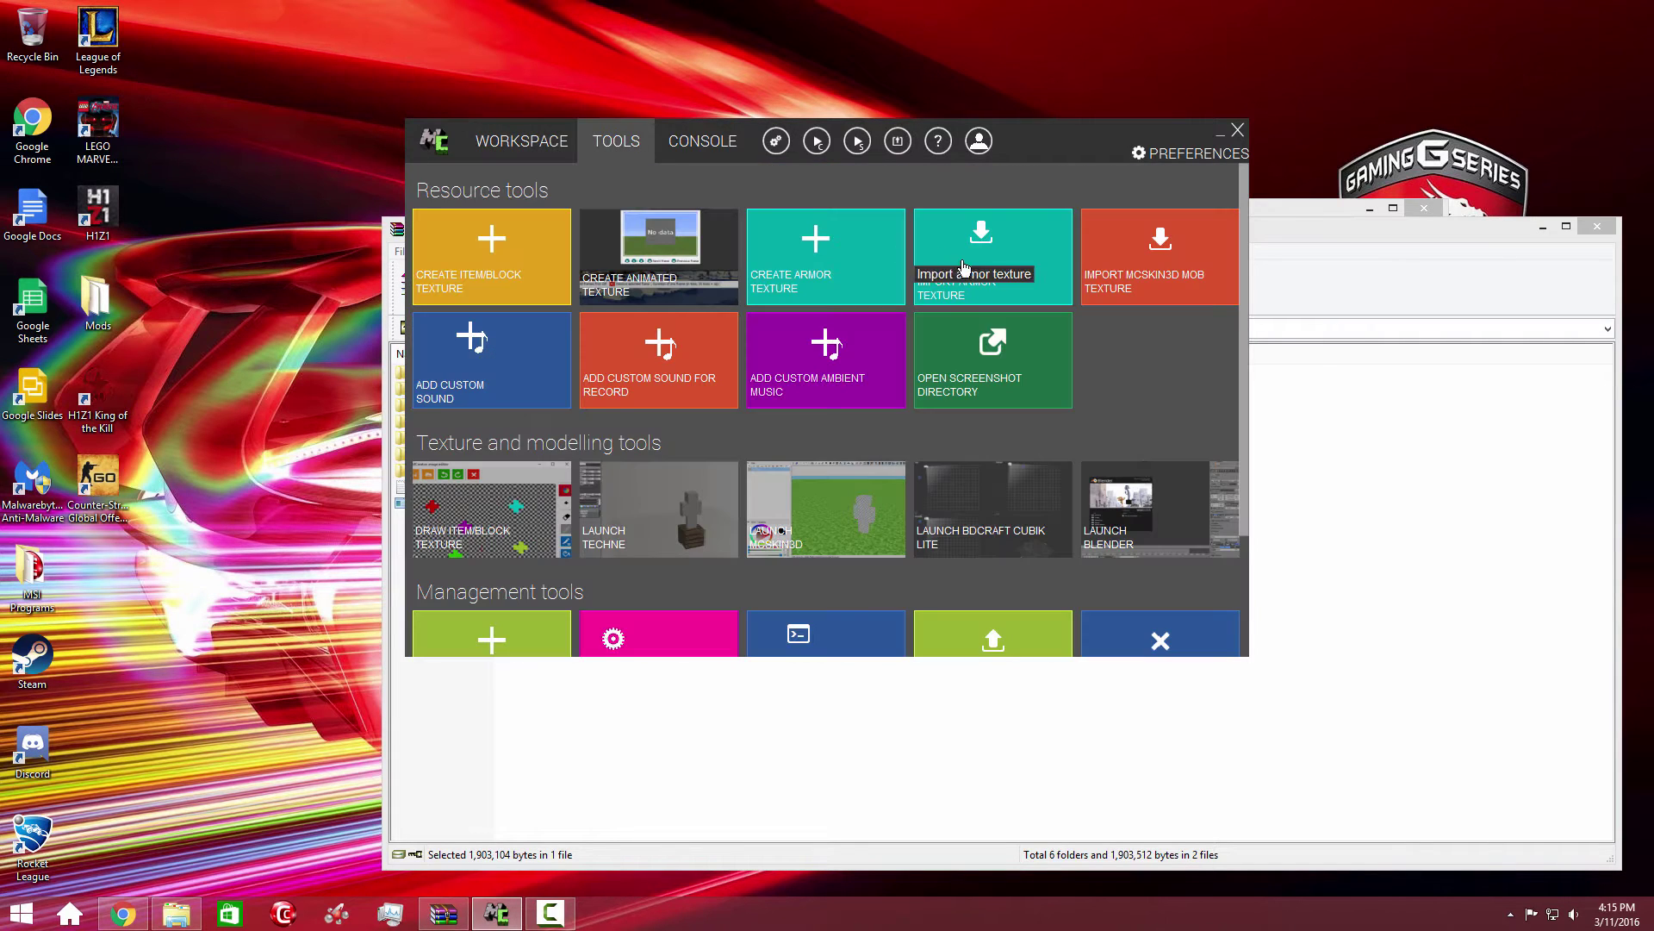
click(972, 272)
click(863, 342)
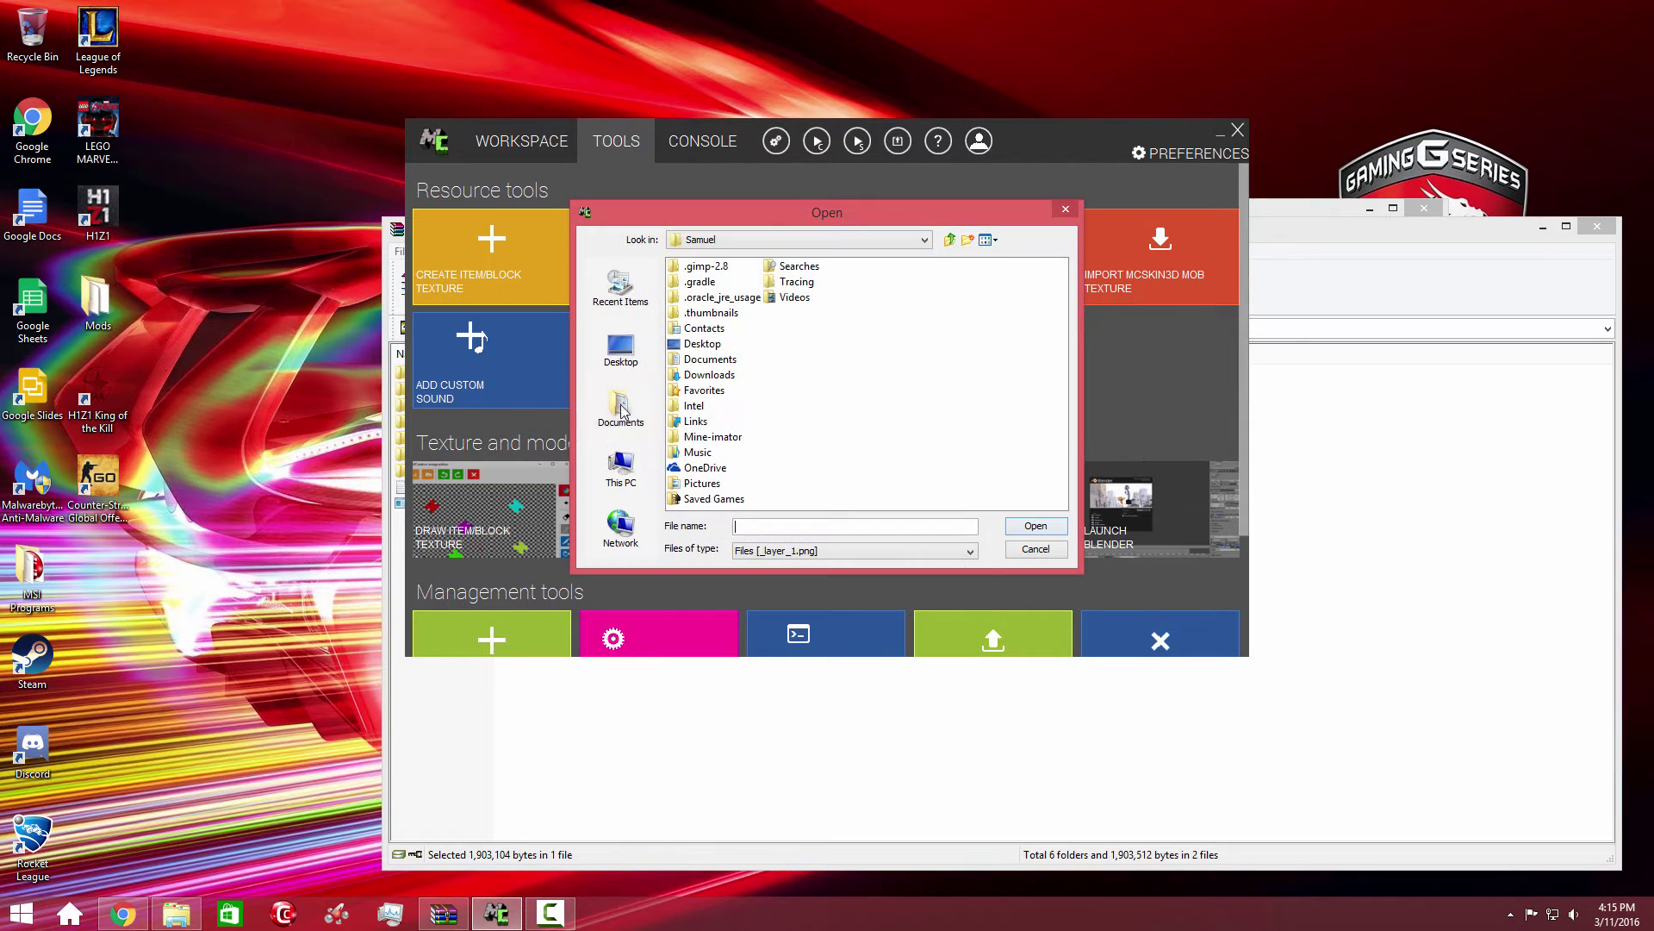
click(620, 468)
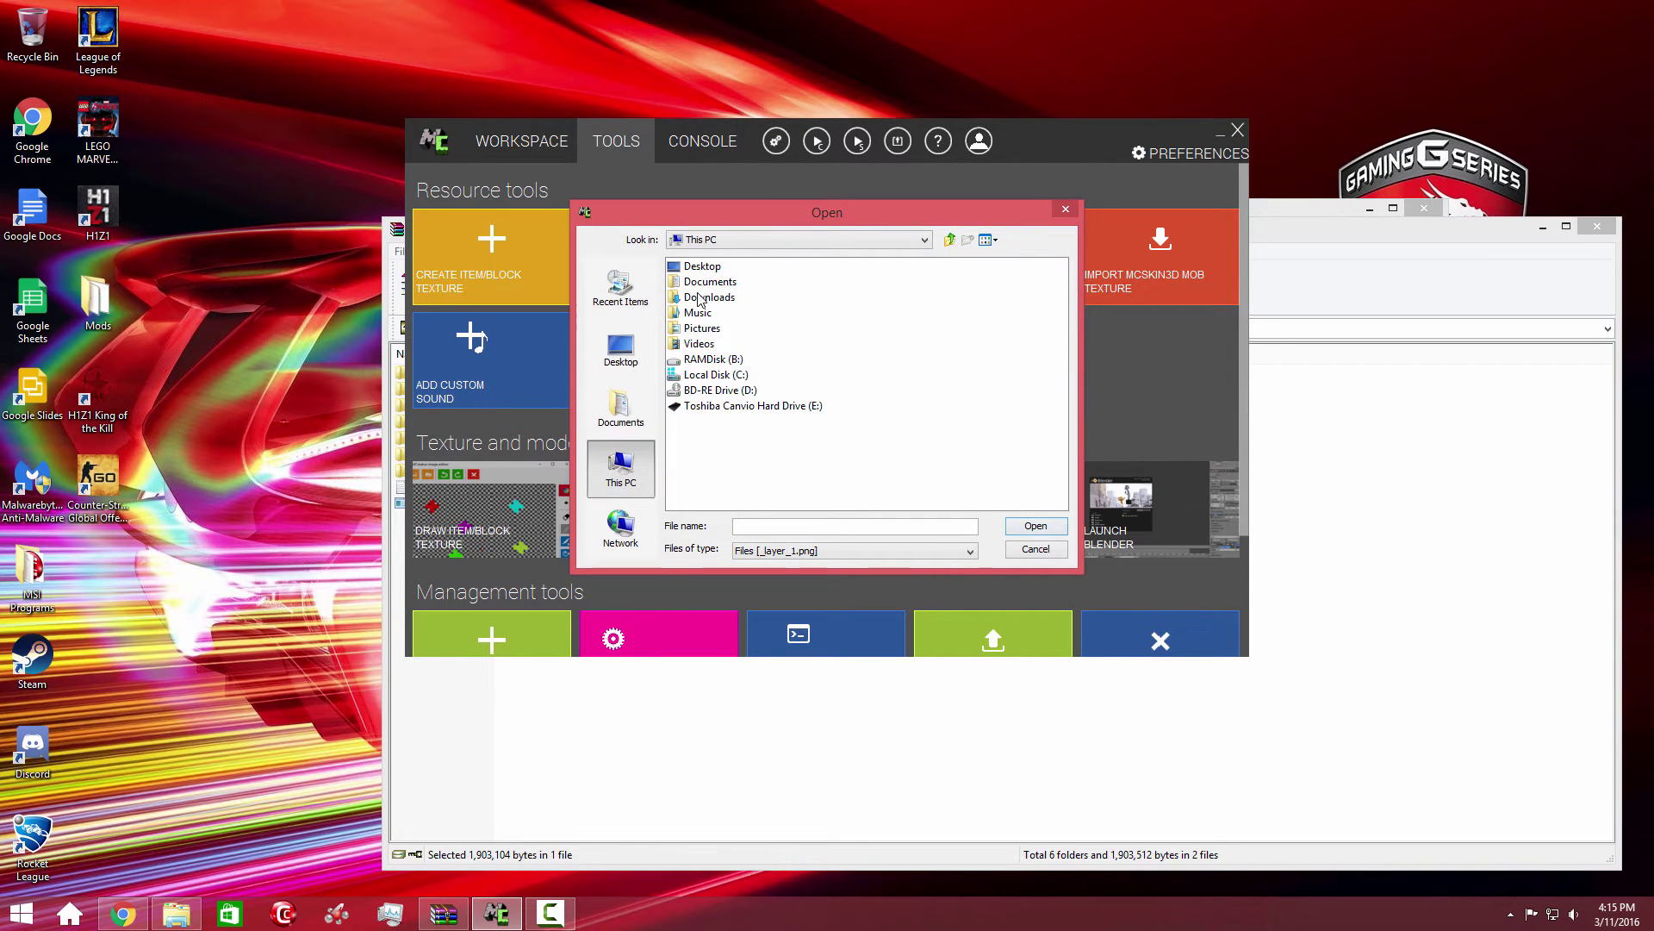
double_click(699, 298)
double_click(699, 297)
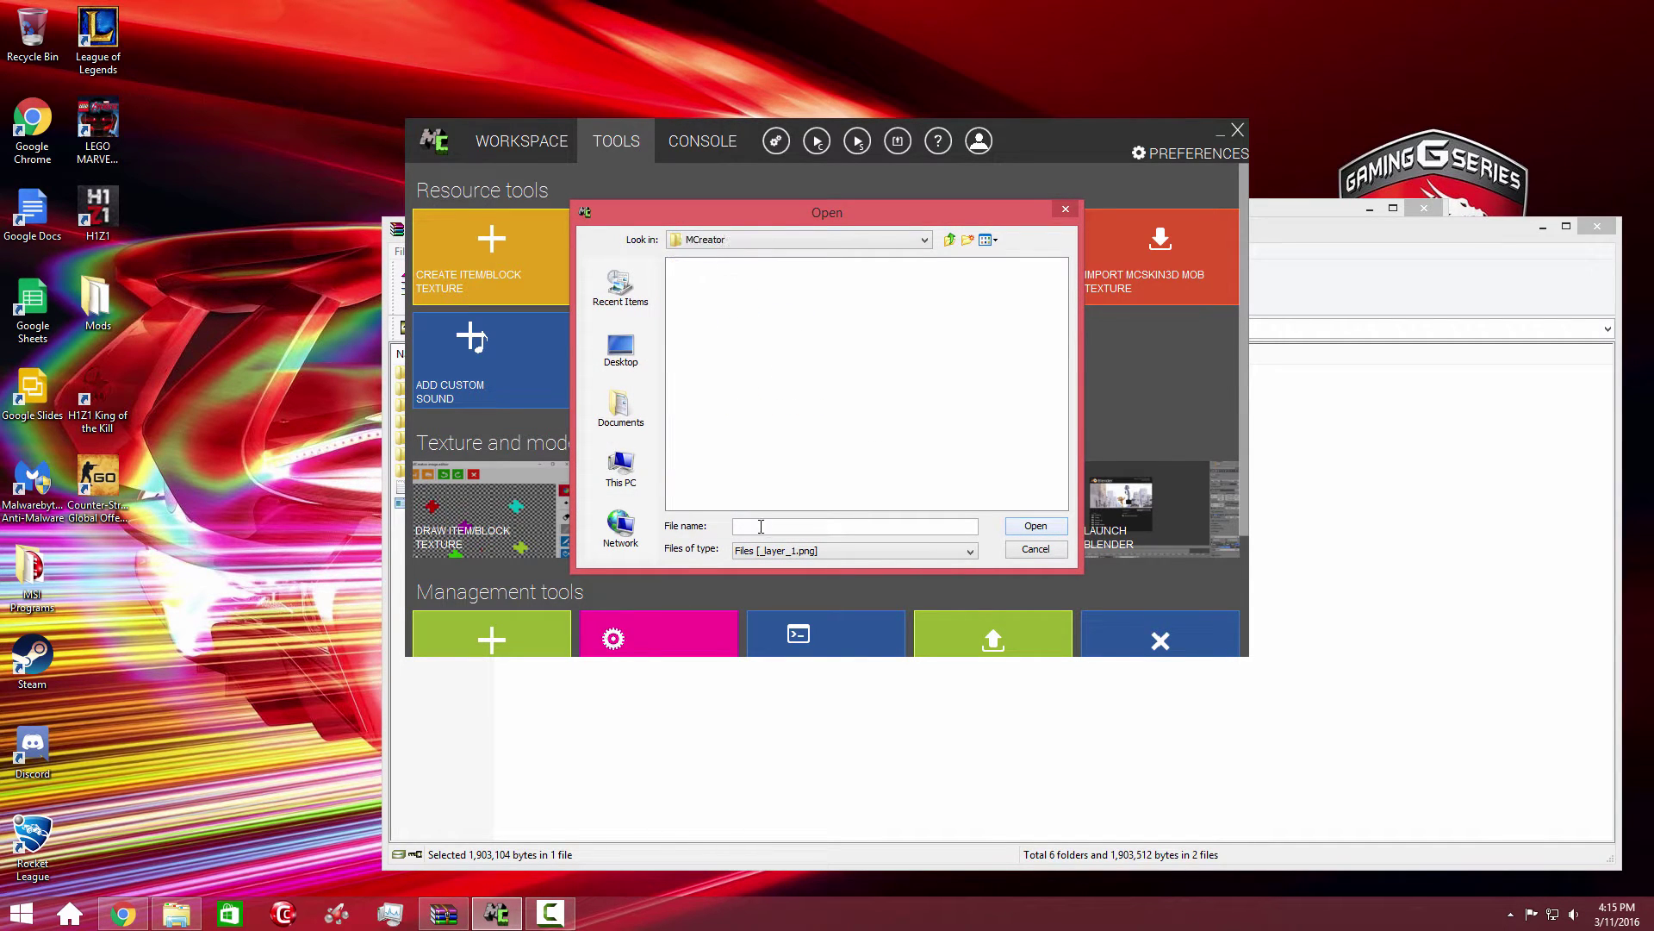
click(773, 551)
click(773, 582)
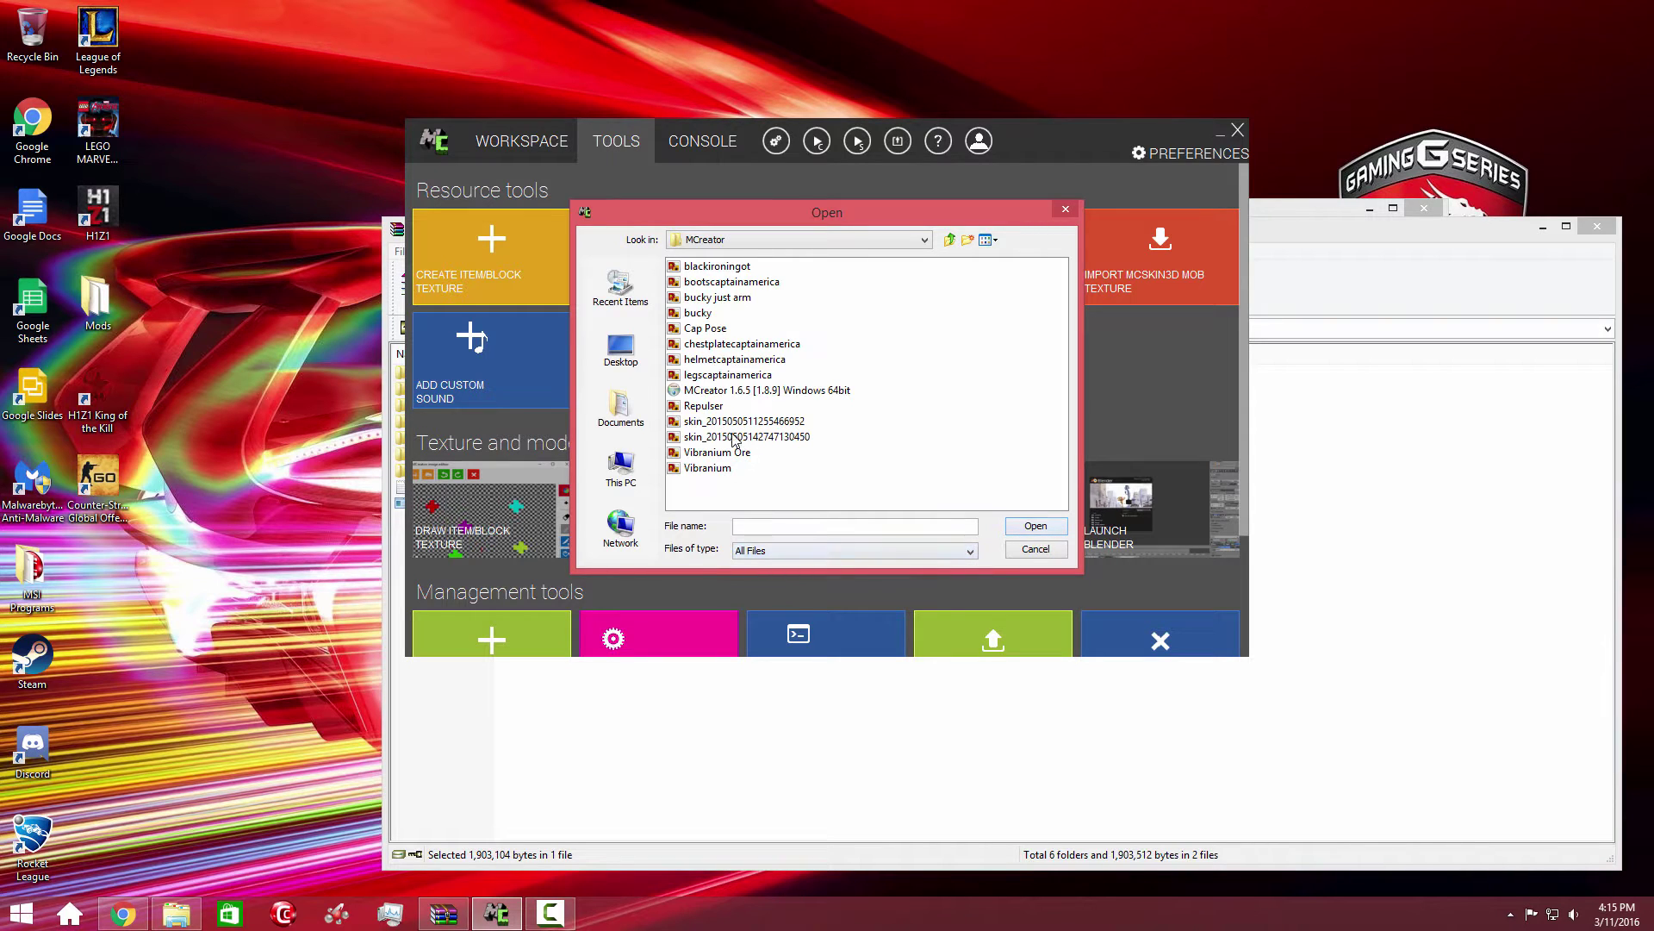
double_click(705, 313)
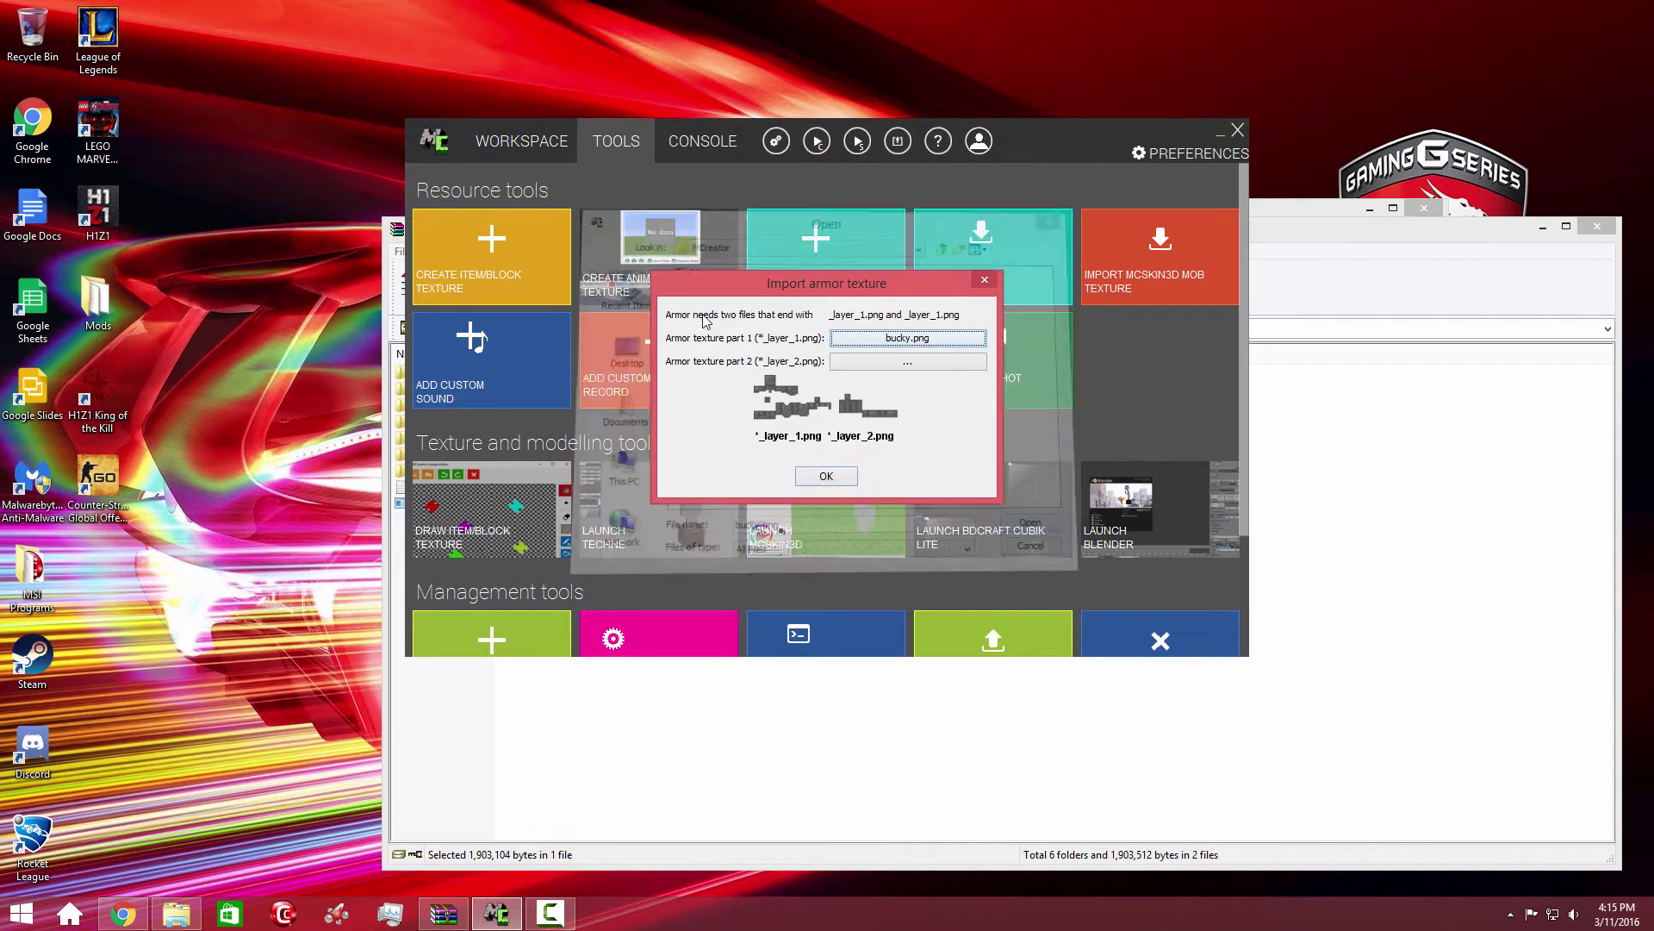
Use bucky.png for layer 2 as well and finish the import
click(908, 362)
click(824, 551)
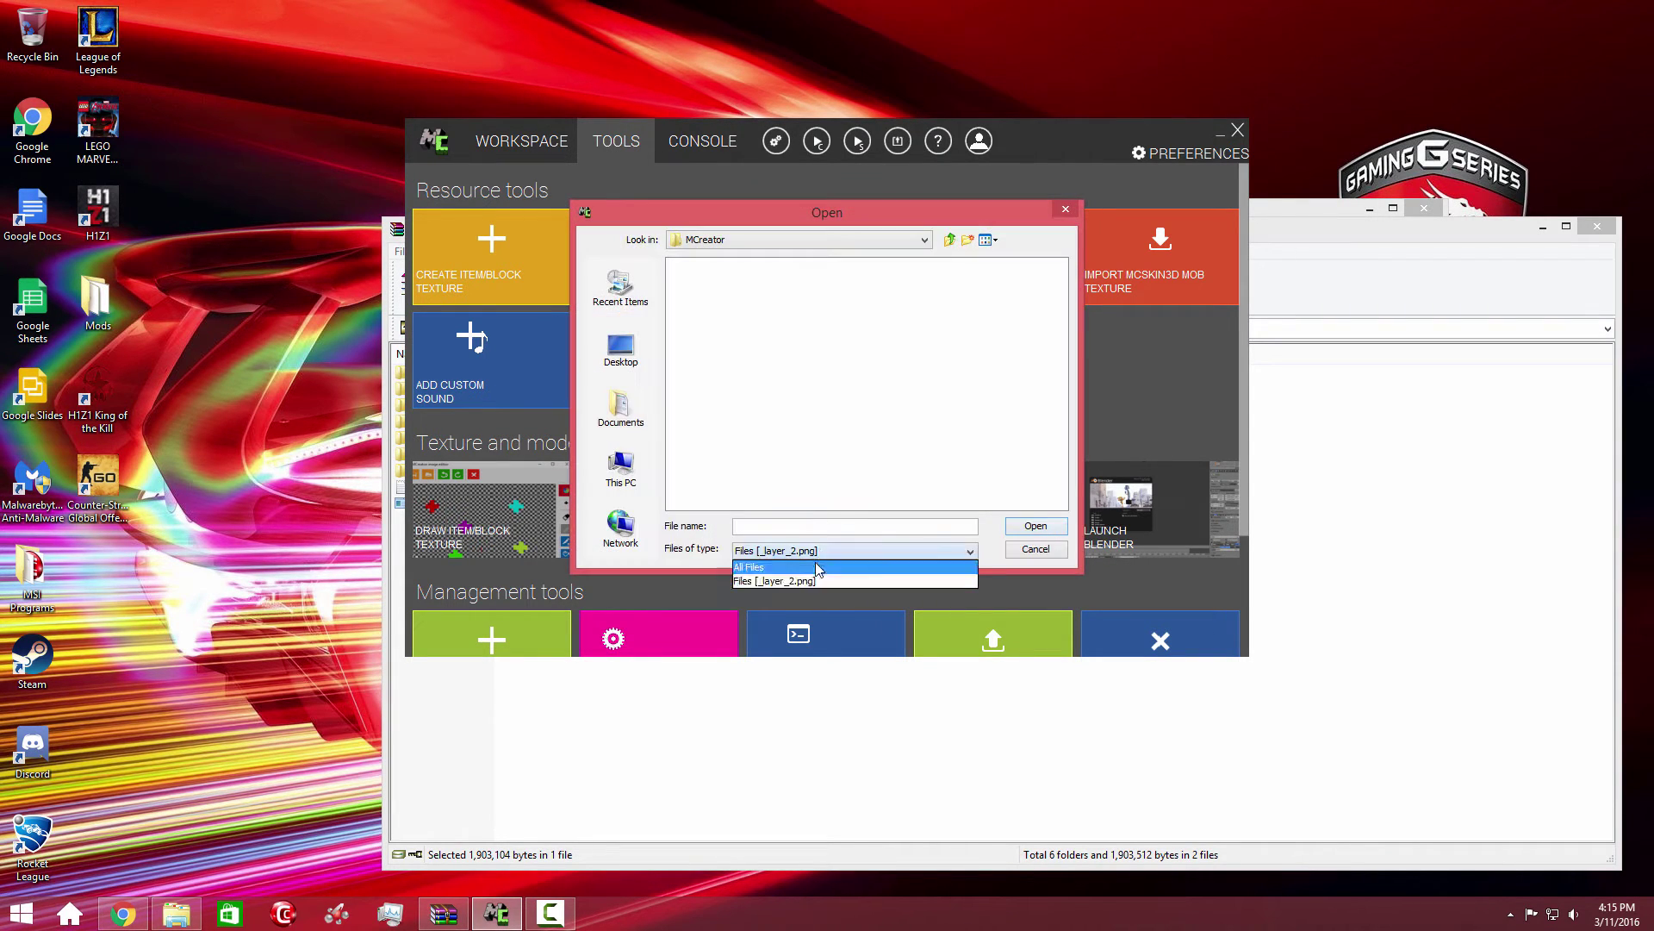
click(818, 568)
double_click(698, 312)
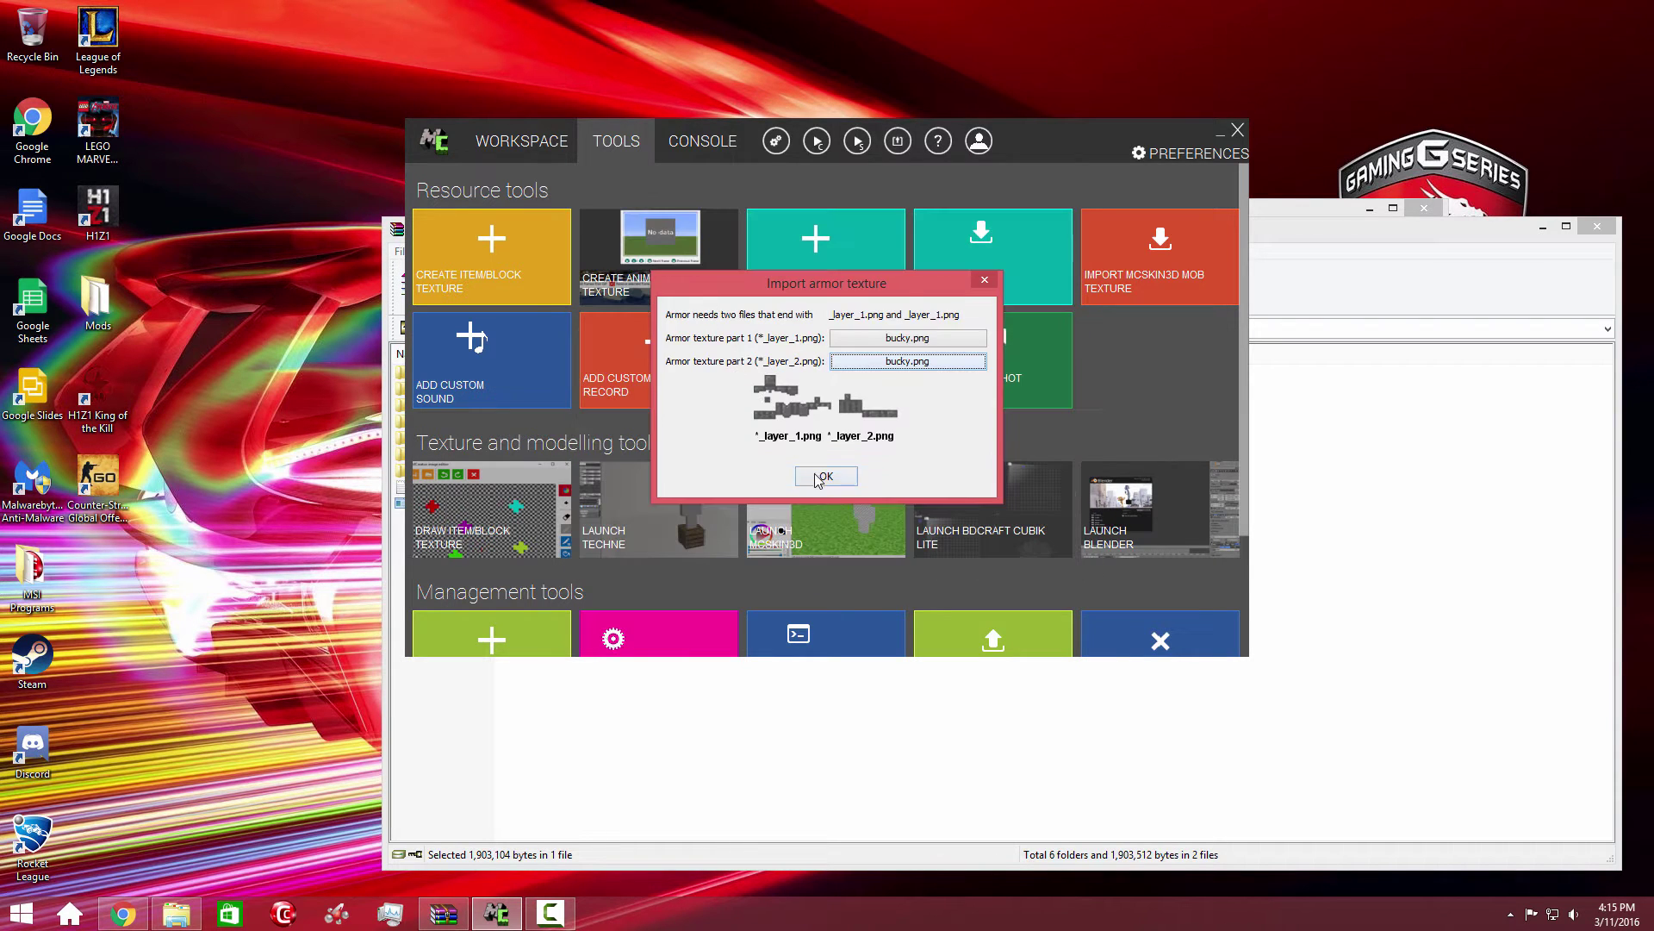
click(822, 476)
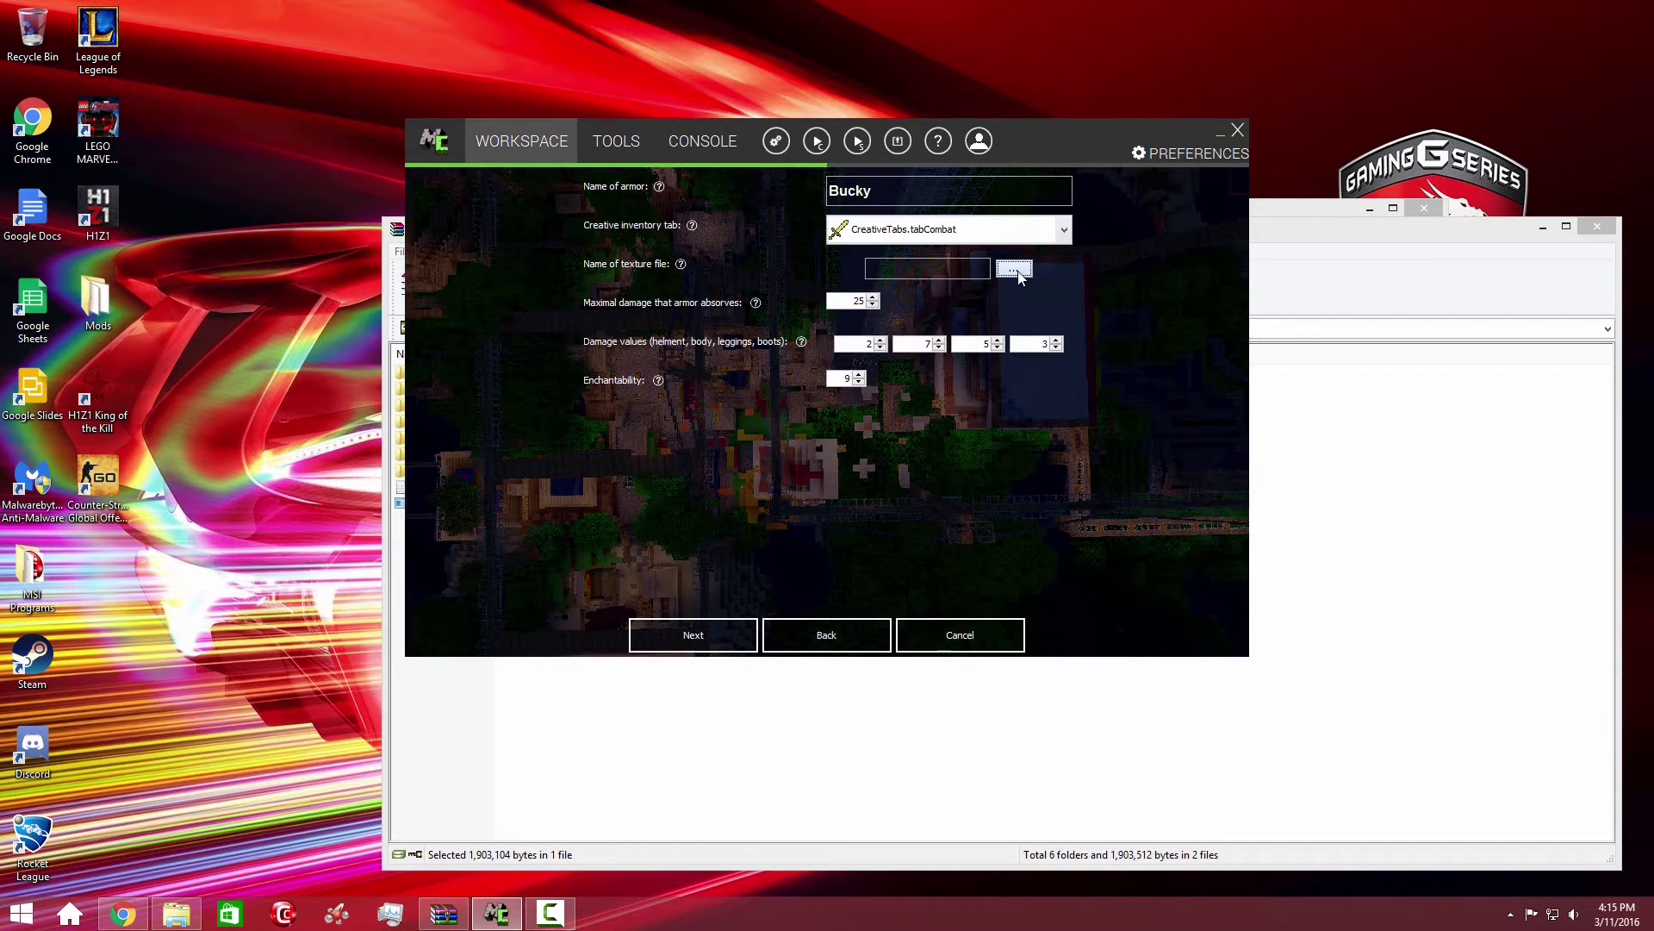
Assign the bucky armor texture, review the 200 damage values, and continue to recipes
click(1017, 271)
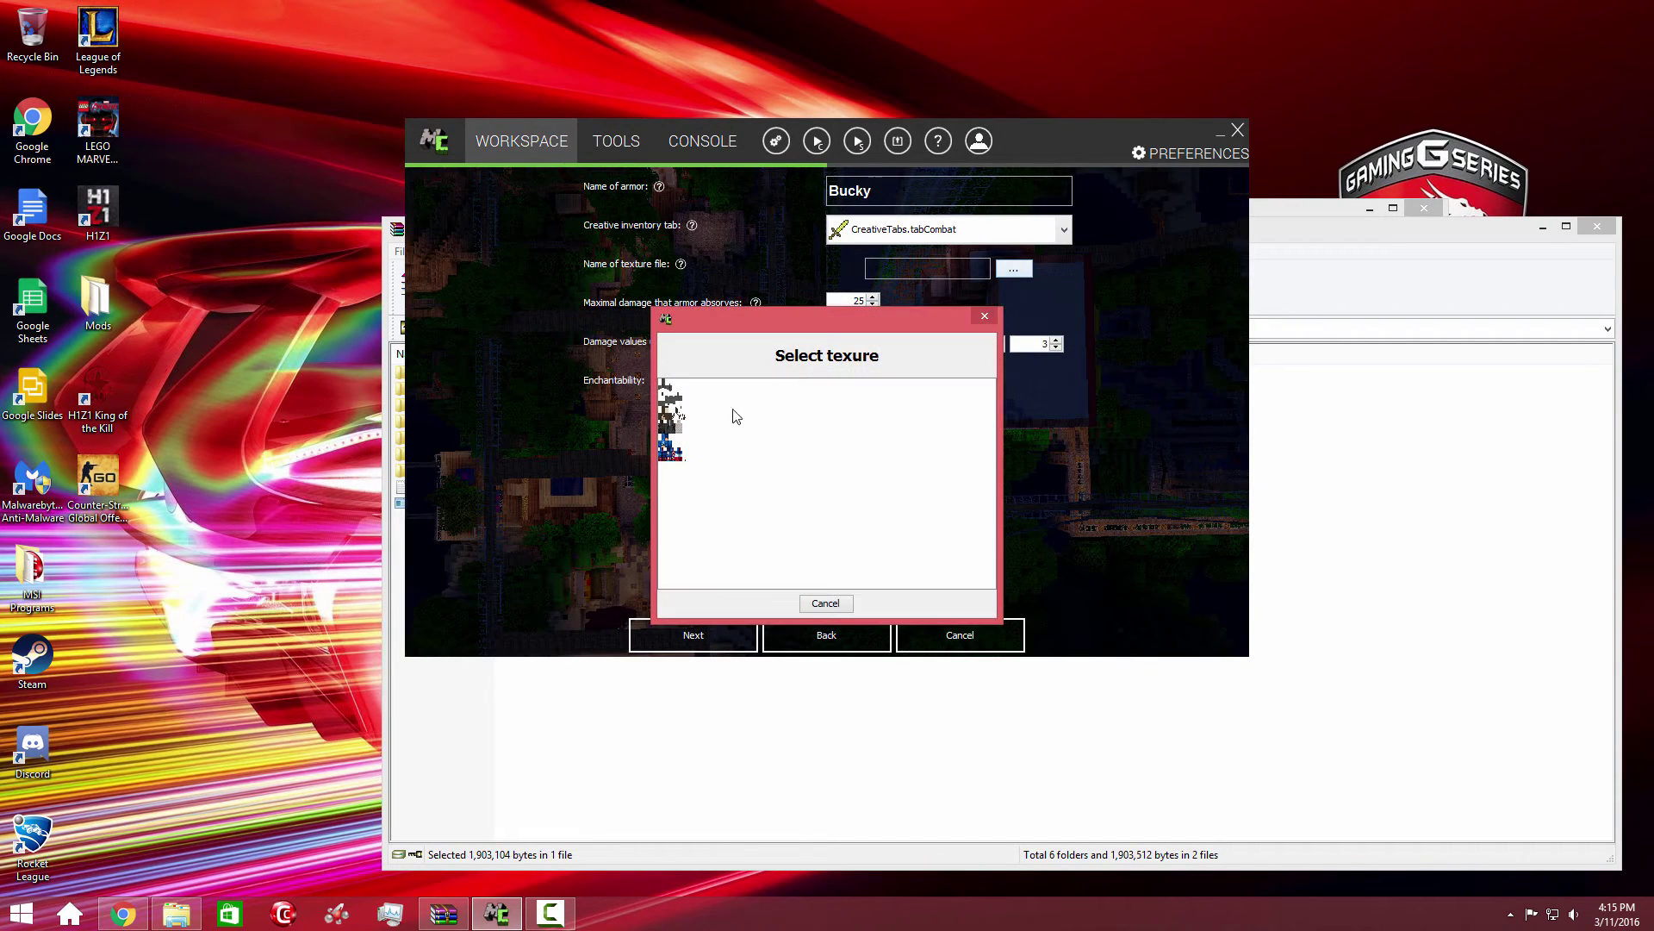
click(673, 434)
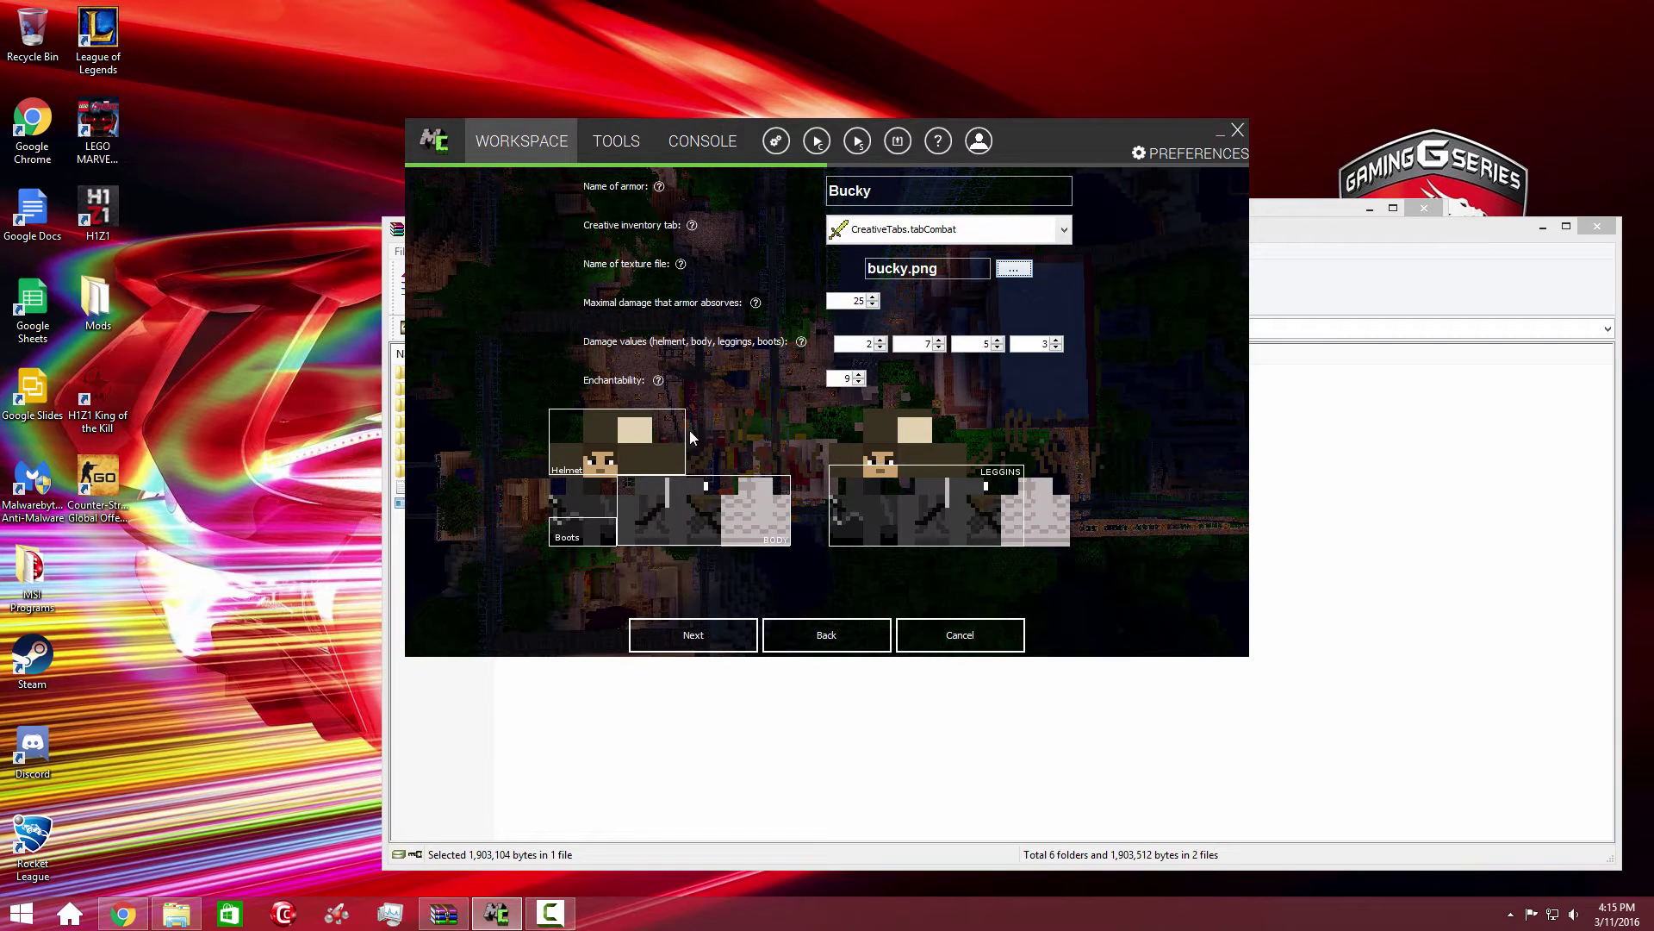
double_click(865, 301)
click(705, 640)
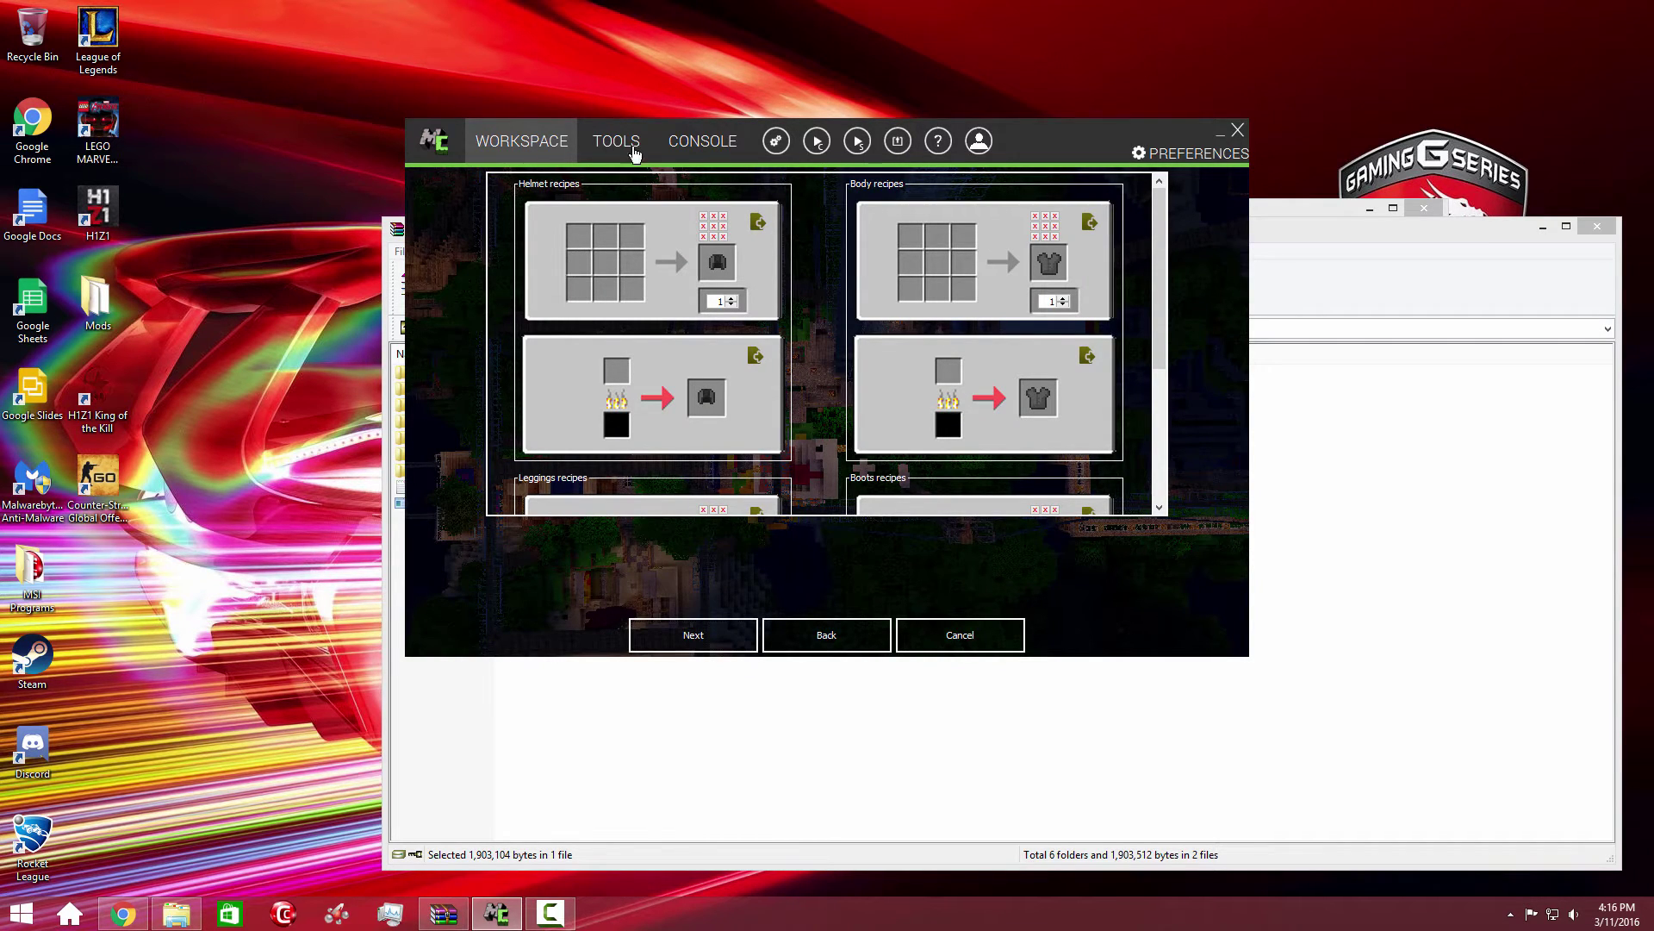
Fill the helmet recipe slots with black wool (Blocks.wool#15)
click(579, 266)
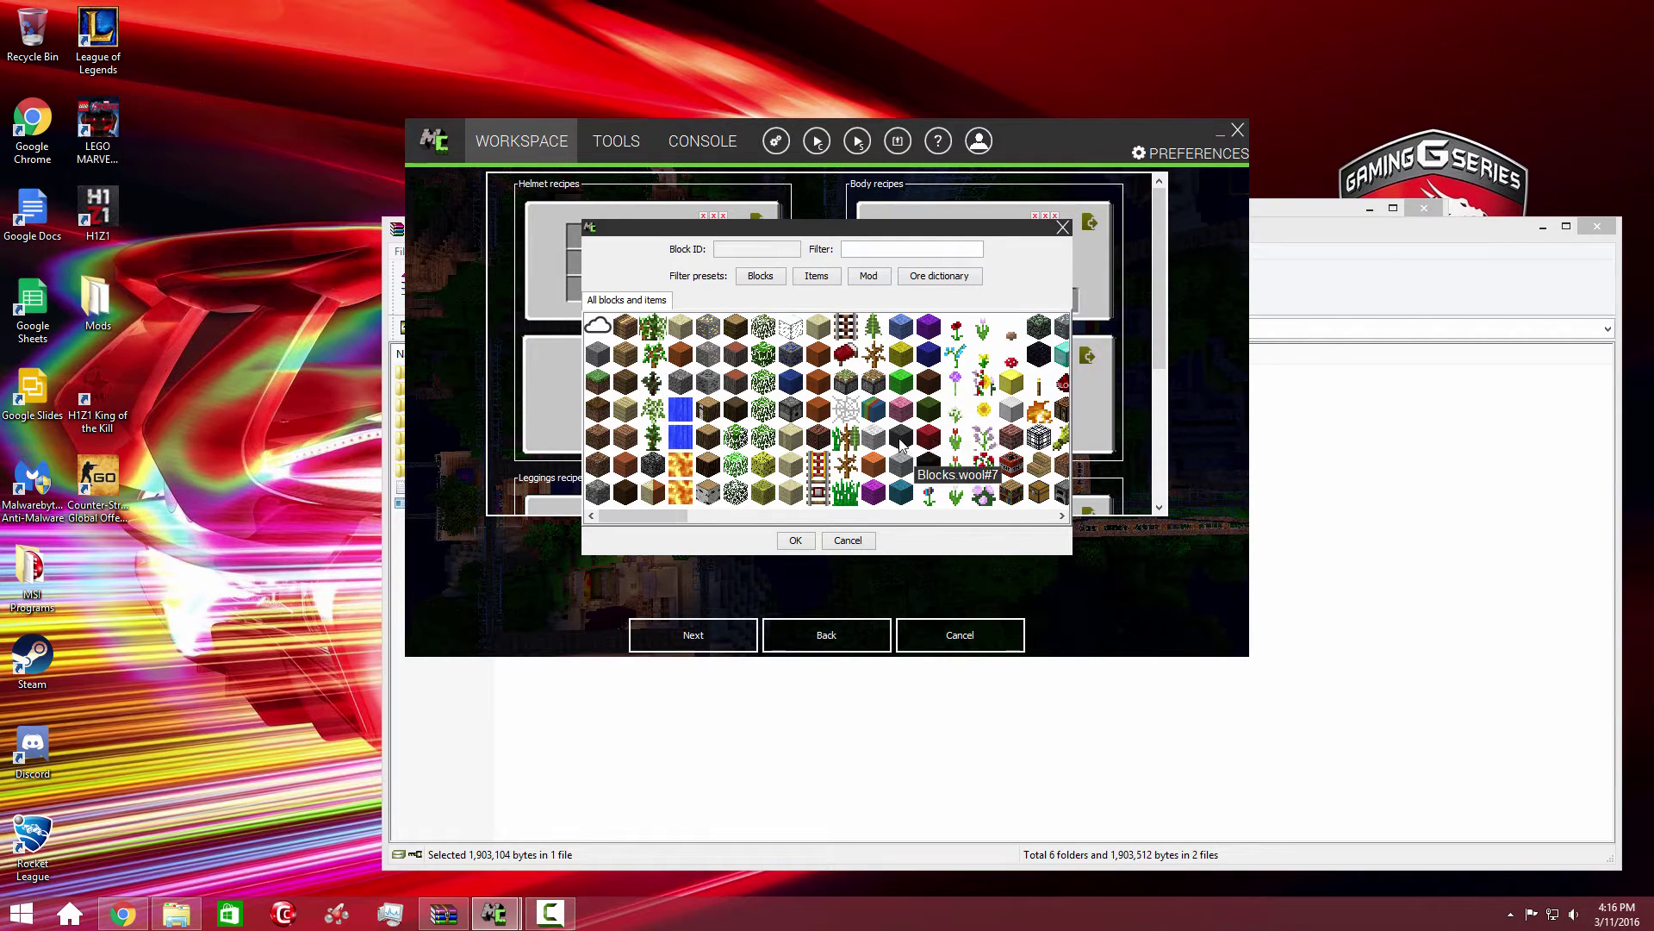
click(929, 479)
click(794, 540)
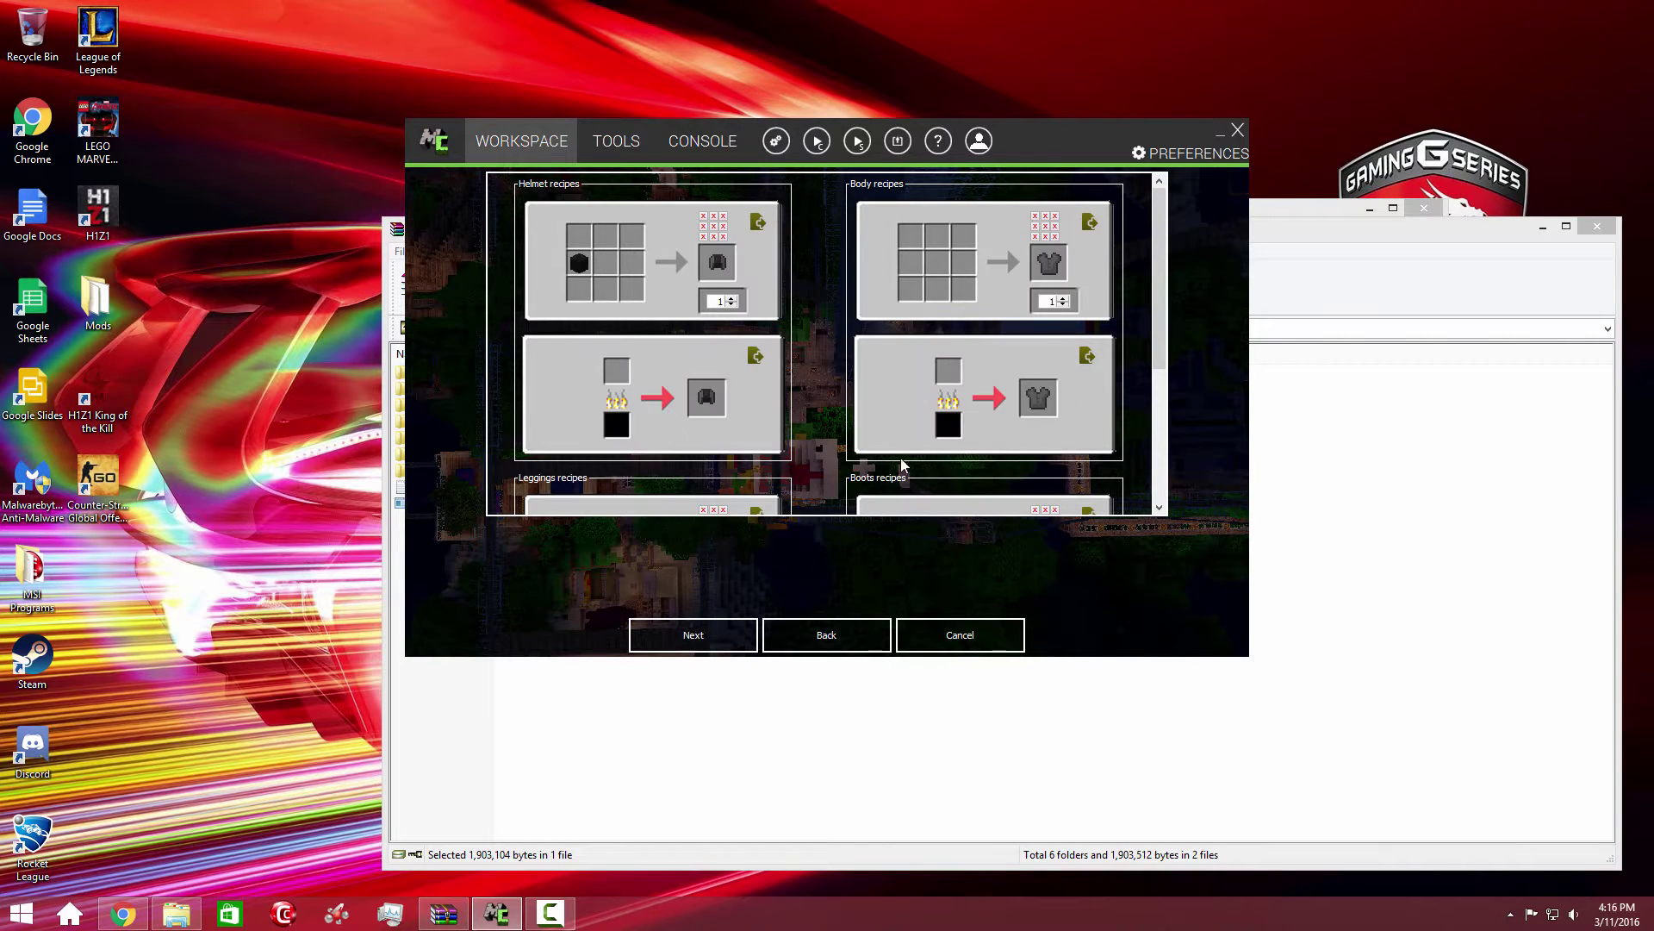
click(615, 254)
click(928, 465)
click(795, 540)
click(609, 253)
click(928, 465)
click(795, 541)
click(630, 246)
click(929, 464)
click(794, 540)
click(635, 255)
click(928, 465)
double_click(928, 464)
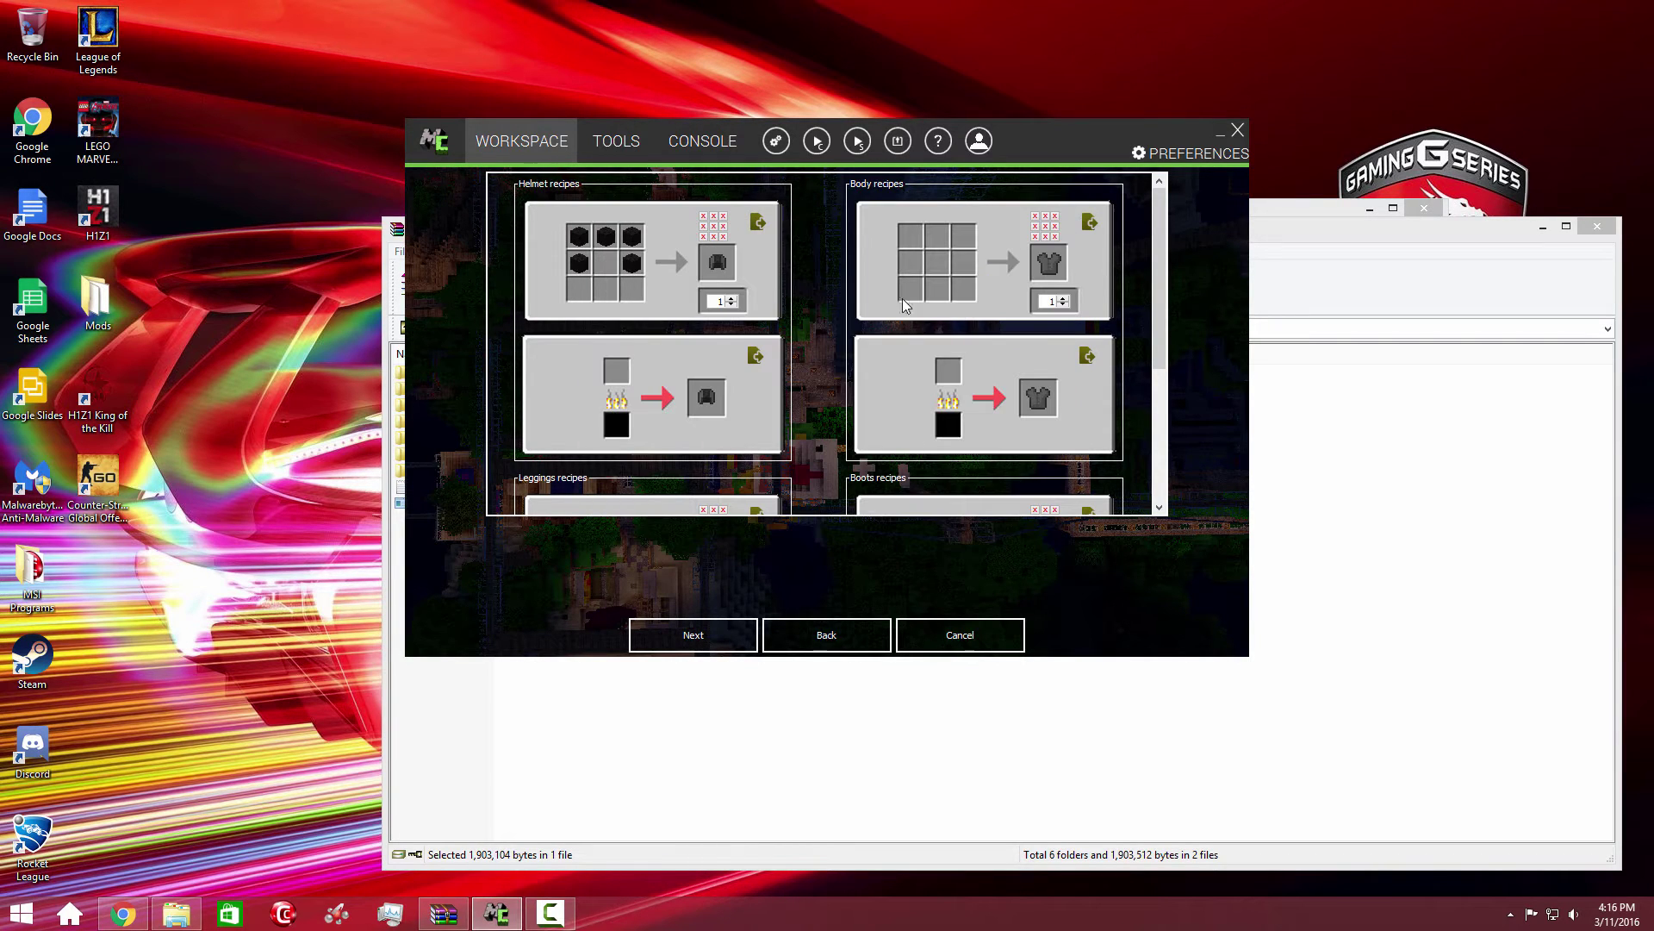
Place black wool in the body recipe's left column and bottom slots
click(904, 245)
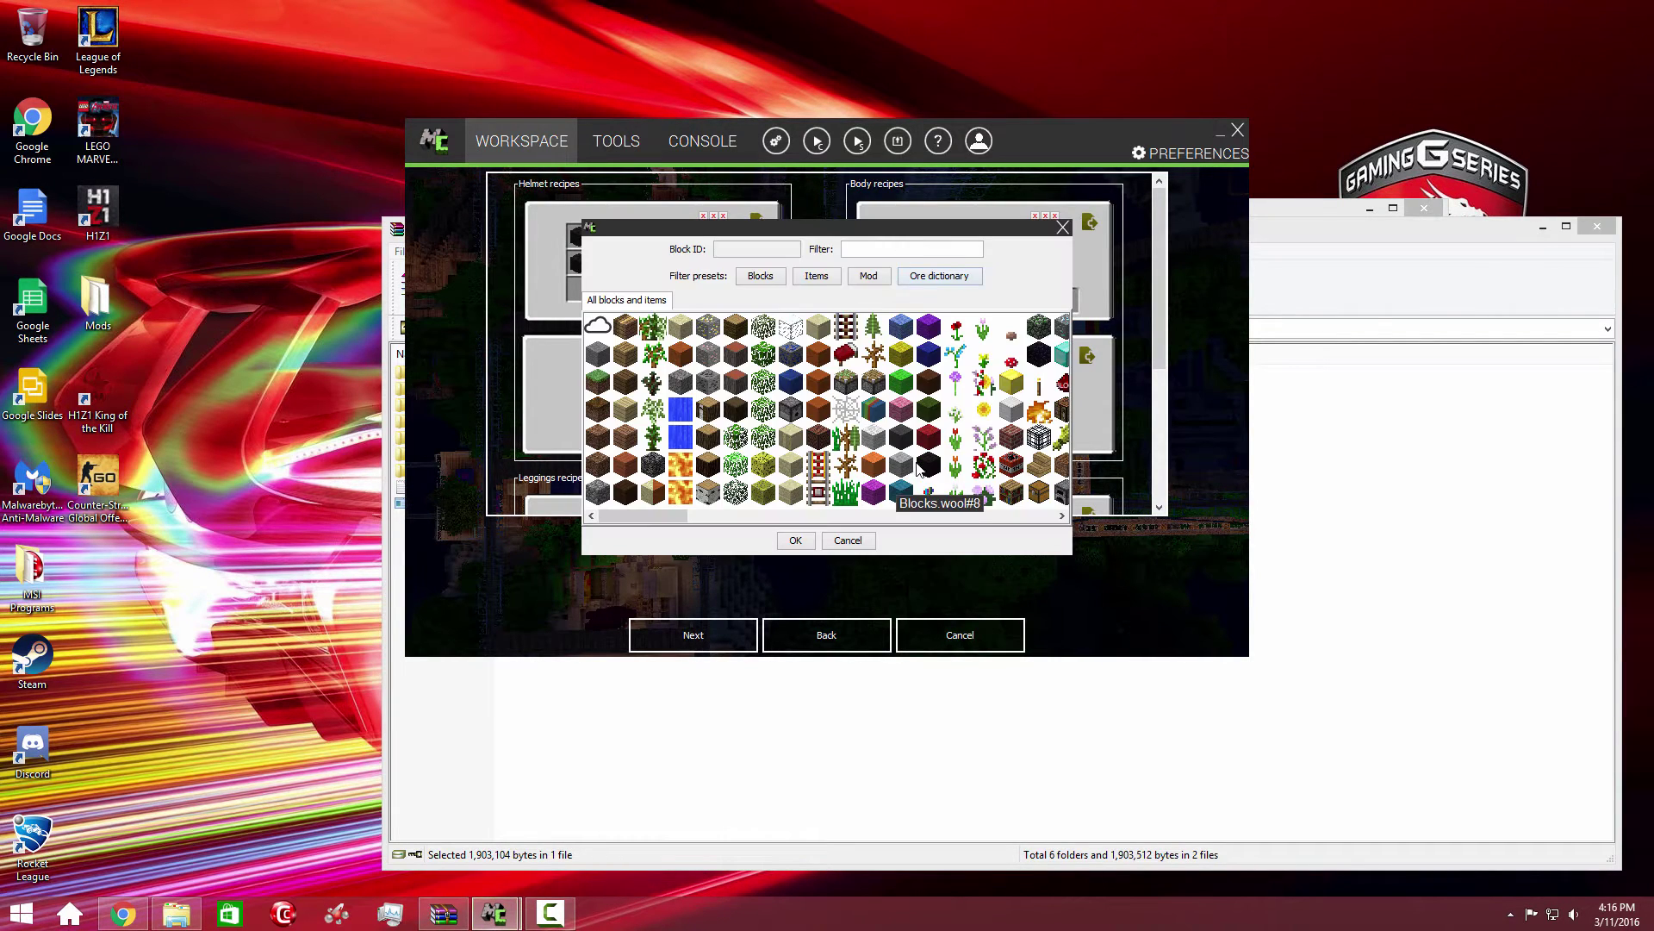
double_click(928, 465)
click(912, 264)
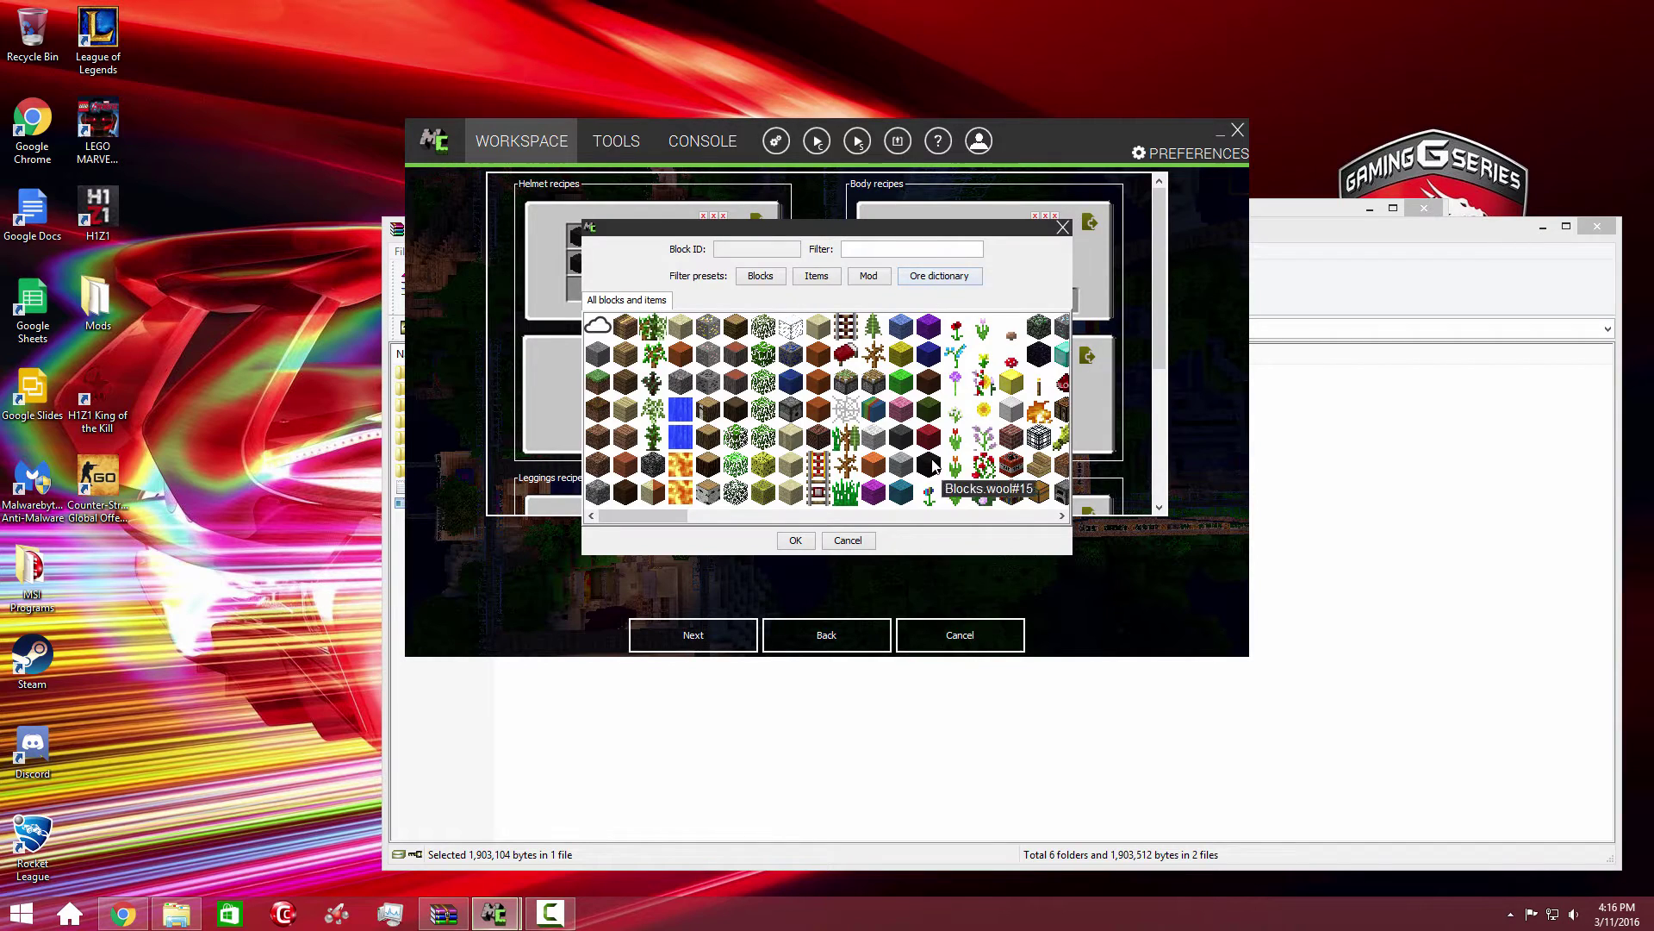
double_click(929, 465)
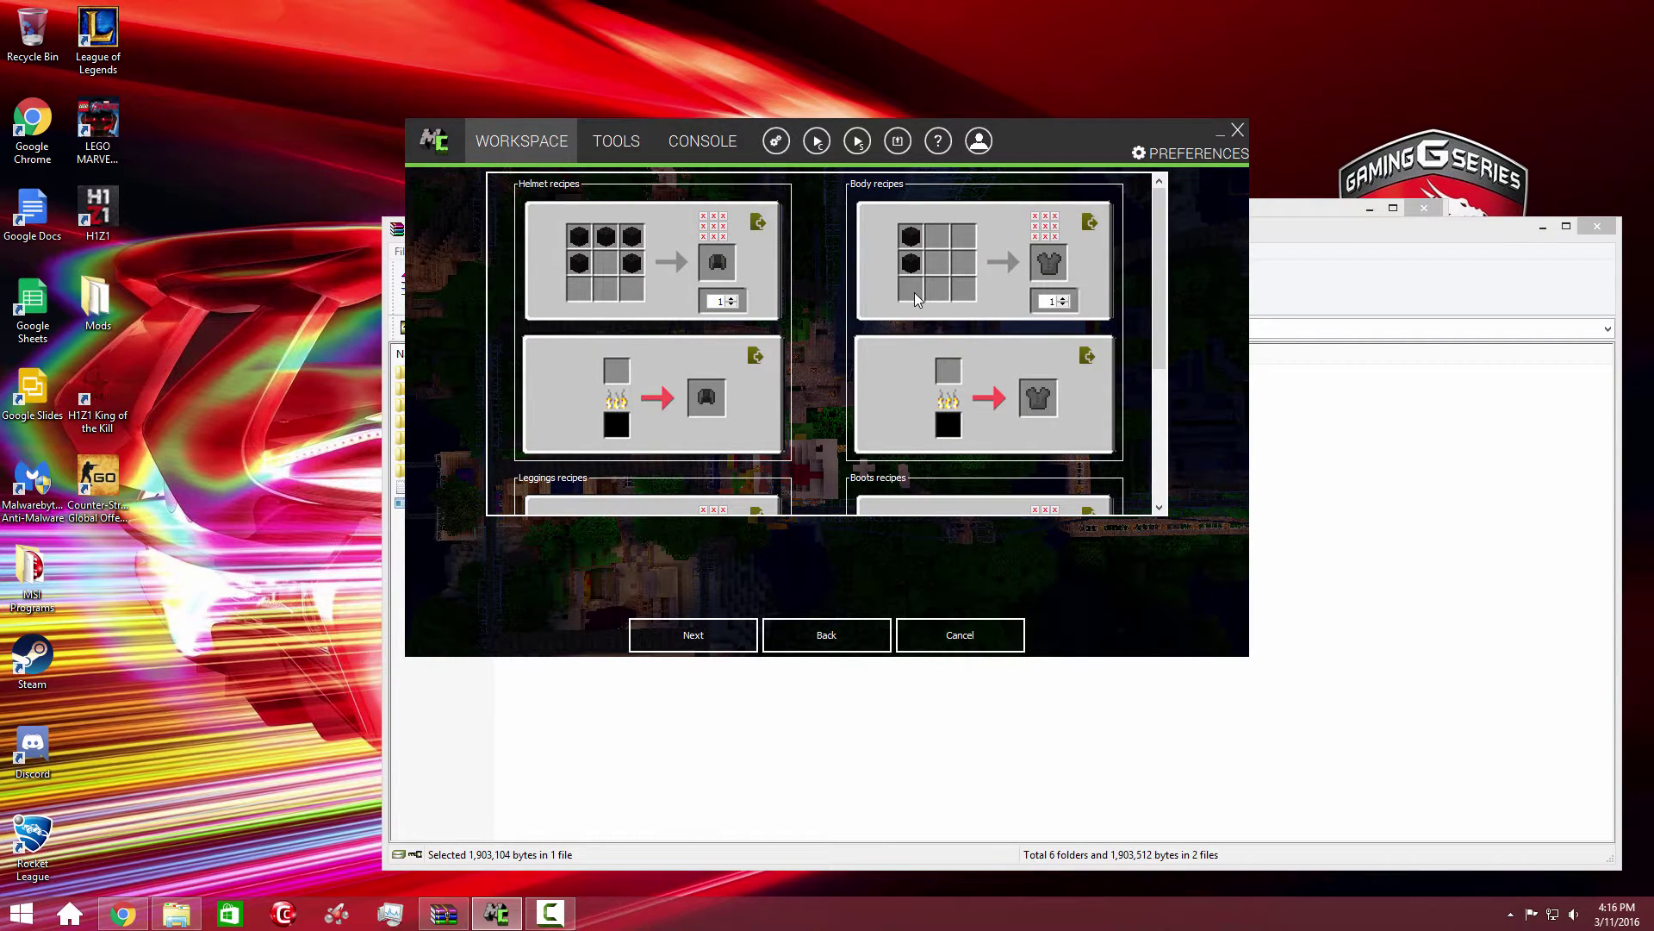
click(914, 295)
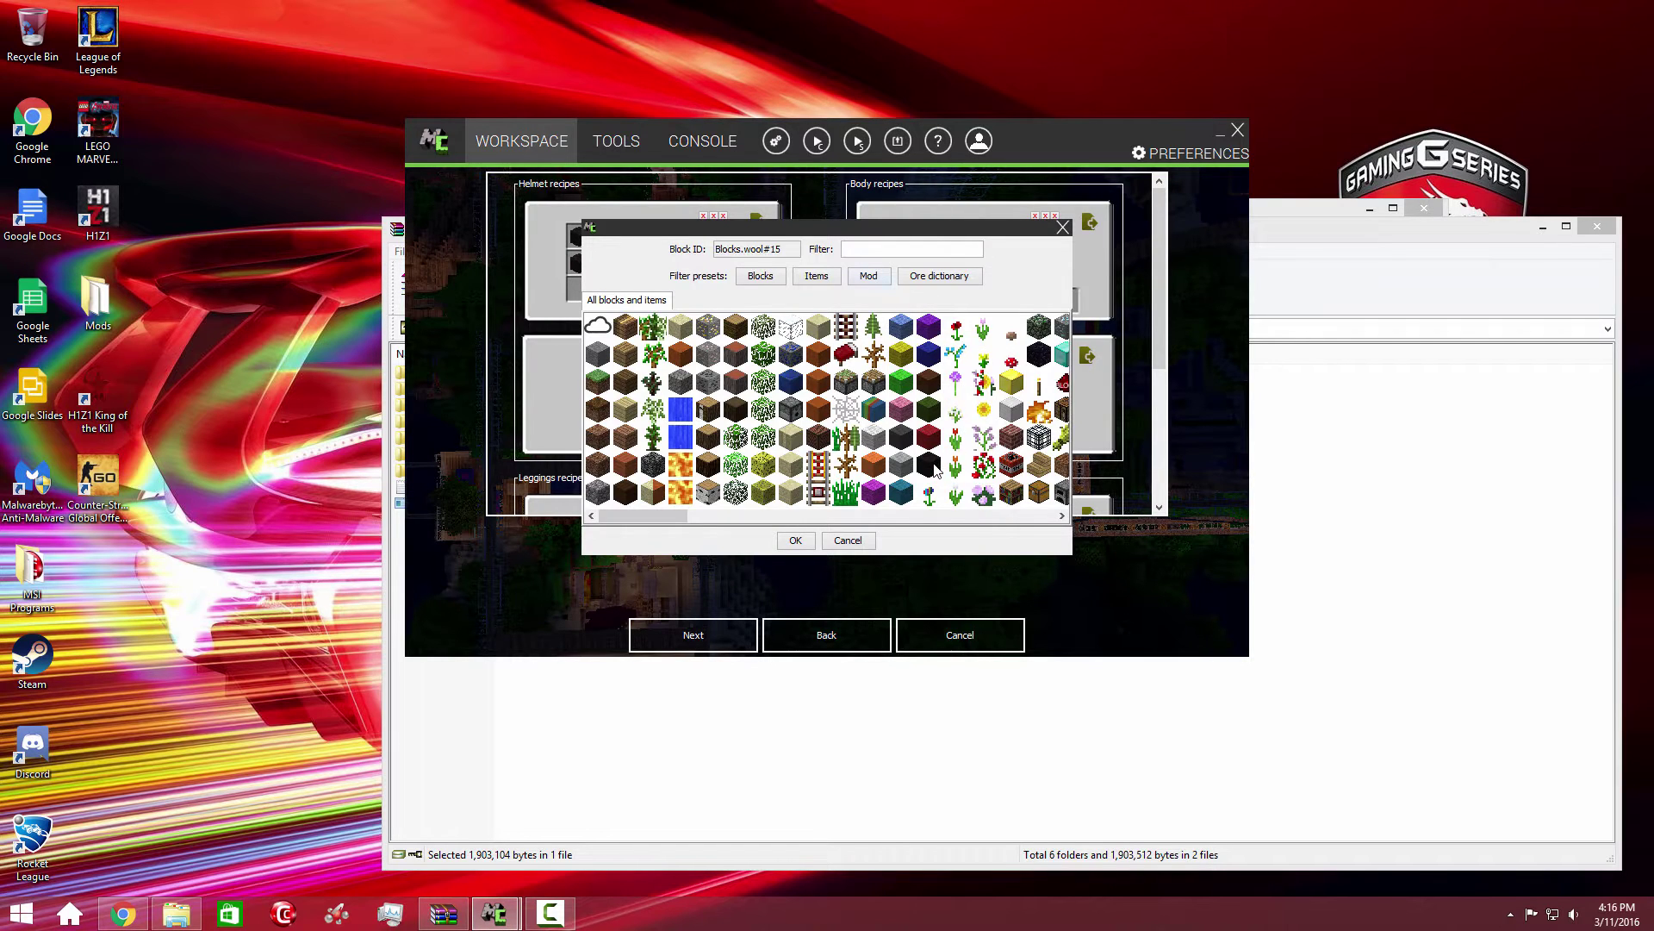
double_click(928, 464)
click(940, 291)
double_click(928, 464)
click(942, 232)
click(928, 464)
double_click(929, 463)
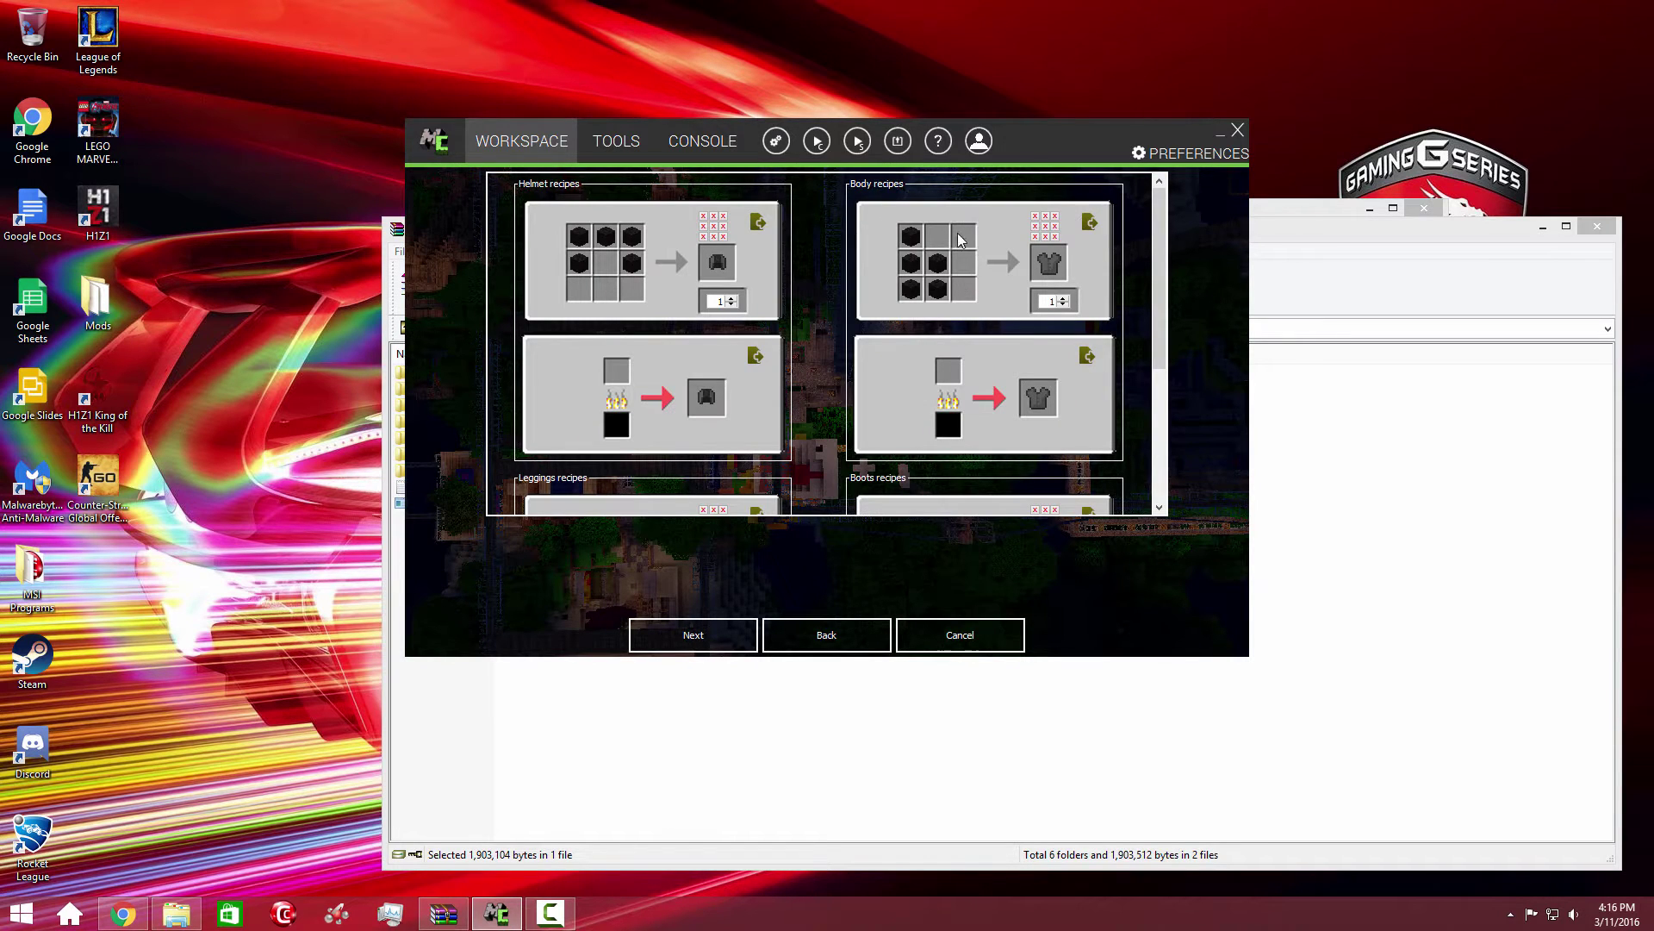
Put iron blocks down the right column of the body recipe
click(961, 237)
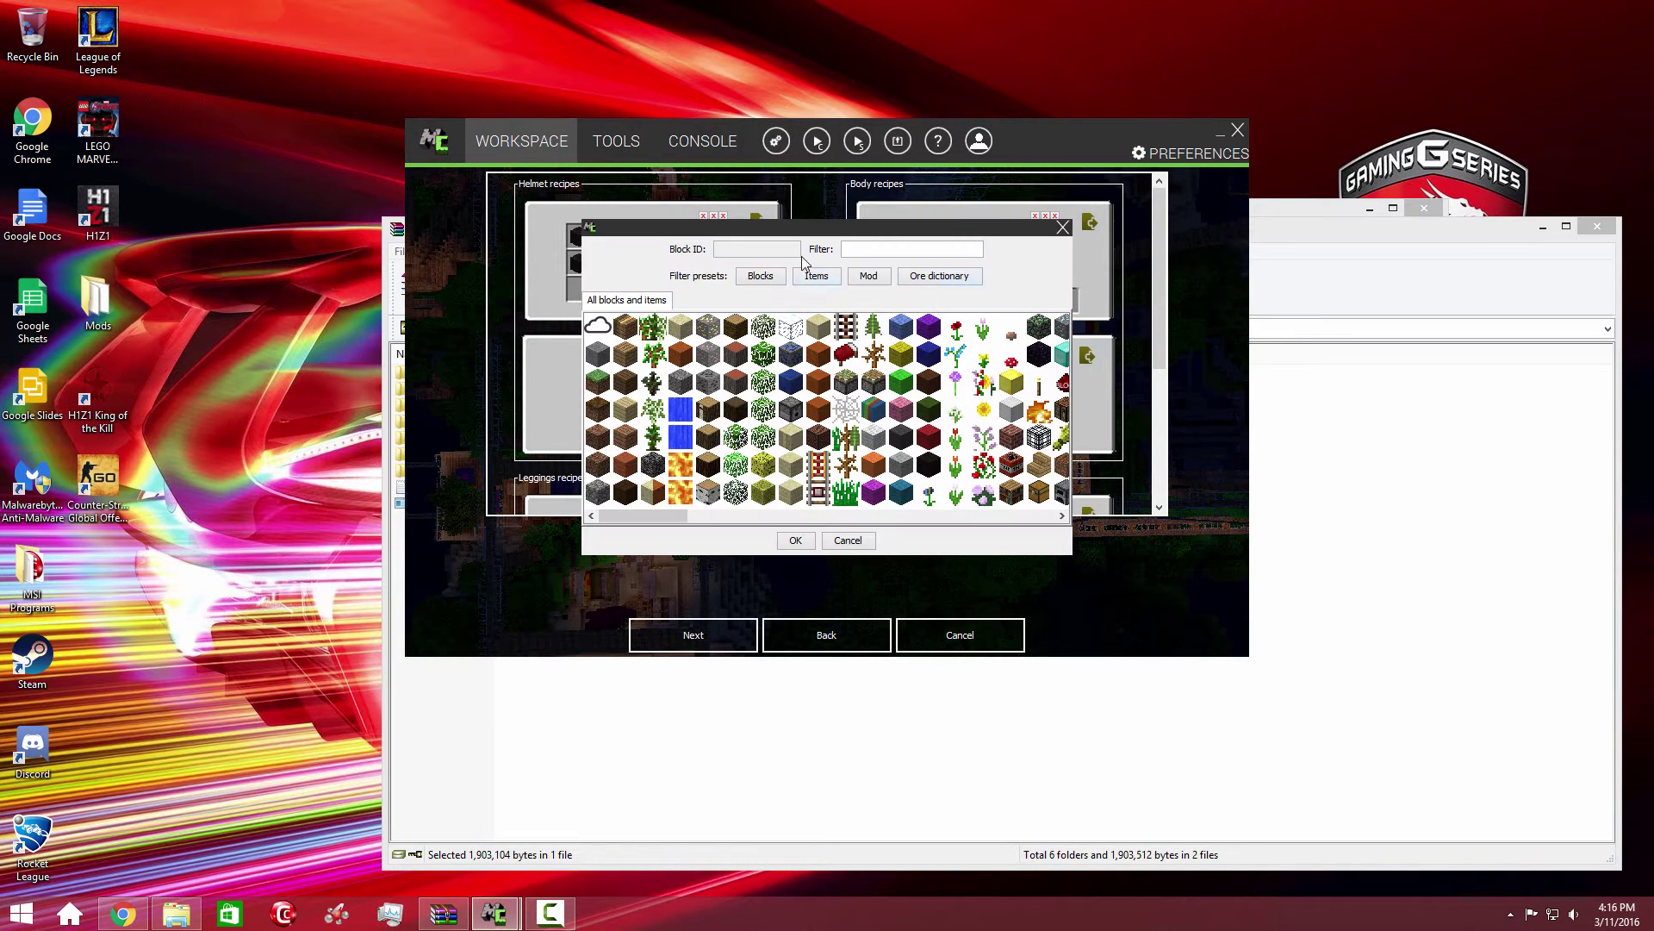
text(Iron)
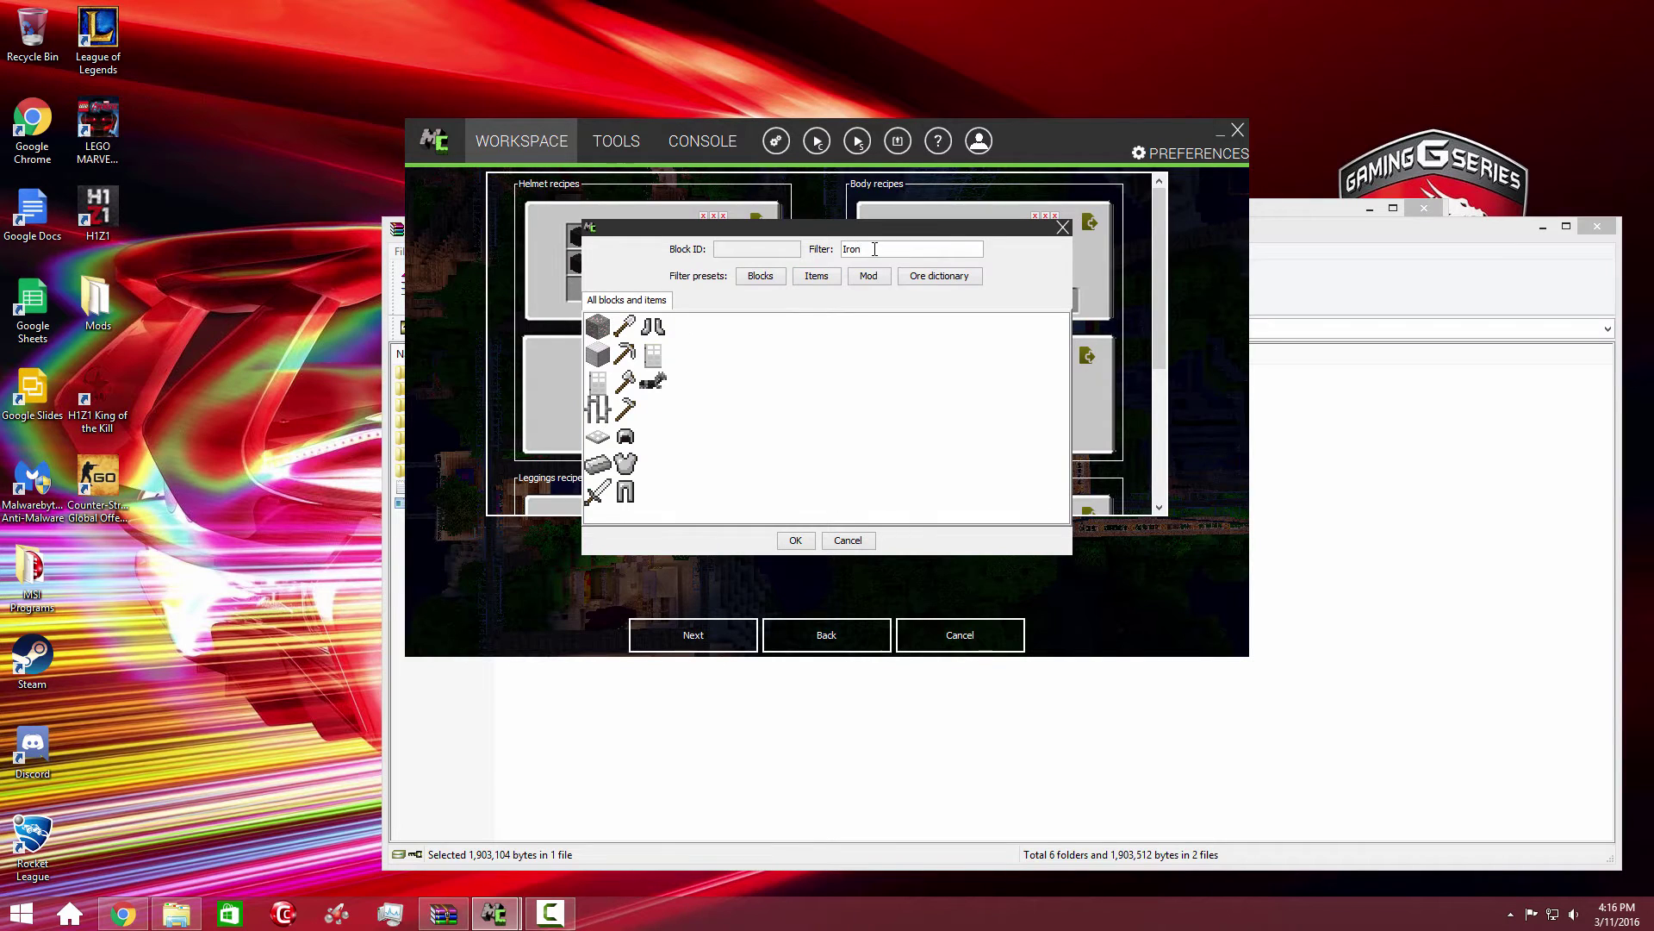
double_click(597, 354)
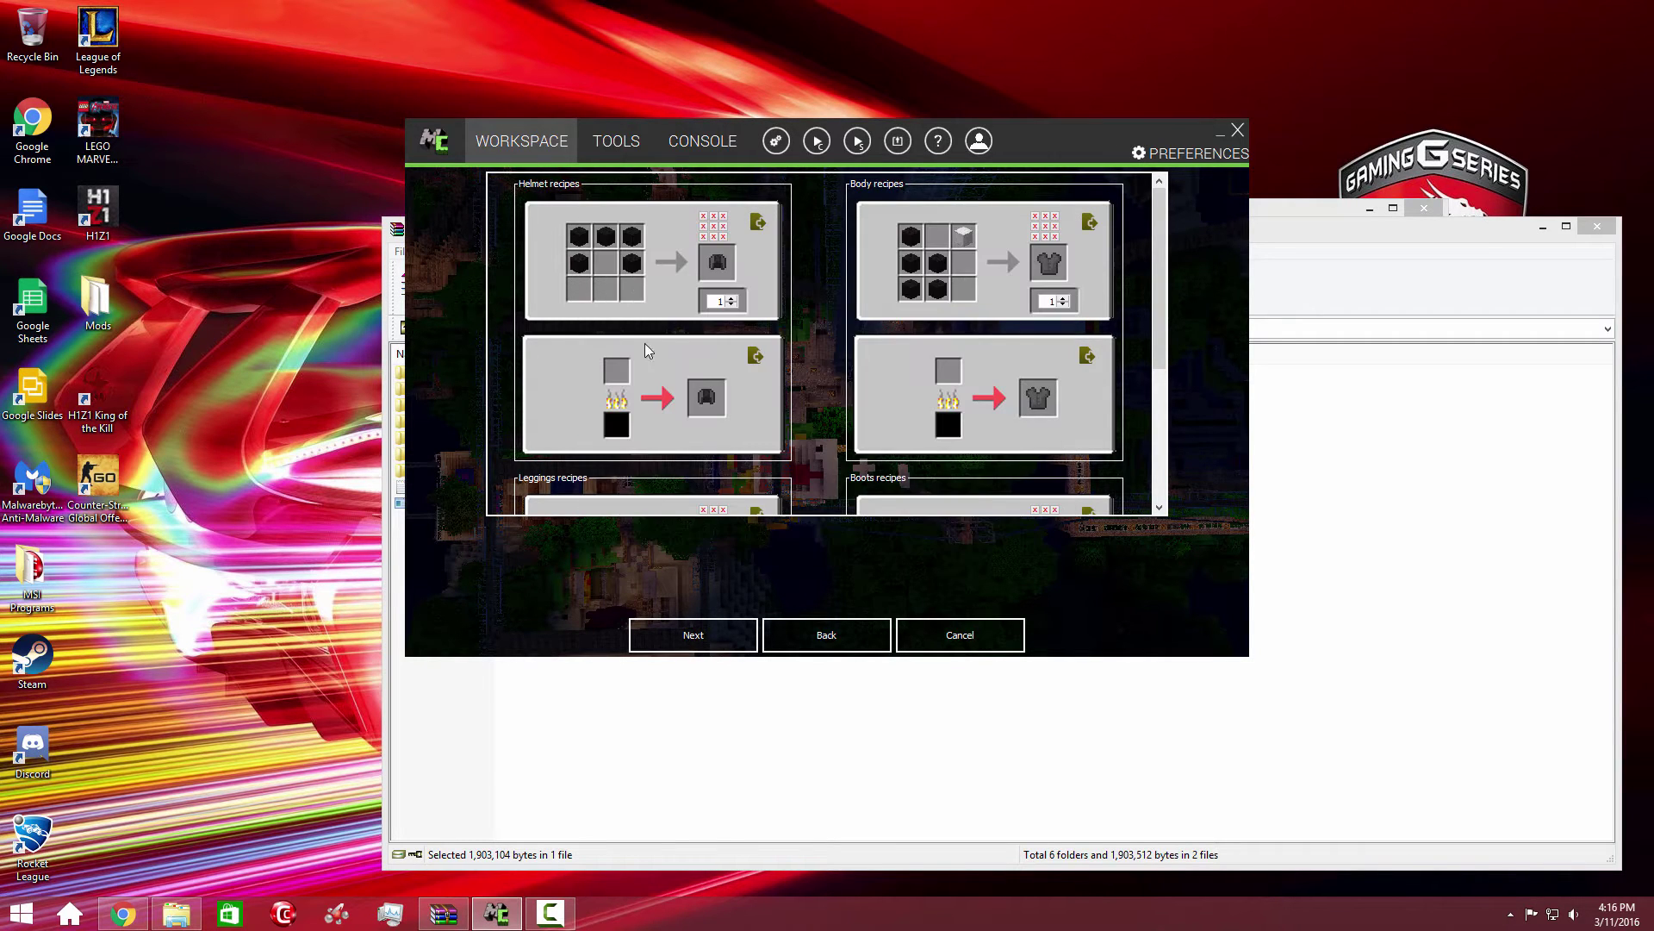
click(962, 265)
text(Iron)
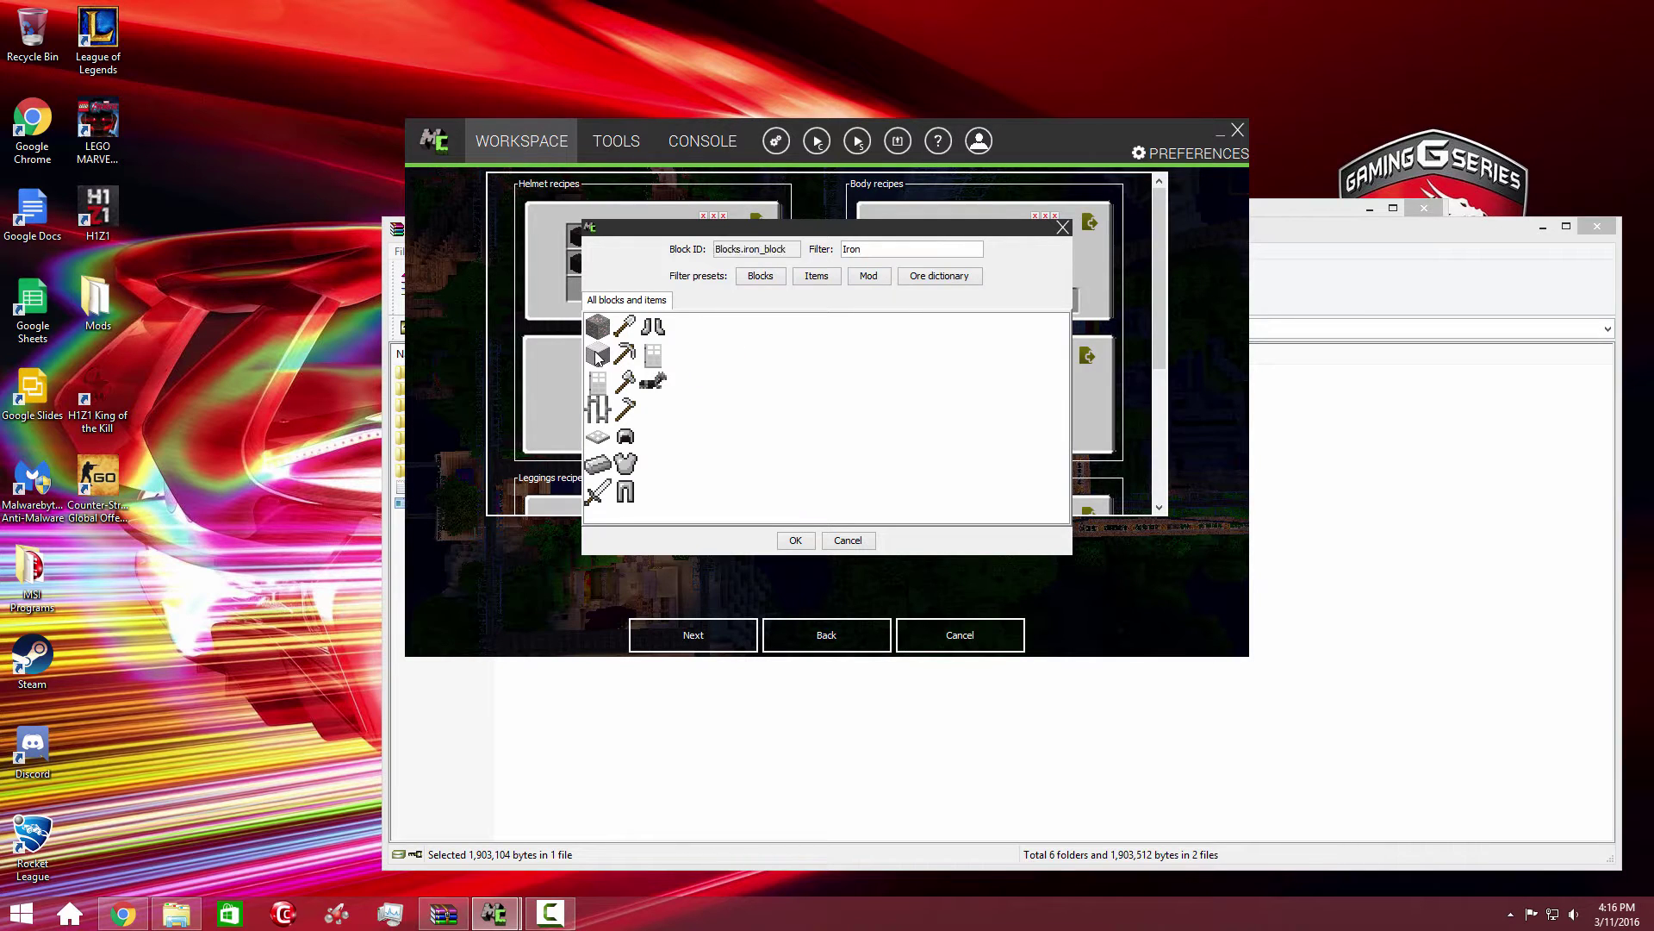
double_click(598, 354)
click(966, 294)
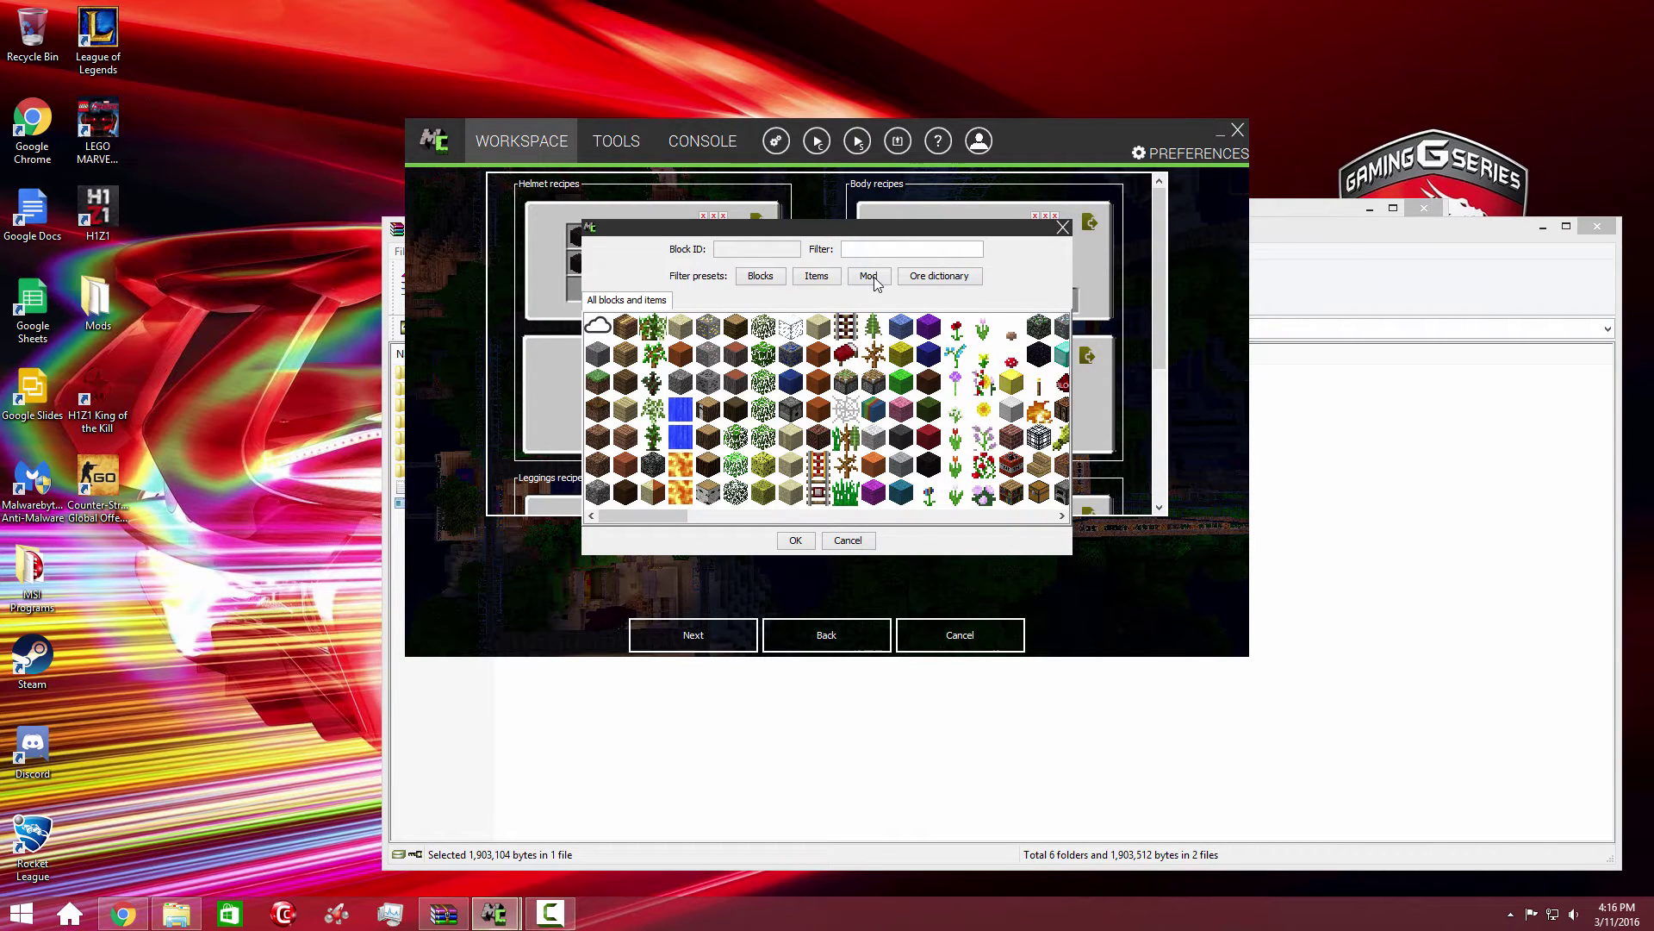
text(Iron)
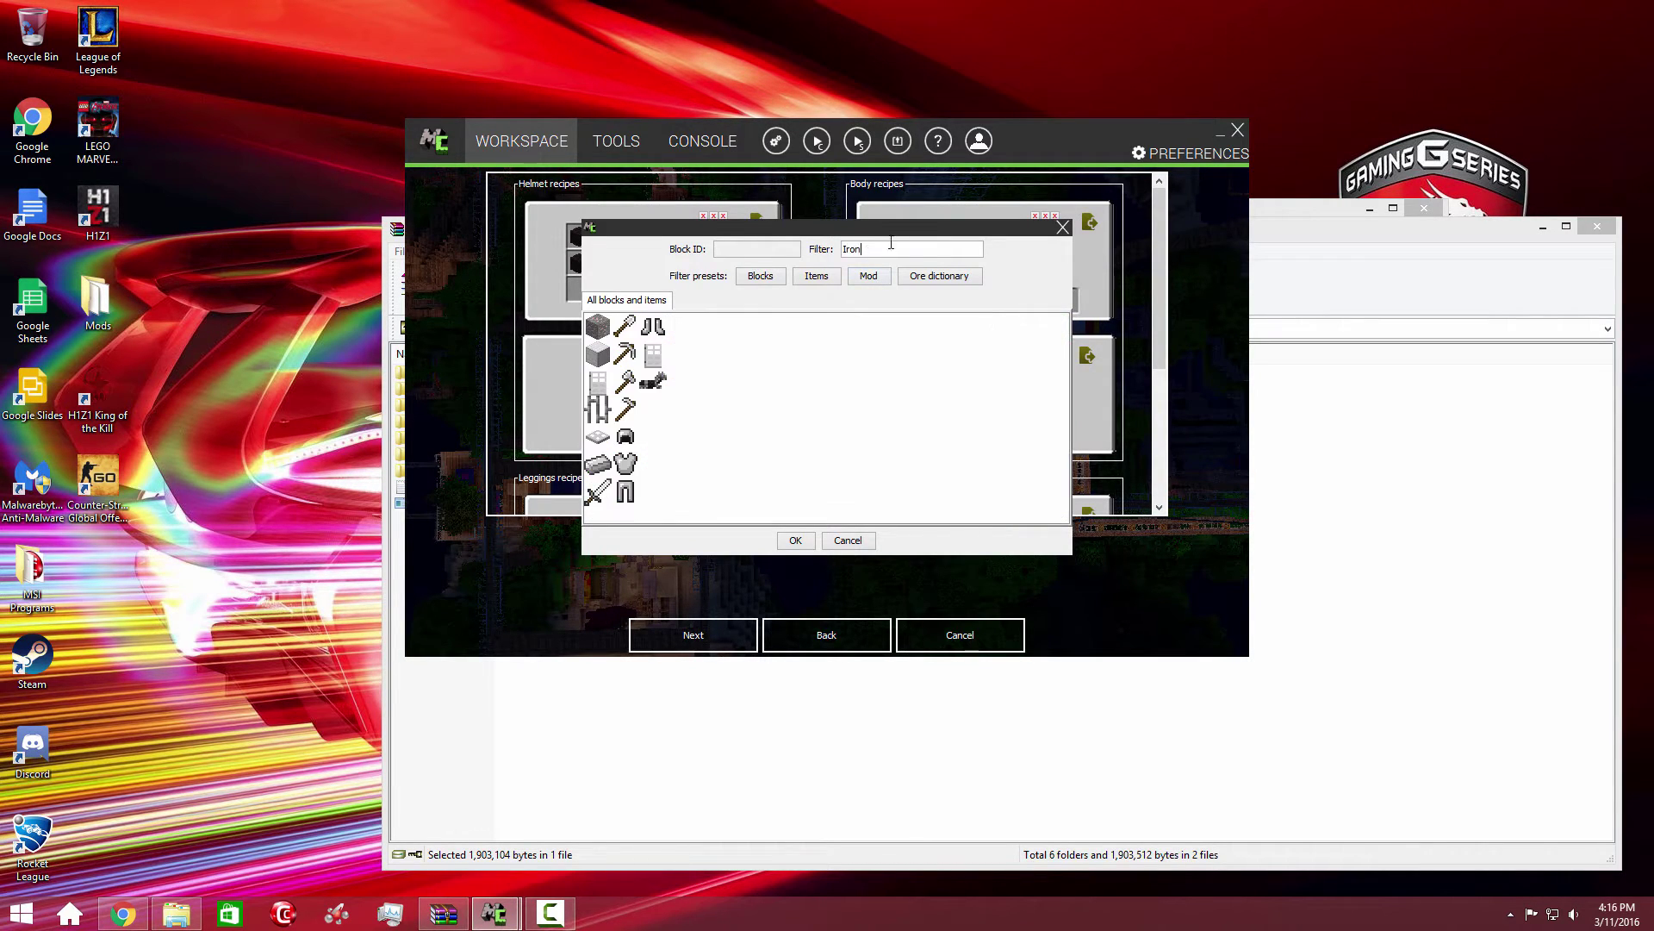
click(597, 355)
double_click(598, 354)
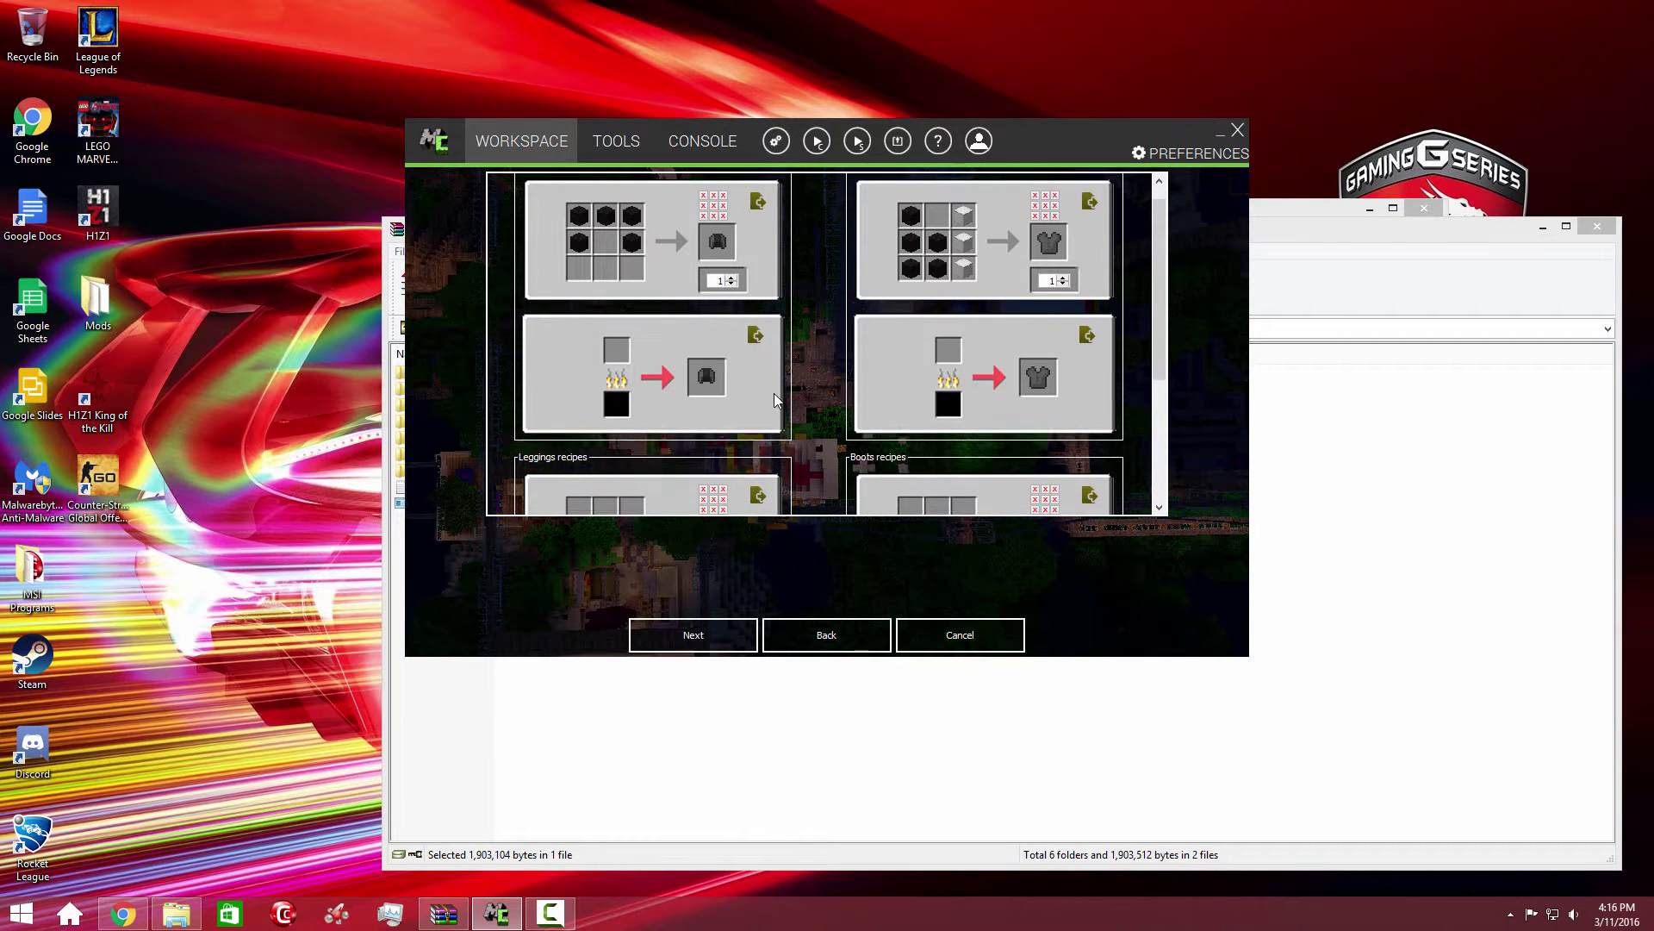
scroll(776, 401, down, 1)
scroll(783, 395, down, 1)
scroll(782, 395, down, 1)
scroll(580, 404, down, 1)
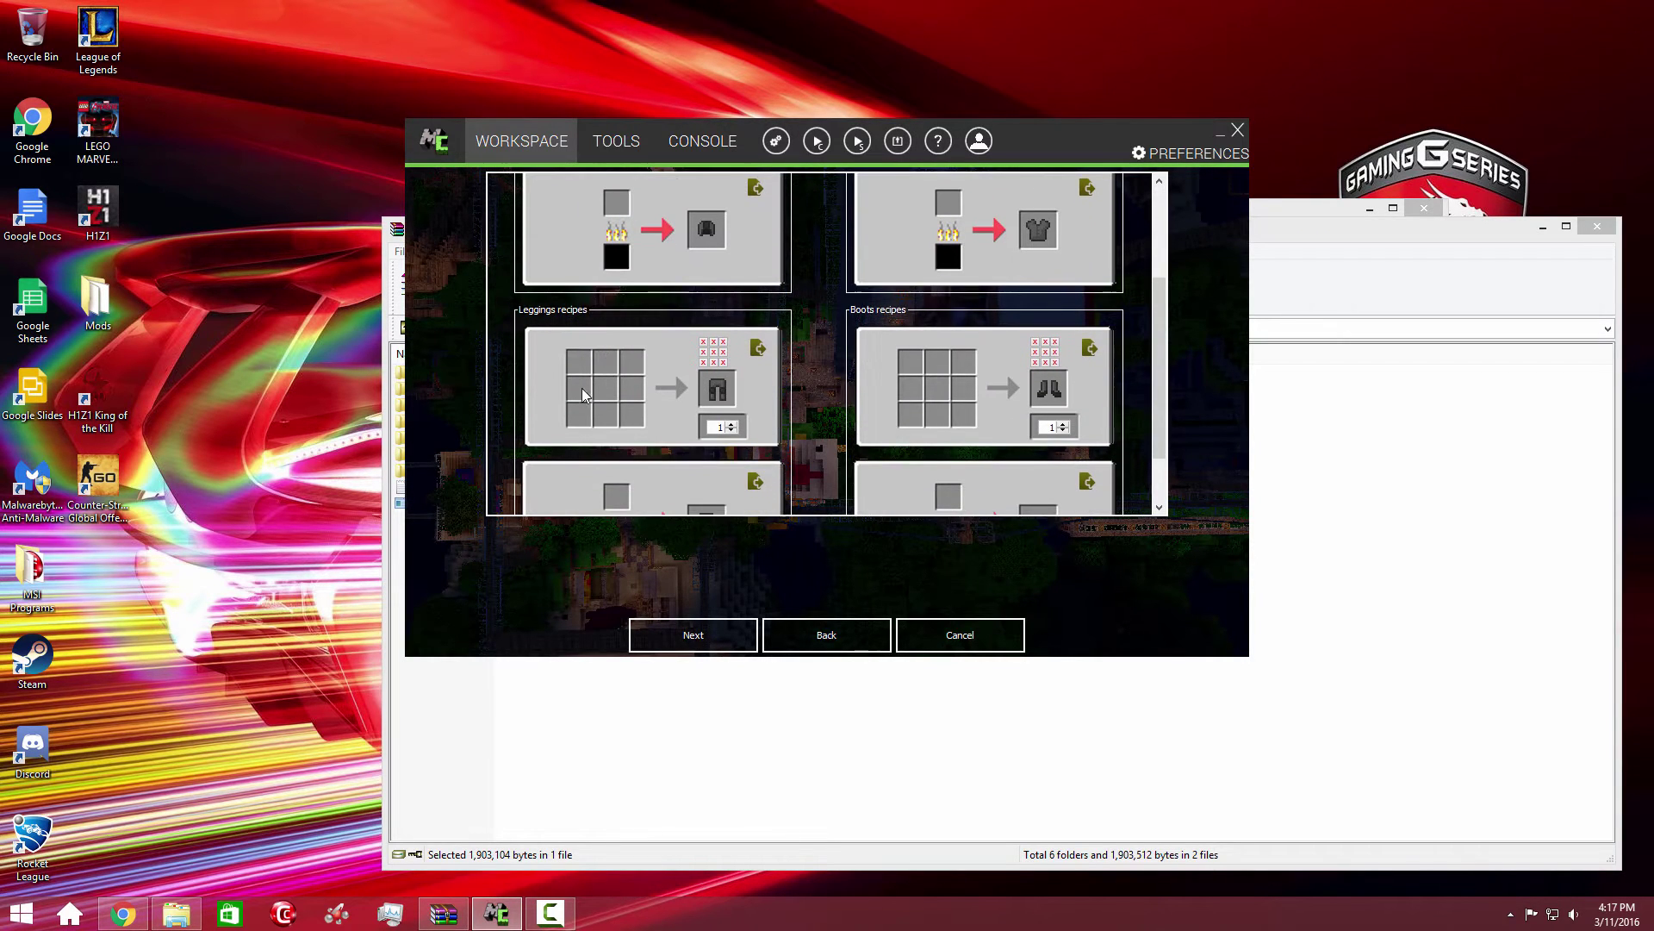
Fill the leggings recipe slots with black wool
click(581, 404)
double_click(579, 401)
click(578, 399)
double_click(588, 387)
click(587, 376)
click(899, 485)
double_click(899, 484)
click(601, 375)
double_click(926, 464)
click(639, 375)
double_click(926, 464)
click(641, 394)
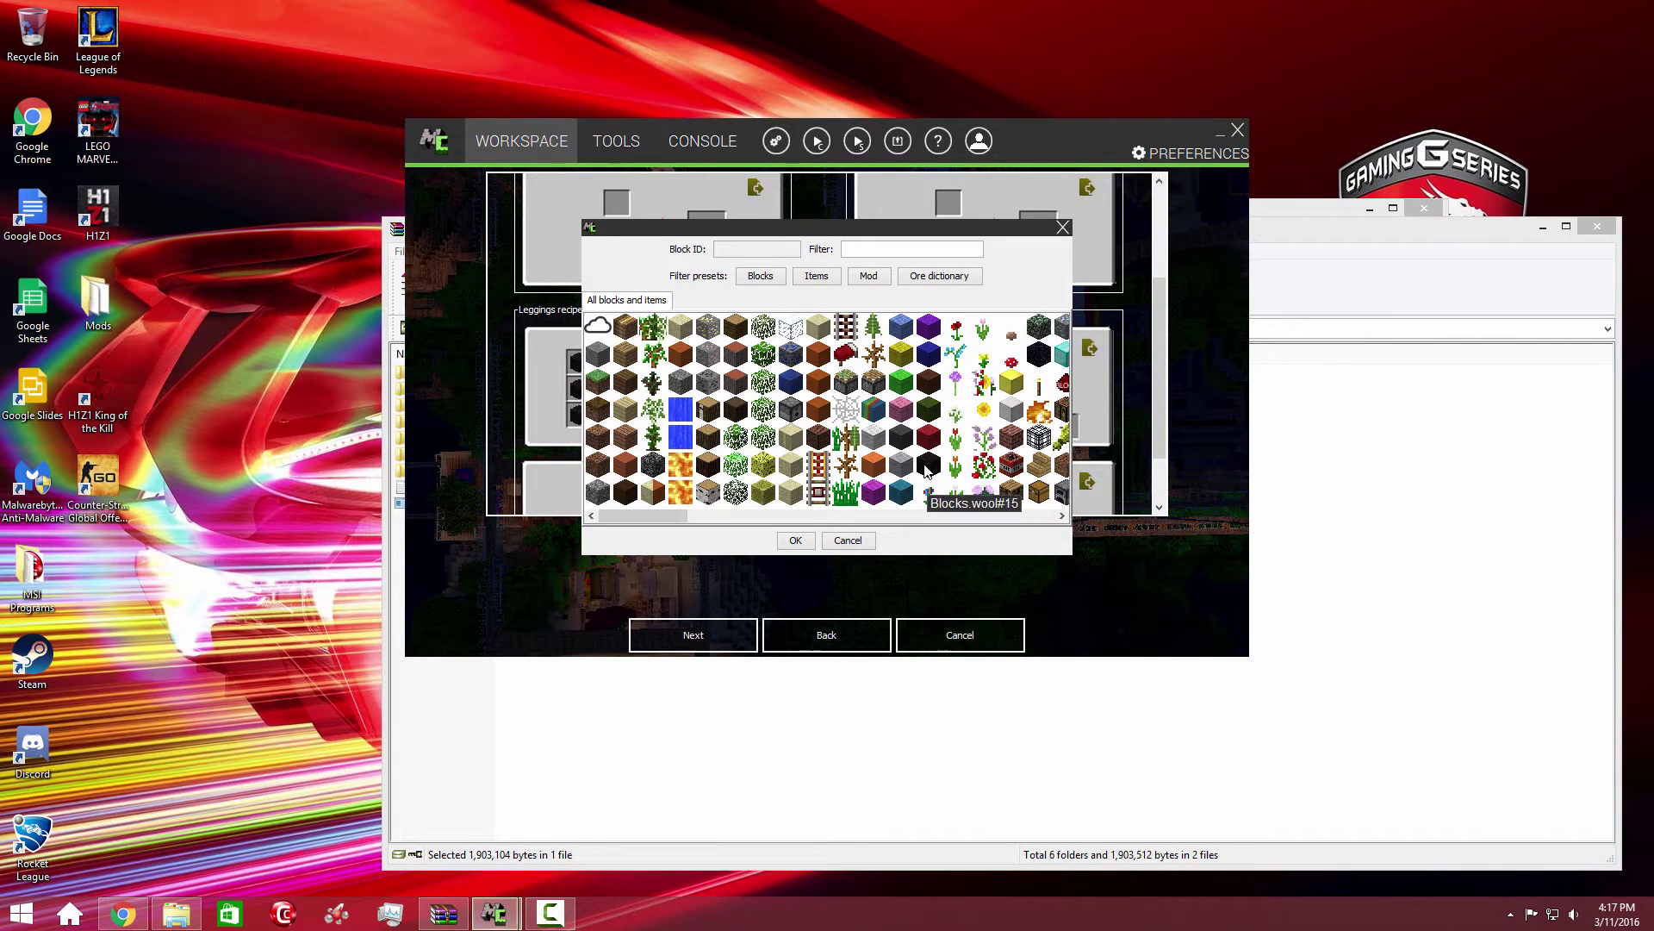
double_click(927, 468)
click(630, 424)
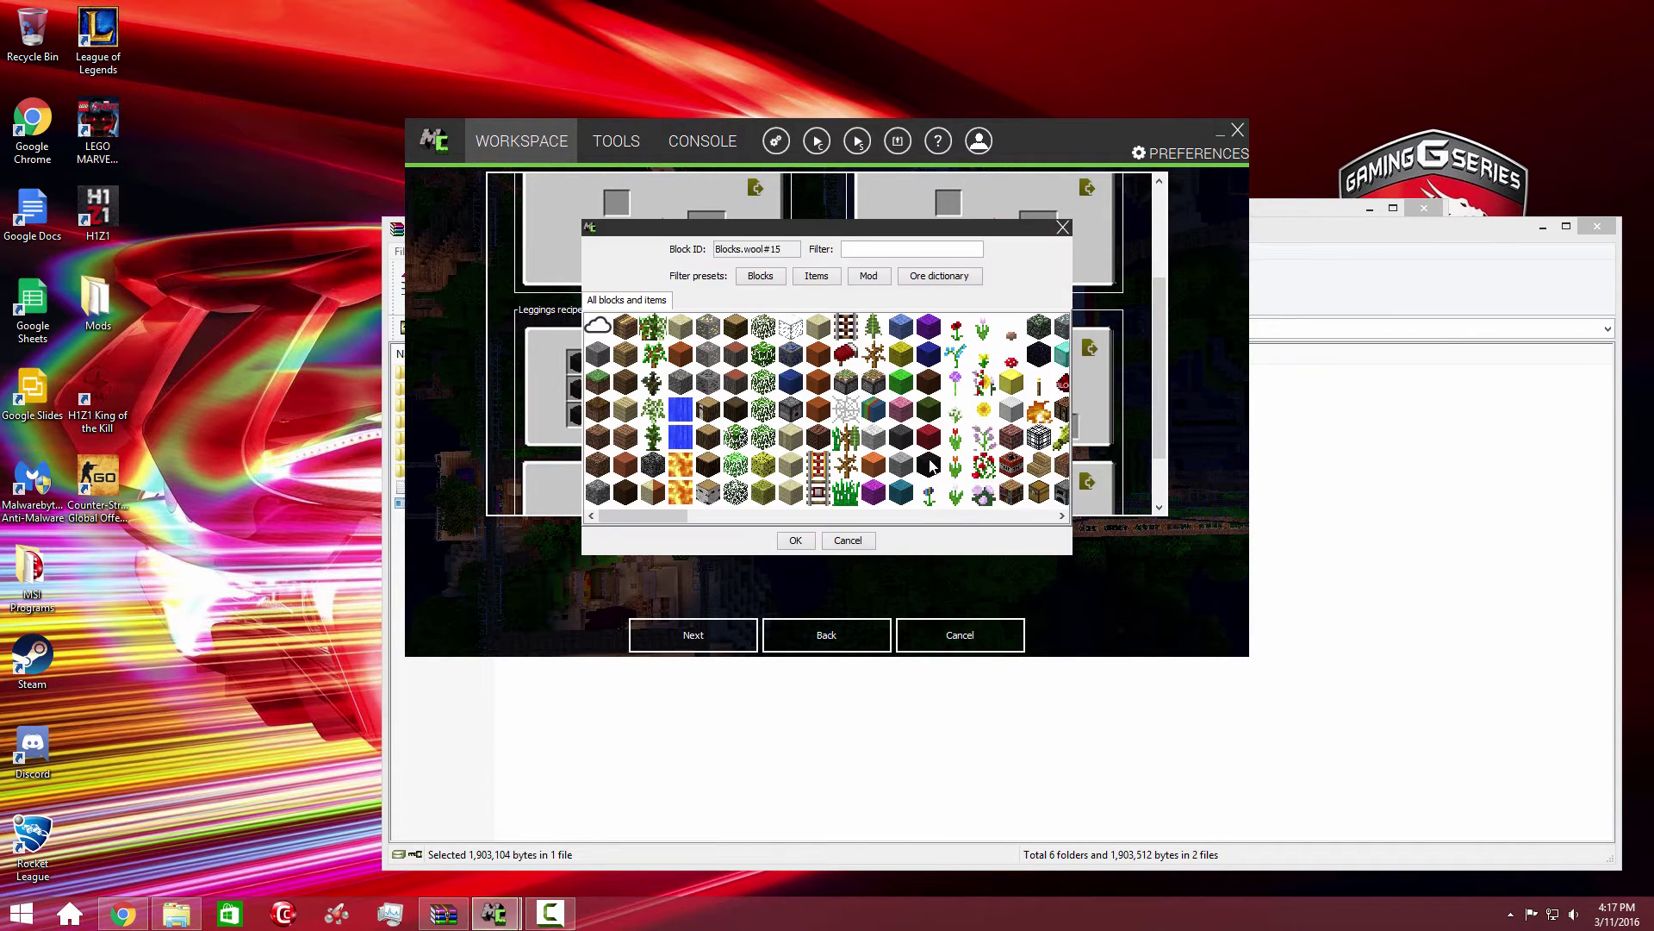
double_click(930, 462)
Fill four boots recipe slots with black wool and finish the Bucky armor
click(910, 374)
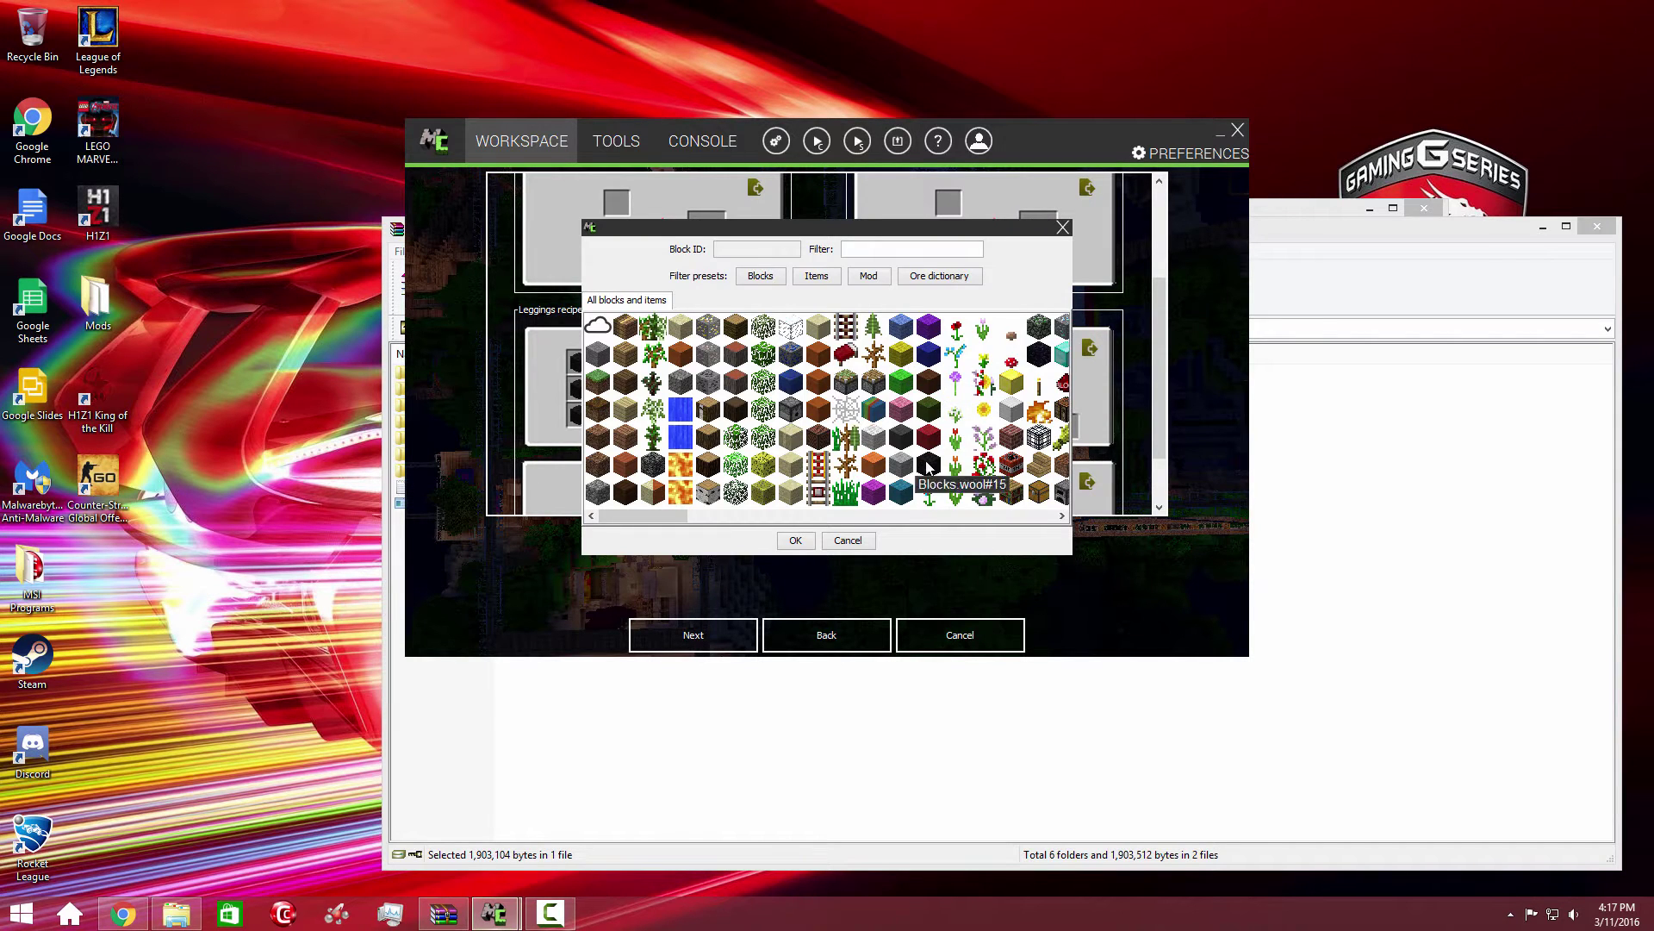
double_click(928, 466)
click(913, 389)
double_click(932, 469)
click(972, 388)
click(932, 466)
double_click(940, 467)
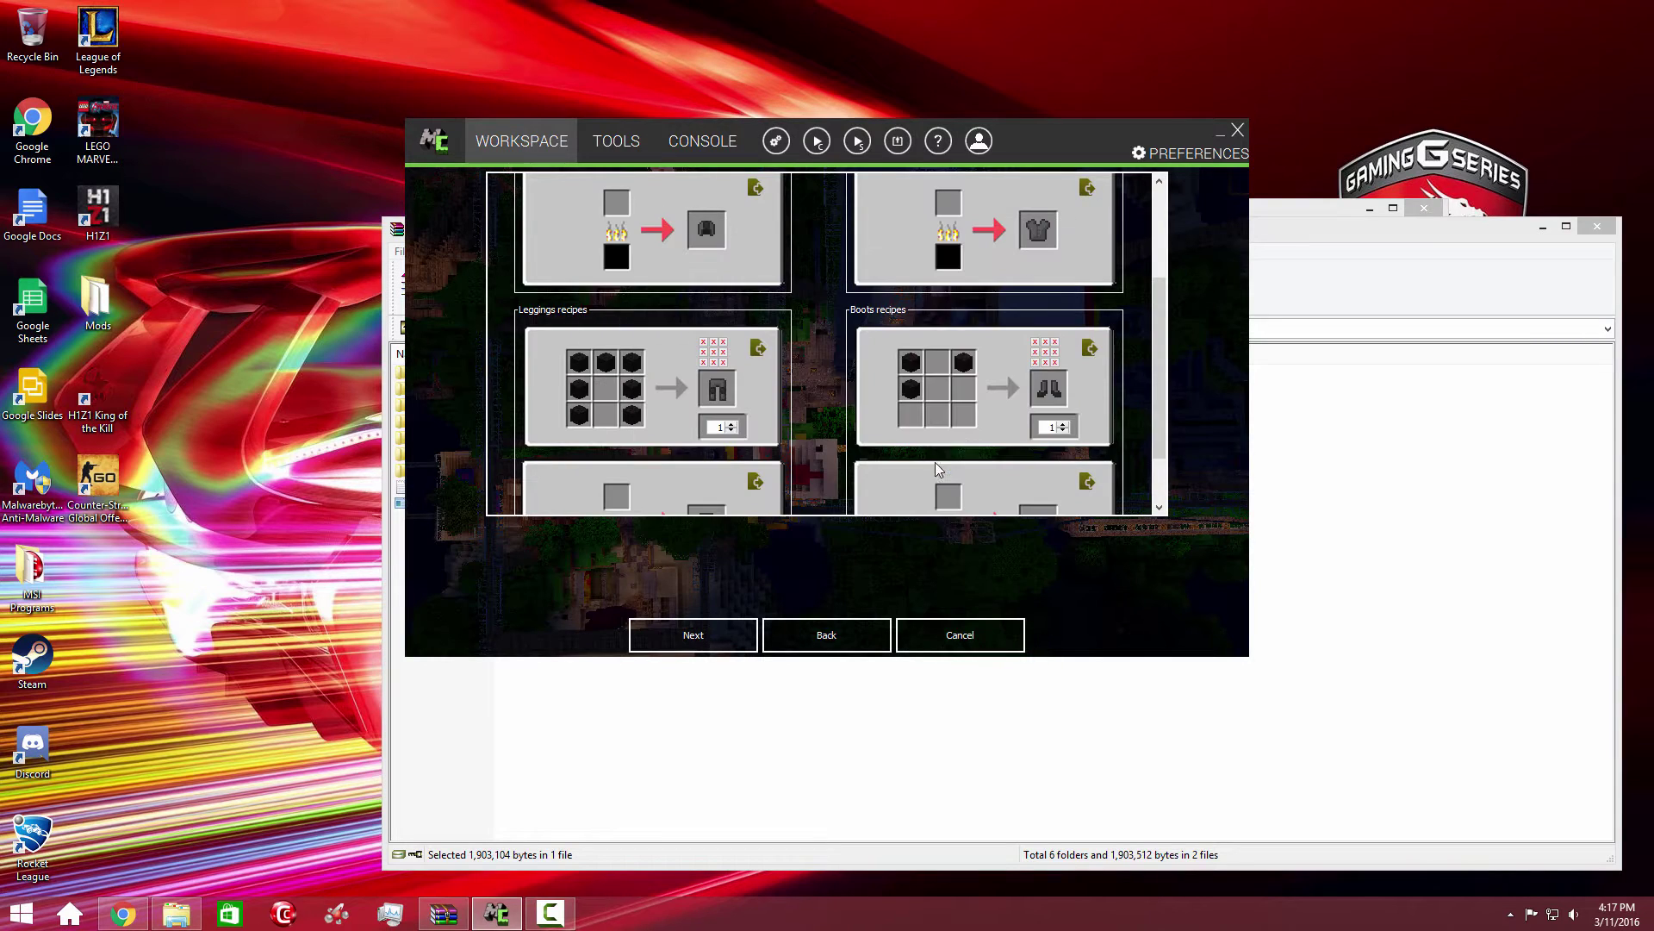
click(965, 395)
click(942, 468)
double_click(941, 468)
scroll(867, 517, down, 1)
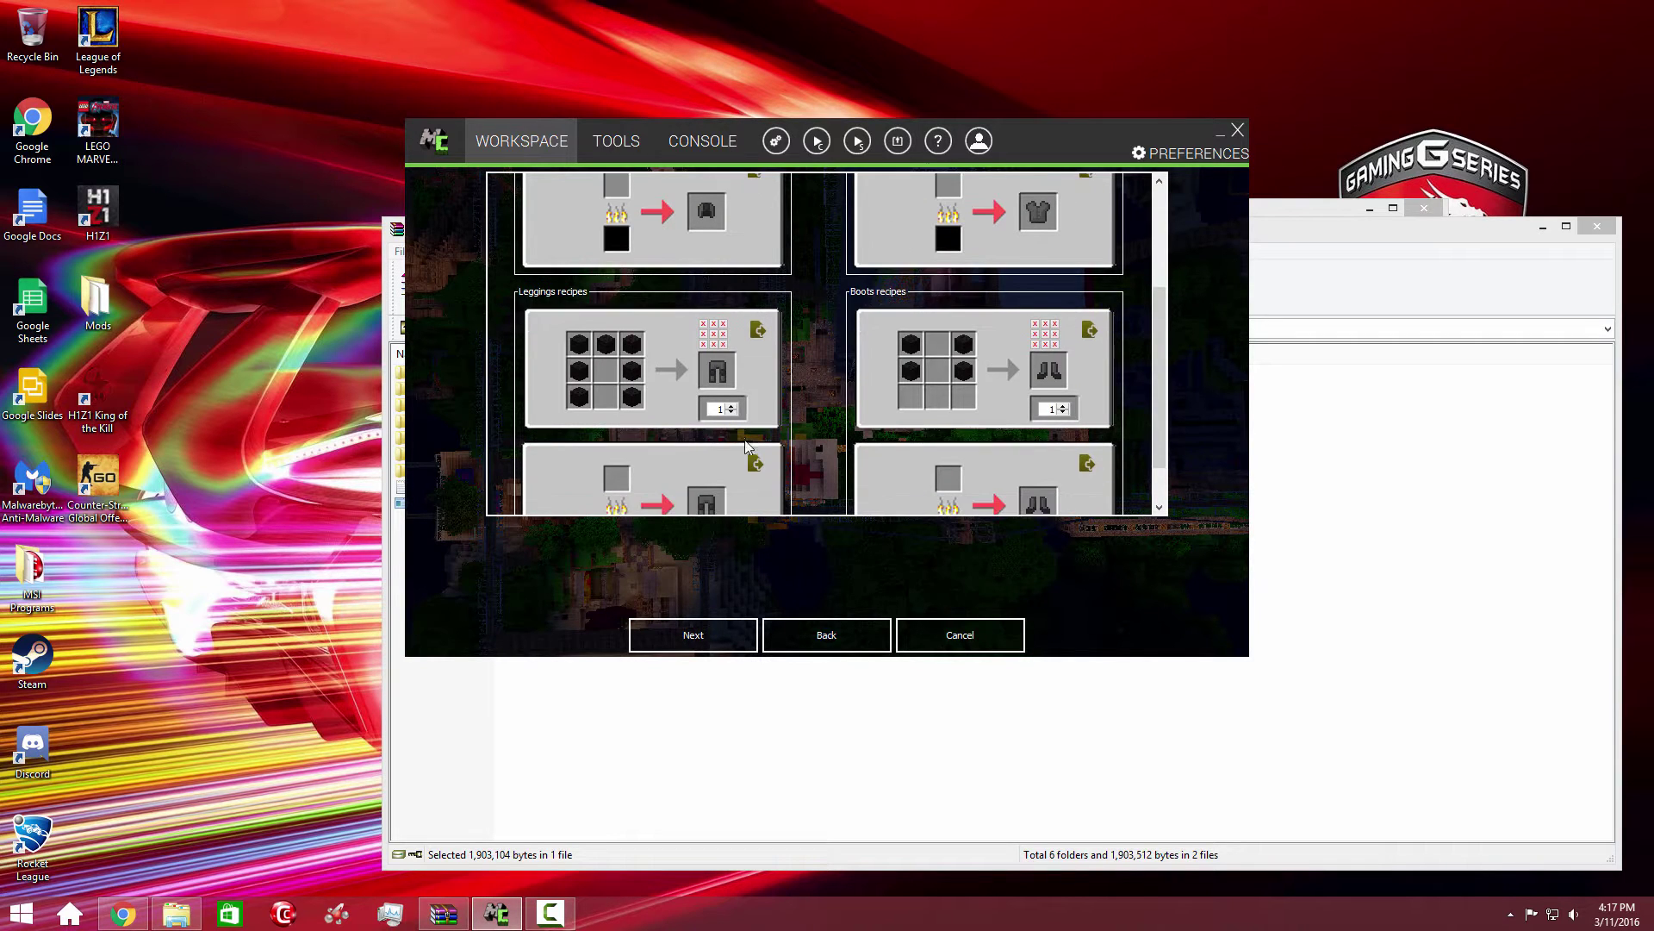
click(686, 634)
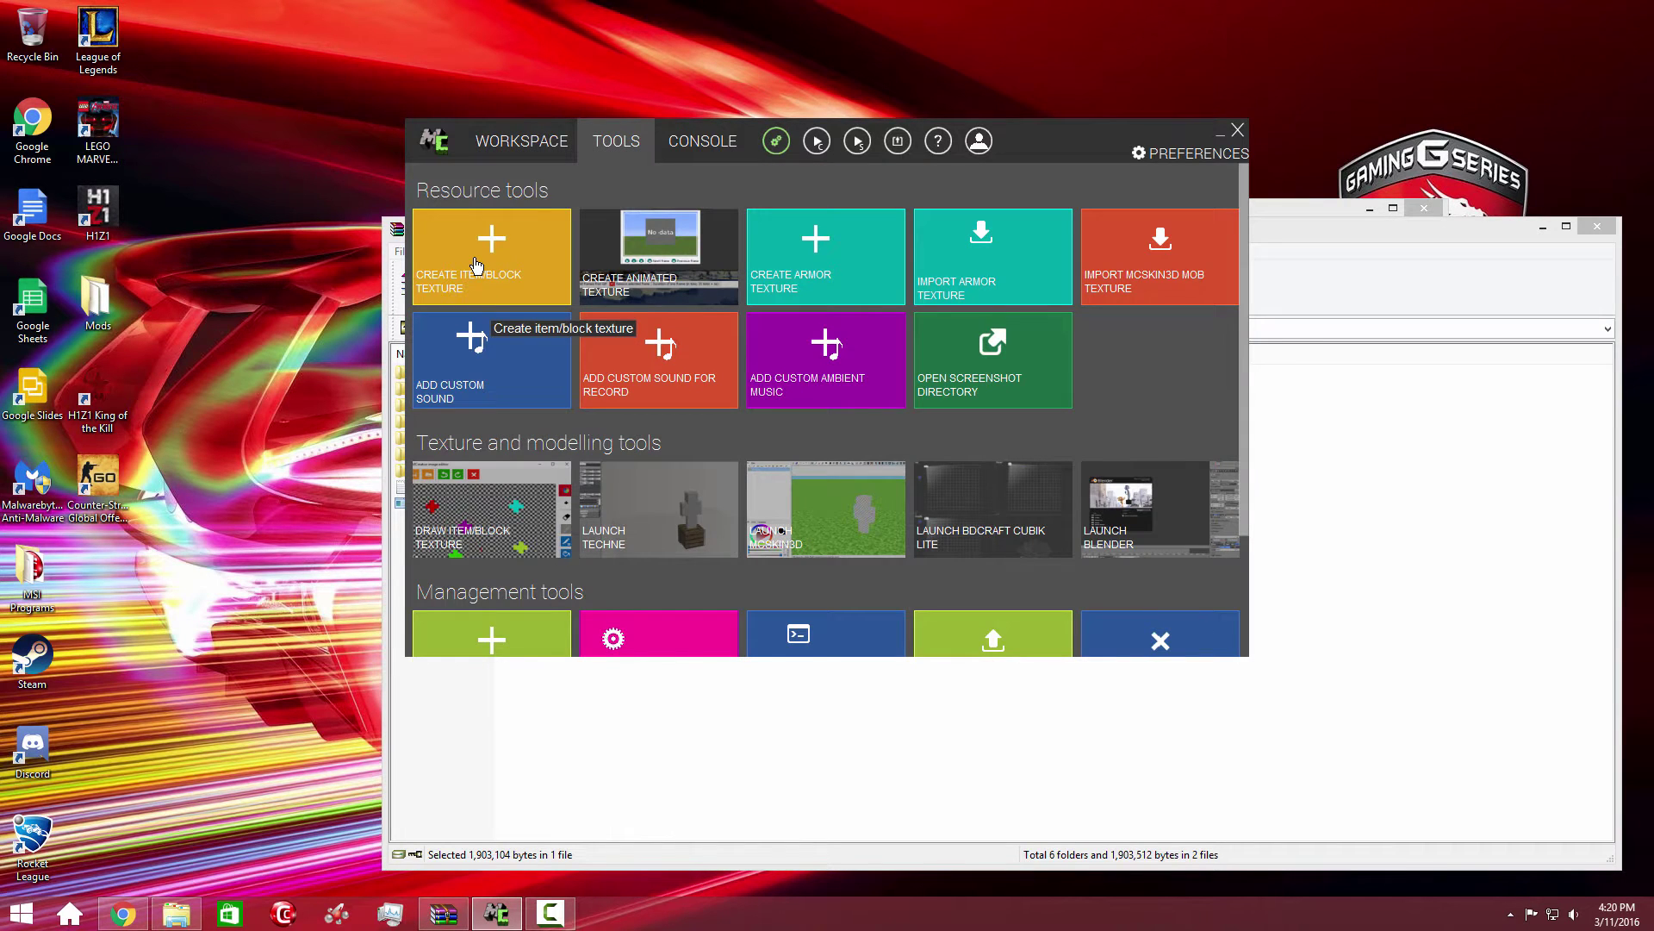
Build a new item texture from two gun3 layers, with the second layer tinted black
click(477, 265)
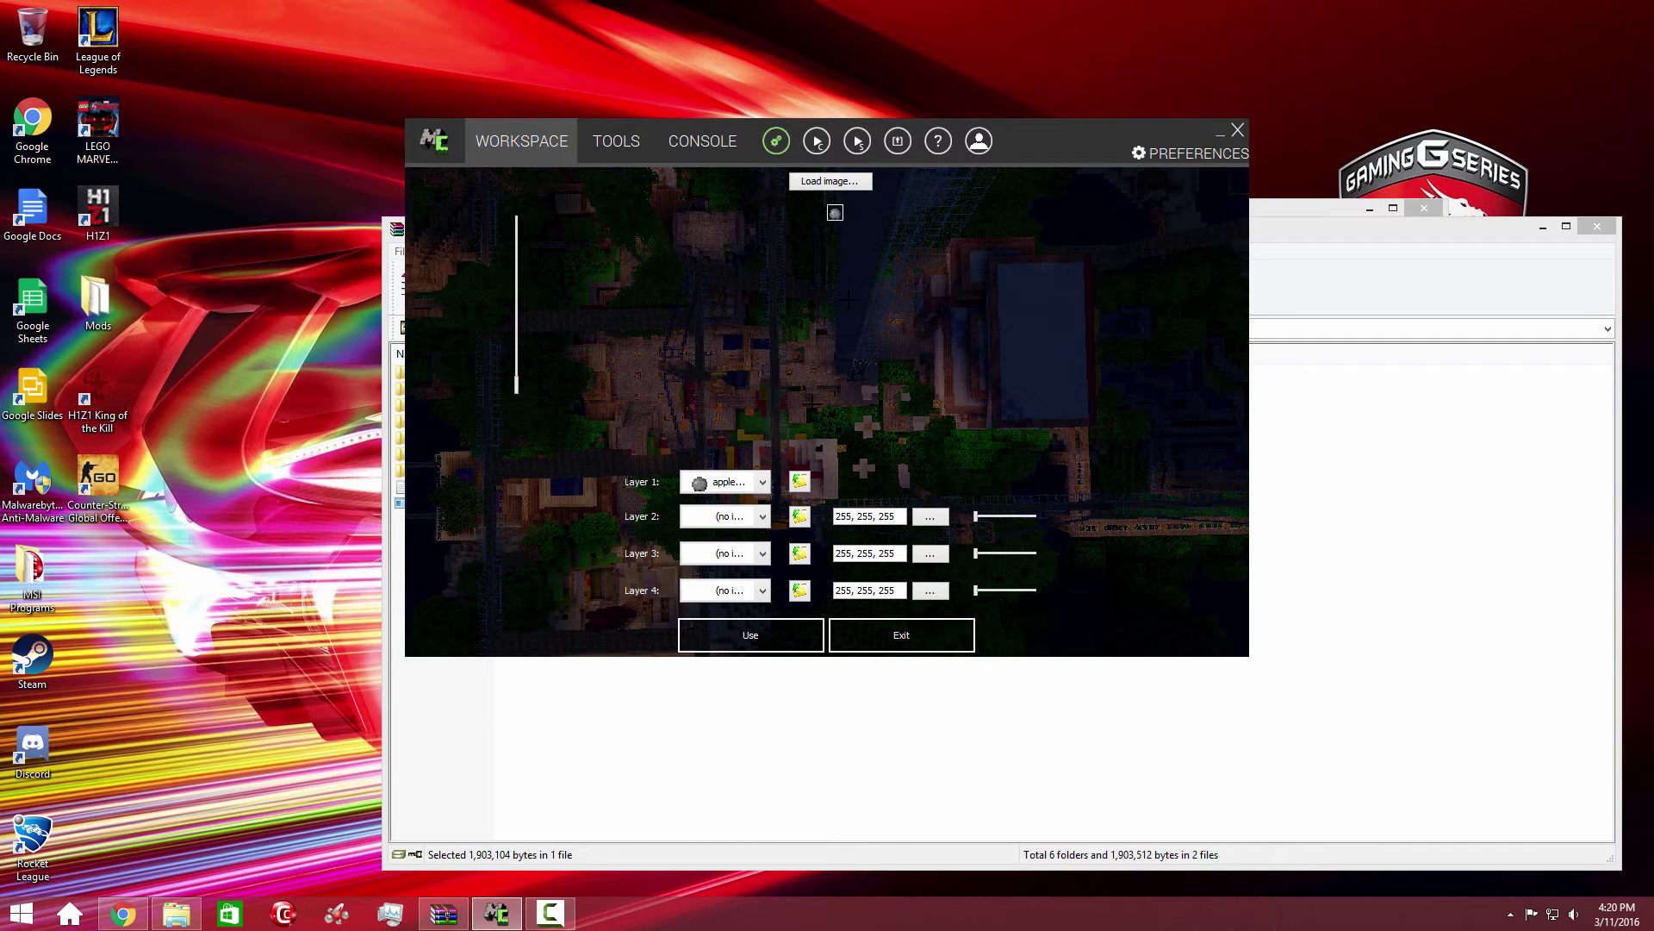
click(752, 483)
scroll(745, 556, down, 1)
scroll(742, 570, down, 1)
scroll(743, 573, down, 1)
scroll(740, 575, down, 1)
scroll(740, 576, down, 2)
scroll(740, 576, down, 2)
scroll(739, 575, down, 2)
scroll(740, 576, down, 2)
scroll(740, 575, down, 2)
scroll(737, 577, down, 2)
scroll(733, 579, down, 2)
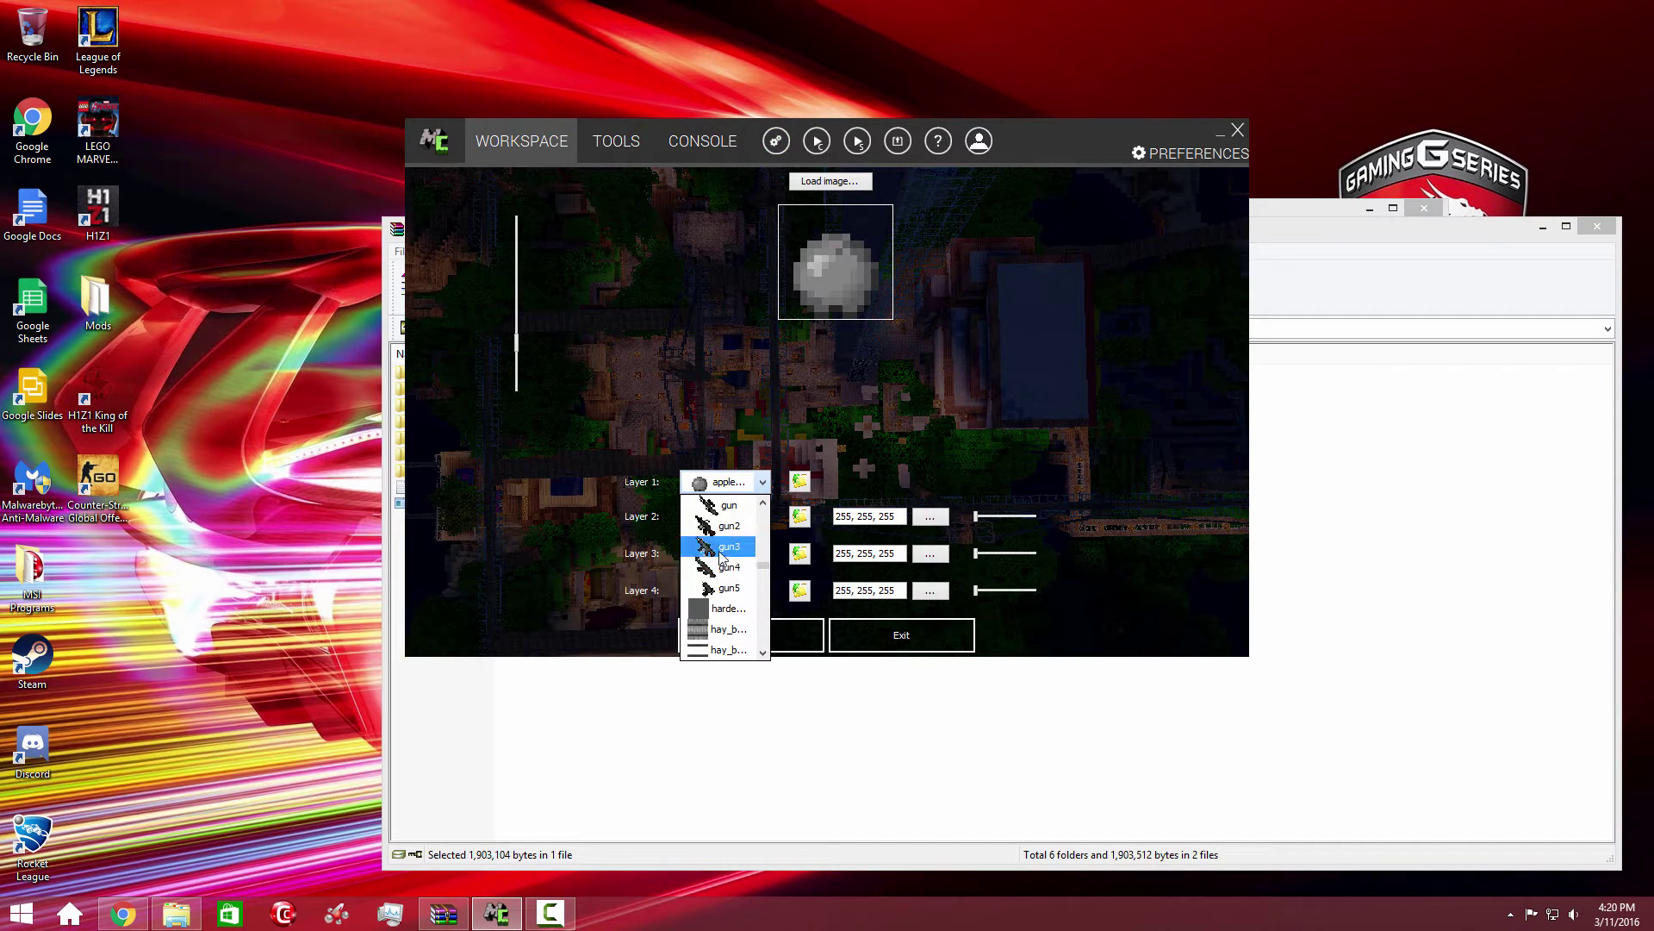
click(720, 554)
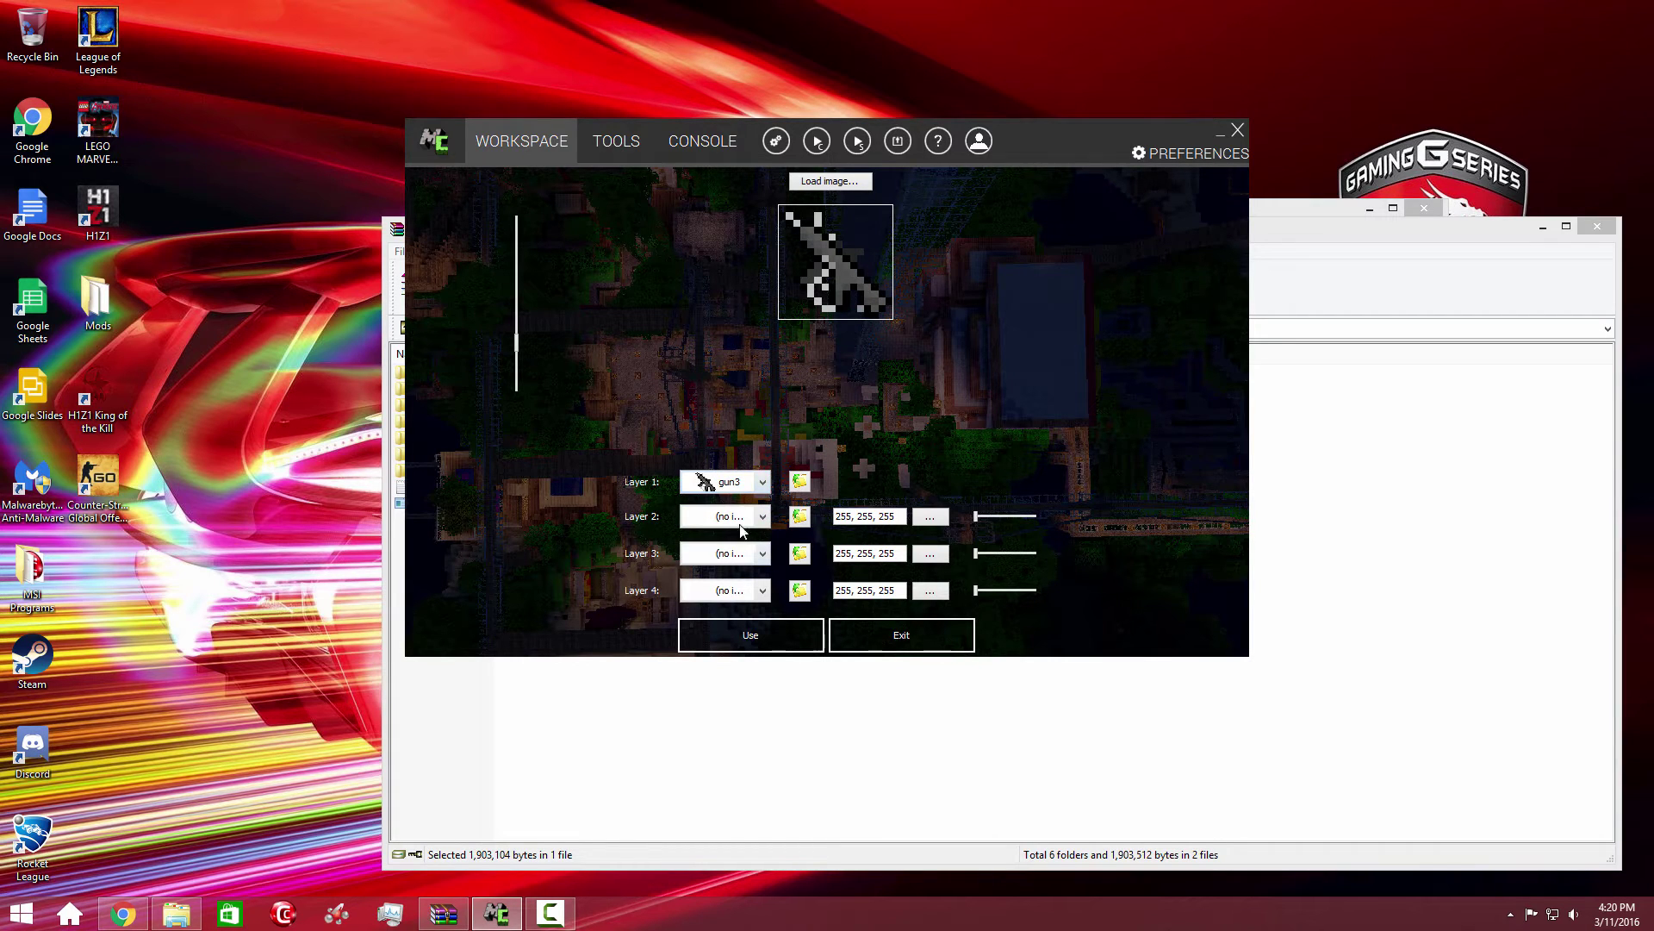
click(762, 516)
scroll(751, 576, down, 3)
scroll(748, 584, down, 3)
scroll(745, 595, down, 3)
scroll(742, 608, down, 3)
scroll(742, 607, down, 3)
scroll(743, 607, down, 3)
scroll(743, 607, down, 3)
scroll(742, 608, down, 3)
scroll(741, 604, up, 3)
scroll(742, 608, up, 3)
scroll(743, 610, up, 3)
click(741, 663)
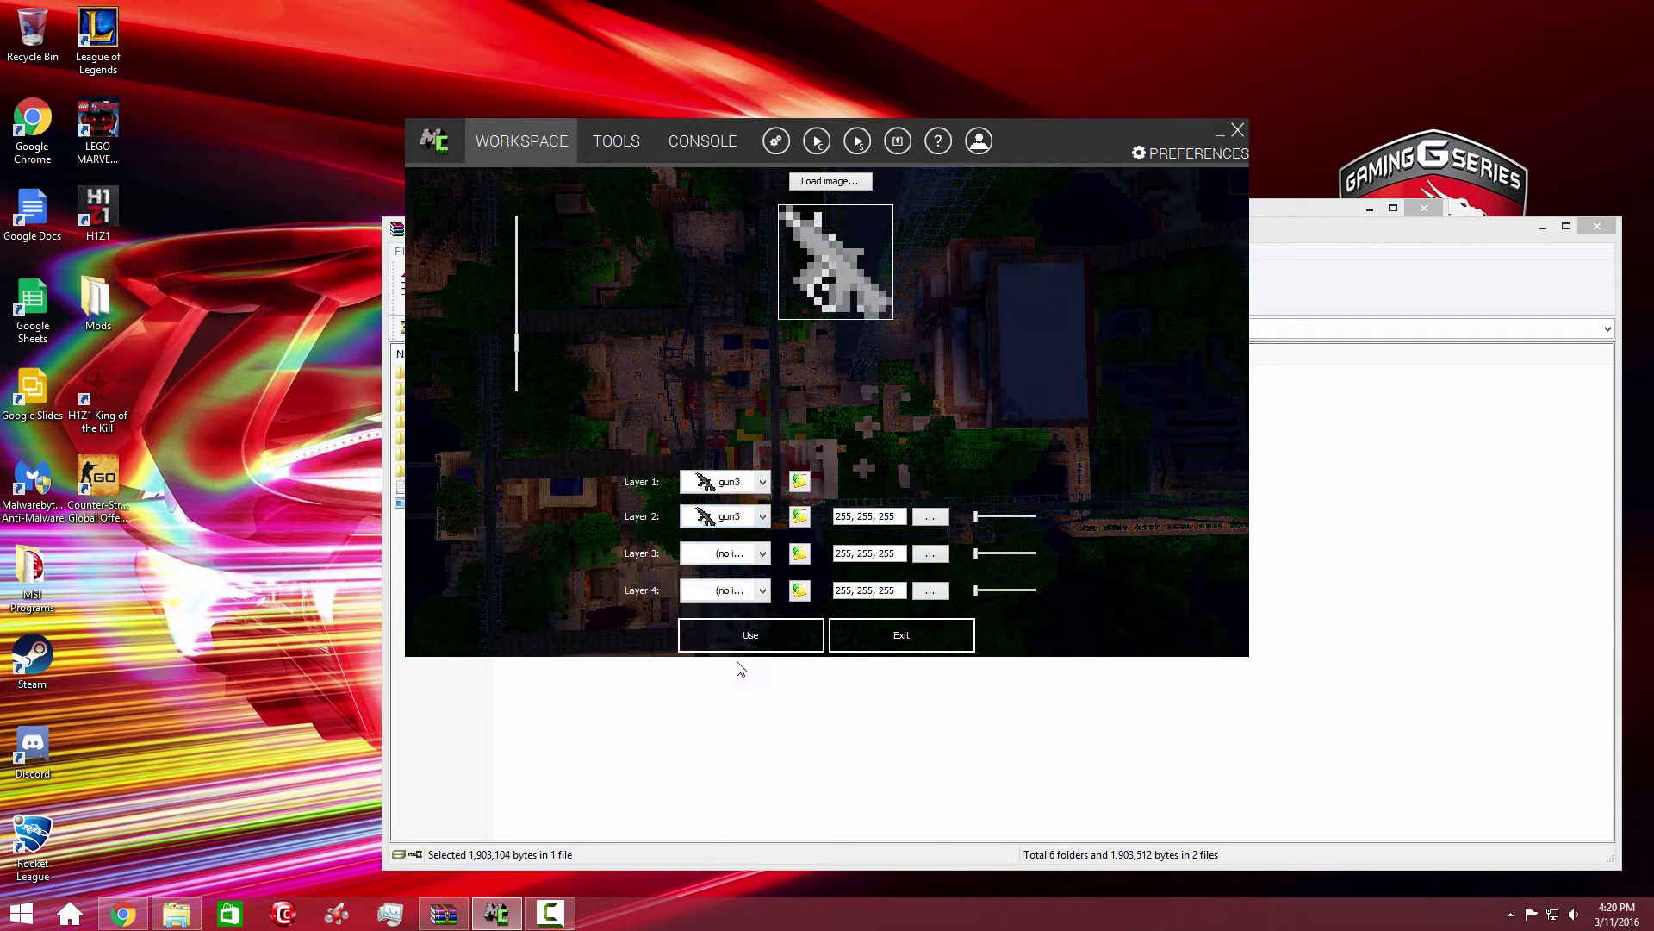
click(929, 515)
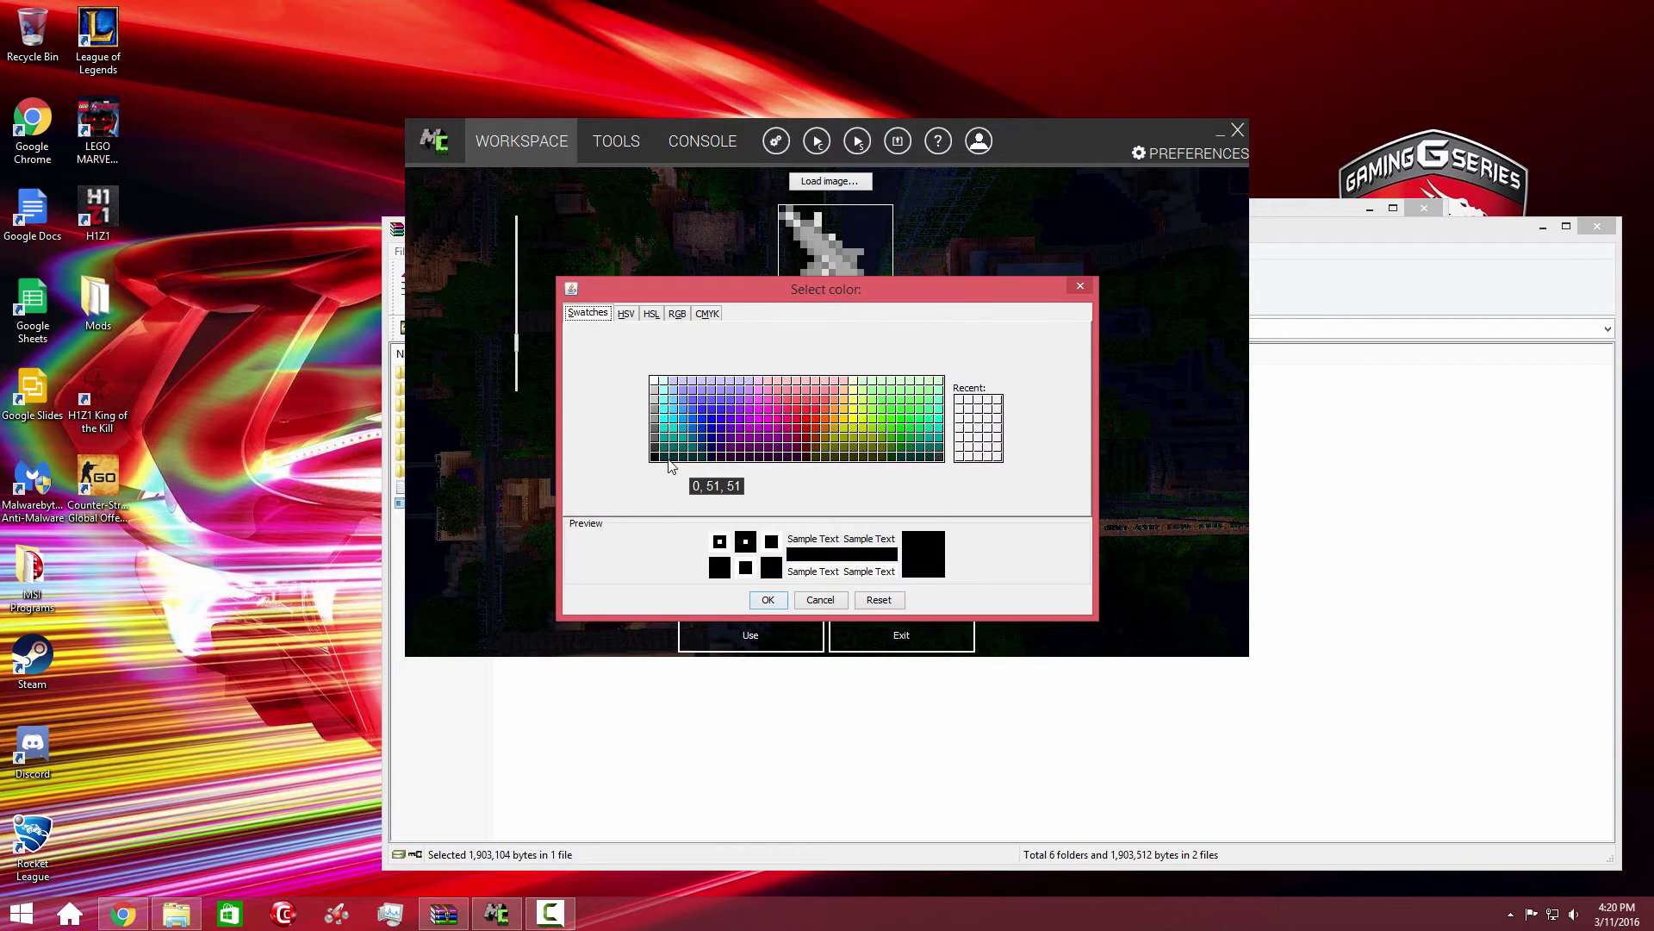
click(770, 598)
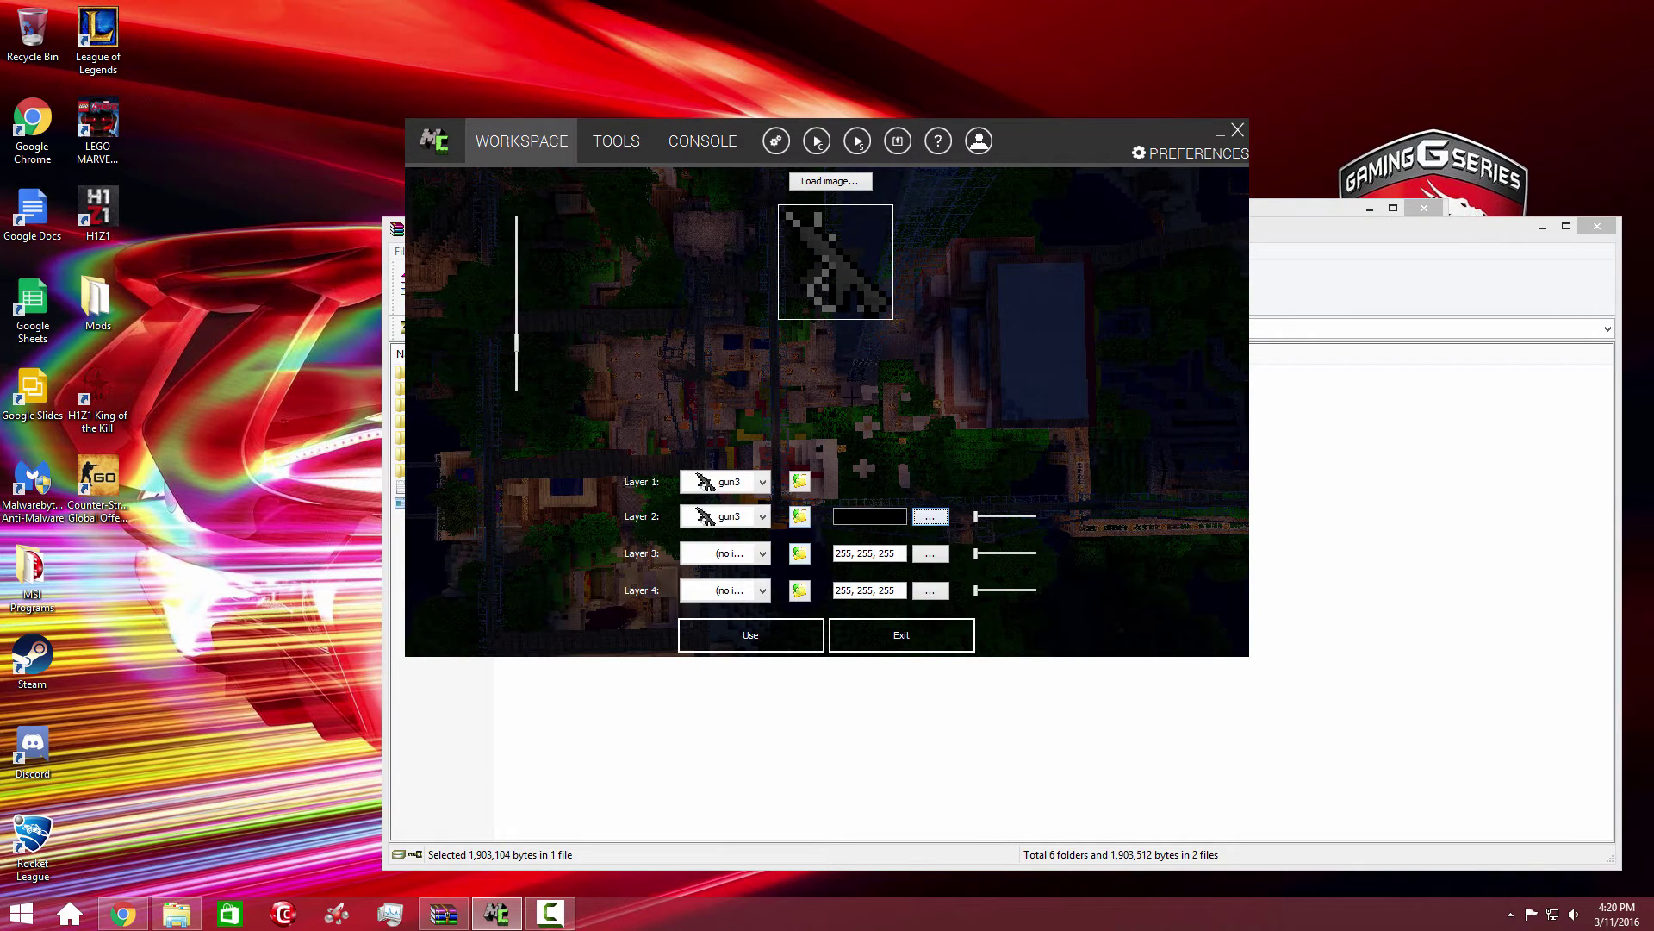
Save the layered image as an item texture named BuckyGun
click(804, 641)
click(838, 473)
text(BuckyGun)
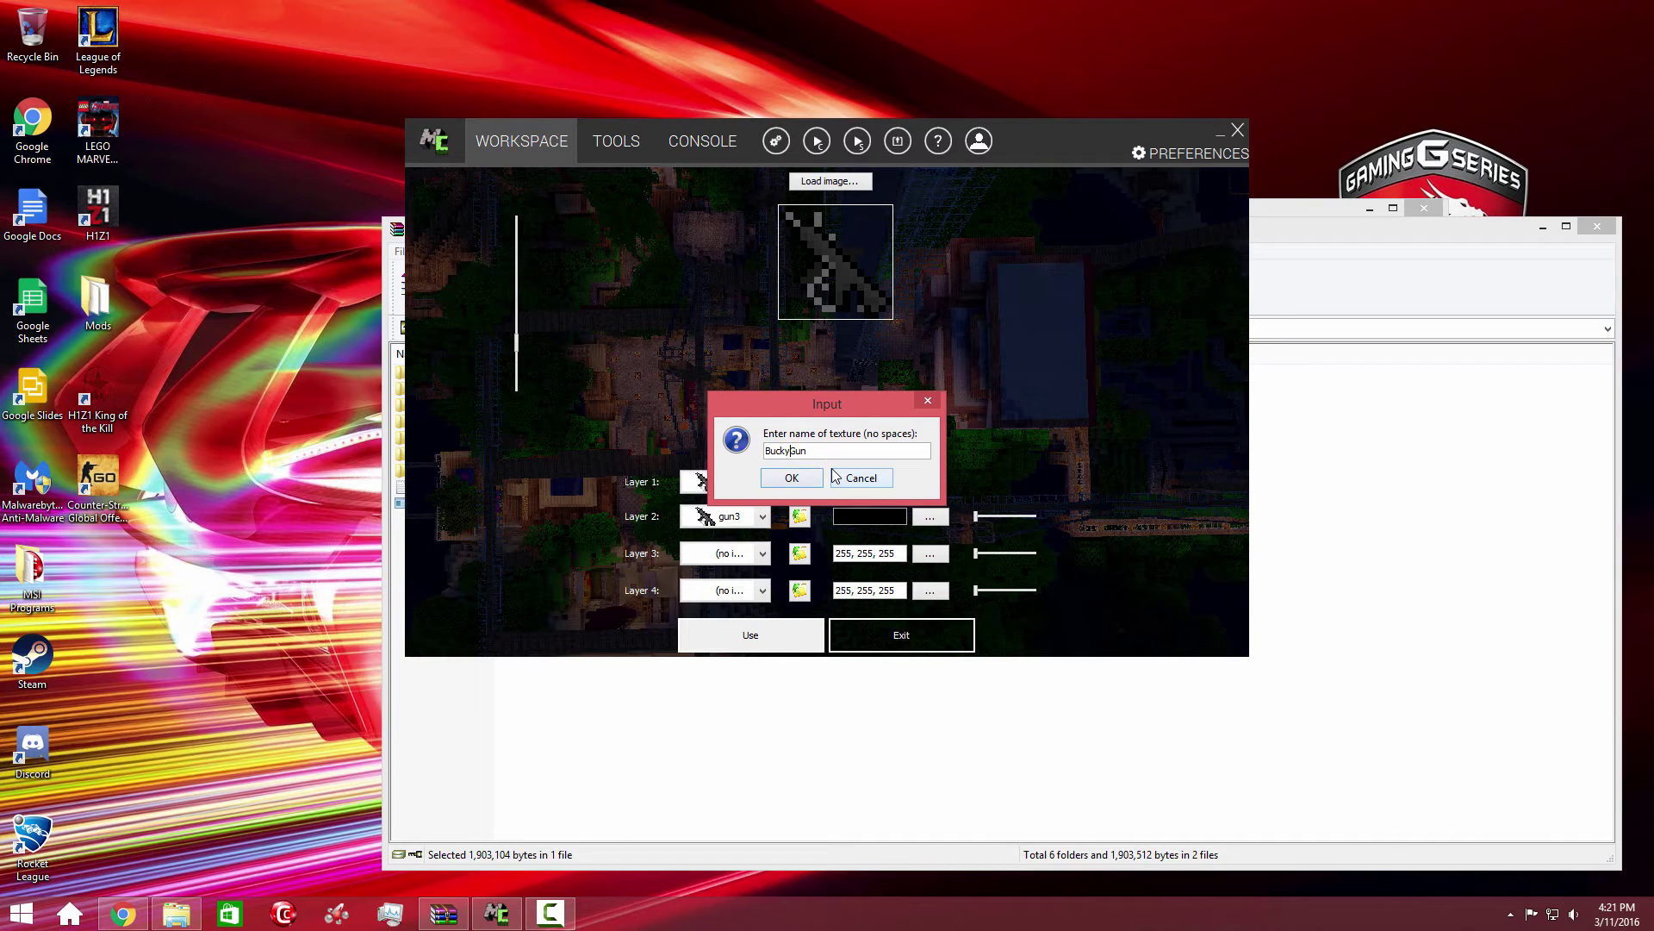
key(Return)
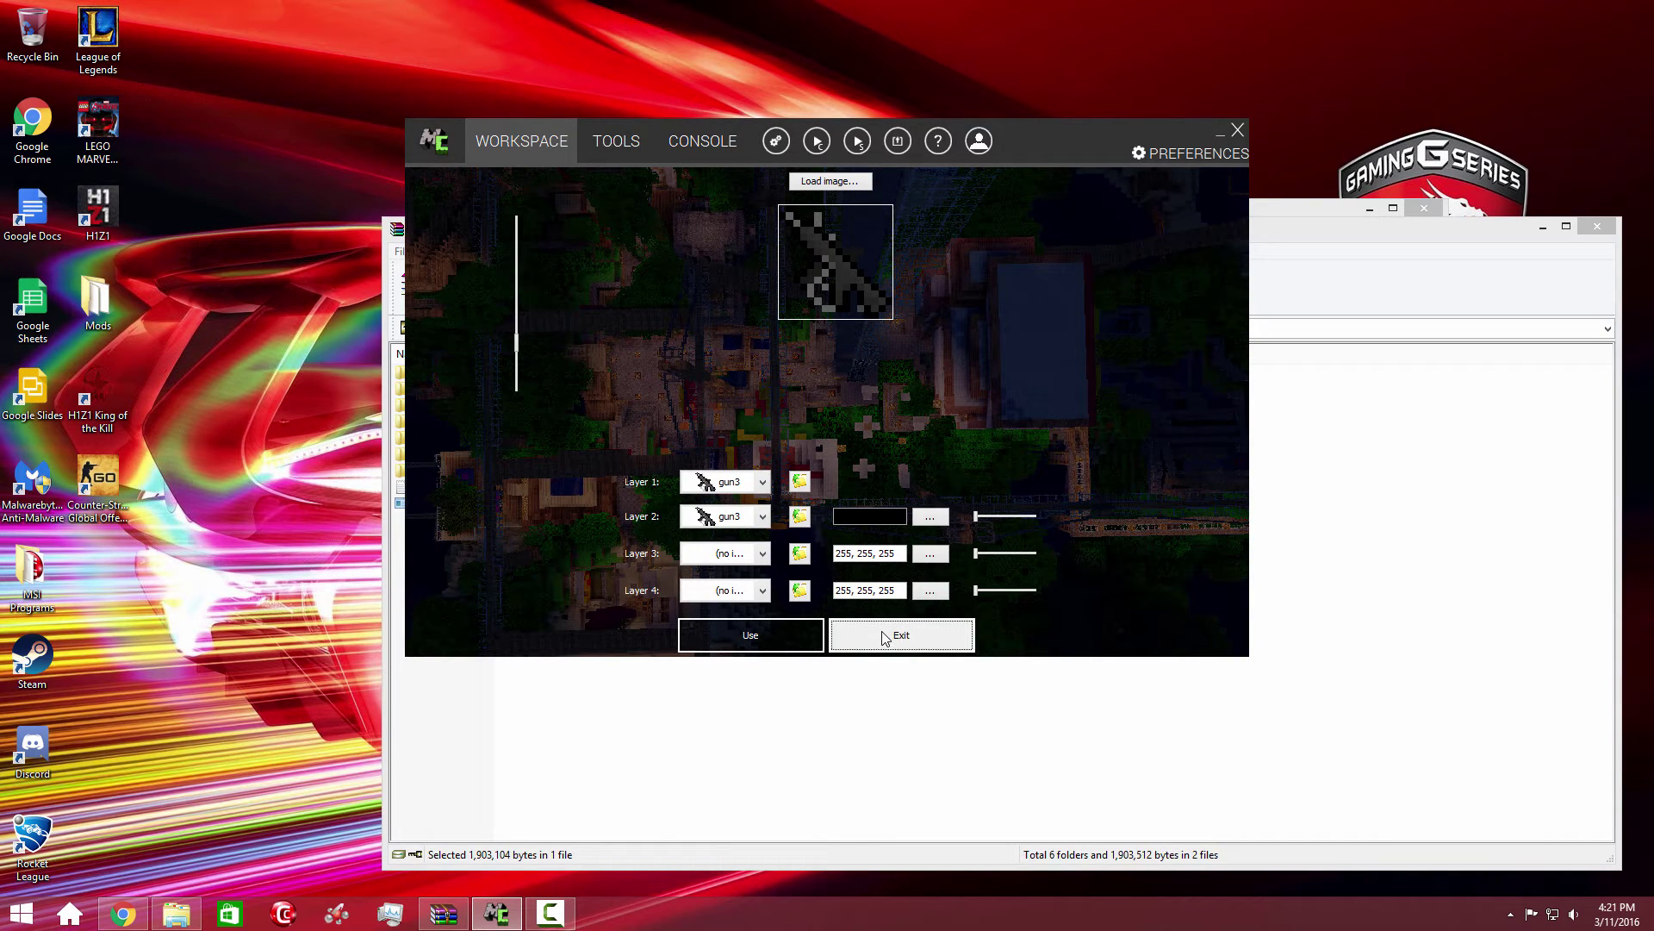
Leave the texture editor and add a Gun mod element named Bucky
click(885, 630)
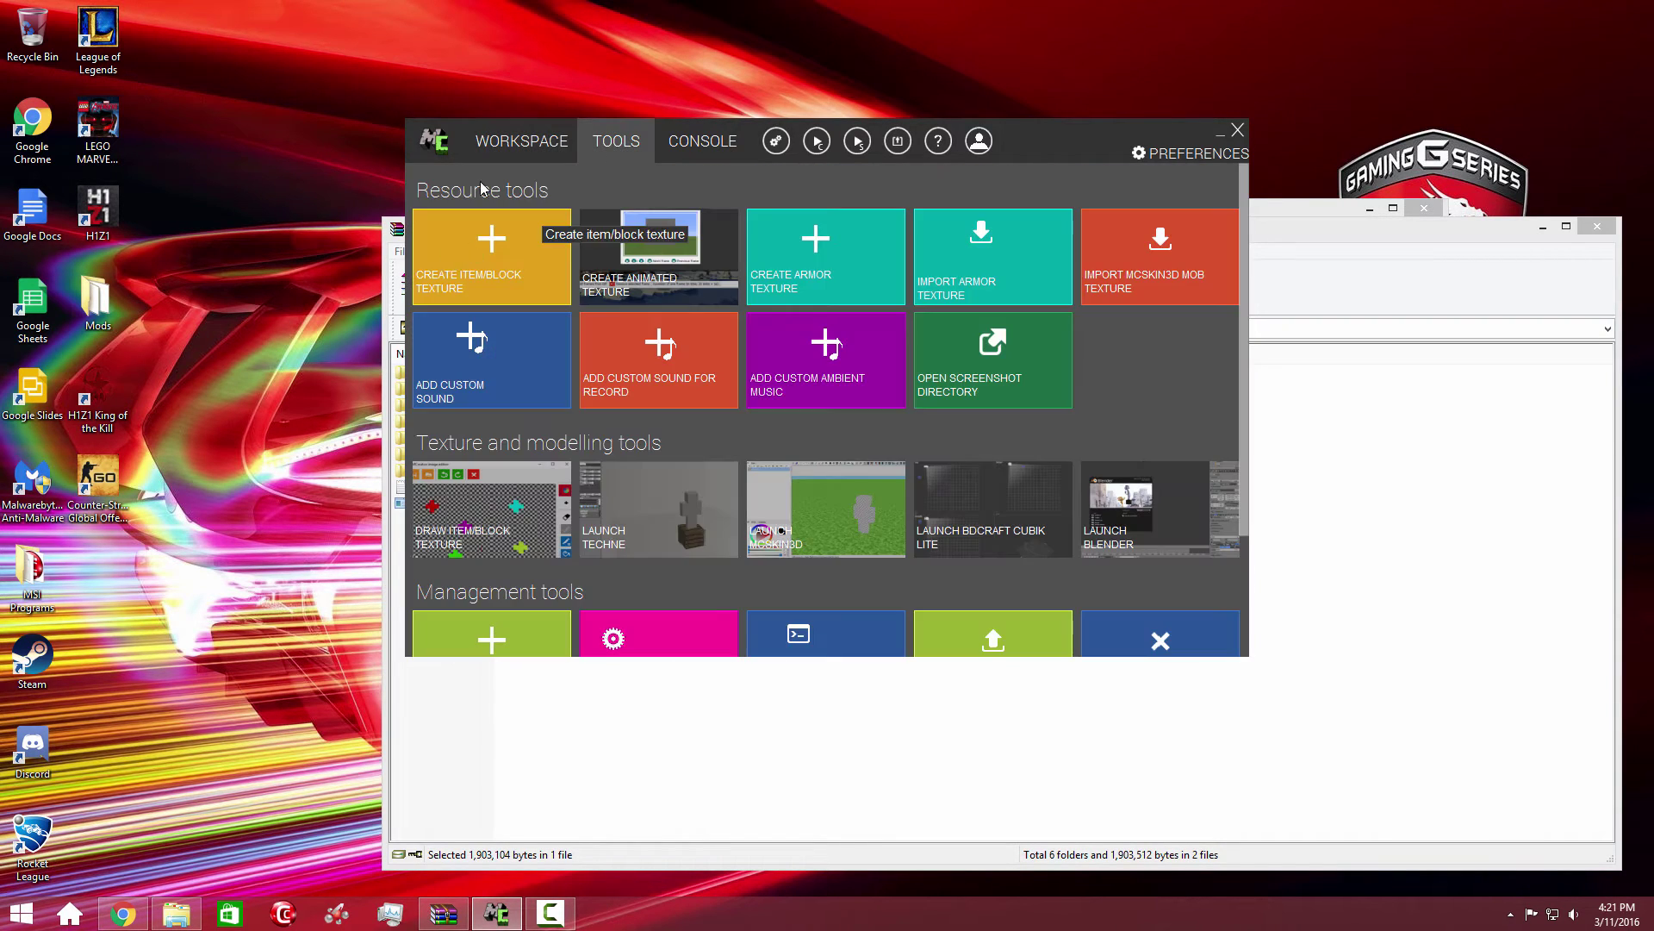
click(522, 141)
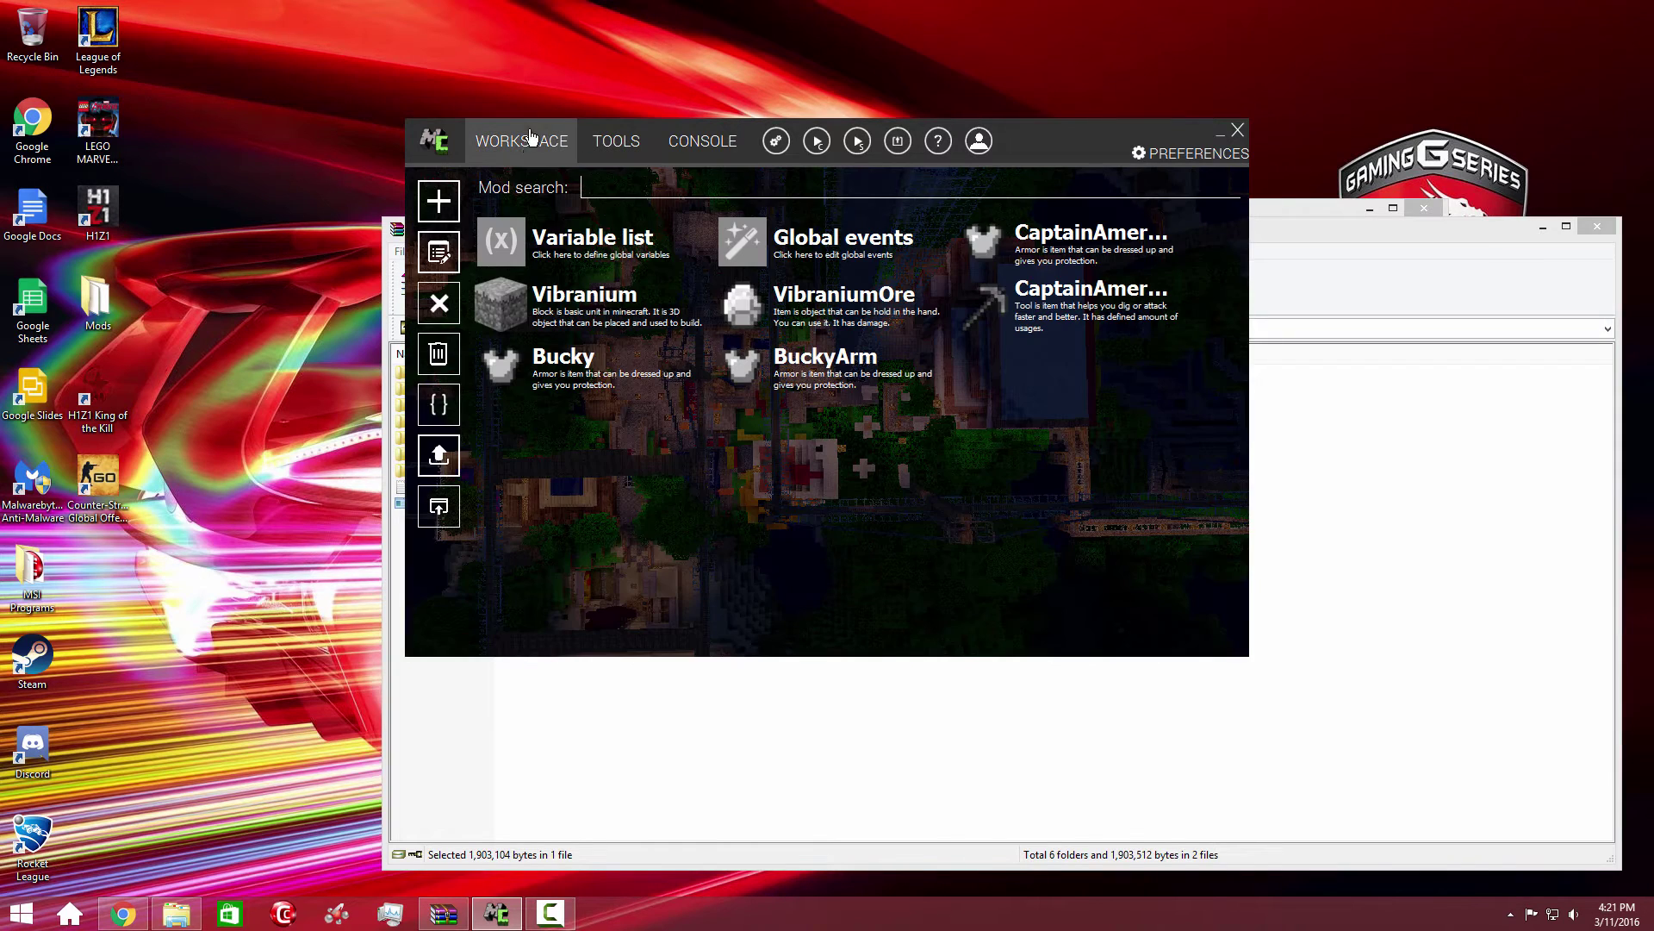
click(439, 203)
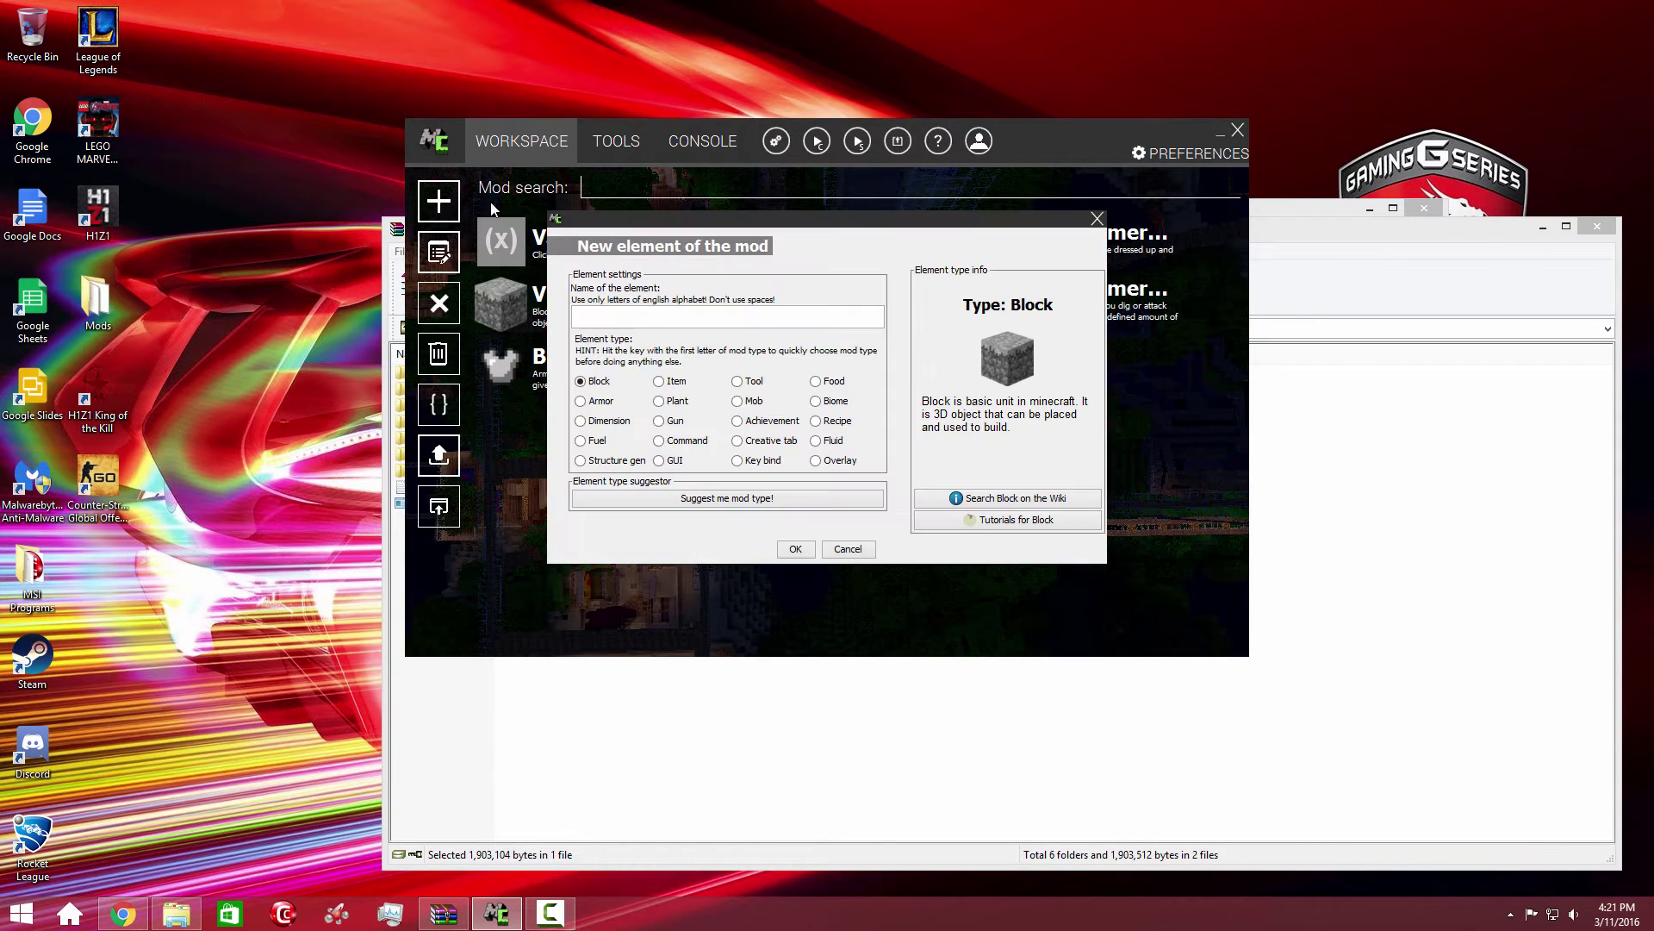
click(673, 422)
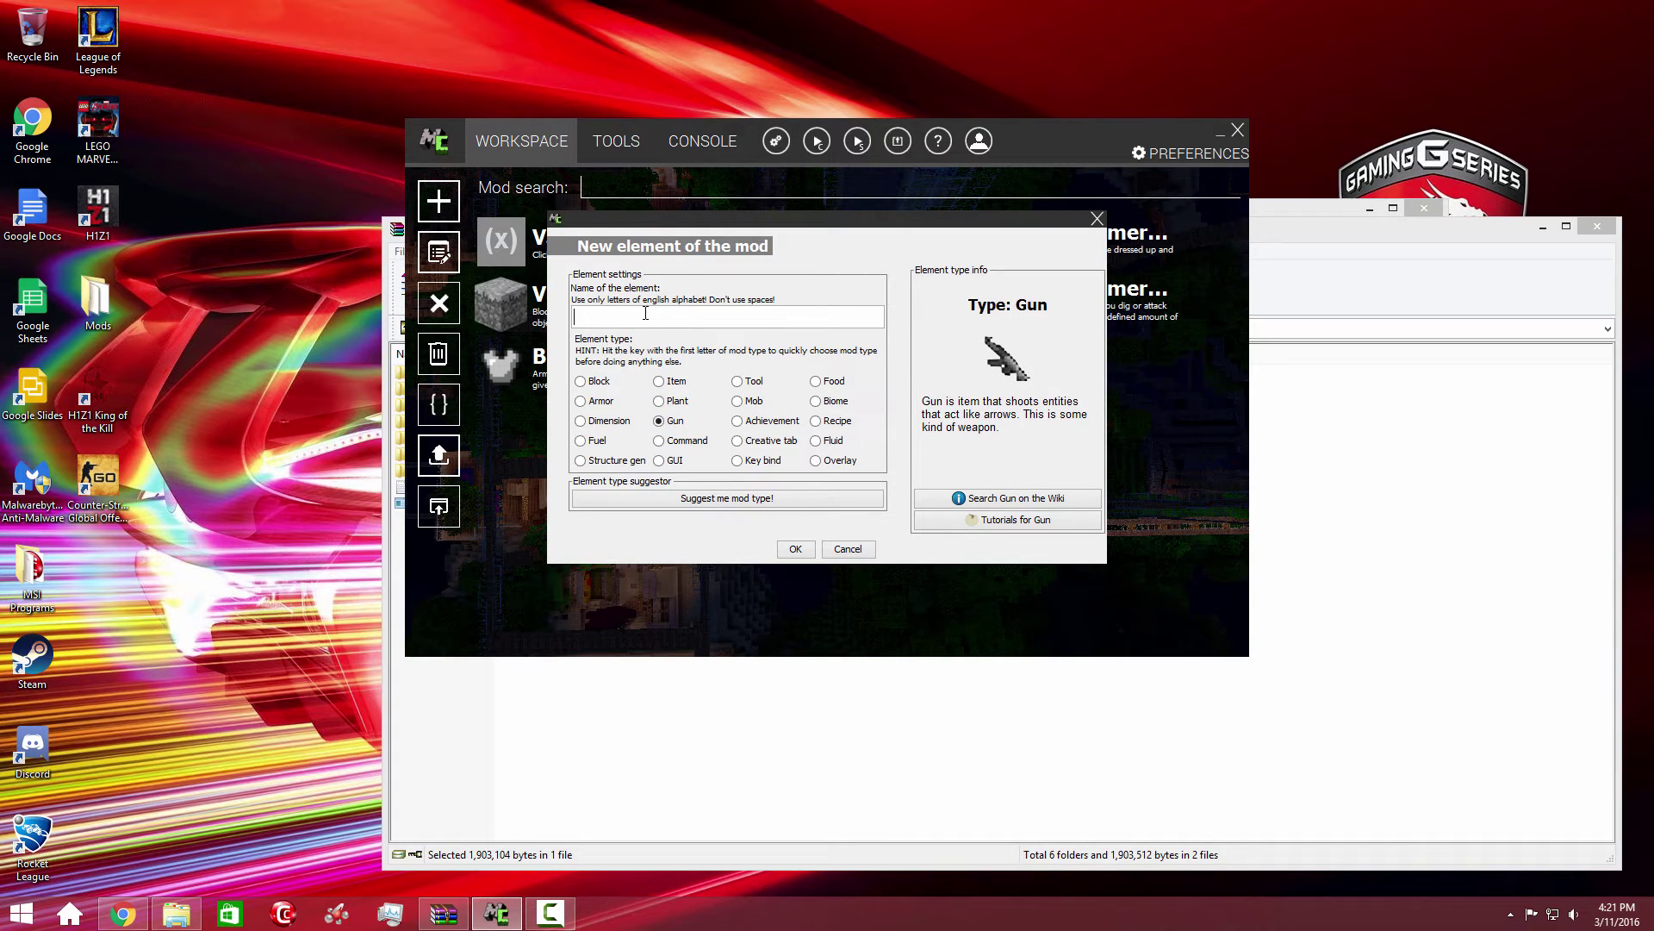
click(645, 314)
text(ucky)
text(Gun)
key(Return)
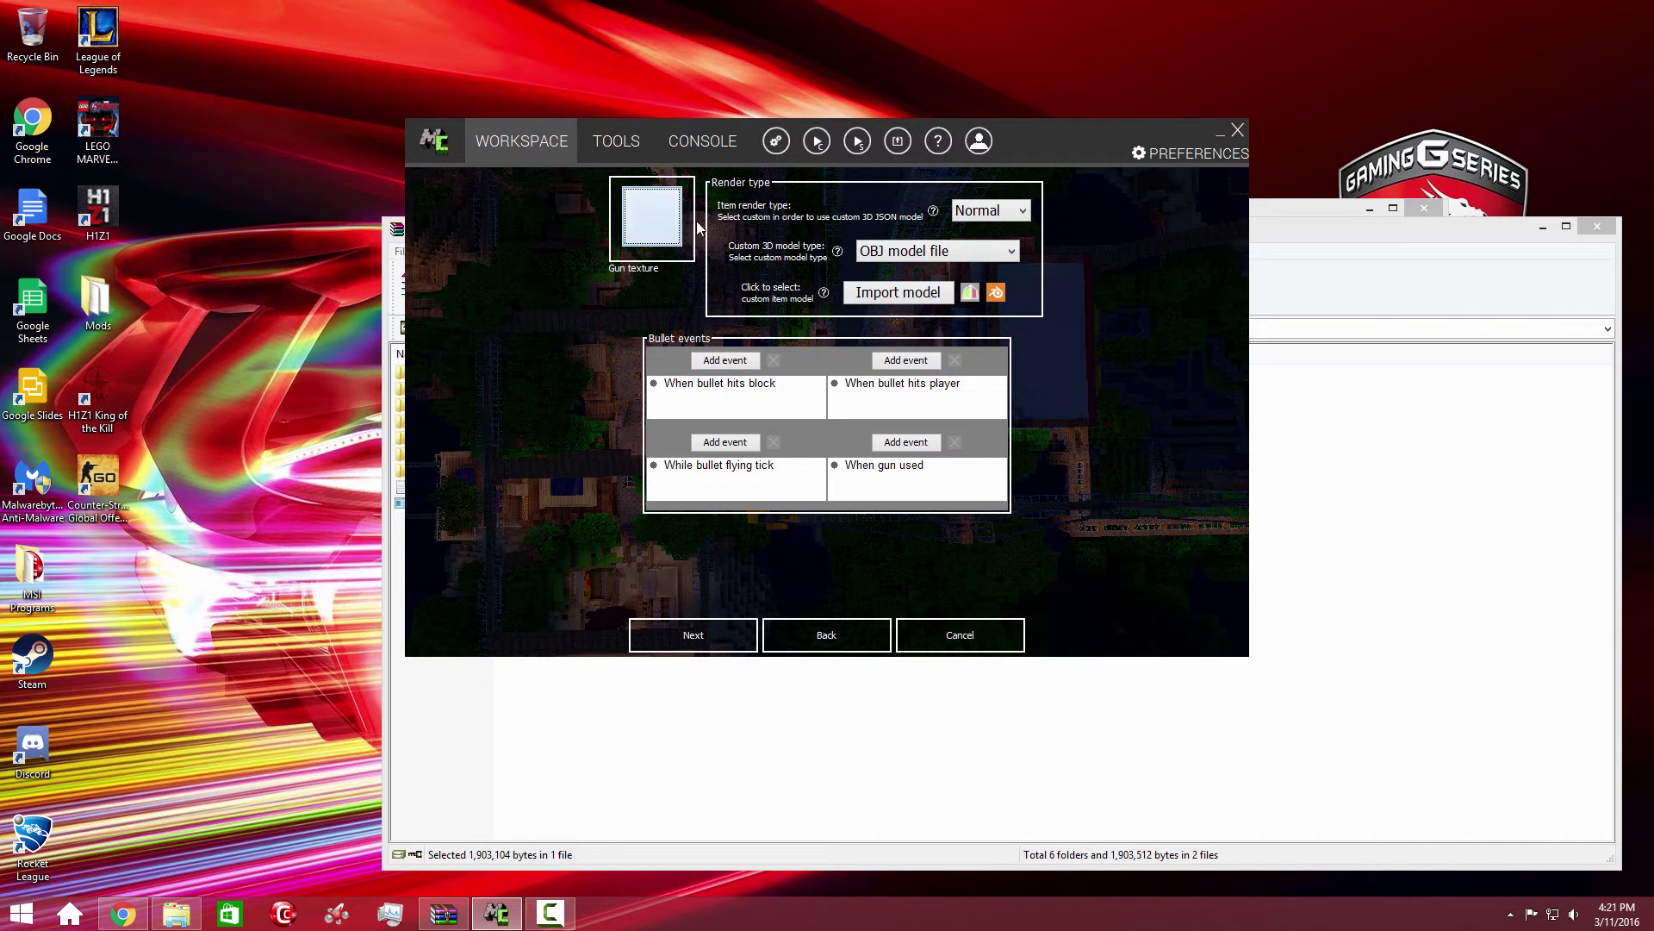
Assign the BuckyGun texture to the gun and continue to its properties
double_click(820, 271)
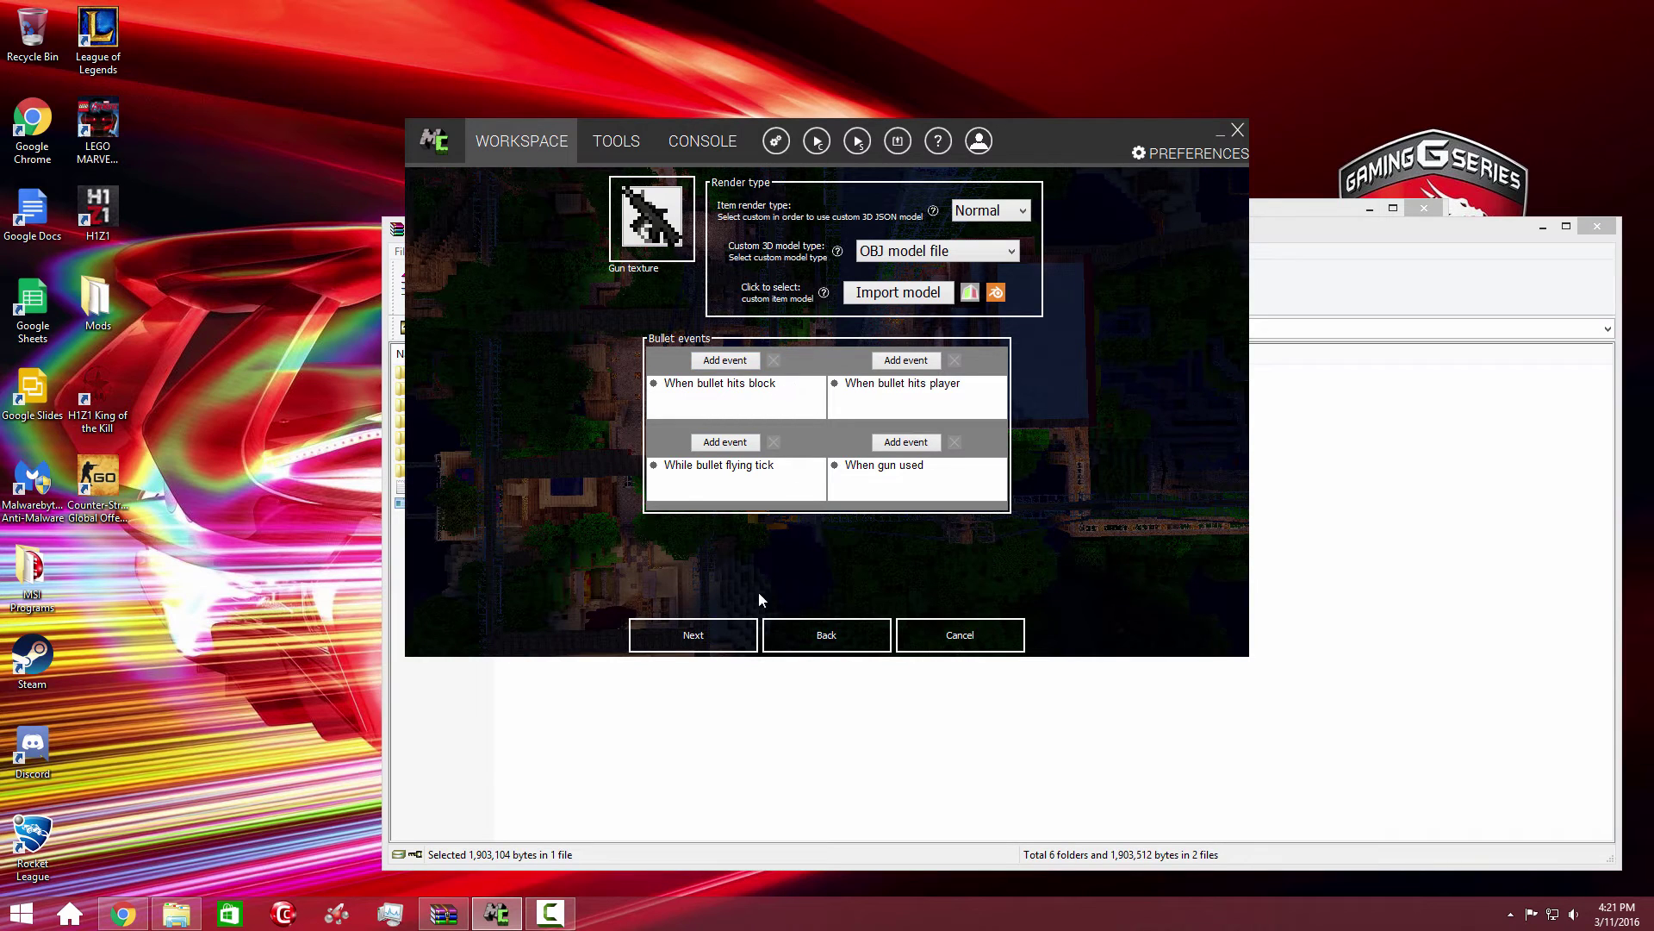
click(741, 632)
text(Bucky)
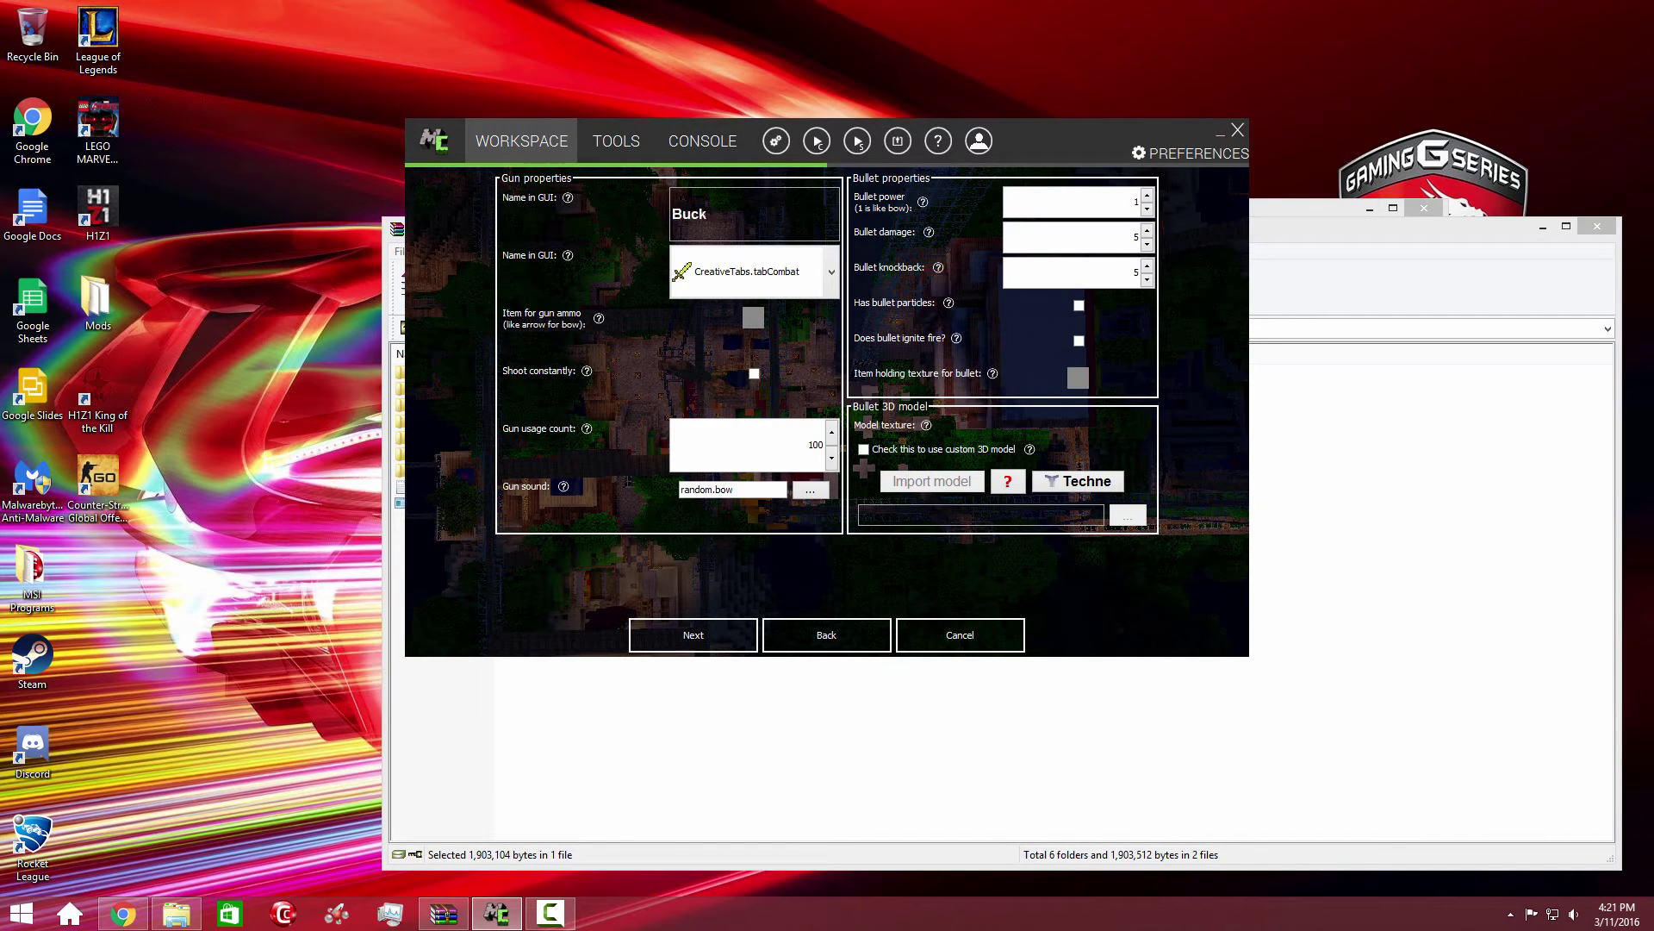
text('s Gun)
Browse the gun ammo picker's vanilla, mod and block filters, then cancel without choosing ammo
click(750, 322)
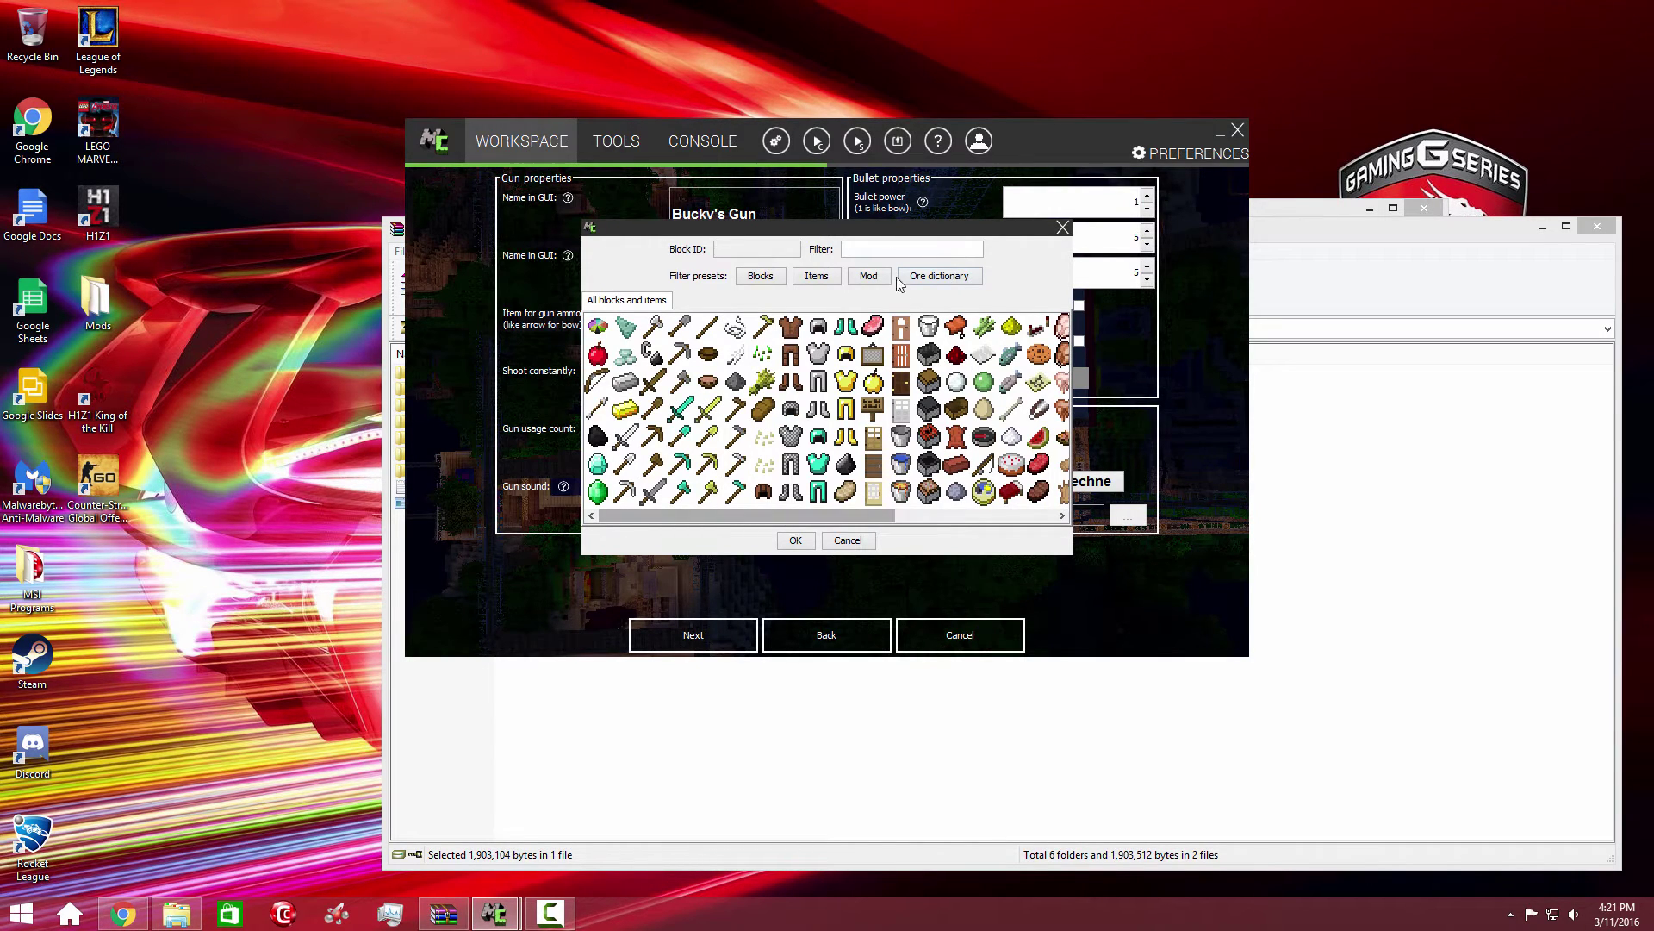
click(817, 275)
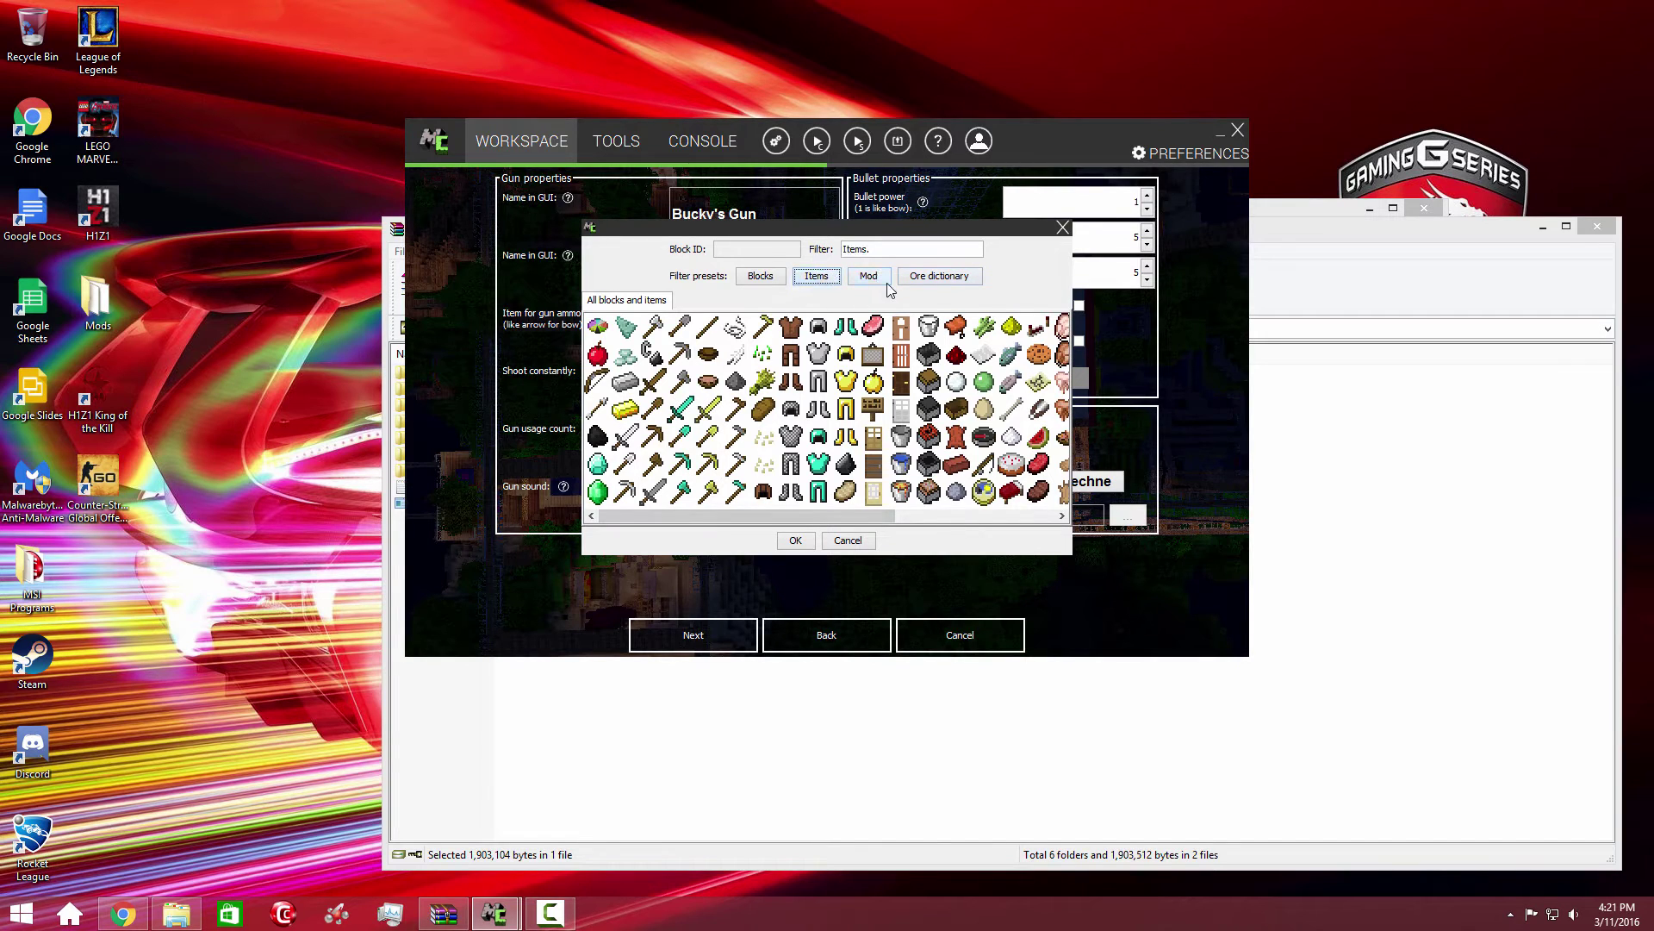
click(881, 280)
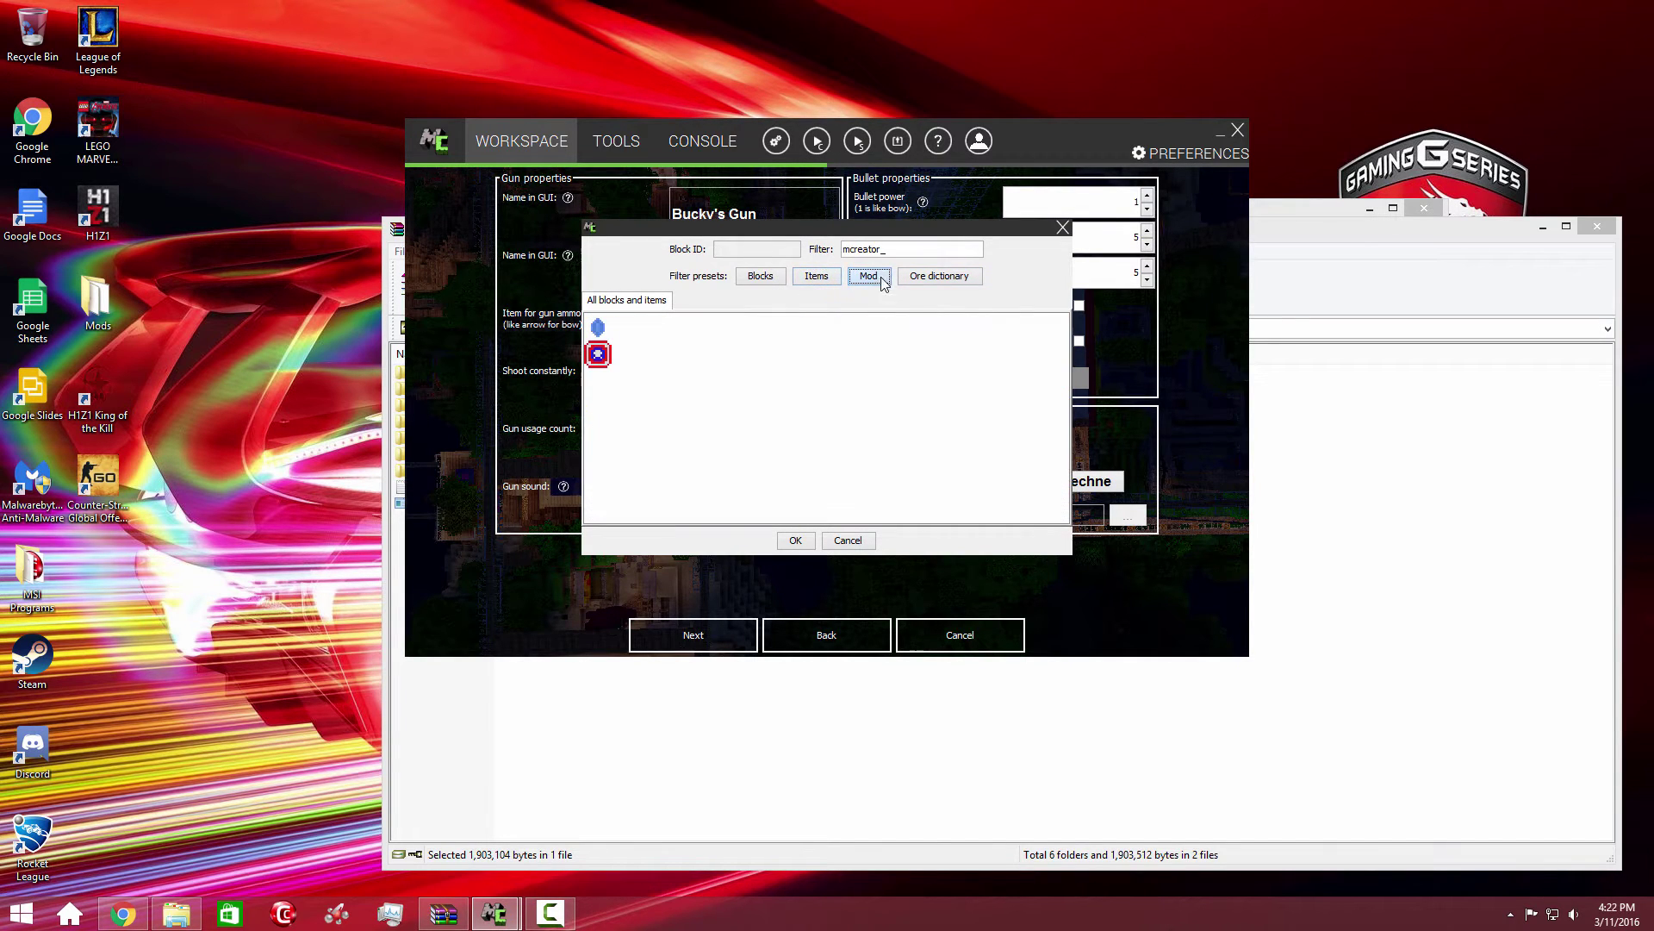
click(736, 278)
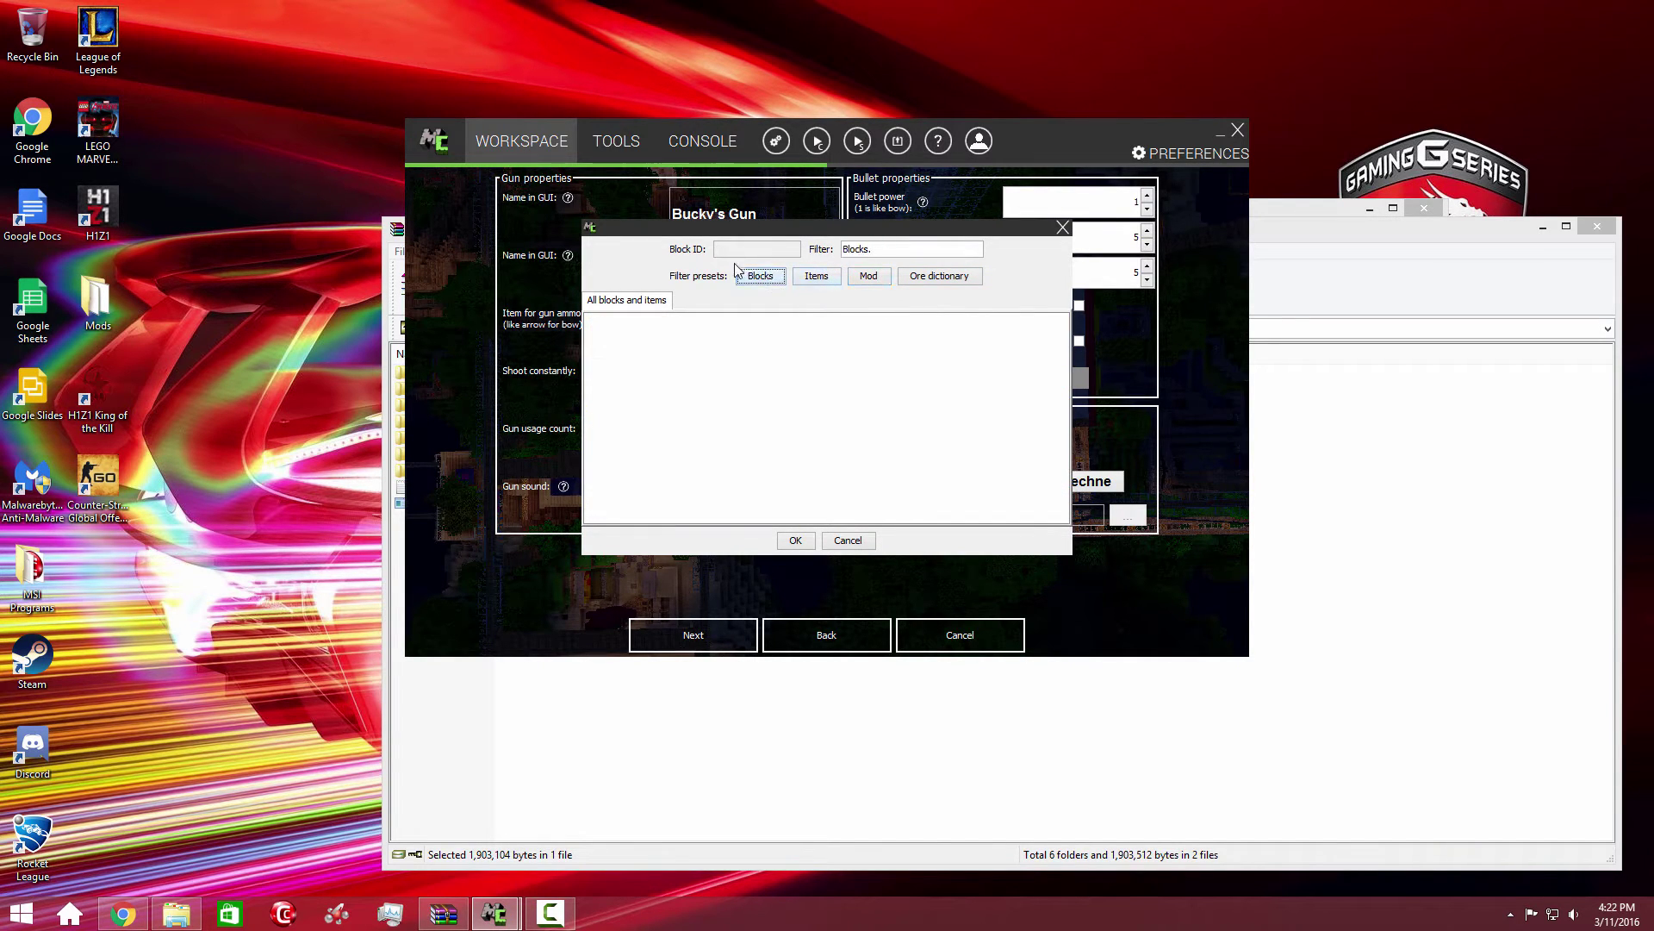
click(872, 282)
click(818, 278)
double_click(888, 255)
text(b)
text(u)
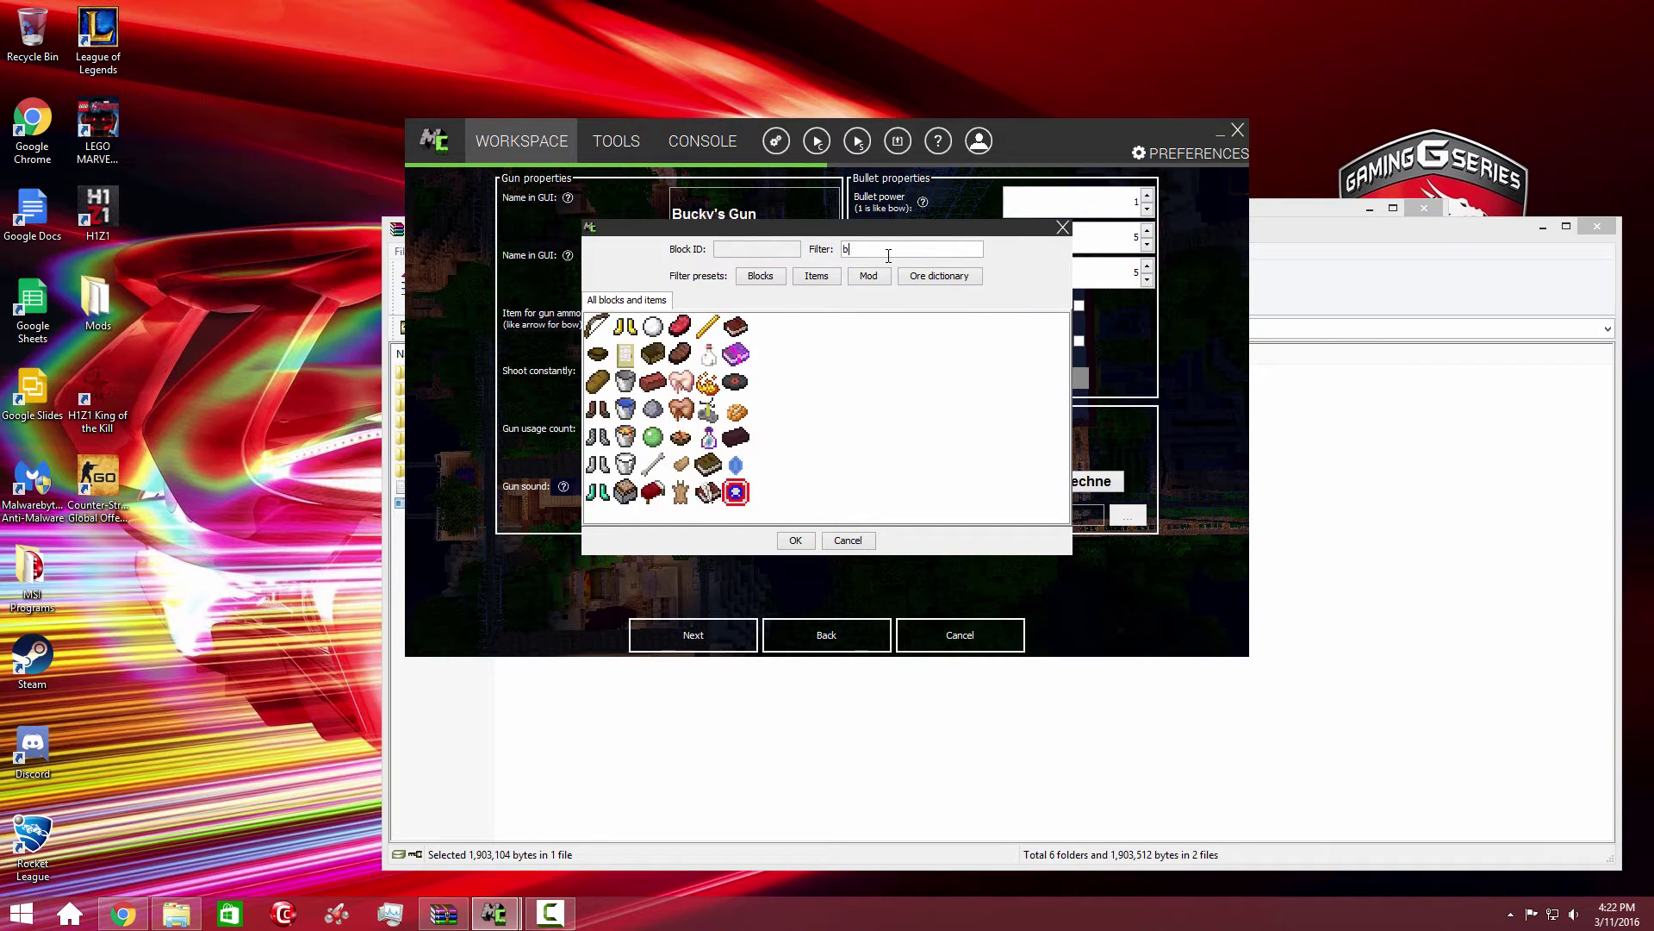
key(BackSpace)
key(BackSpace)
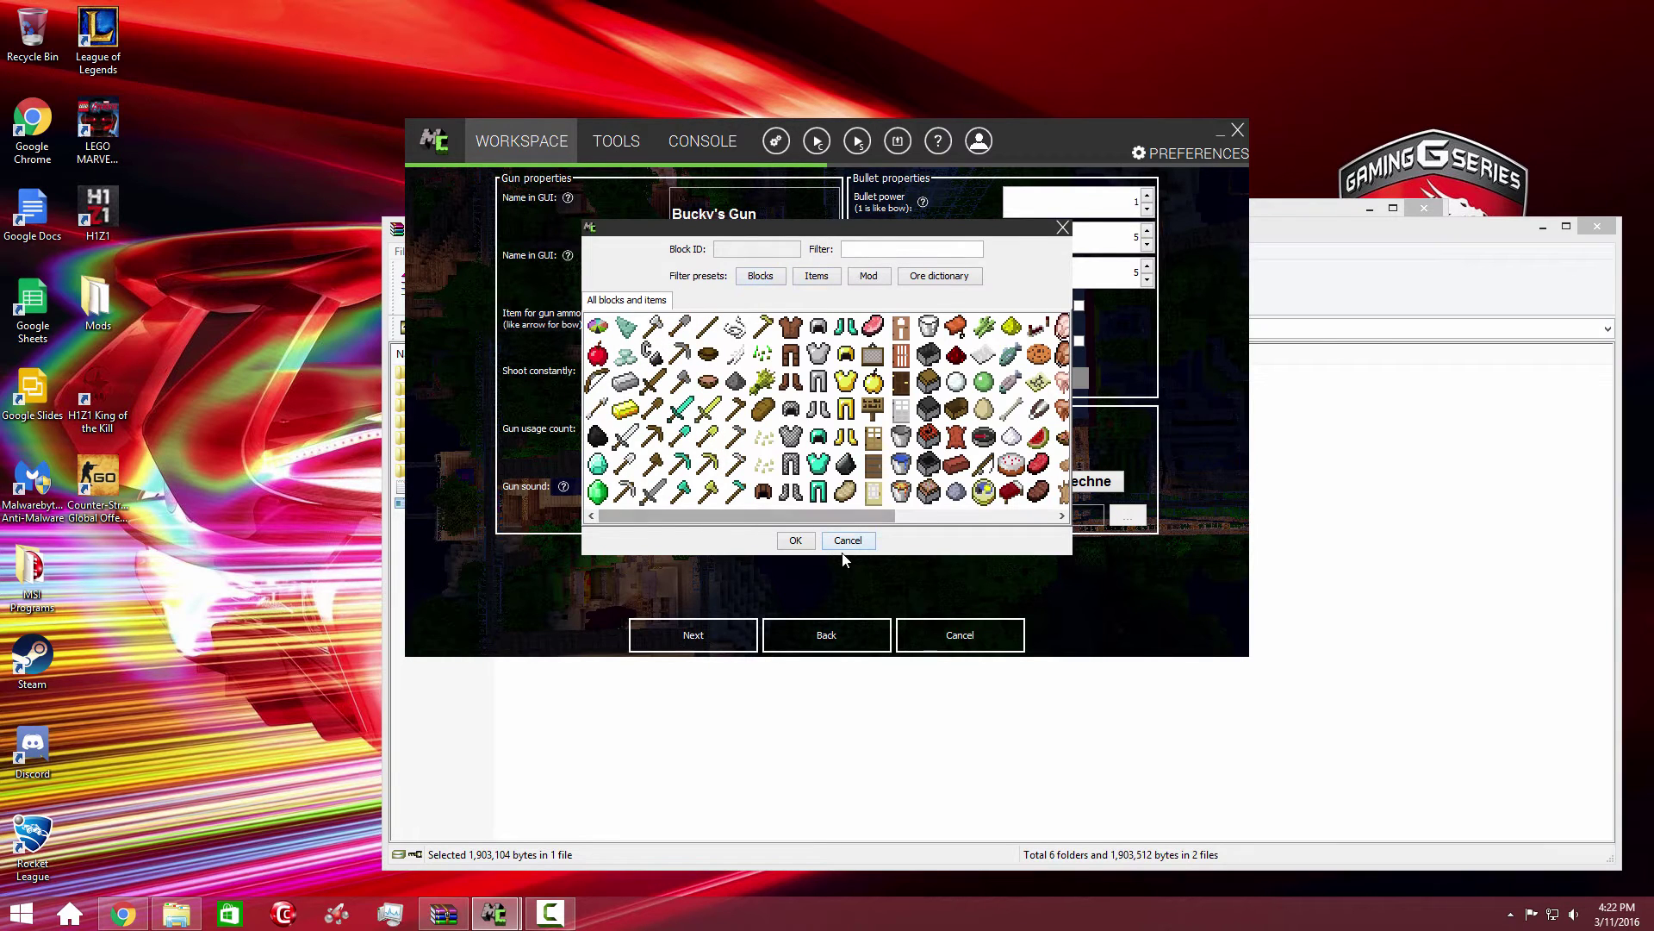
click(846, 543)
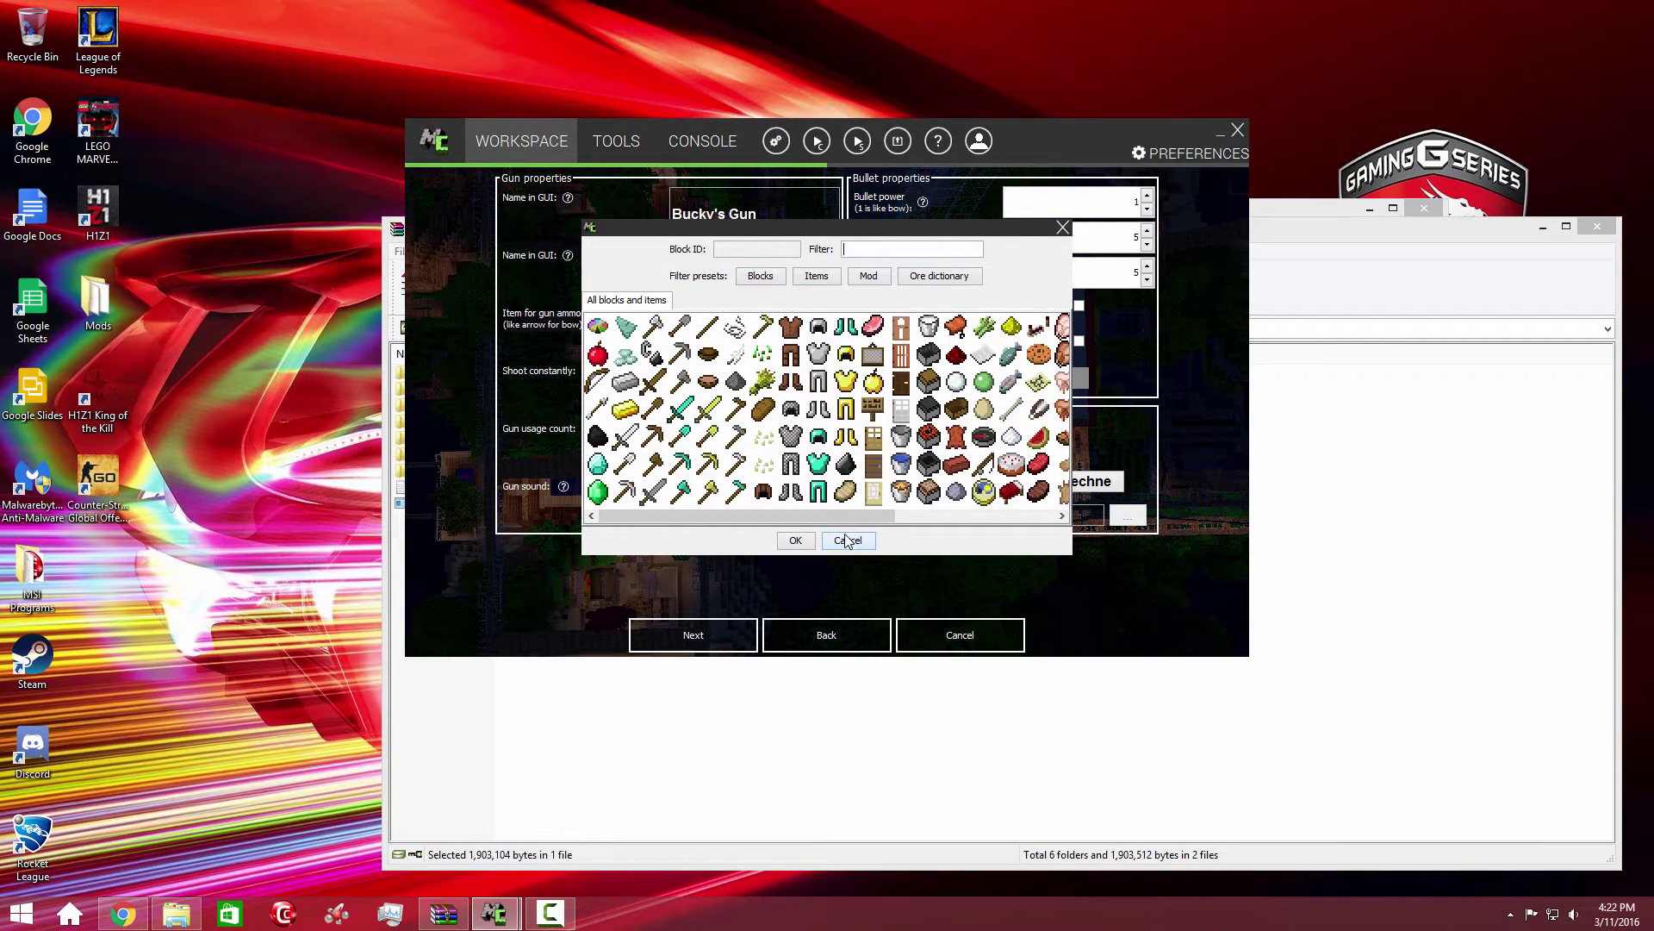
click(864, 545)
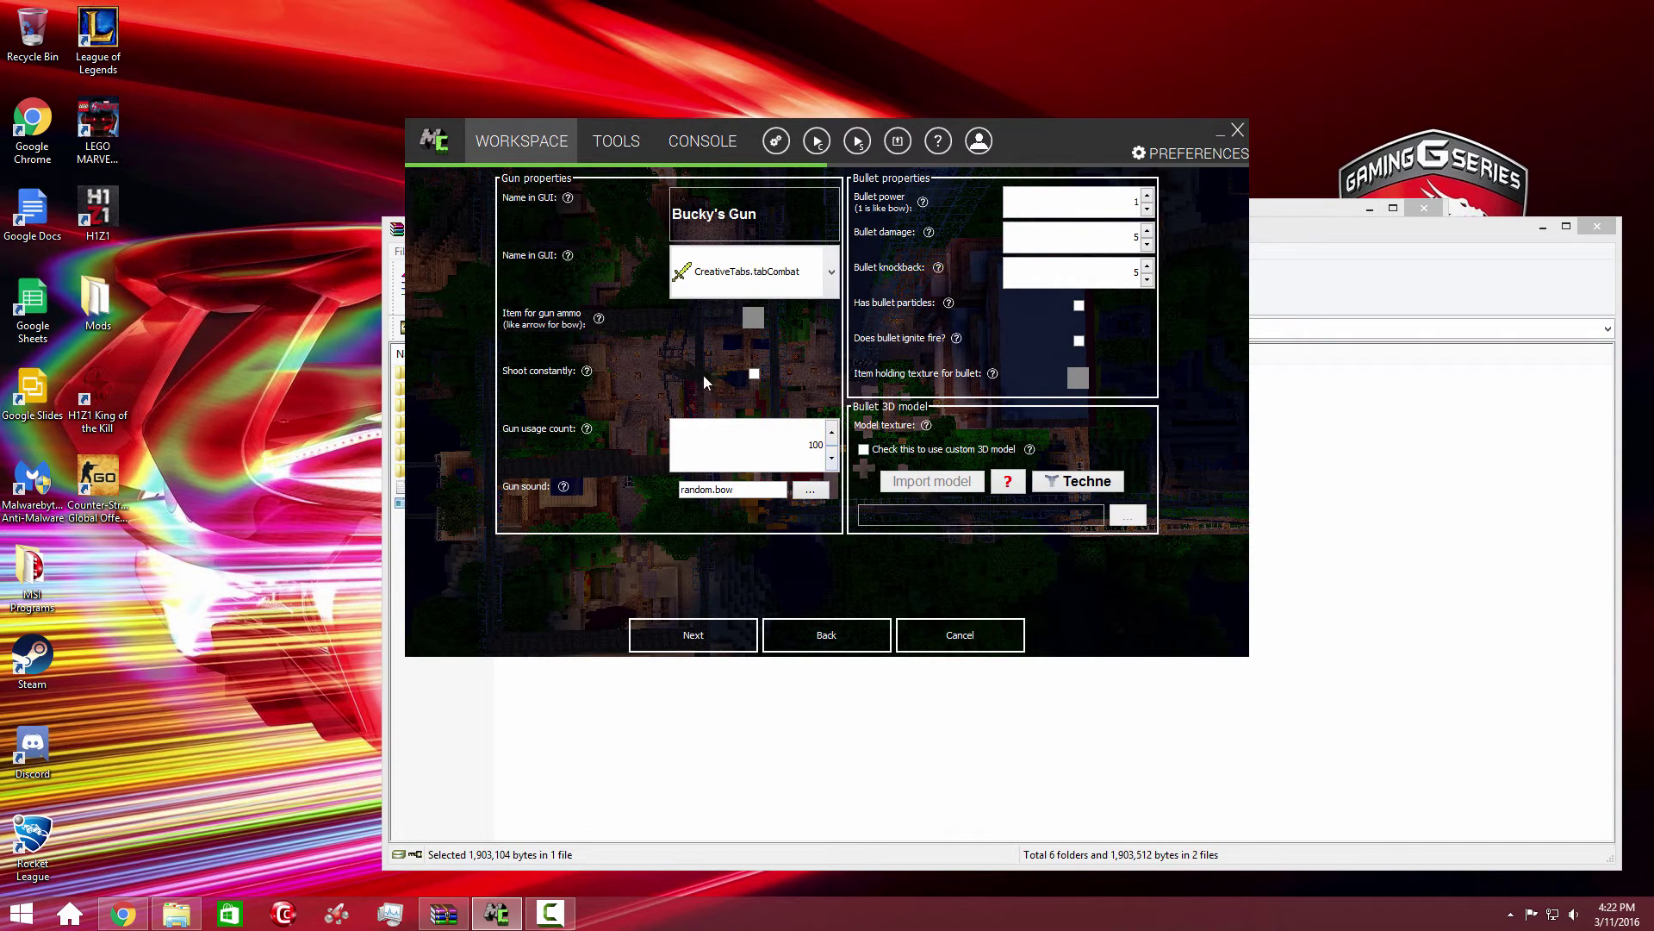
Enable Shoot constantly, set usage count to 1000, and choose the fireworks.blast gun sound
click(756, 374)
click(755, 374)
double_click(815, 443)
text(10)
click(802, 496)
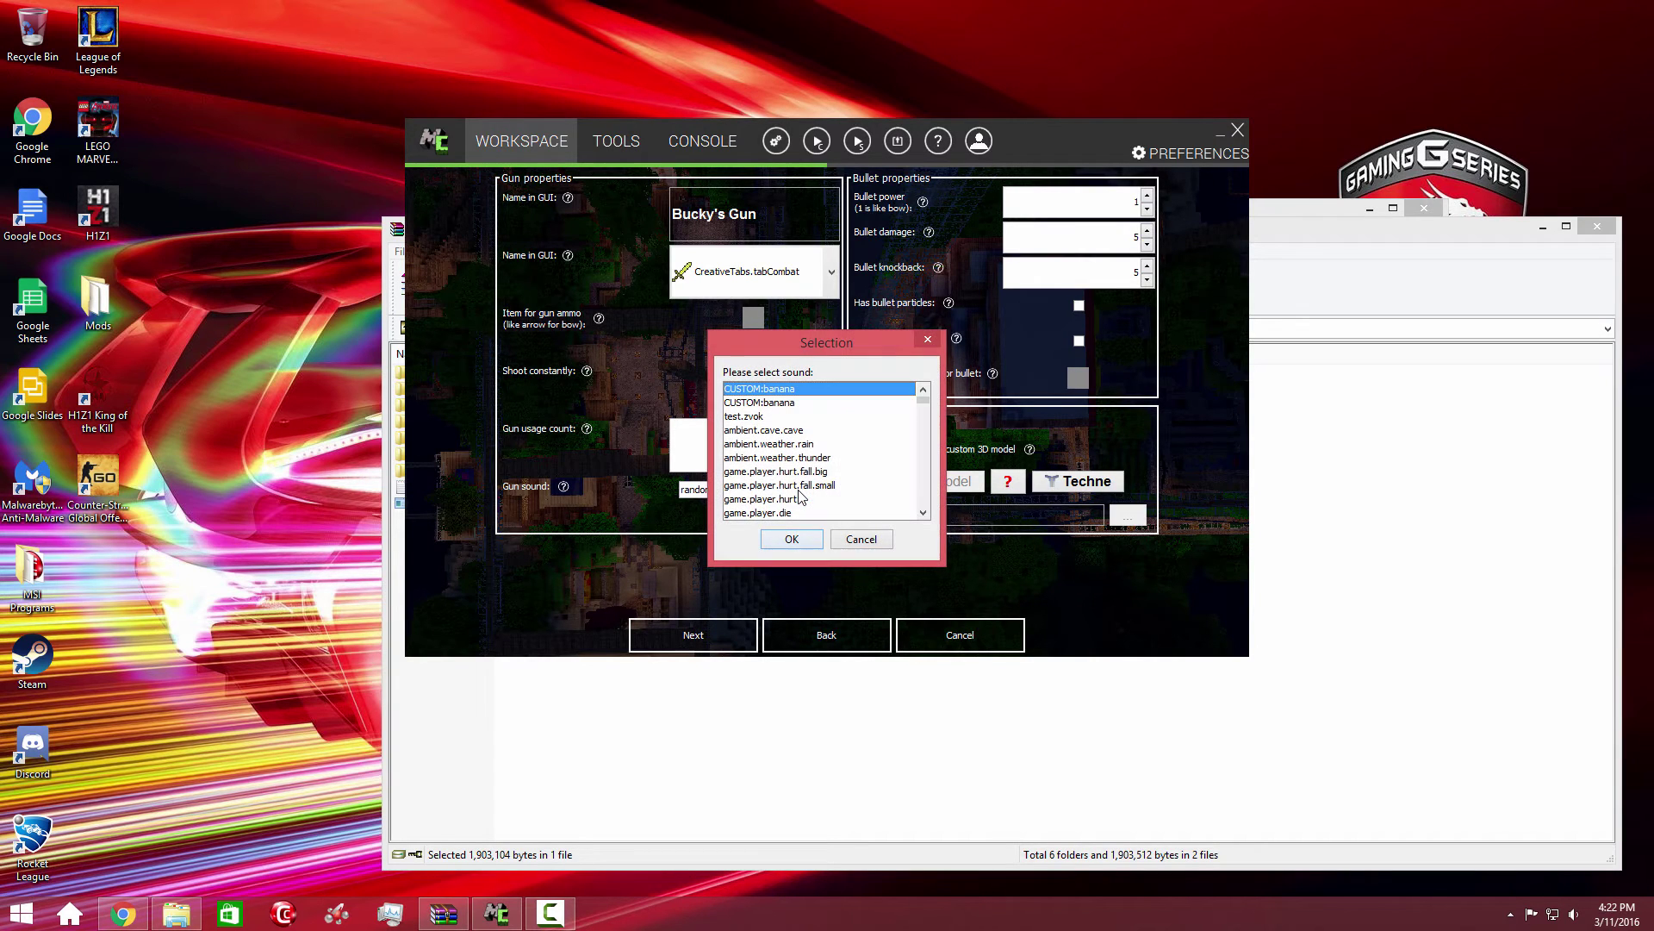
scroll(802, 497, down, 2)
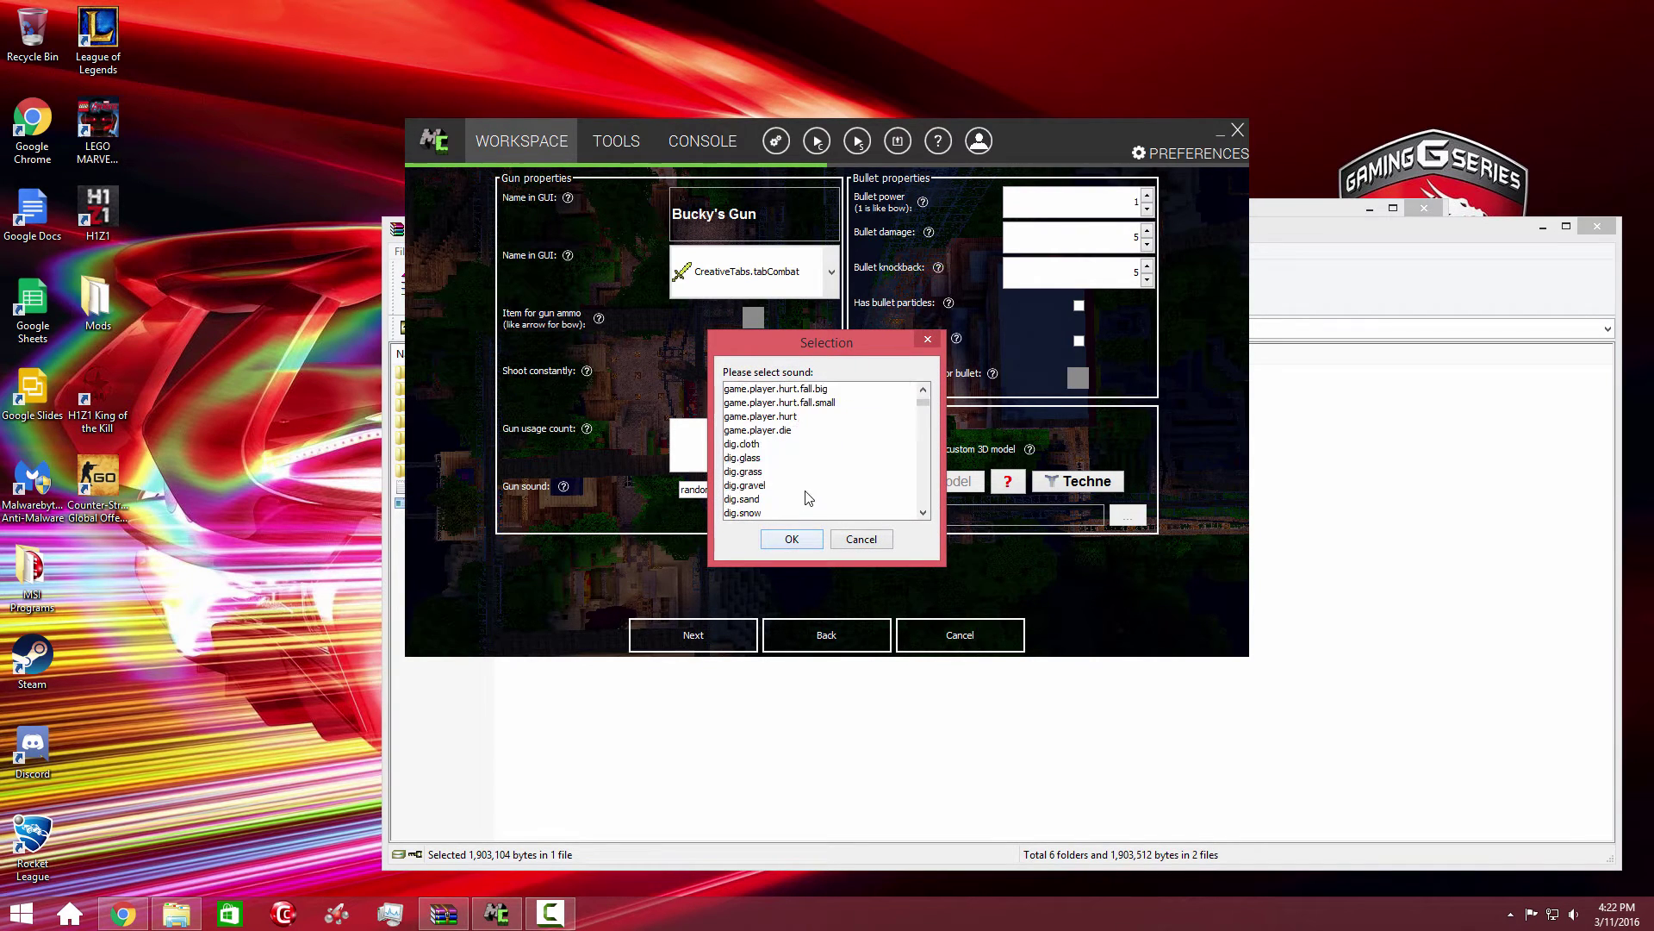
scroll(807, 499, down, 2)
scroll(810, 502, down, 2)
scroll(812, 505, down, 2)
scroll(812, 505, down, 1)
scroll(811, 506, down, 1)
scroll(813, 506, down, 1)
scroll(810, 508, up, 2)
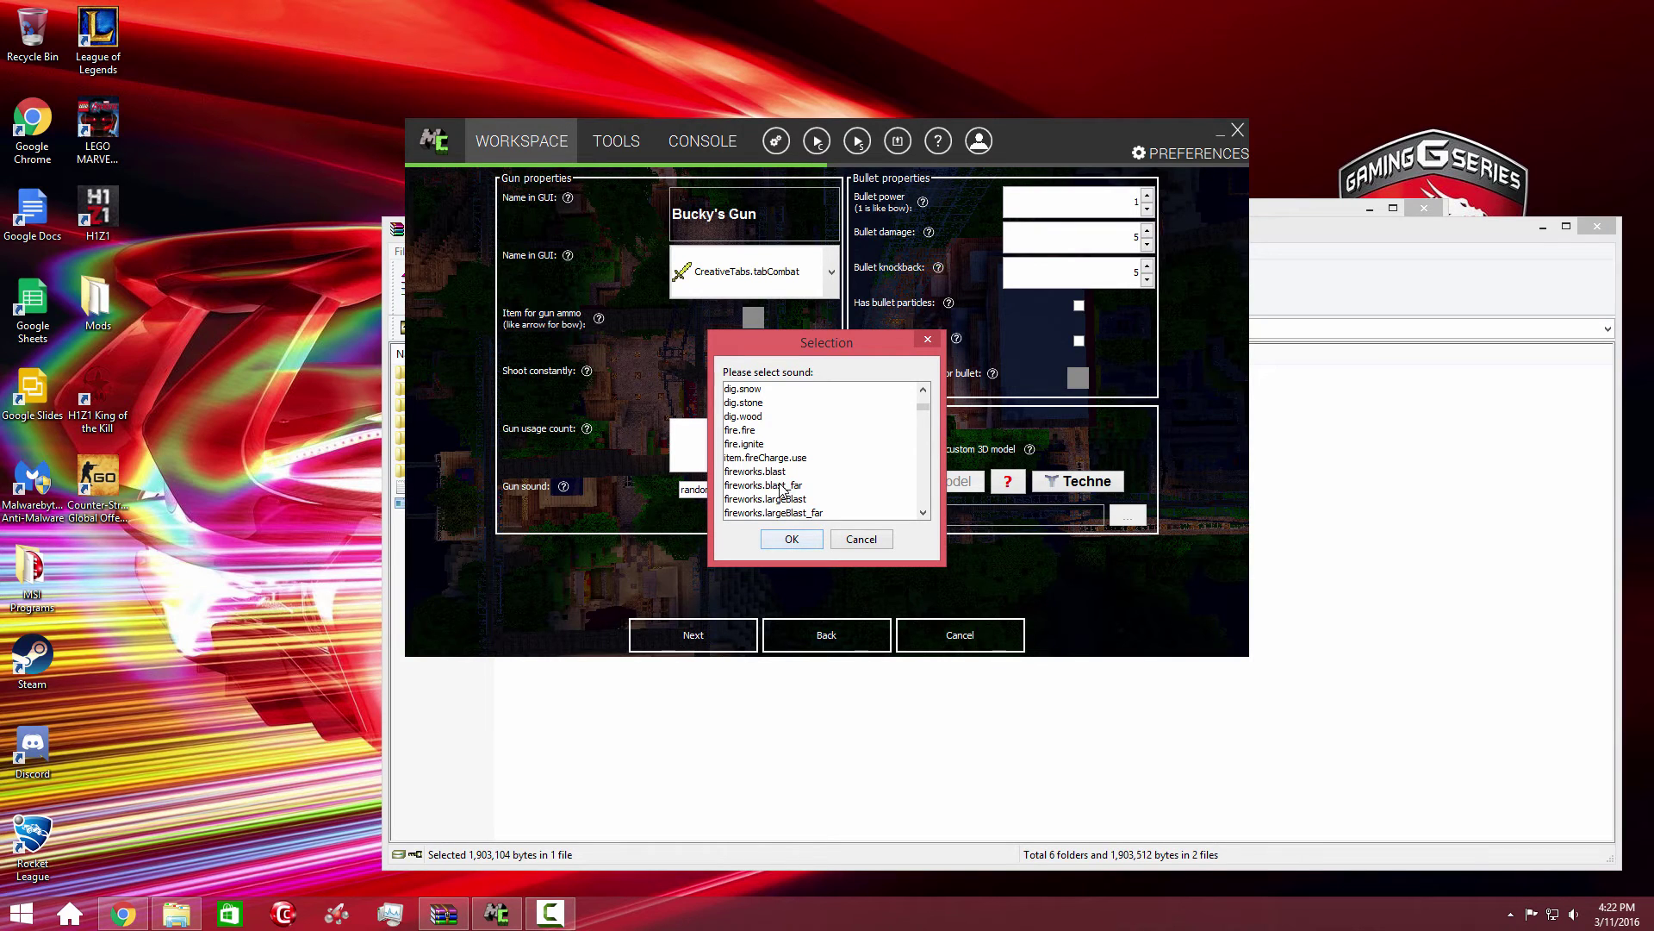
scroll(812, 489, down, 1)
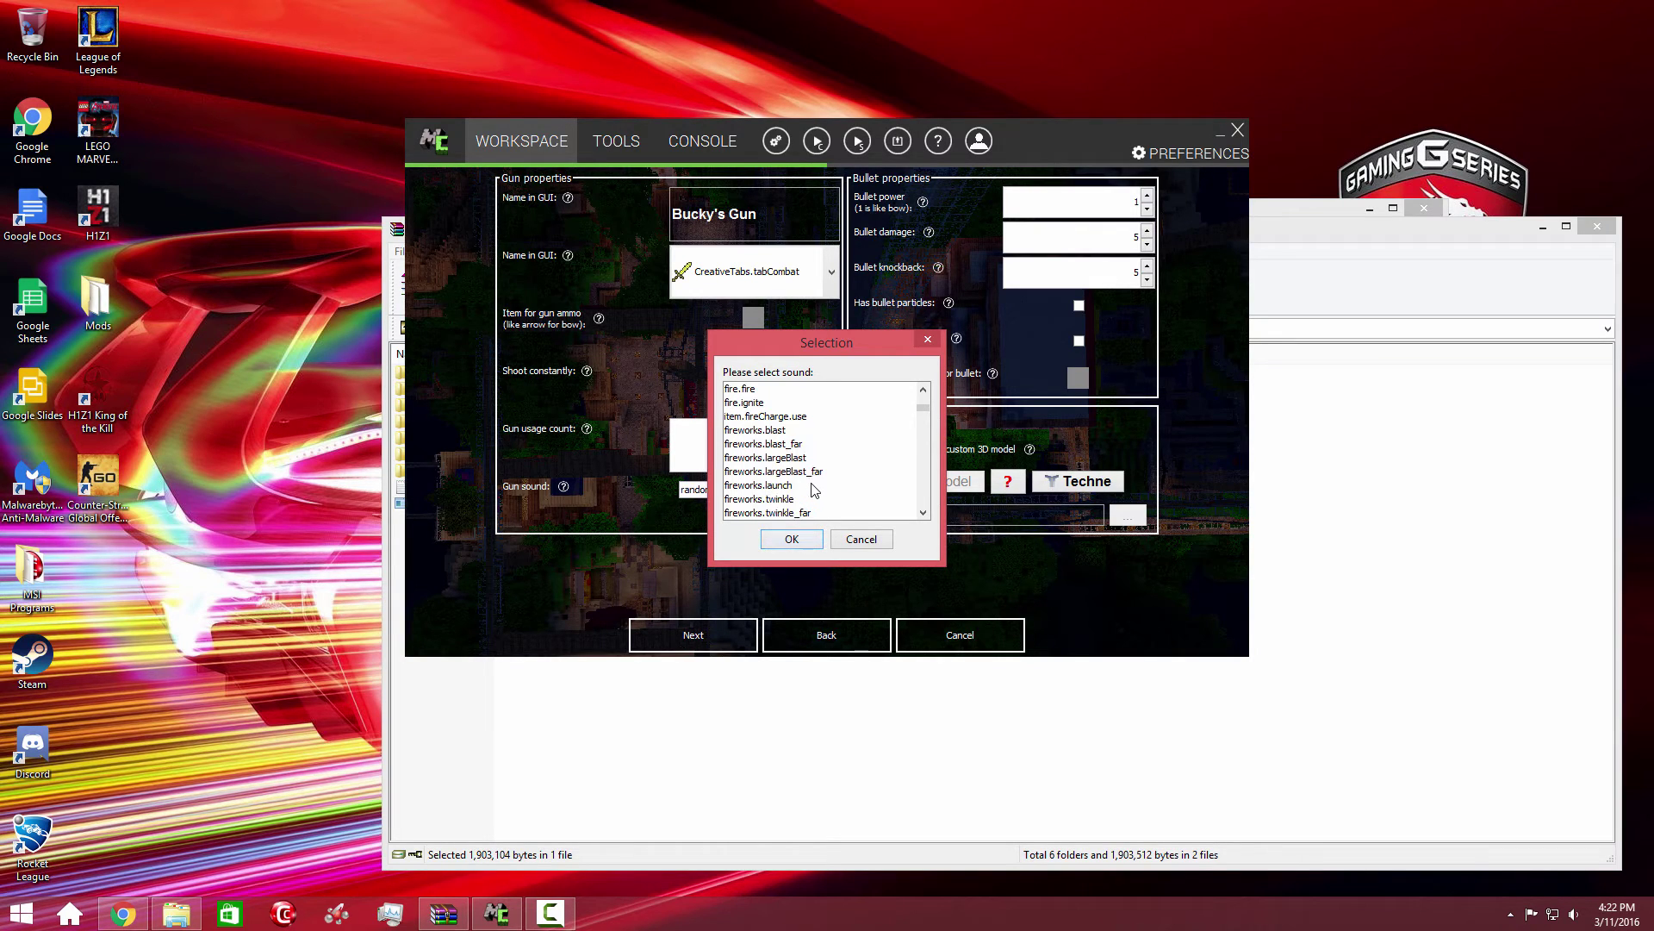
click(774, 431)
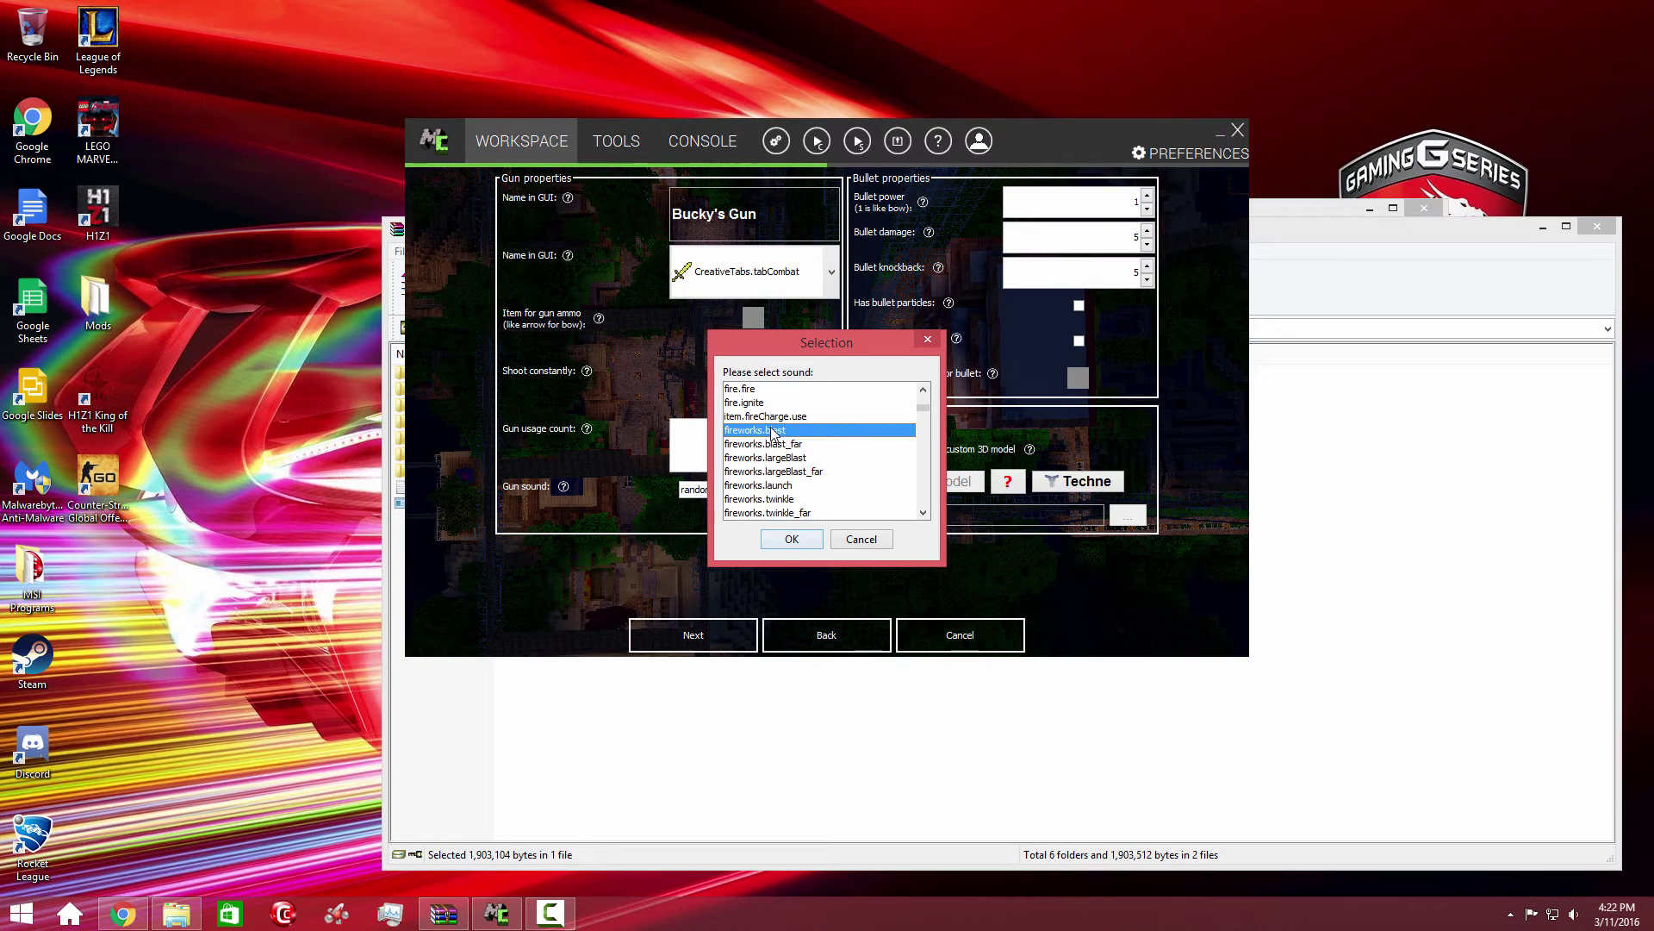
click(782, 542)
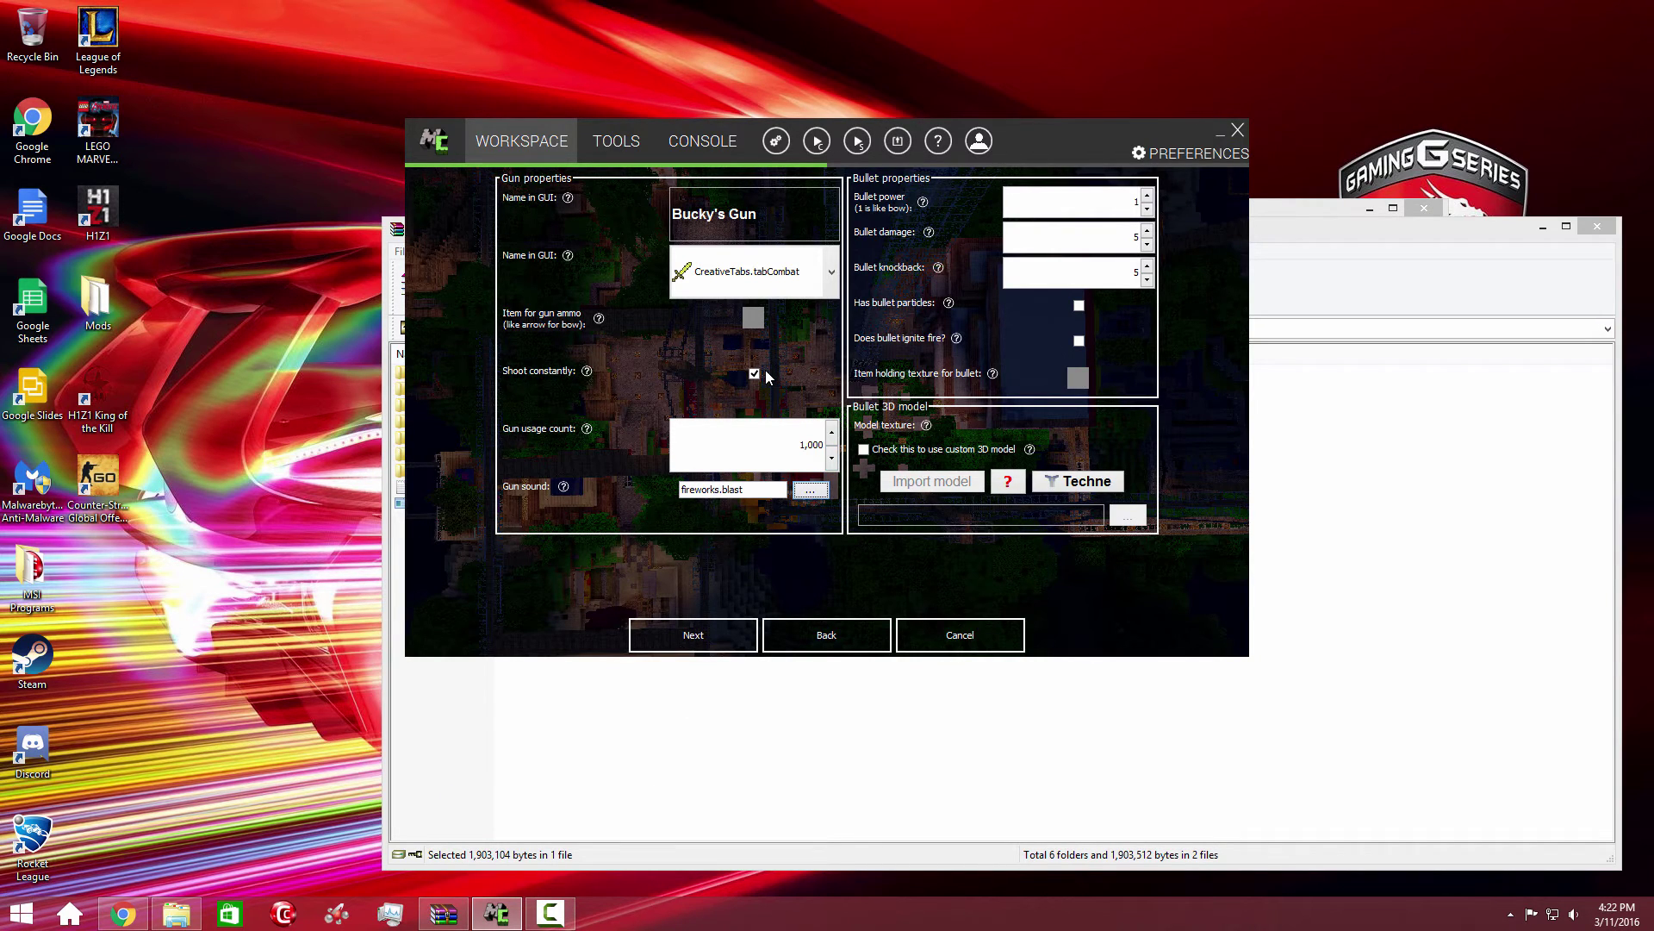
Enter bullet power 3 and damage 4, and lower knockback to 3
double_click(1139, 198)
text(3)
click(1147, 243)
double_click(1134, 236)
text(4)
click(1146, 278)
click(1147, 283)
Cancel the bullet texture chooser and set Arrow as the gun's ammo item
click(1076, 379)
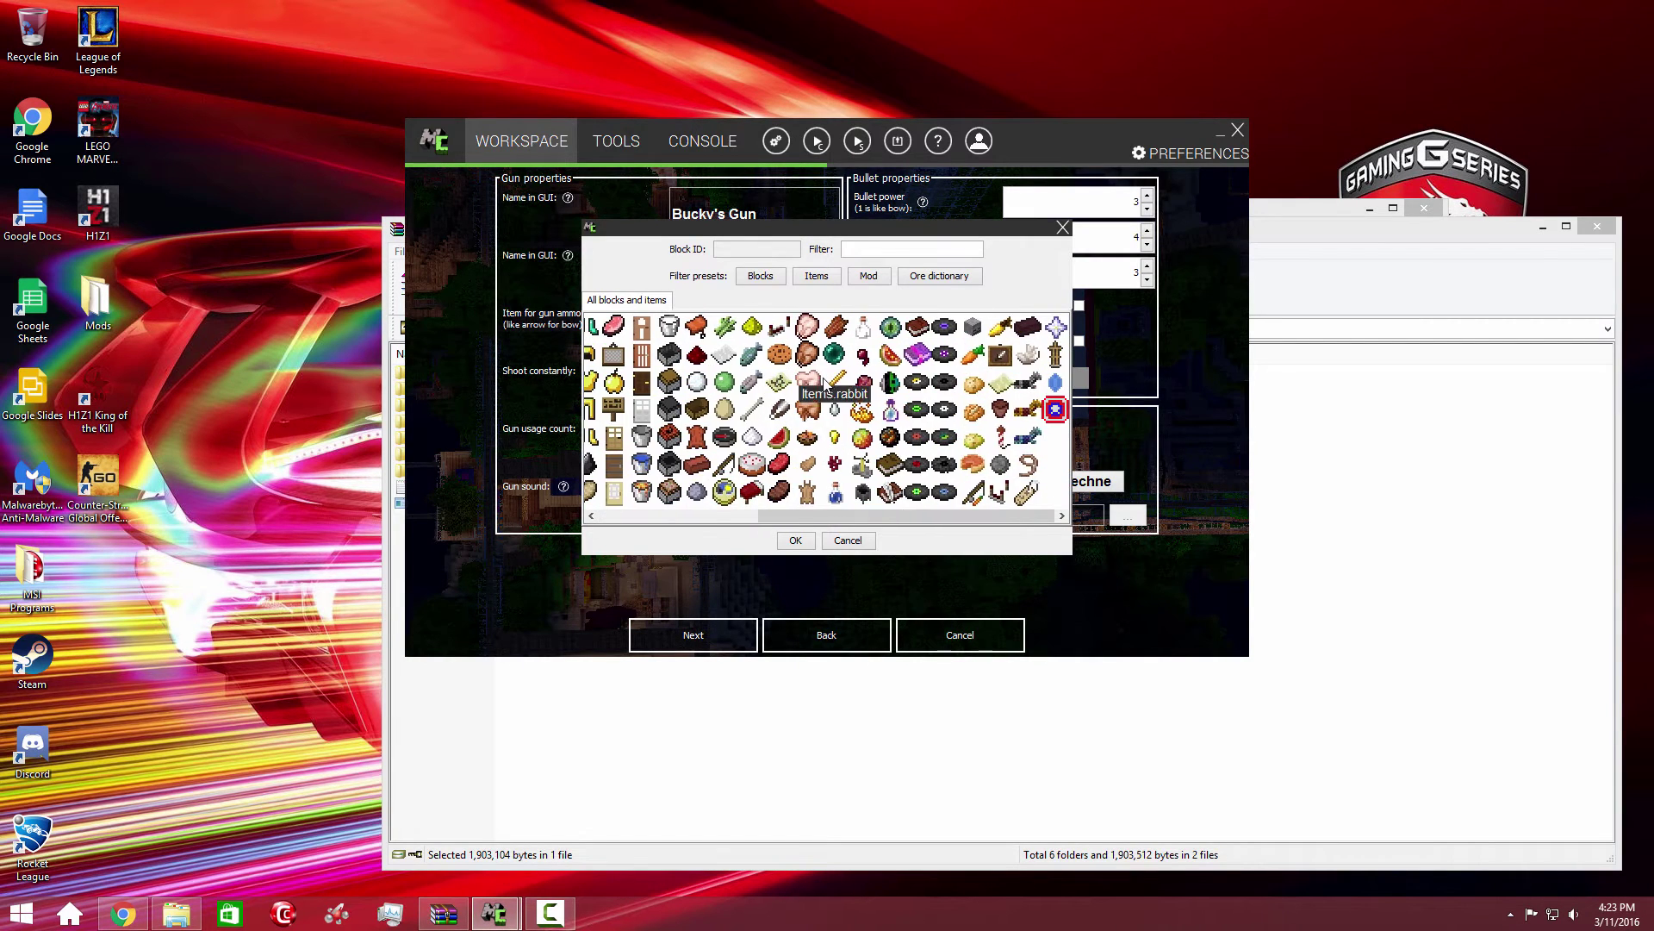
scroll(970, 439, left, 4)
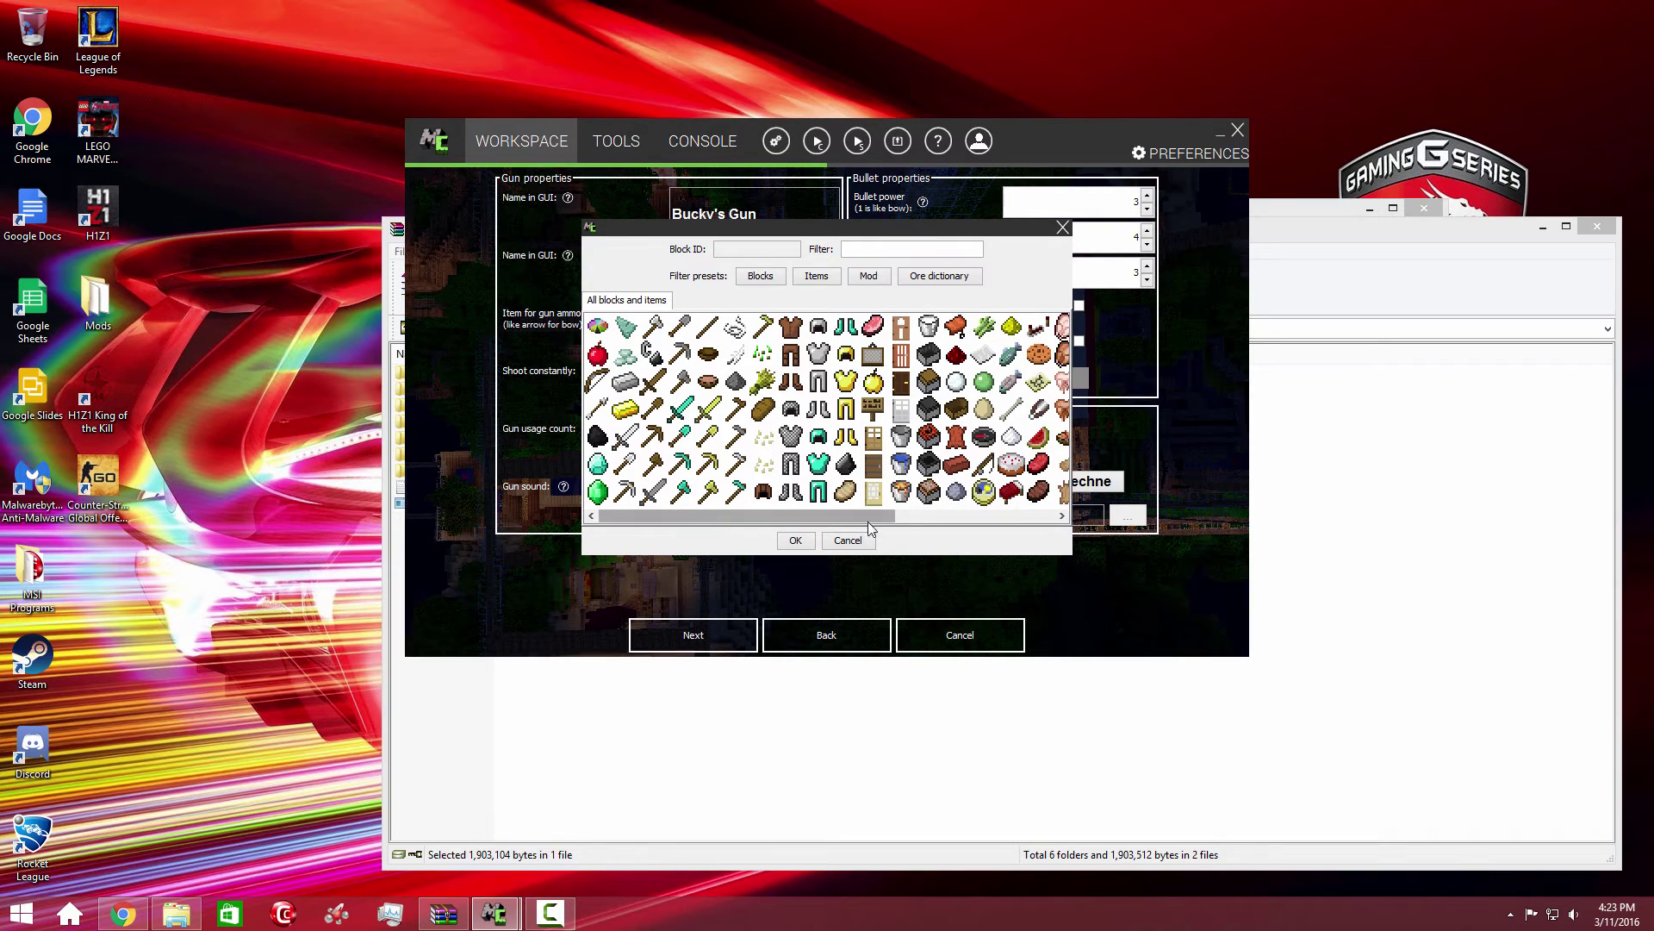
click(849, 541)
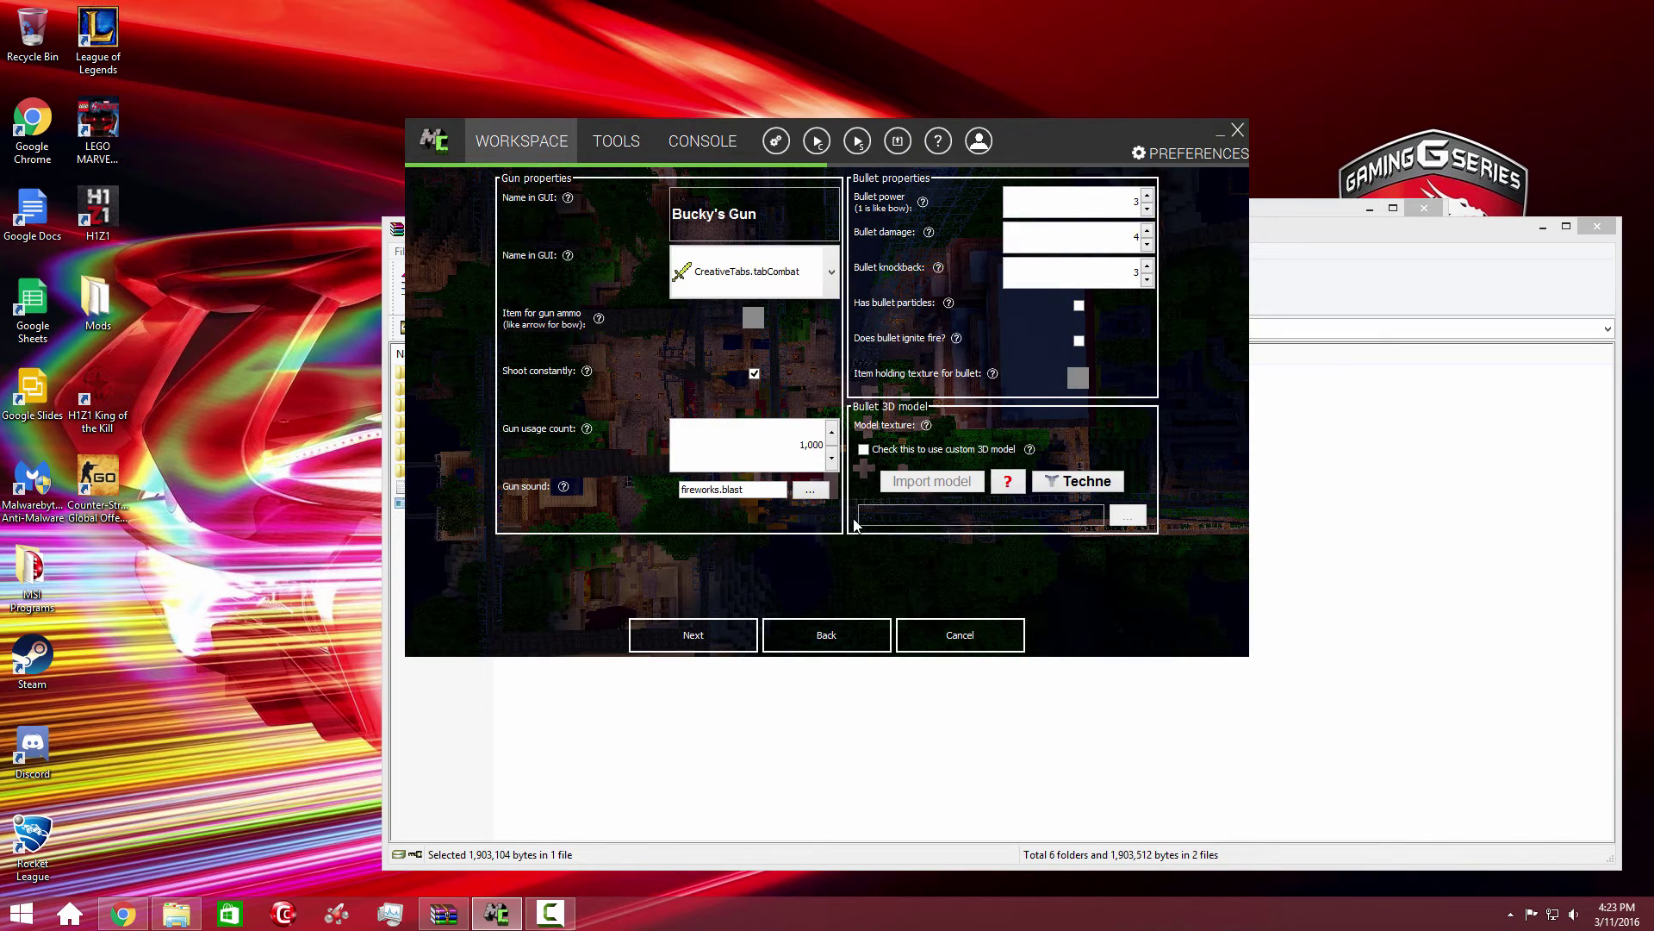
click(753, 318)
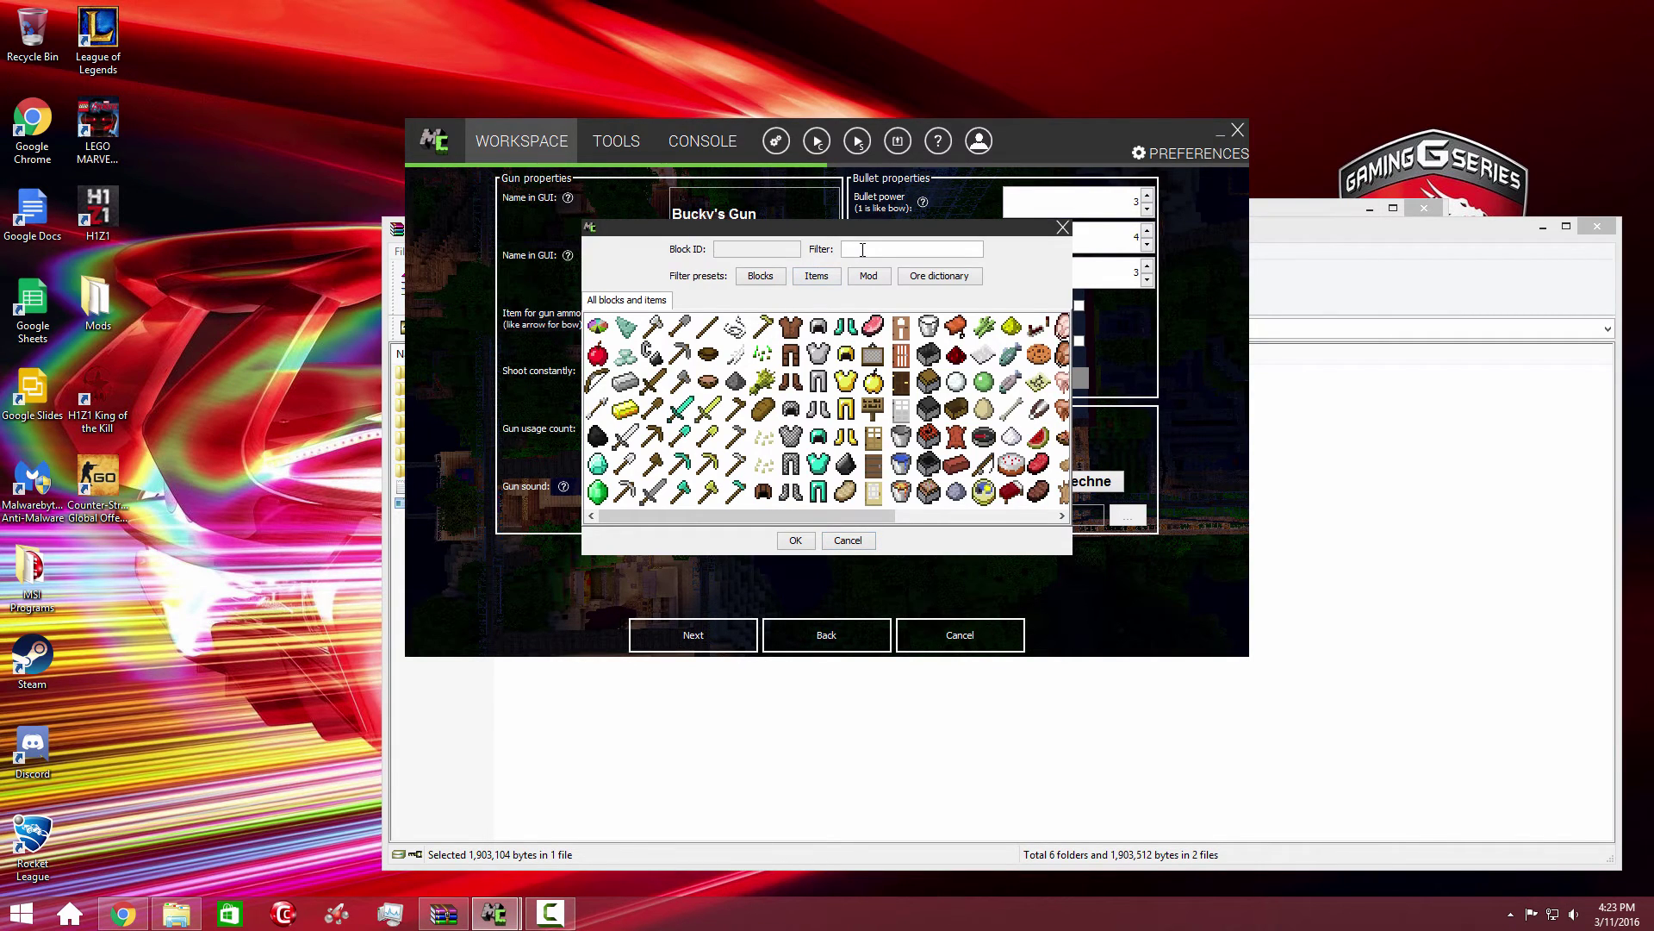
text(bu)
key(BackSpace)
key(BackSpace)
double_click(597, 405)
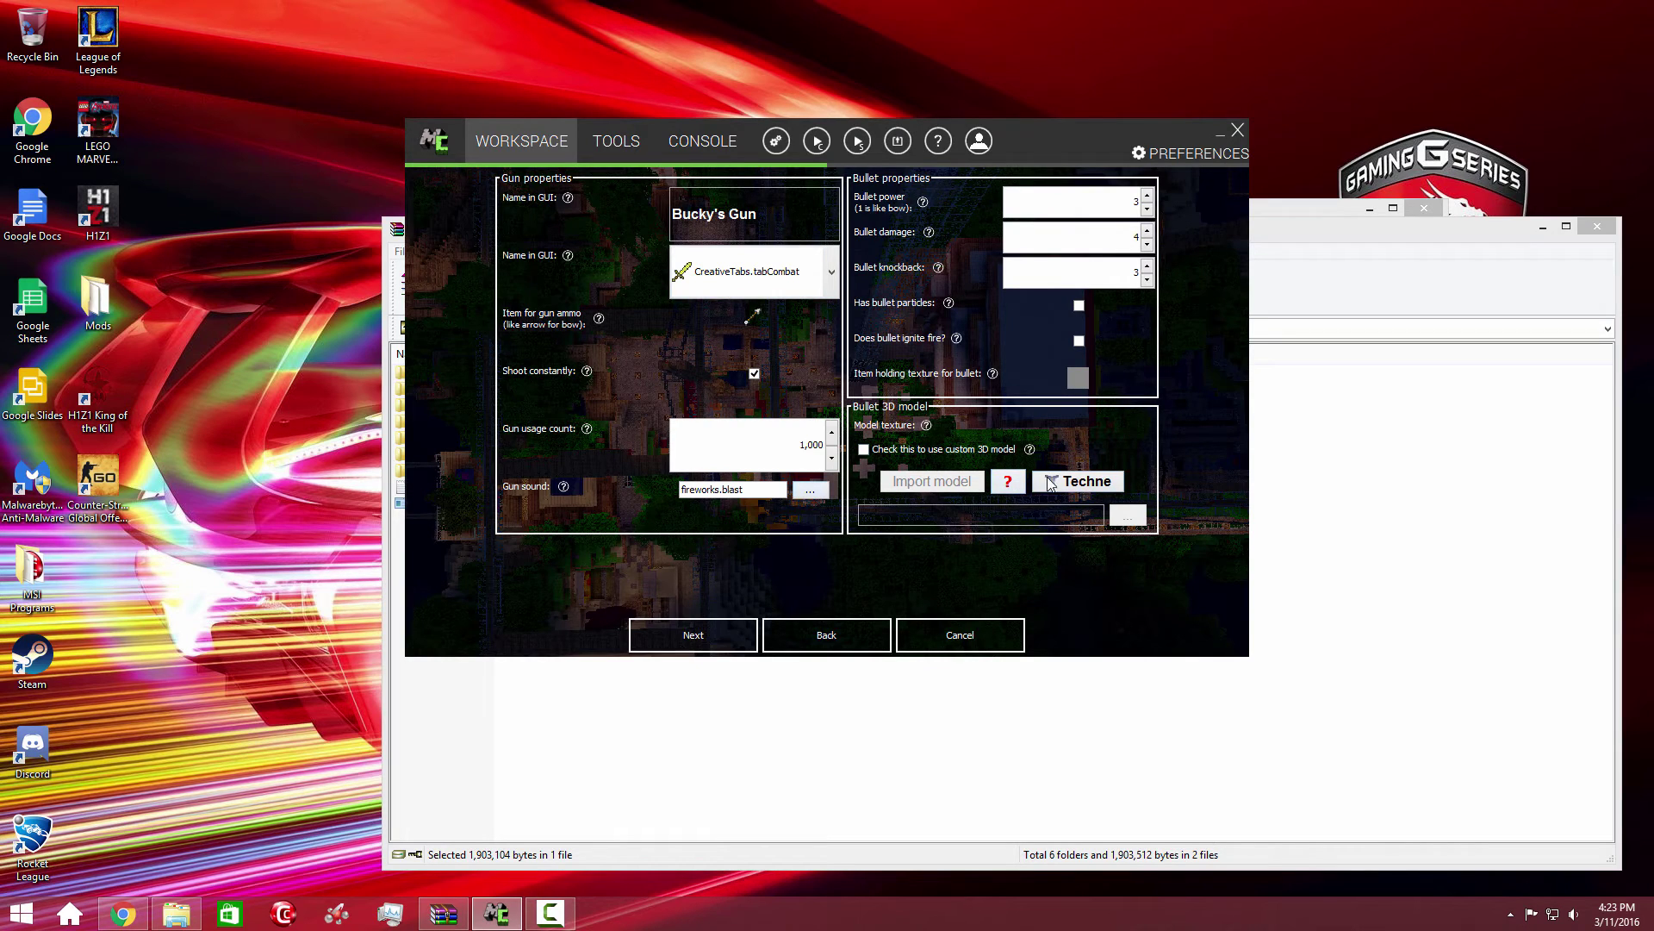
After two missing-item warnings, set Arrow as the bullet texture item
click(693, 647)
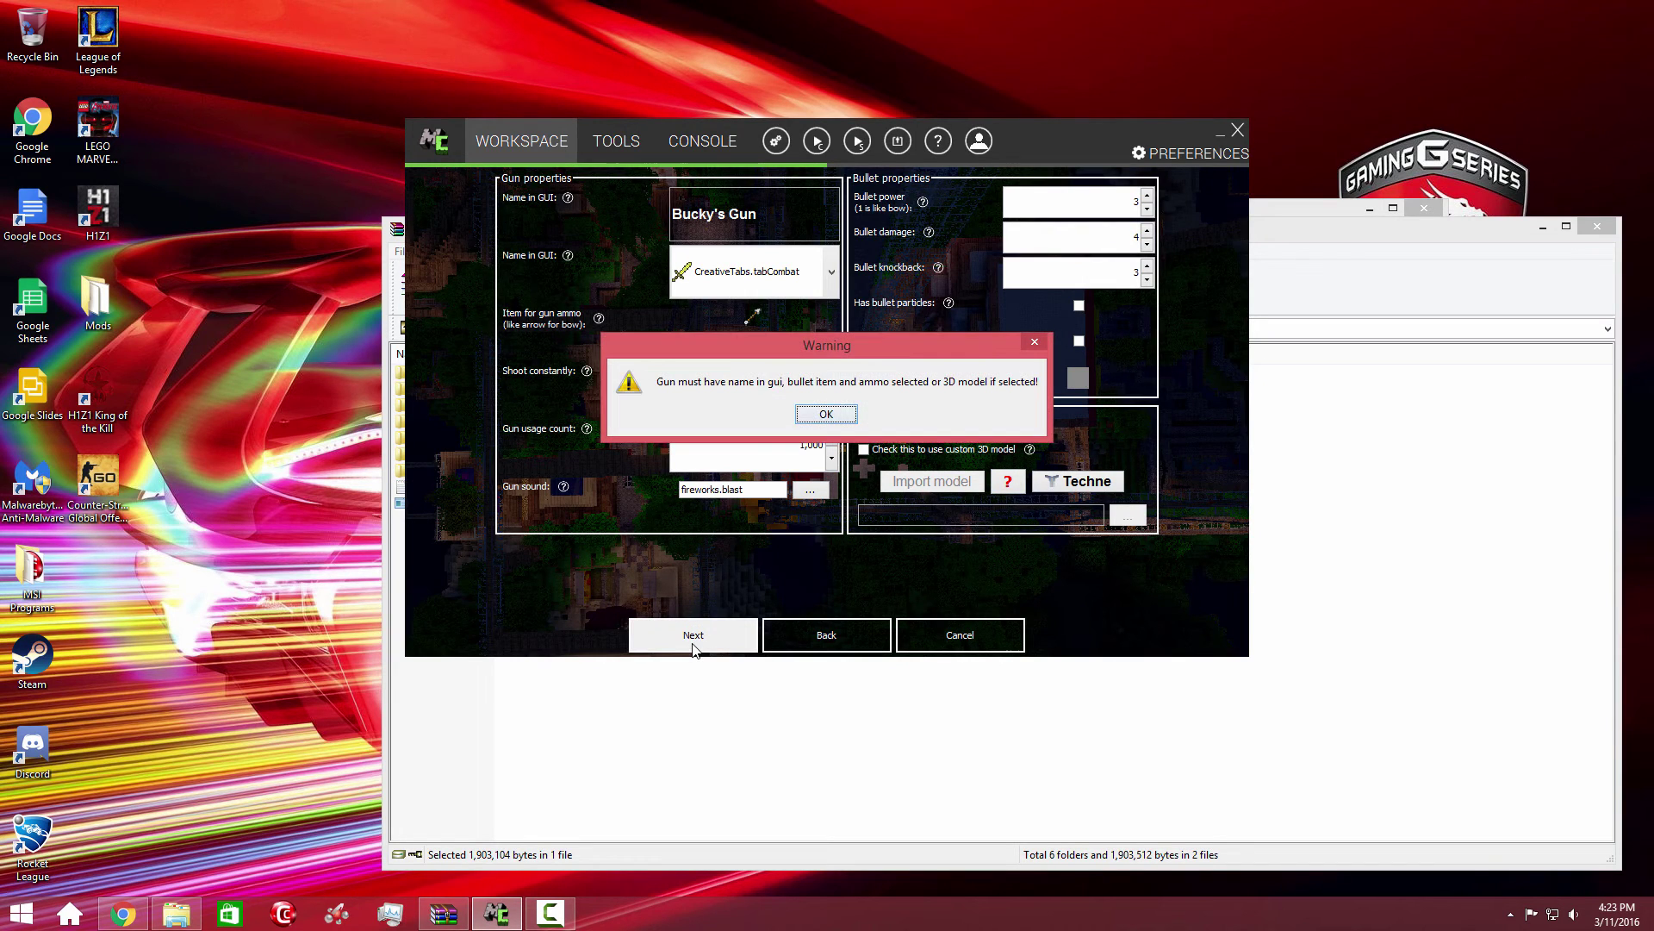
click(802, 417)
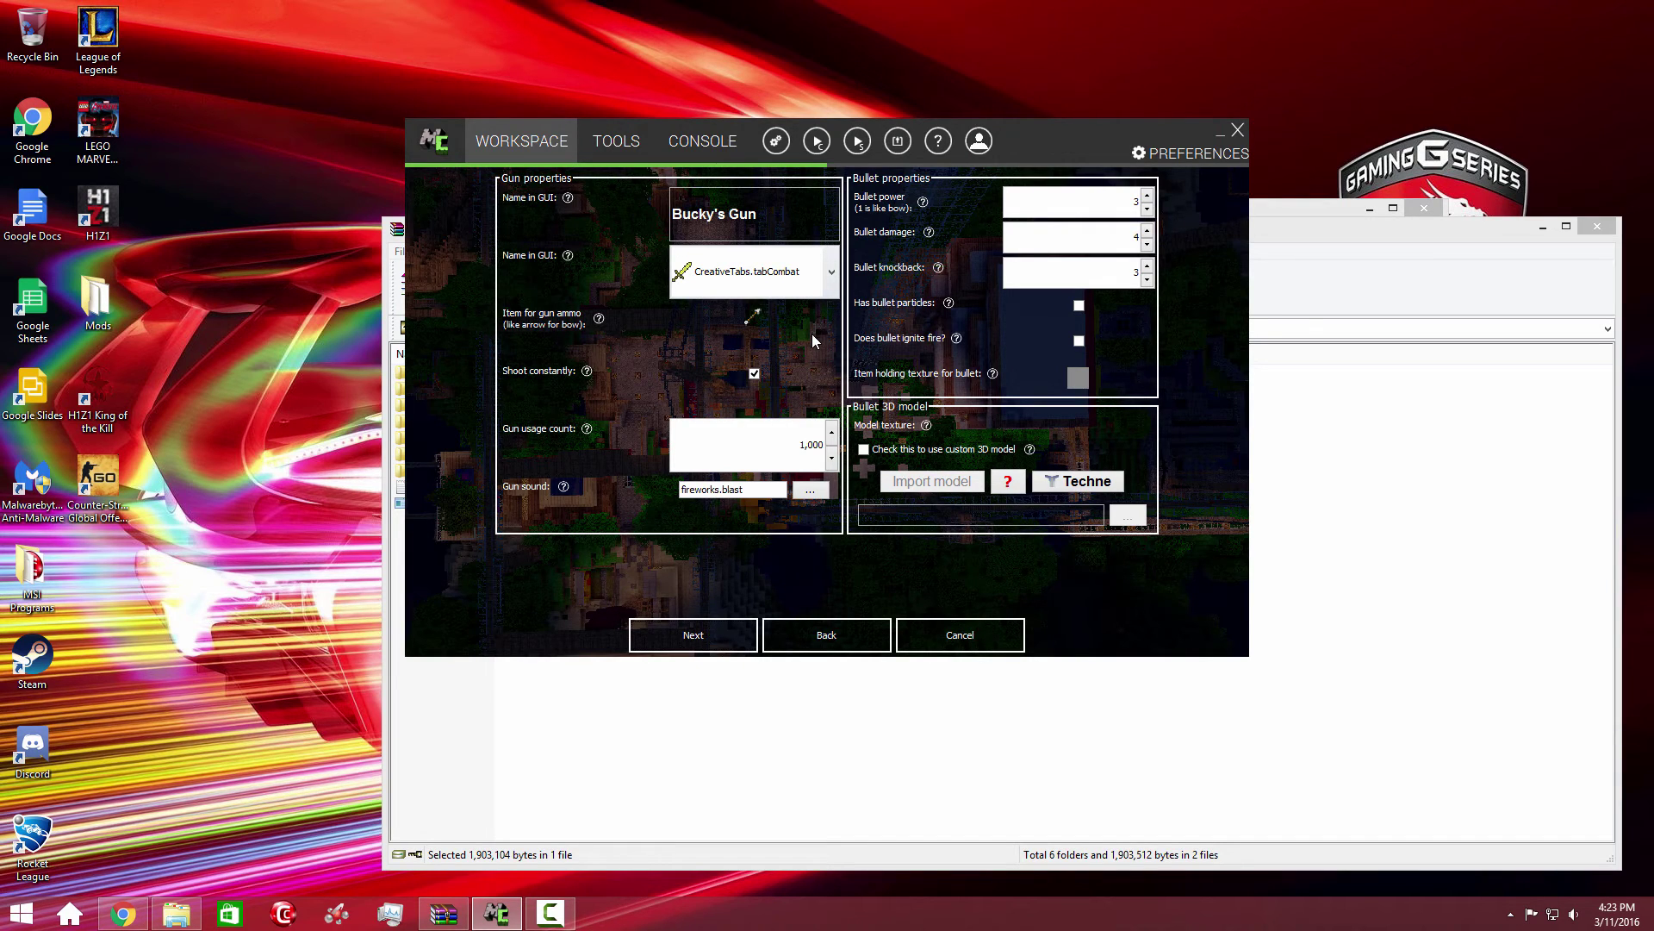
click(721, 635)
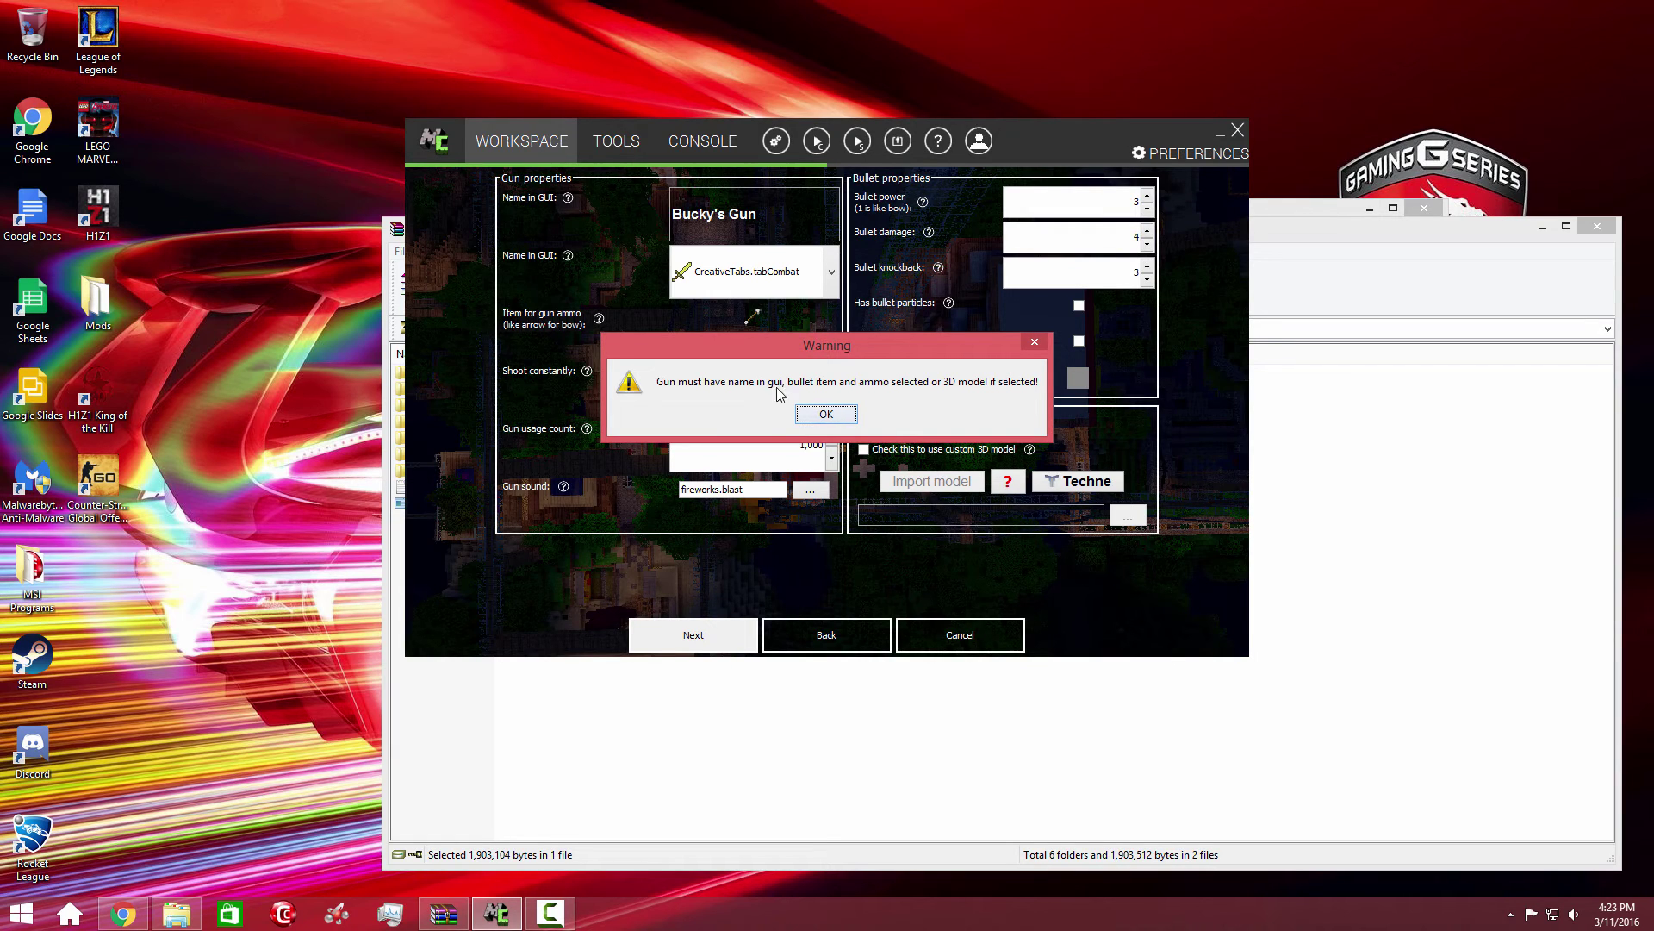
click(830, 416)
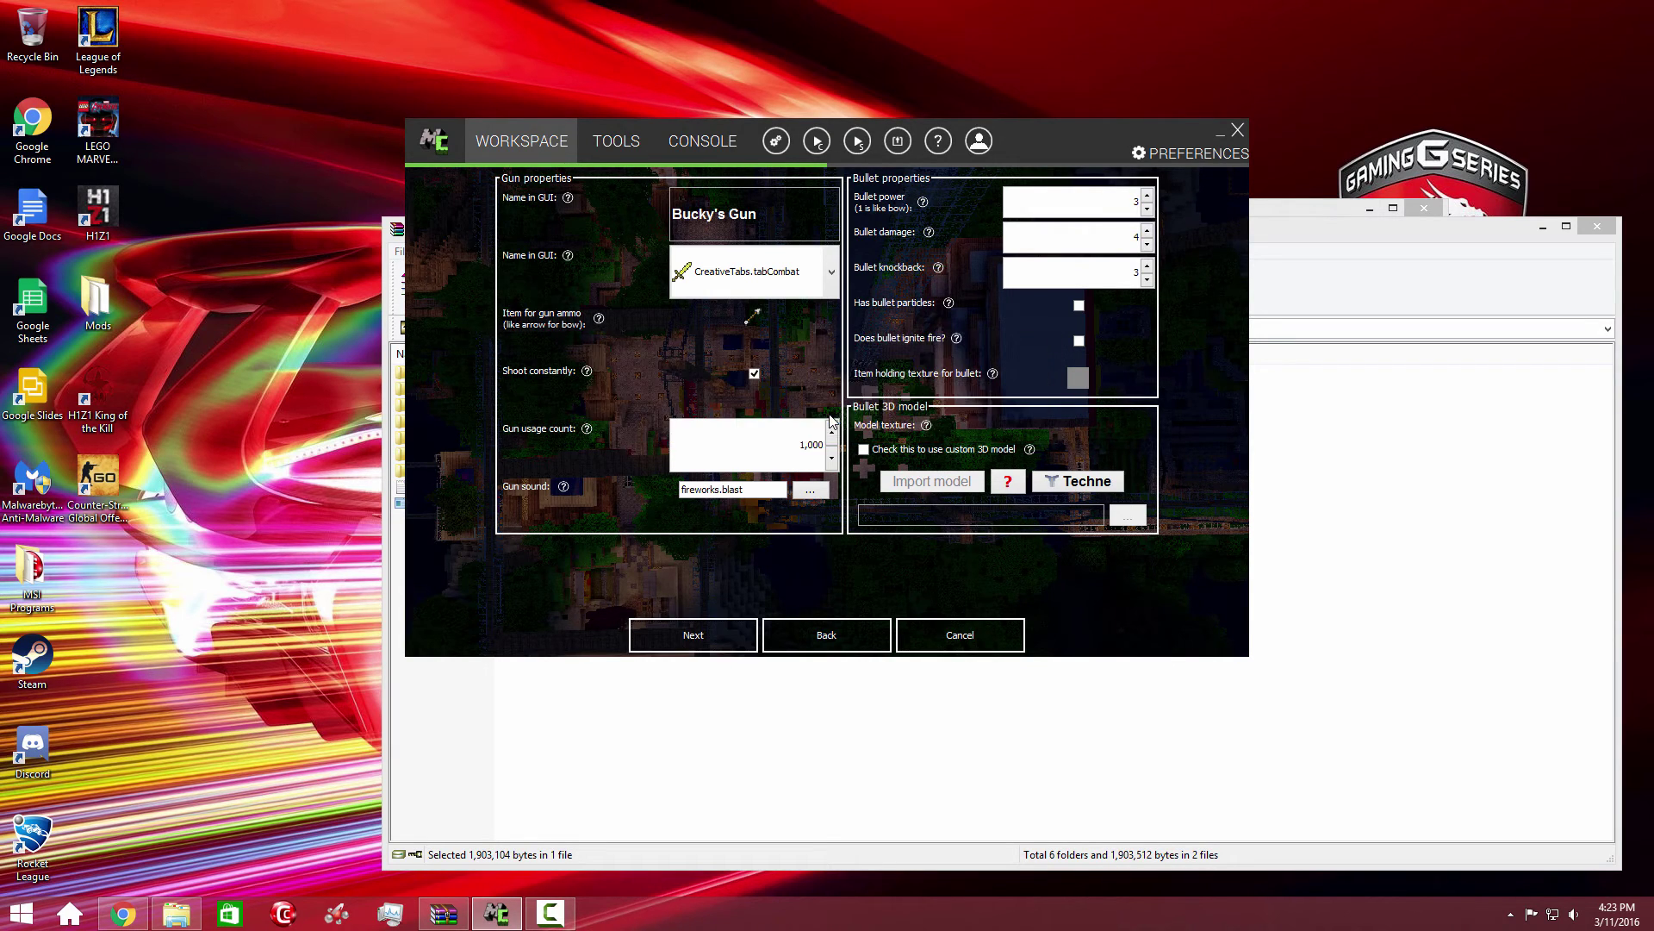
click(1078, 380)
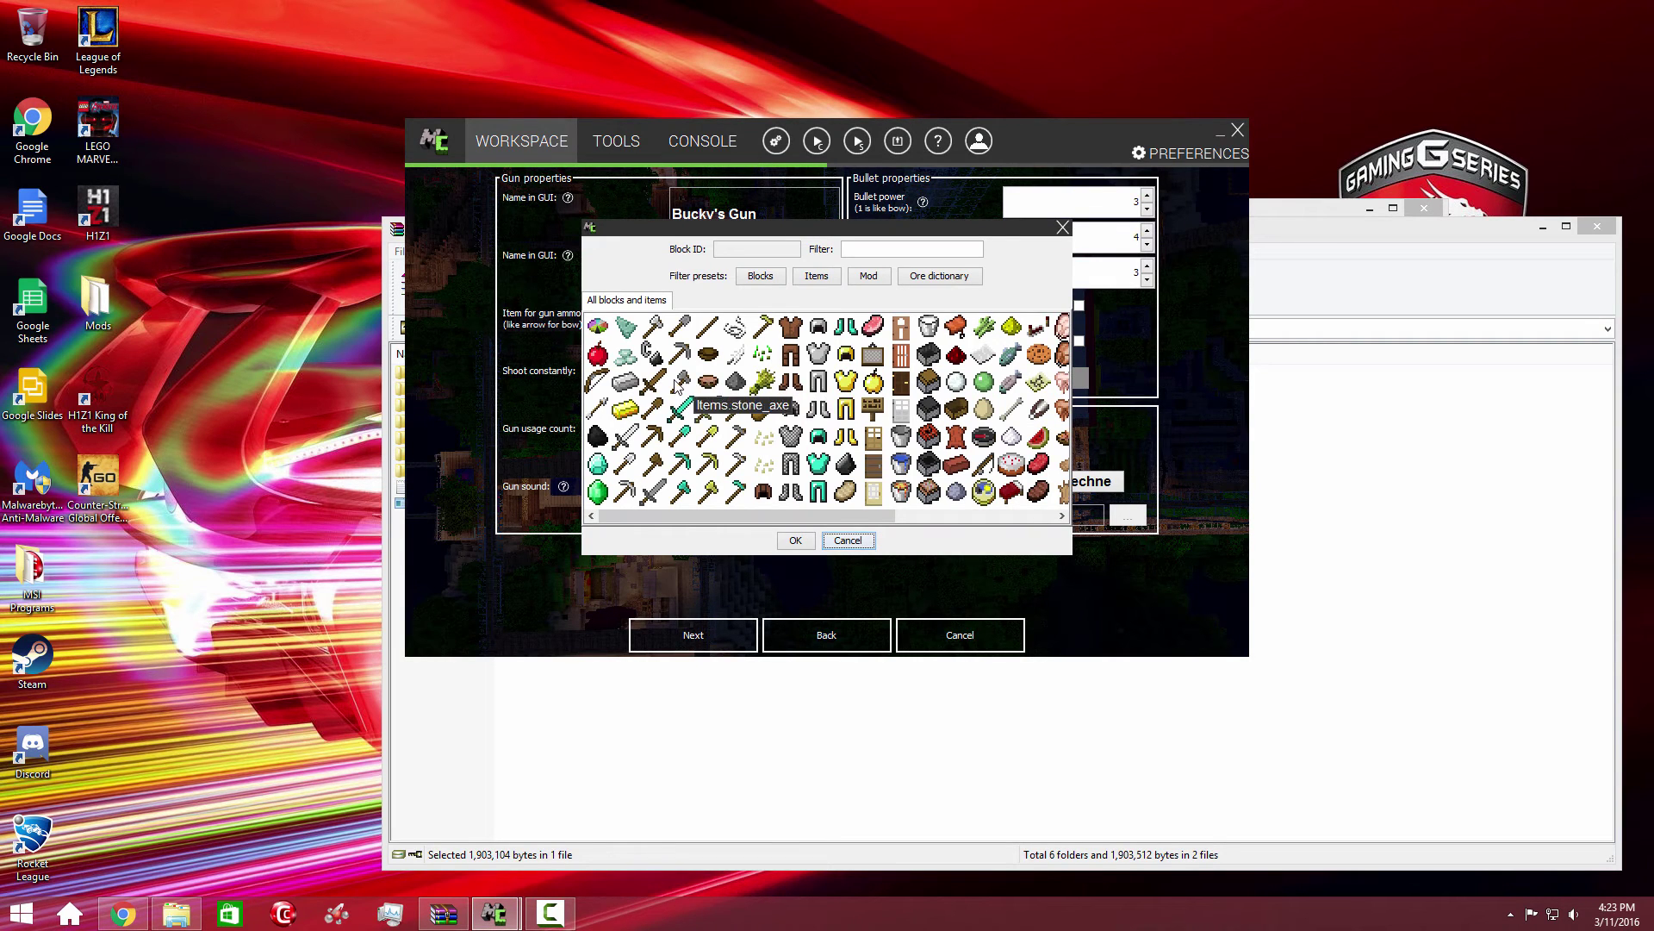
double_click(624, 430)
click(734, 642)
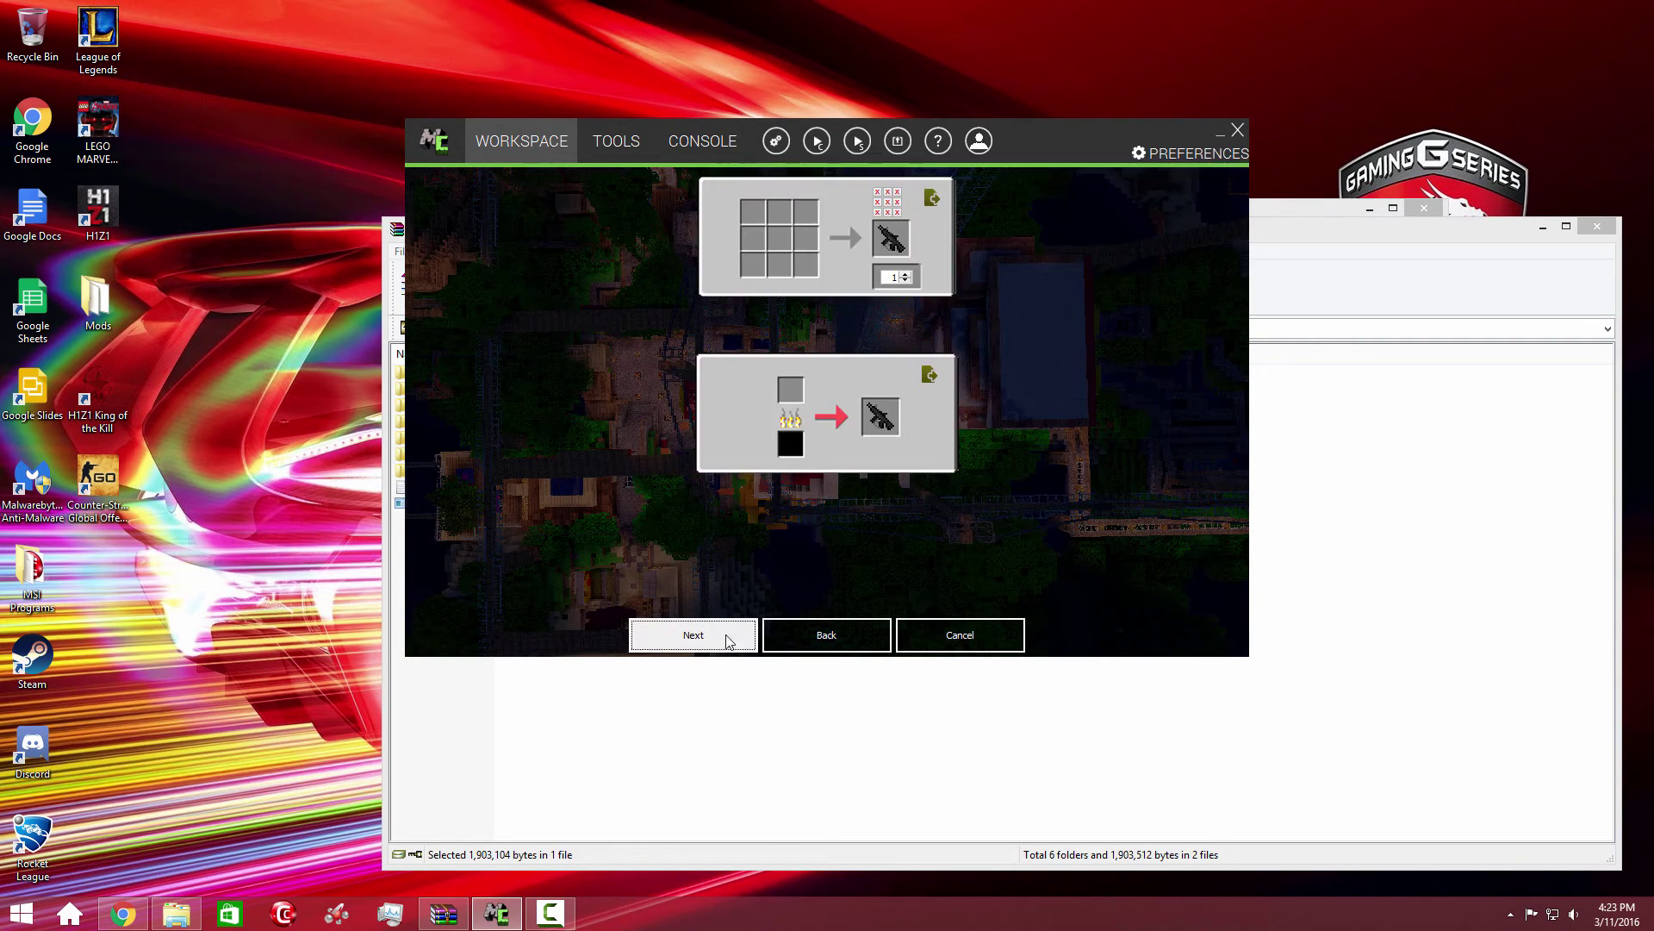
Put Iron Ingots in the top-left, centre, bottom-right and bottom-middle crafting slots
click(752, 212)
click(887, 251)
text(Iro)
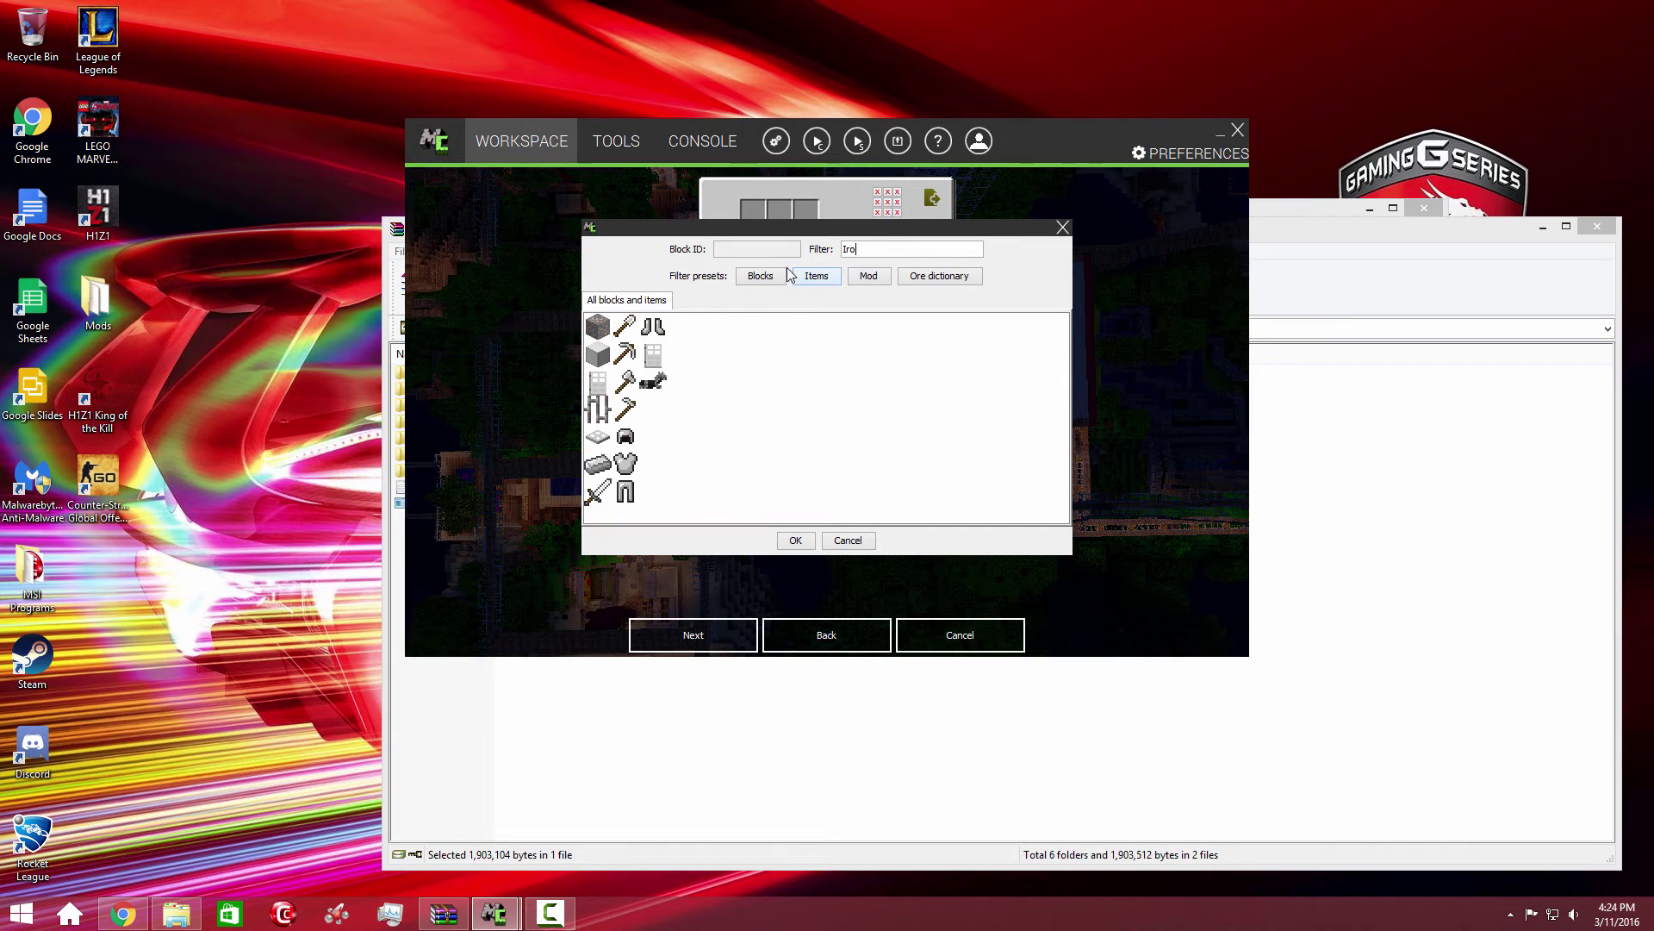
double_click(598, 463)
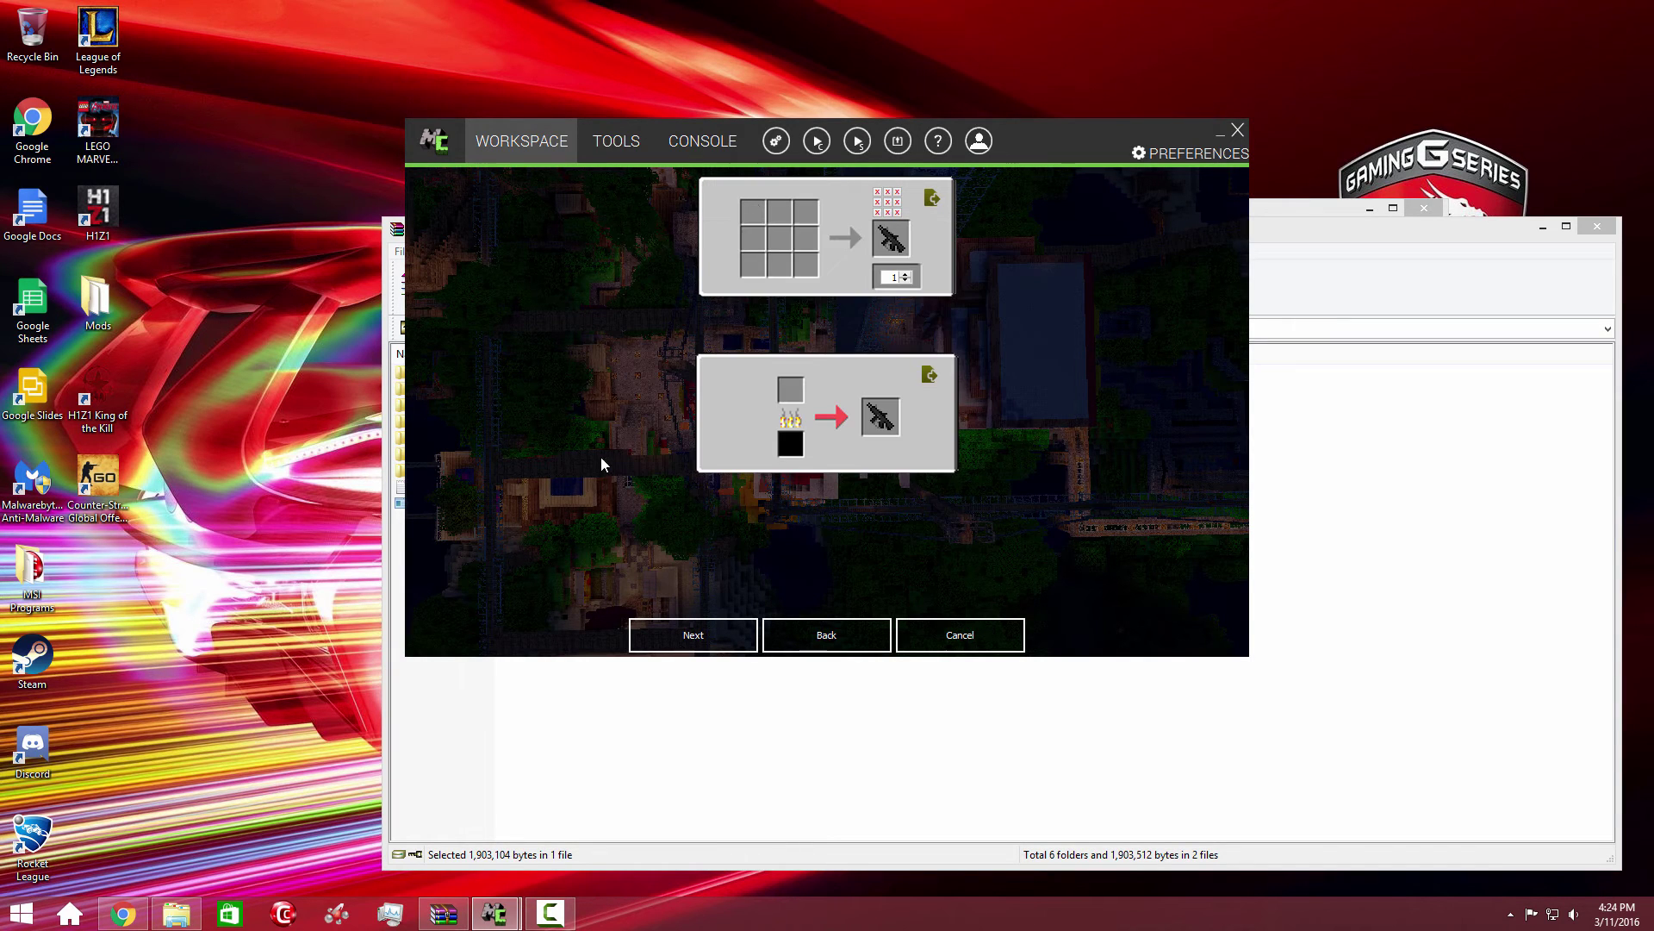
click(778, 240)
click(876, 248)
text(Iron)
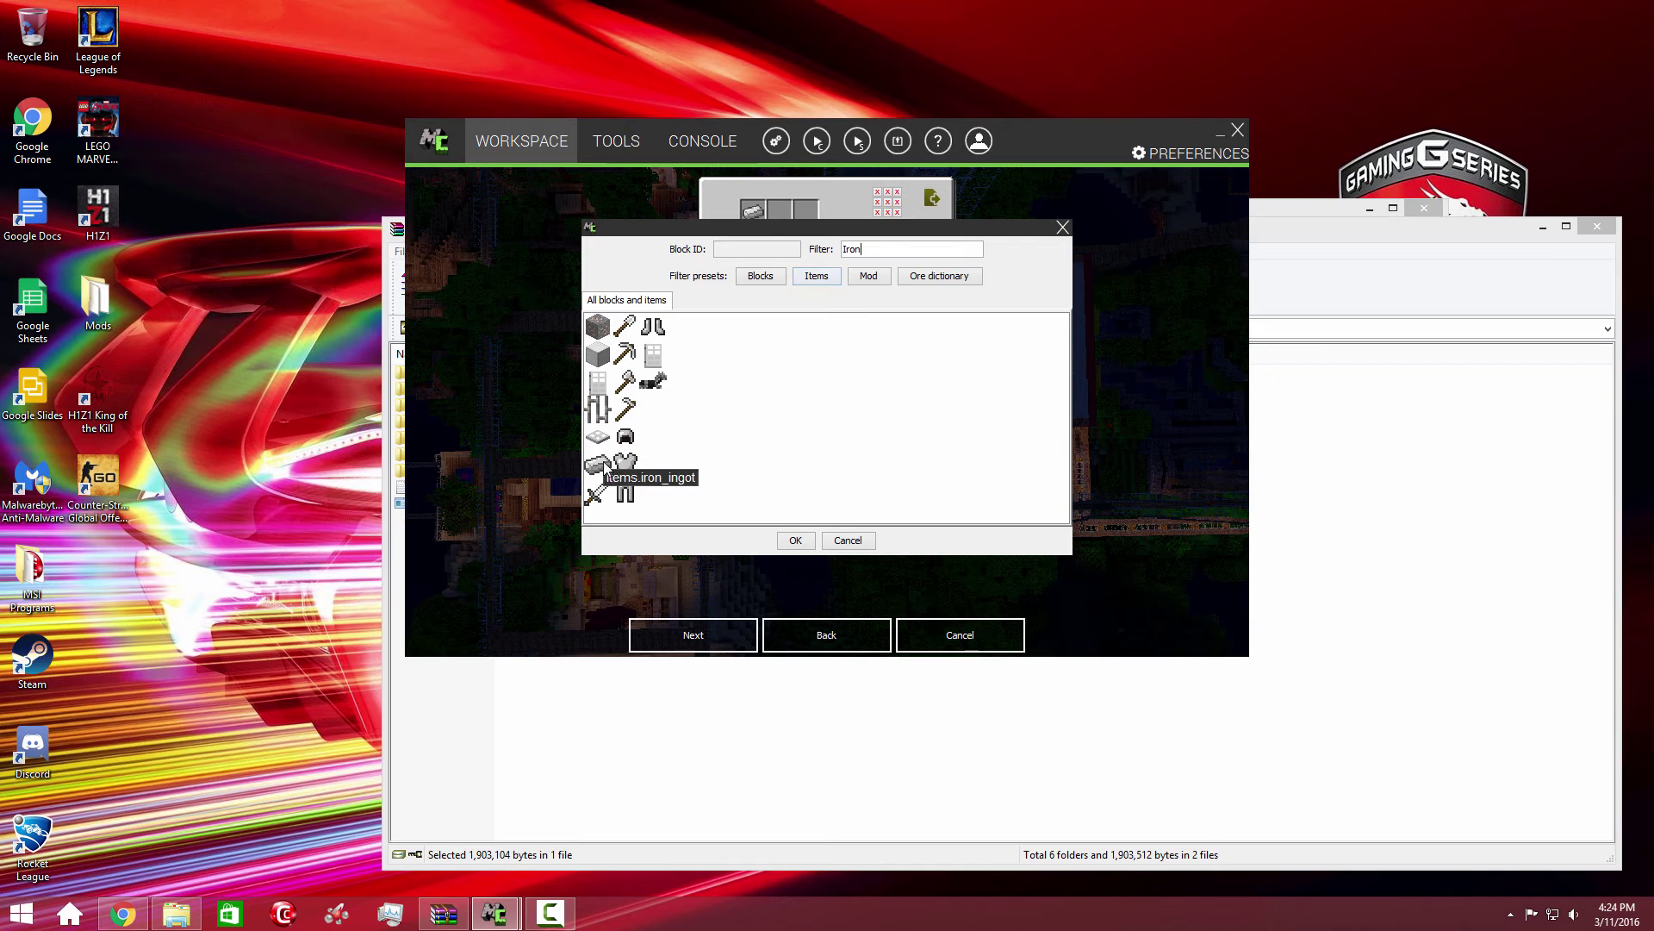
double_click(596, 465)
click(809, 275)
click(851, 248)
text(Iro)
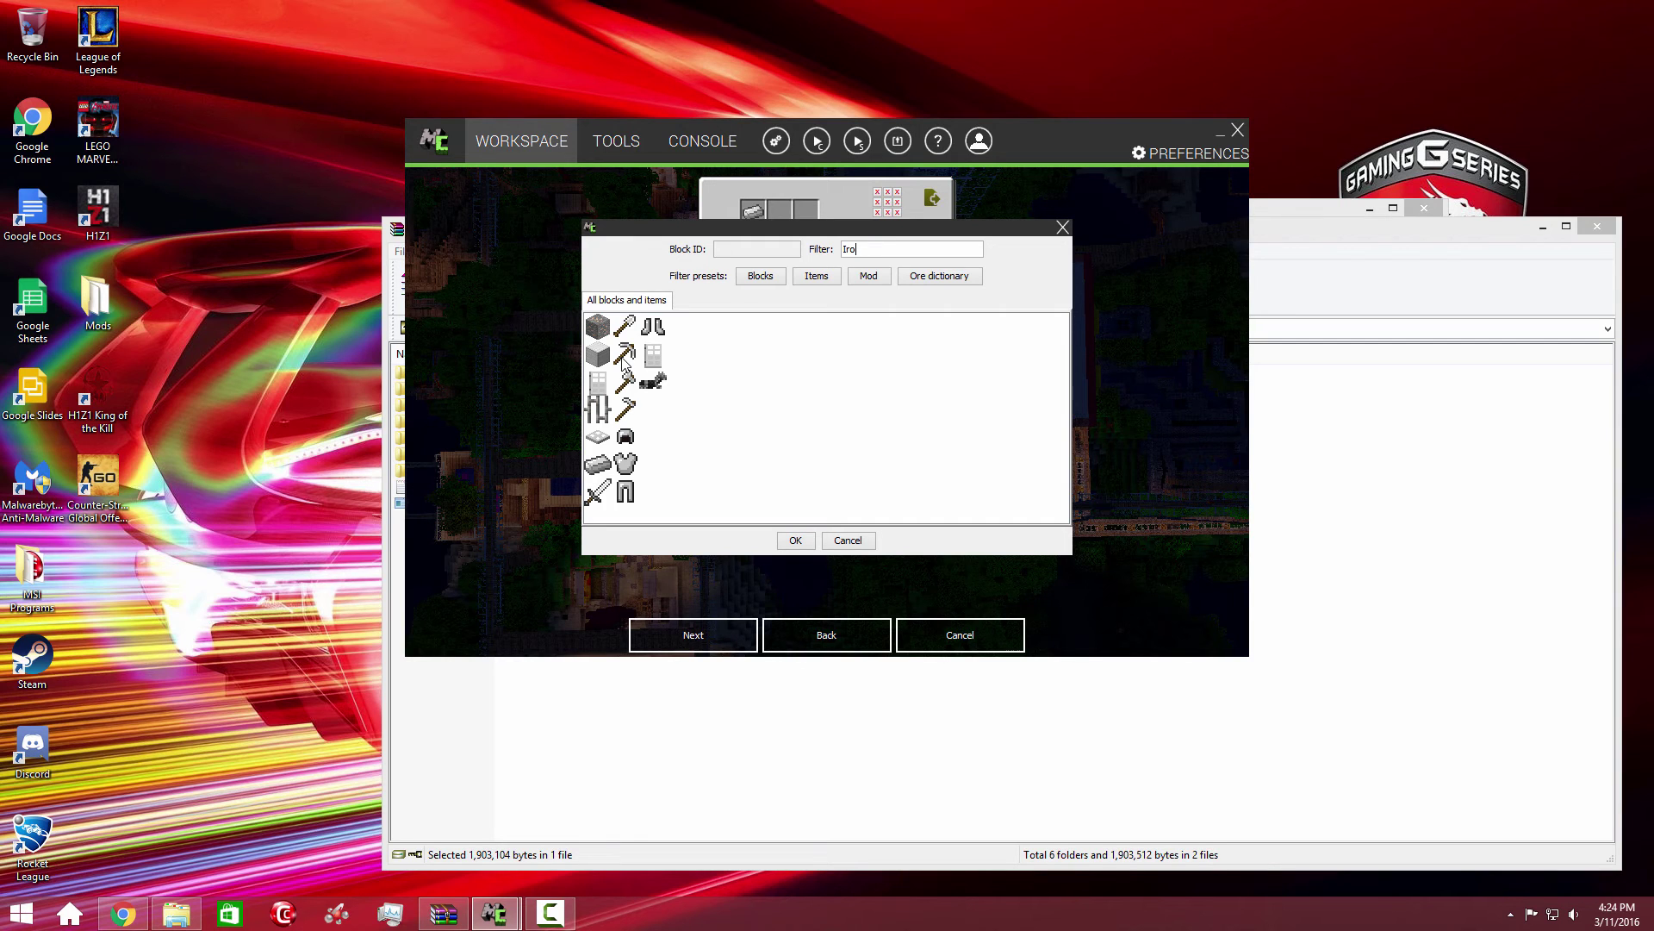
double_click(598, 465)
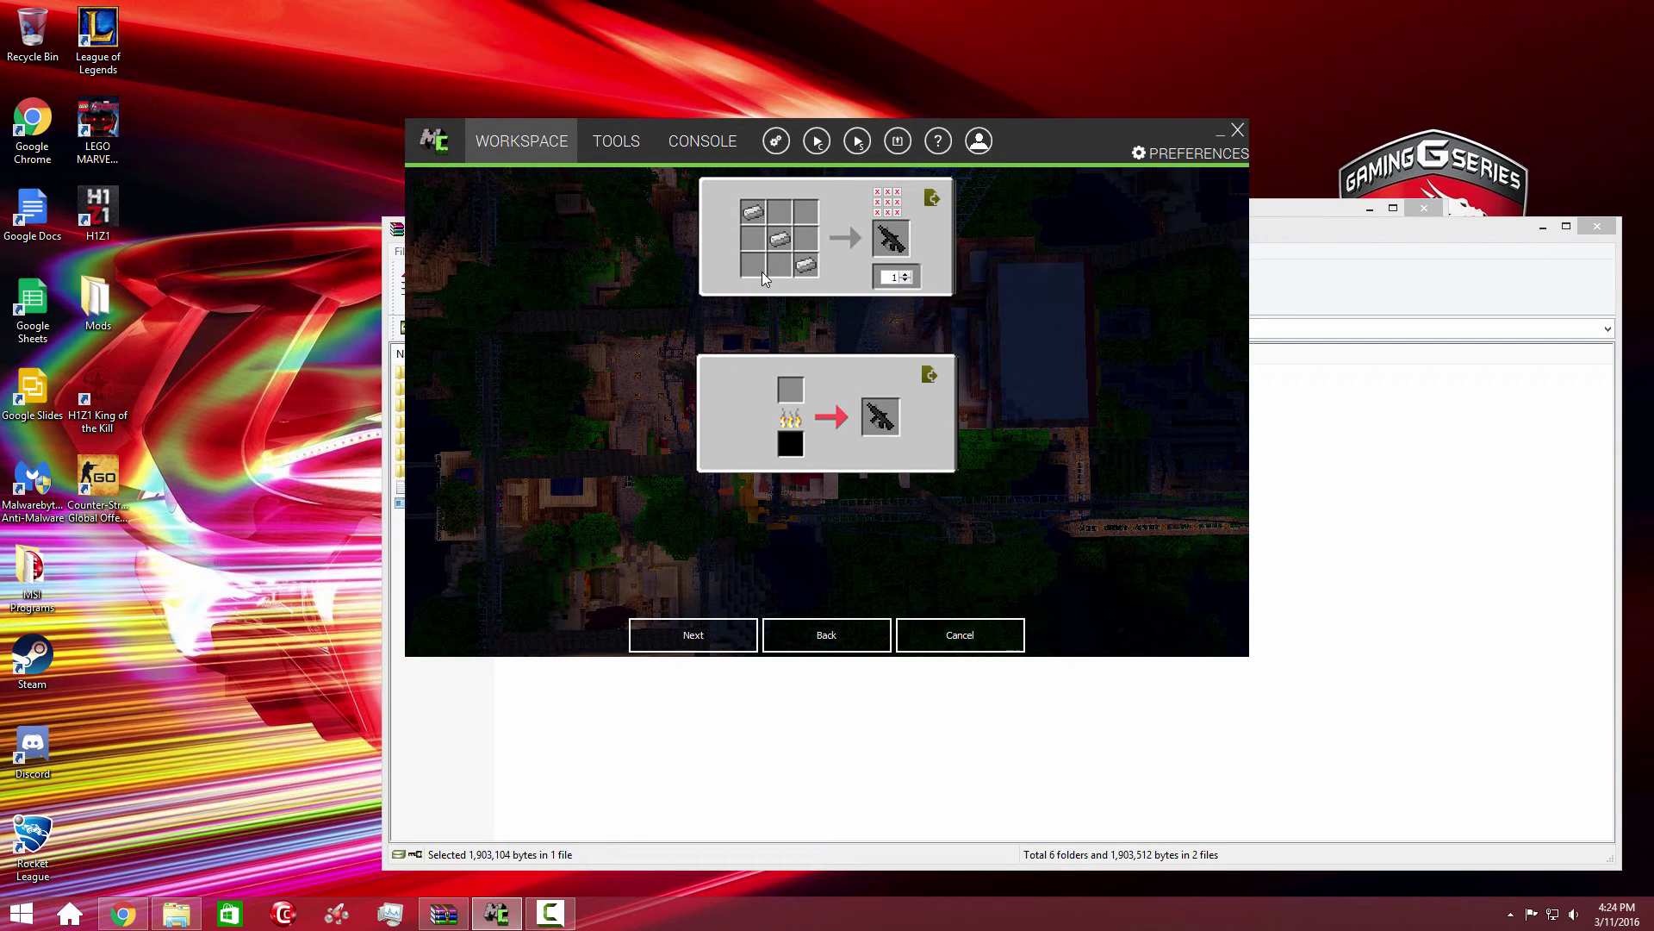
click(777, 277)
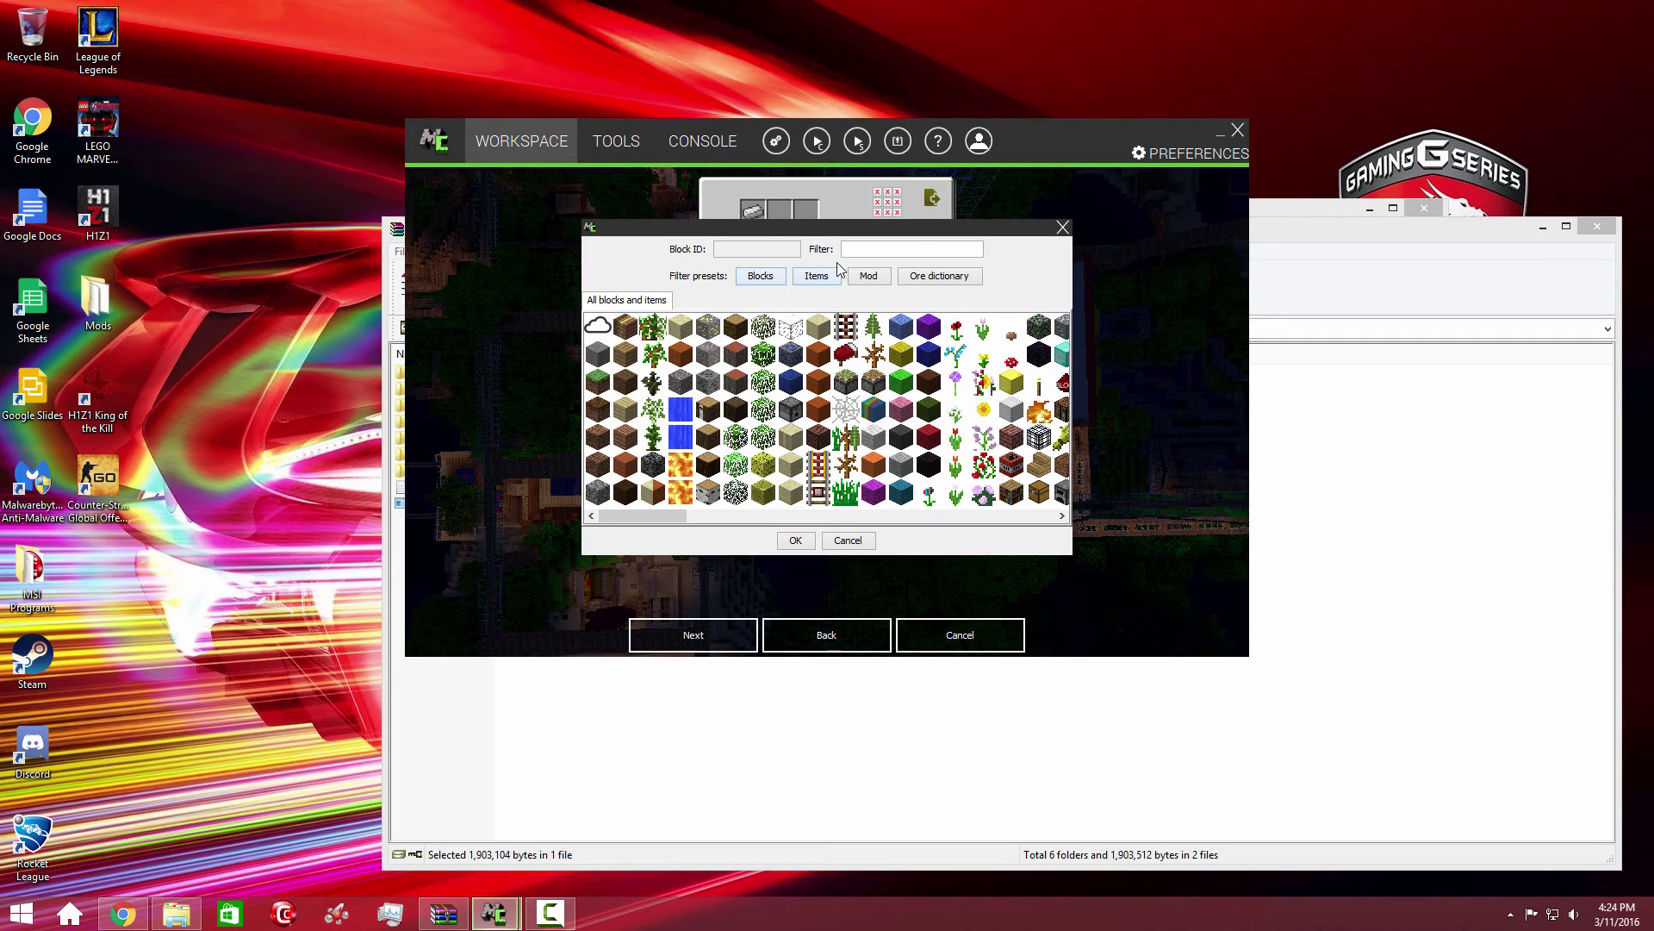
text(Iro)
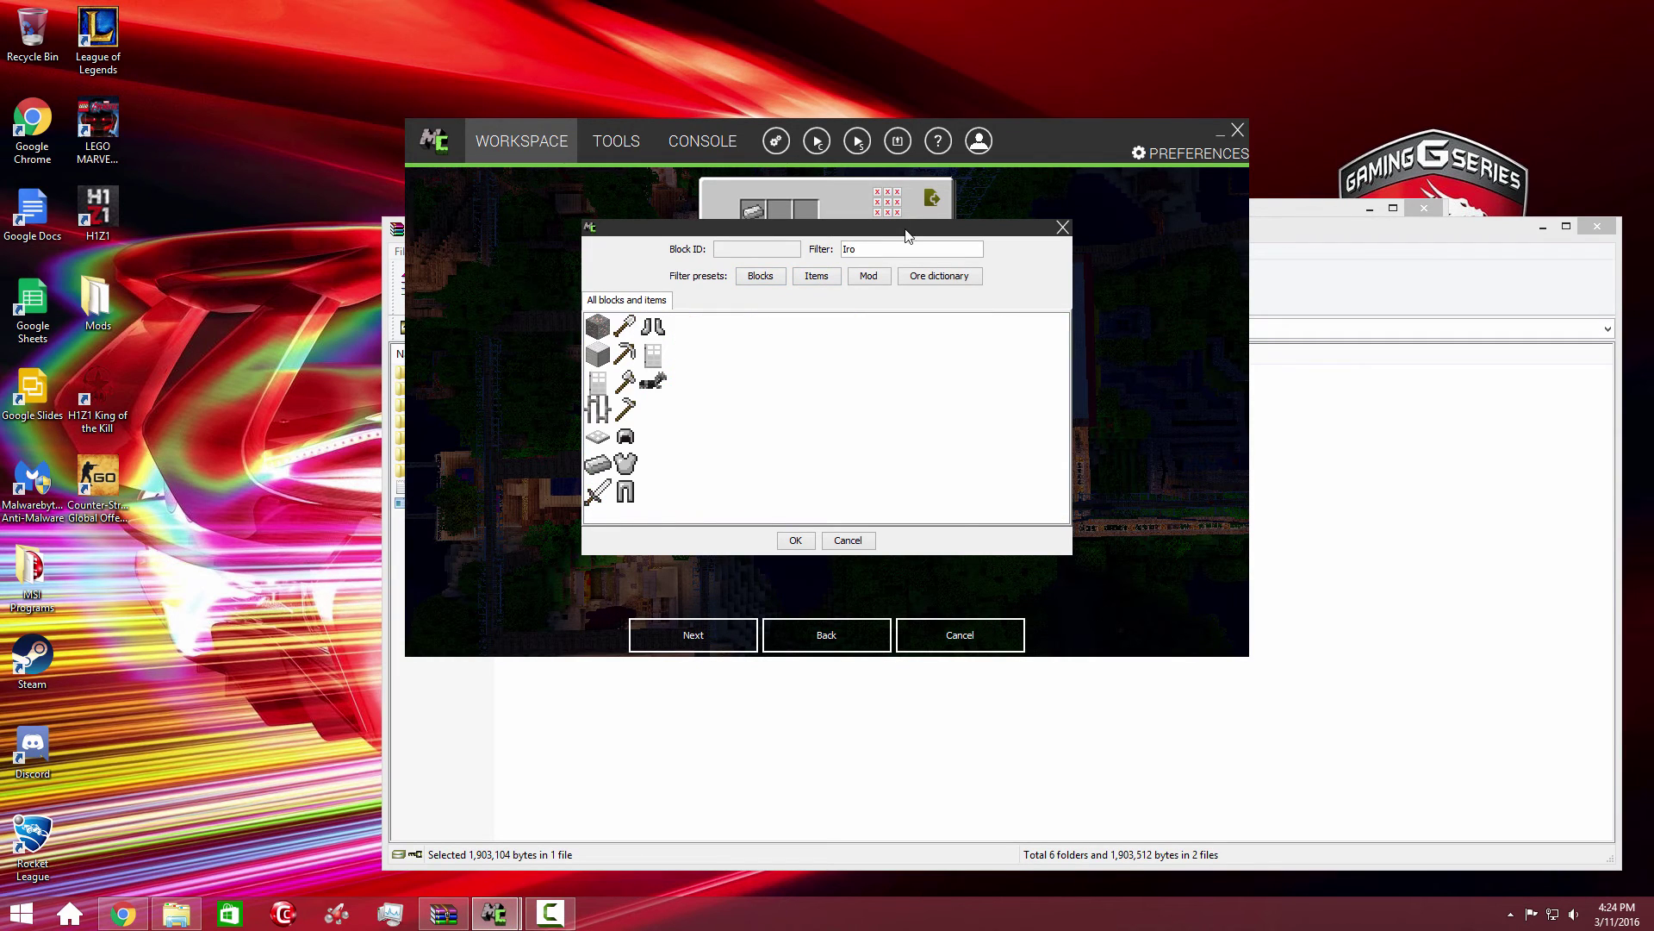
double_click(596, 463)
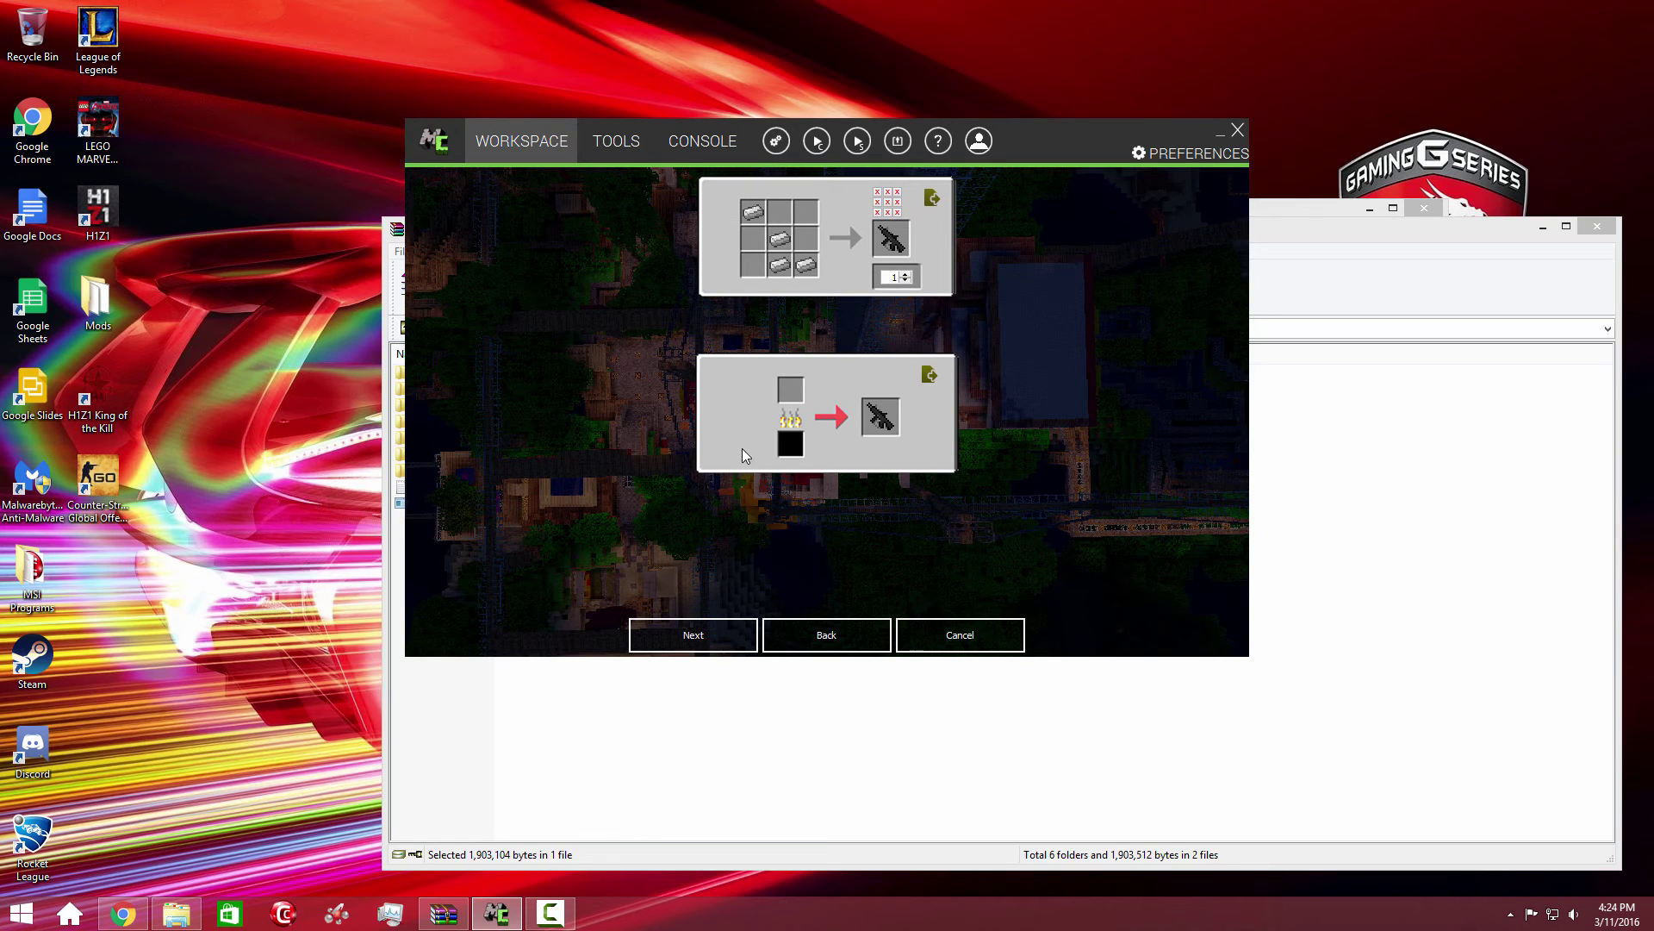
Finish the gun, check the build log, and launch the Minecraft 1.8.9 test client
click(713, 634)
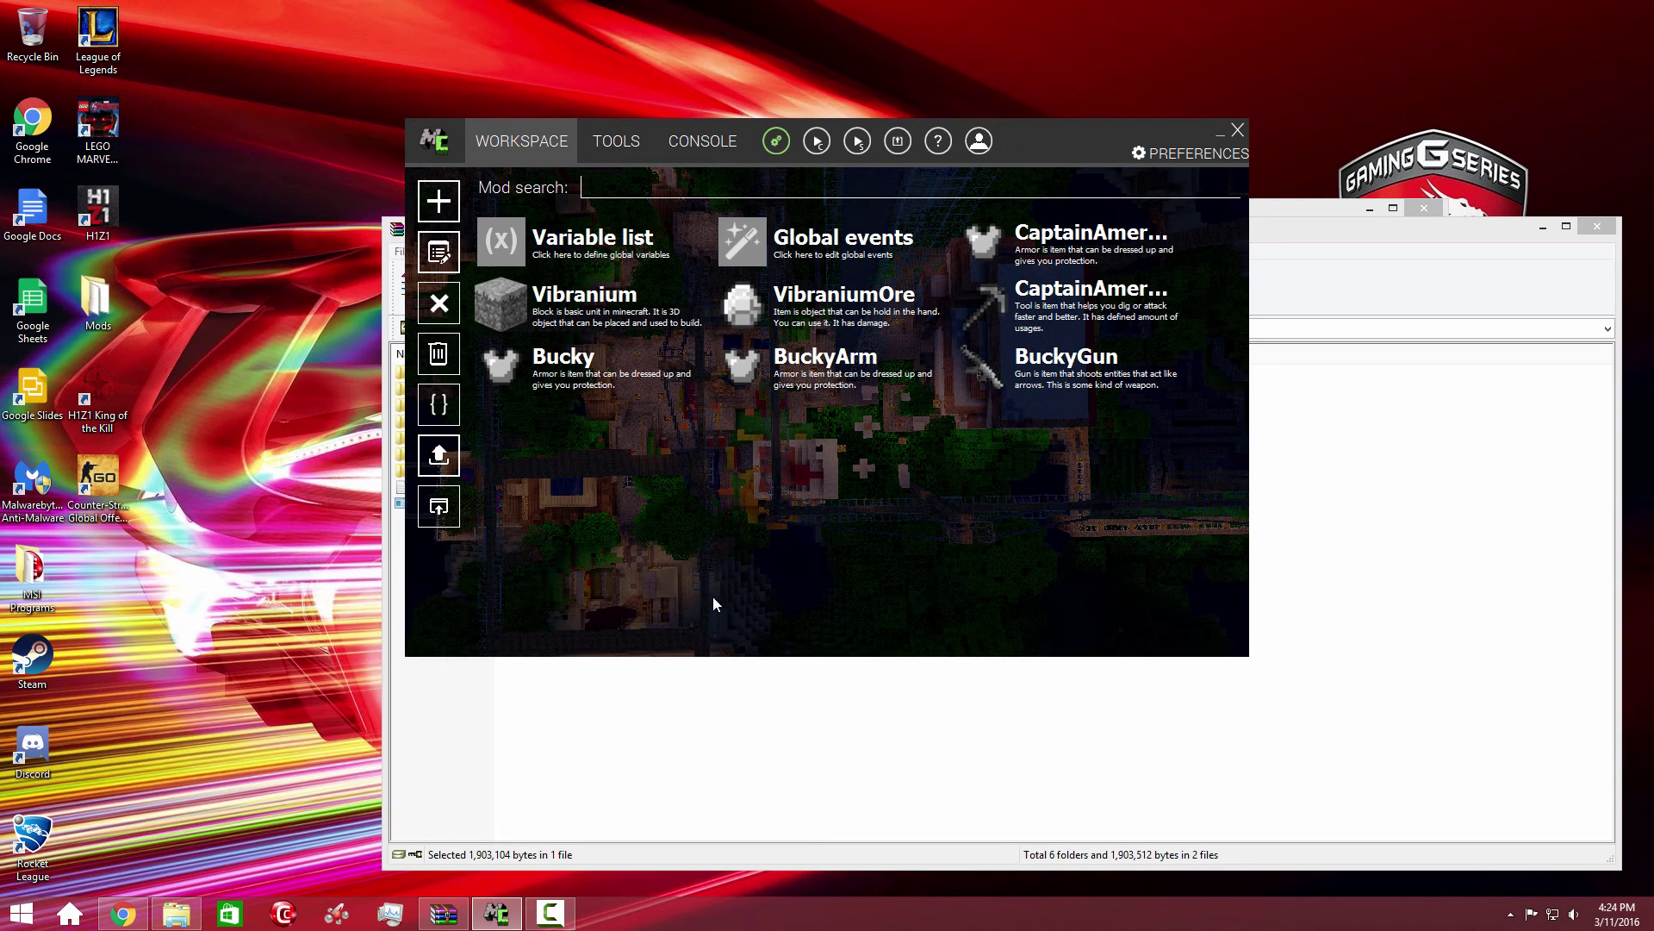
click(720, 144)
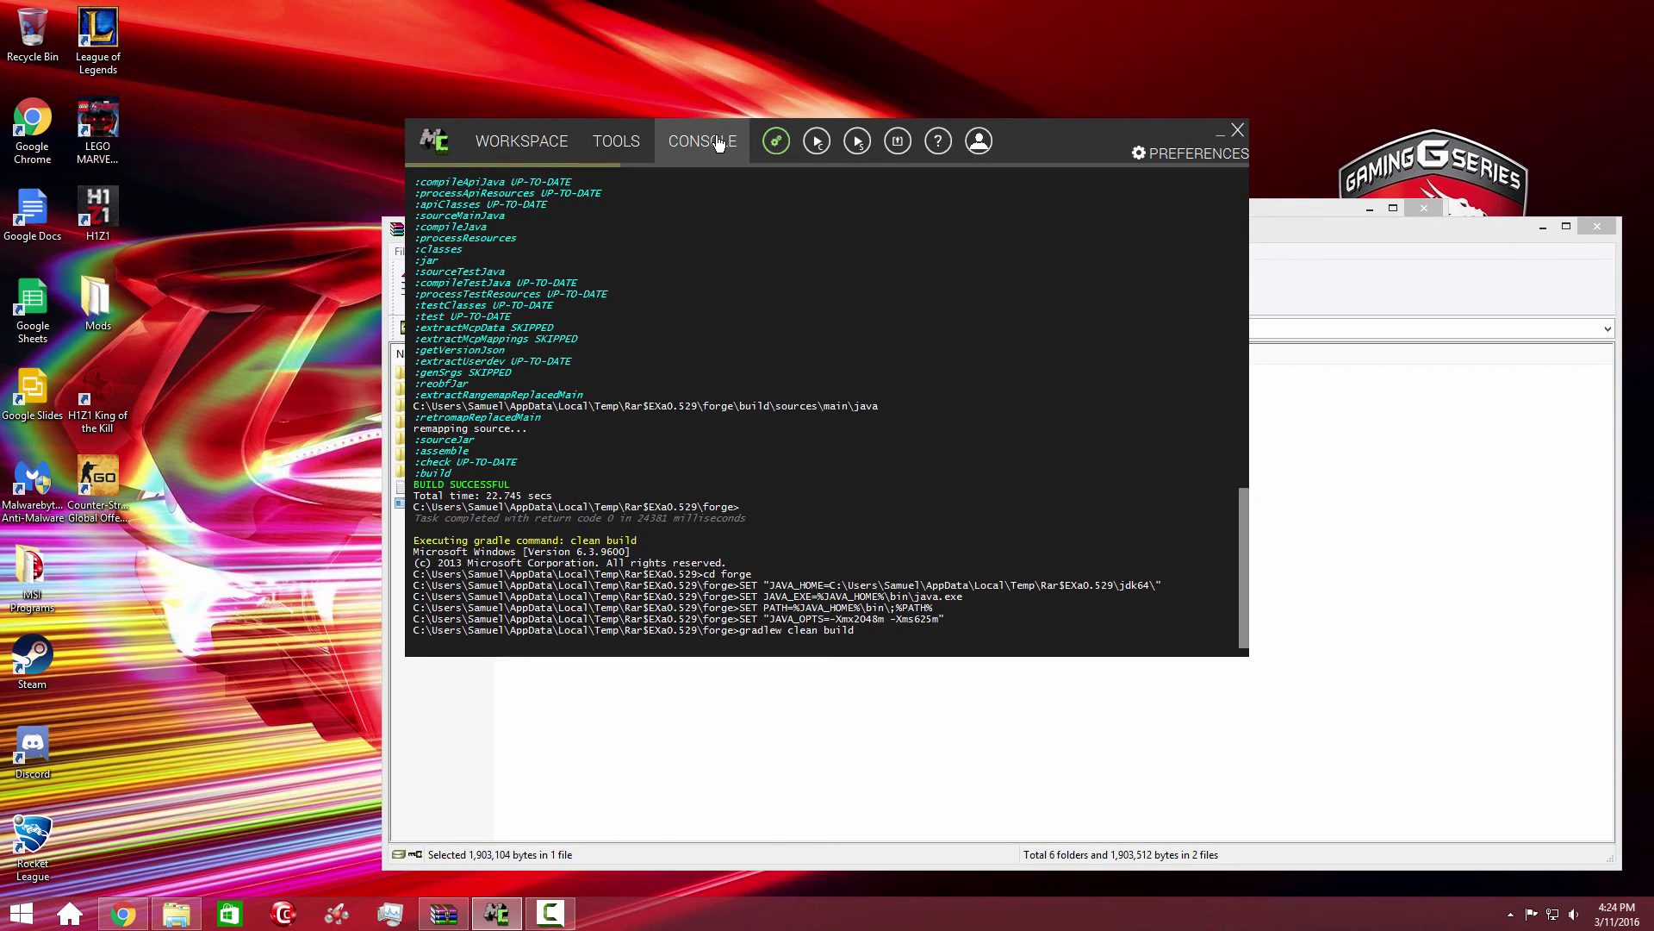
click(519, 152)
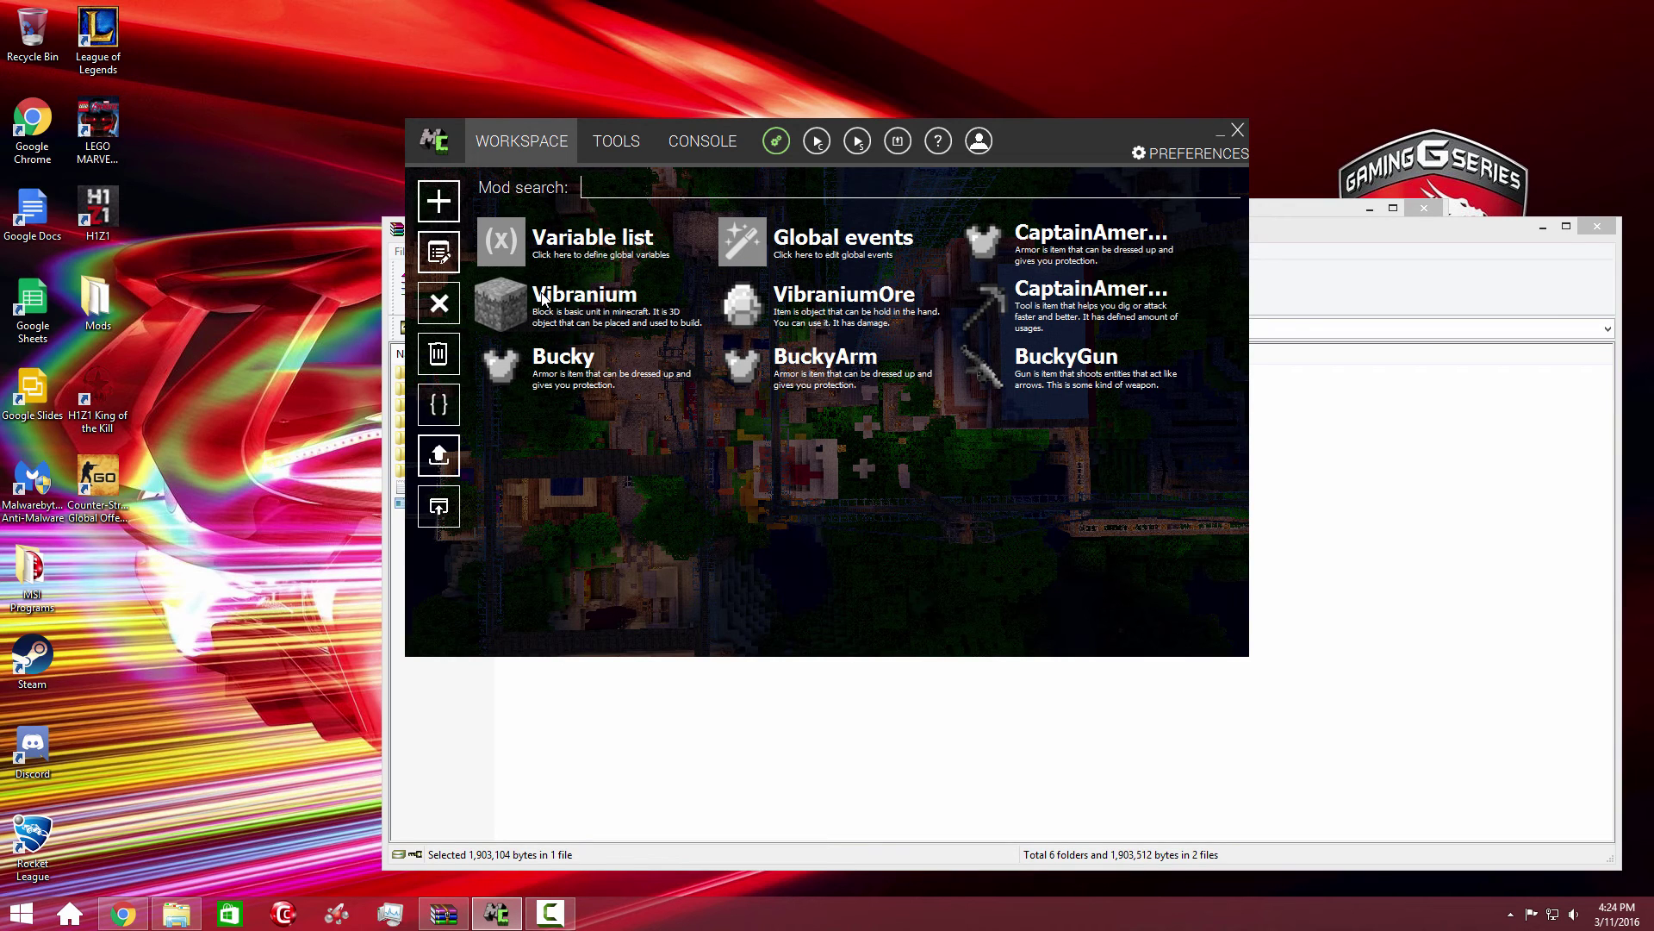
click(684, 152)
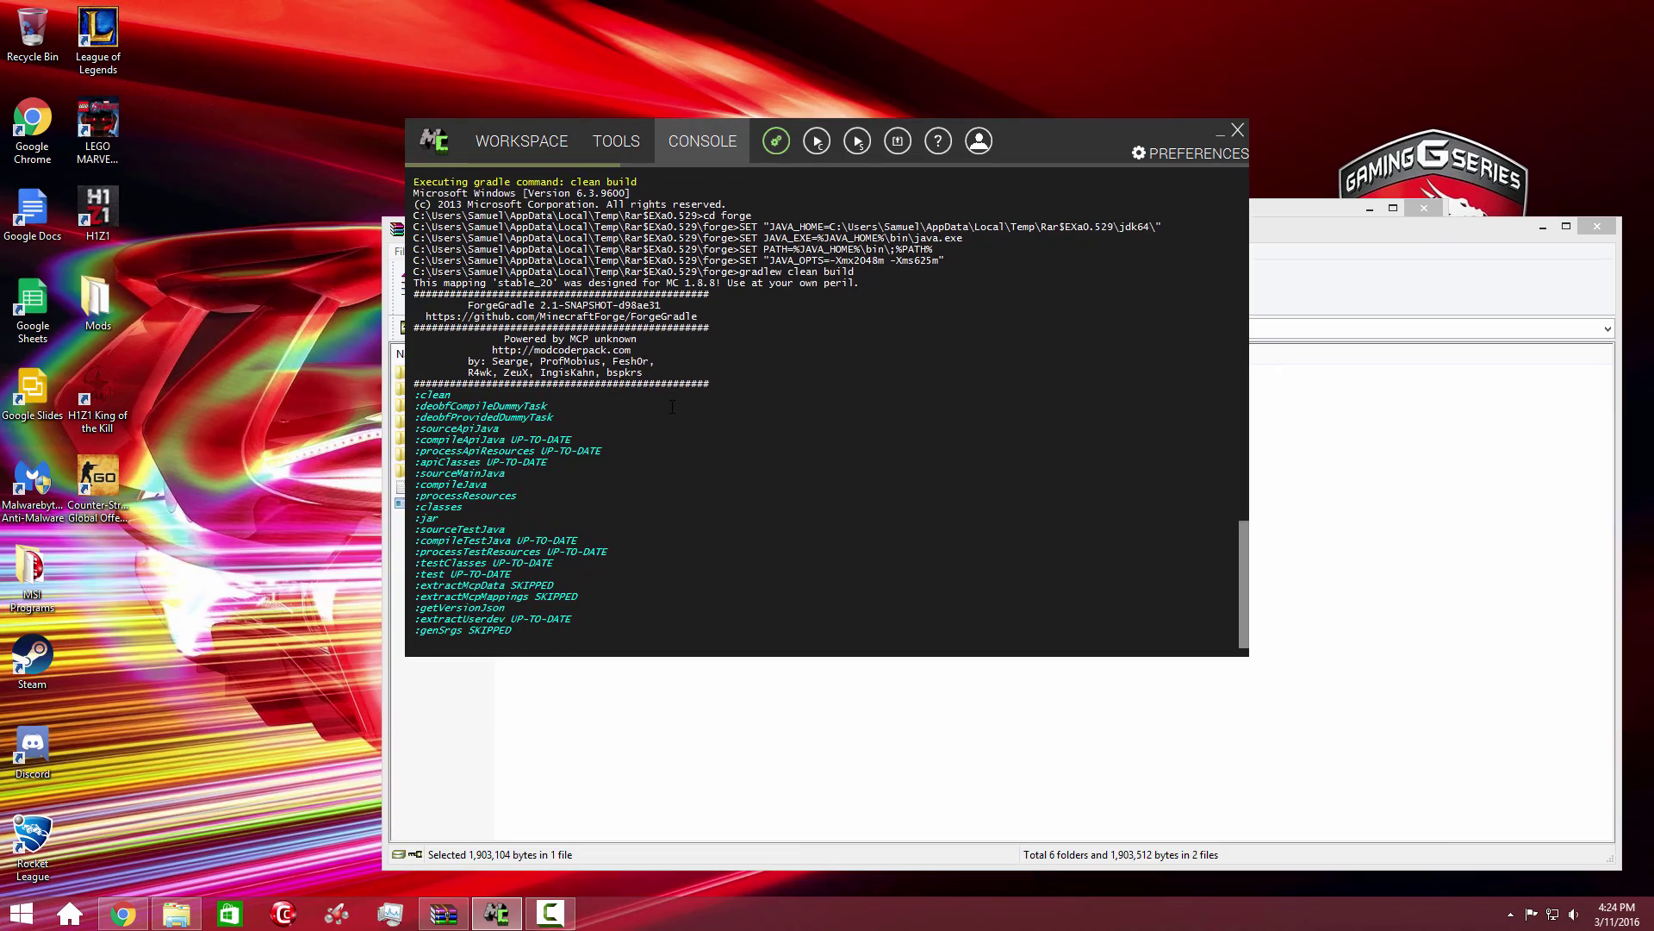
click(816, 140)
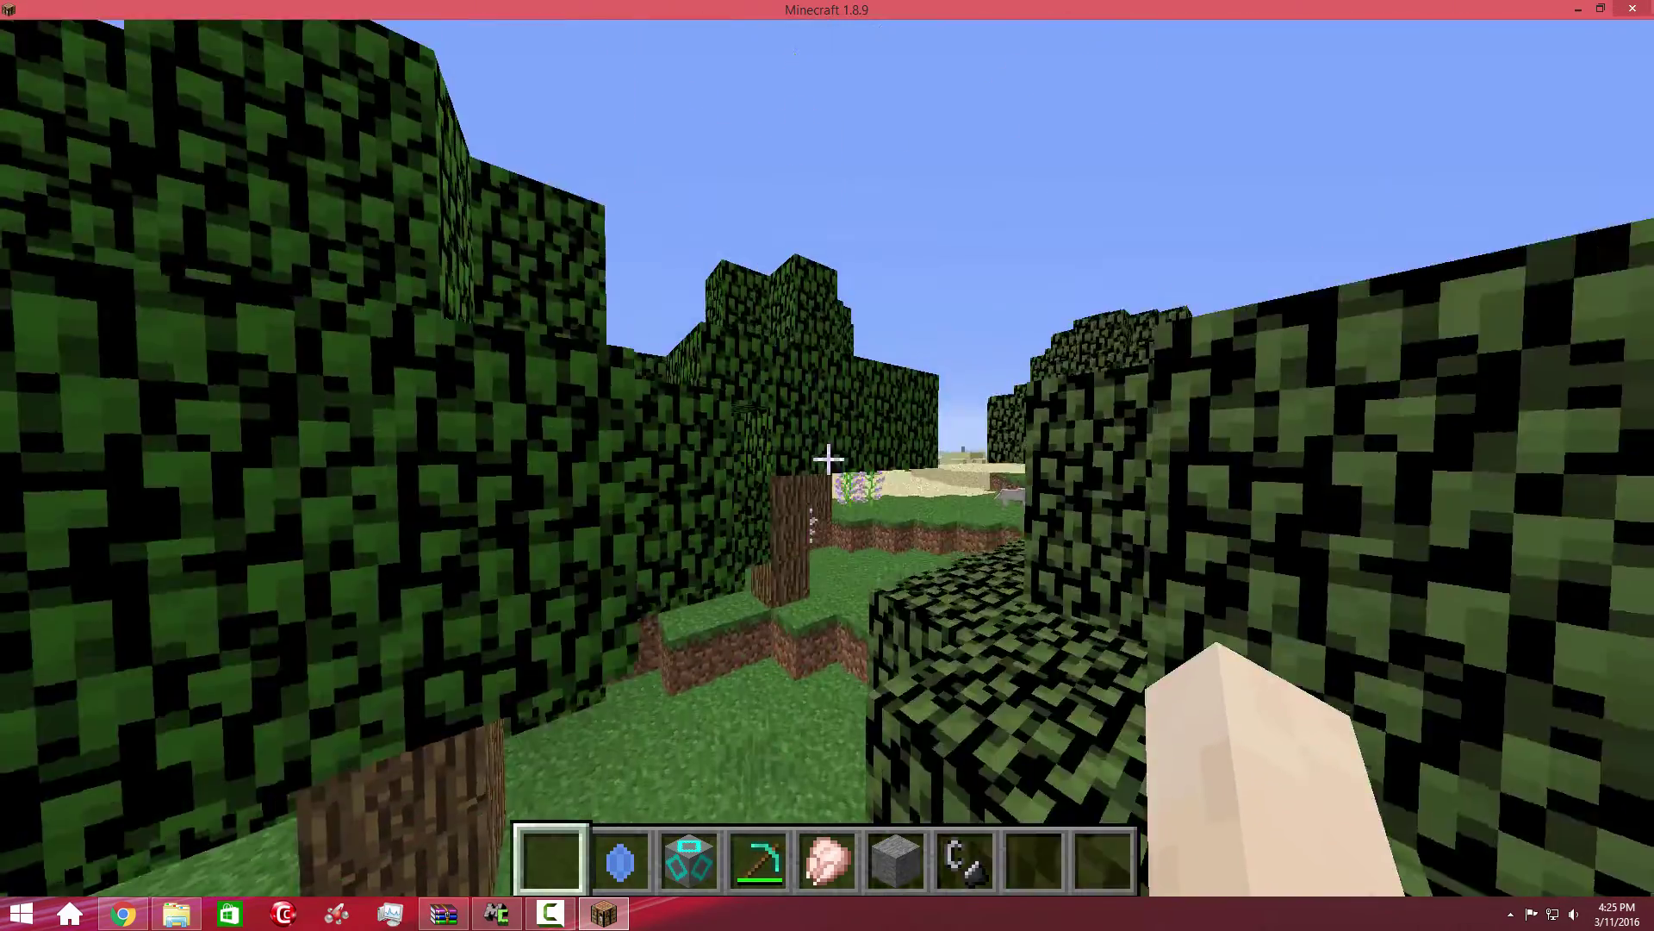
Browse the creative inventory's Combat tab and take a stack of 64 arrows
key(e)
click(1321, 737)
shift+click(1323, 633)
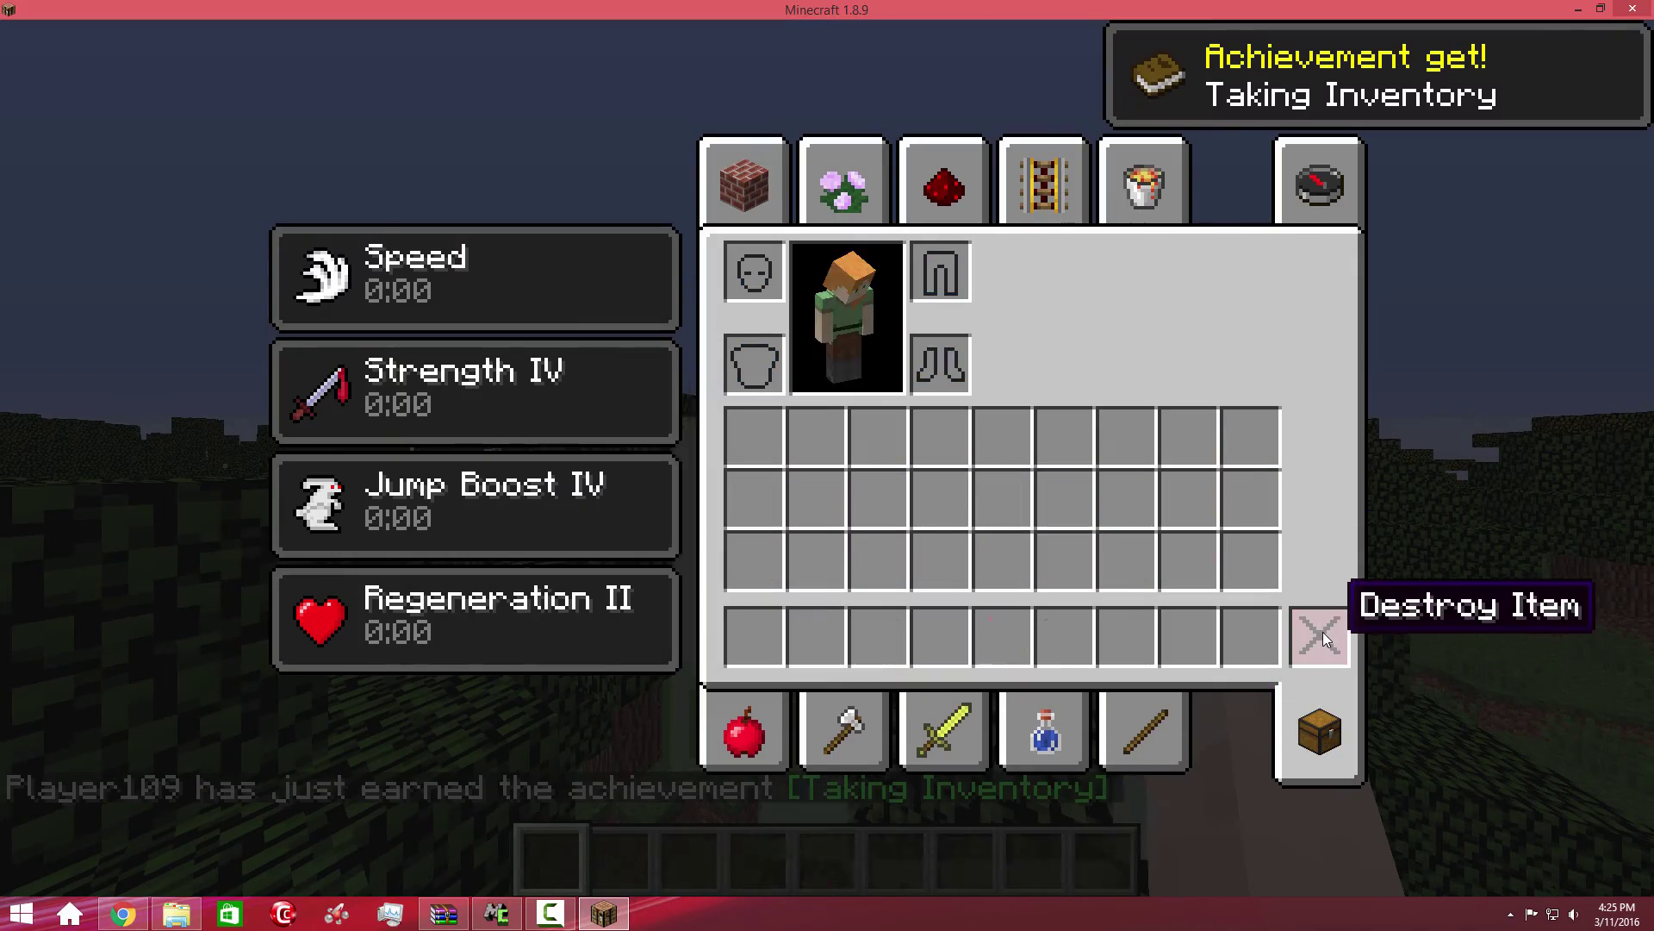
click(735, 736)
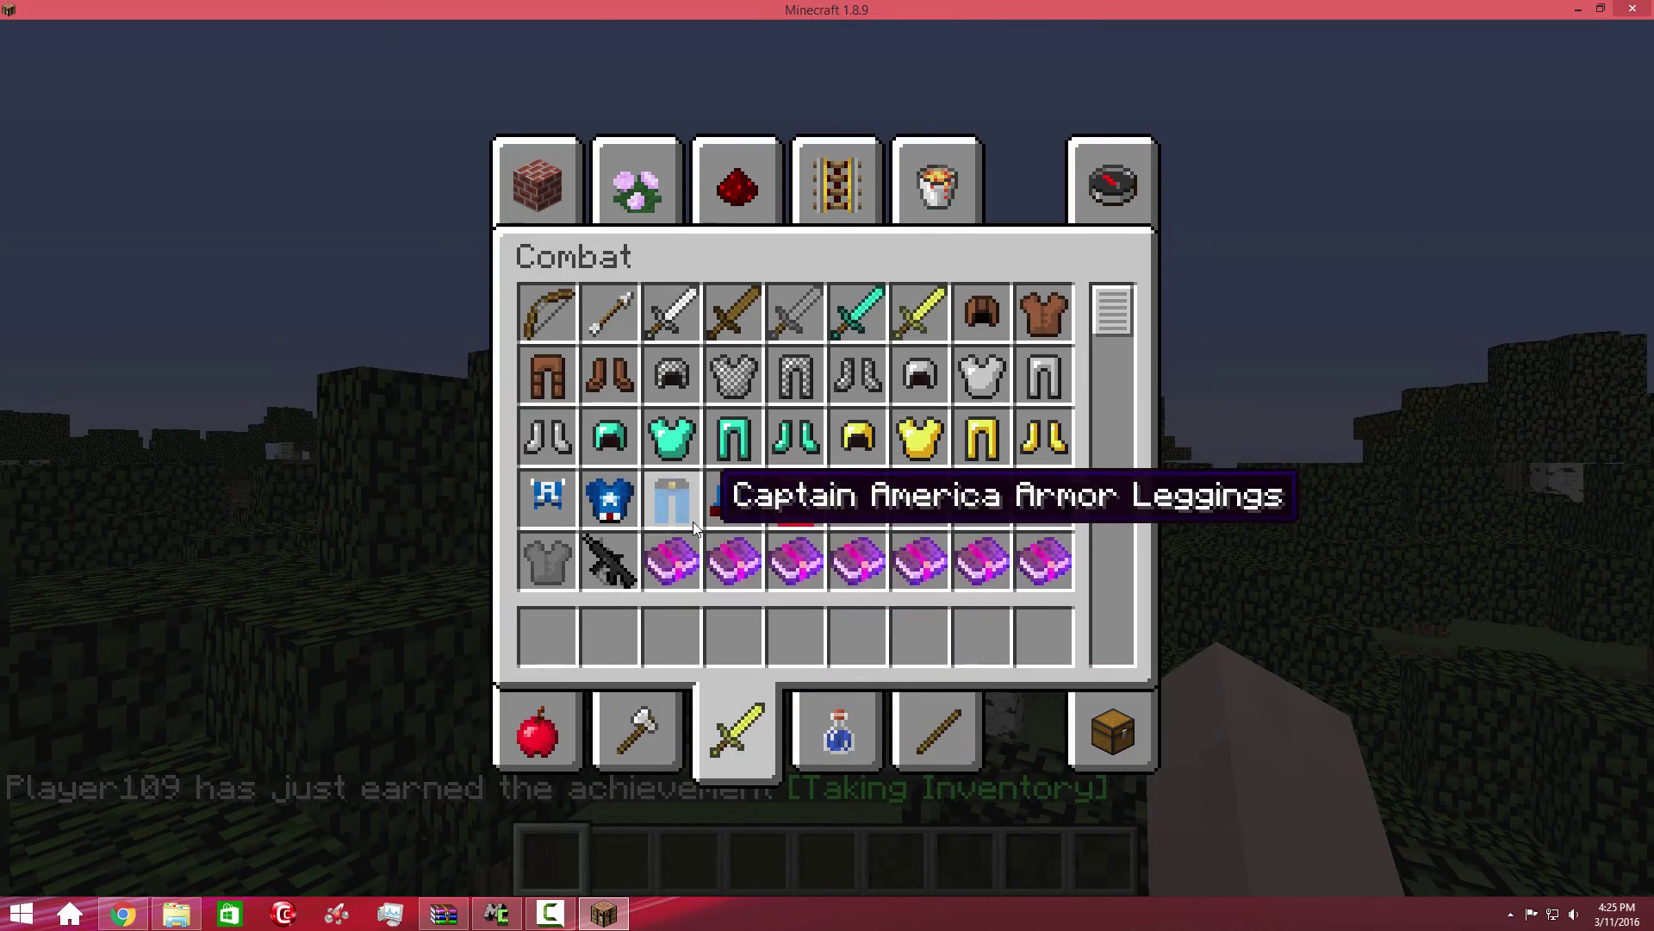
key(e)
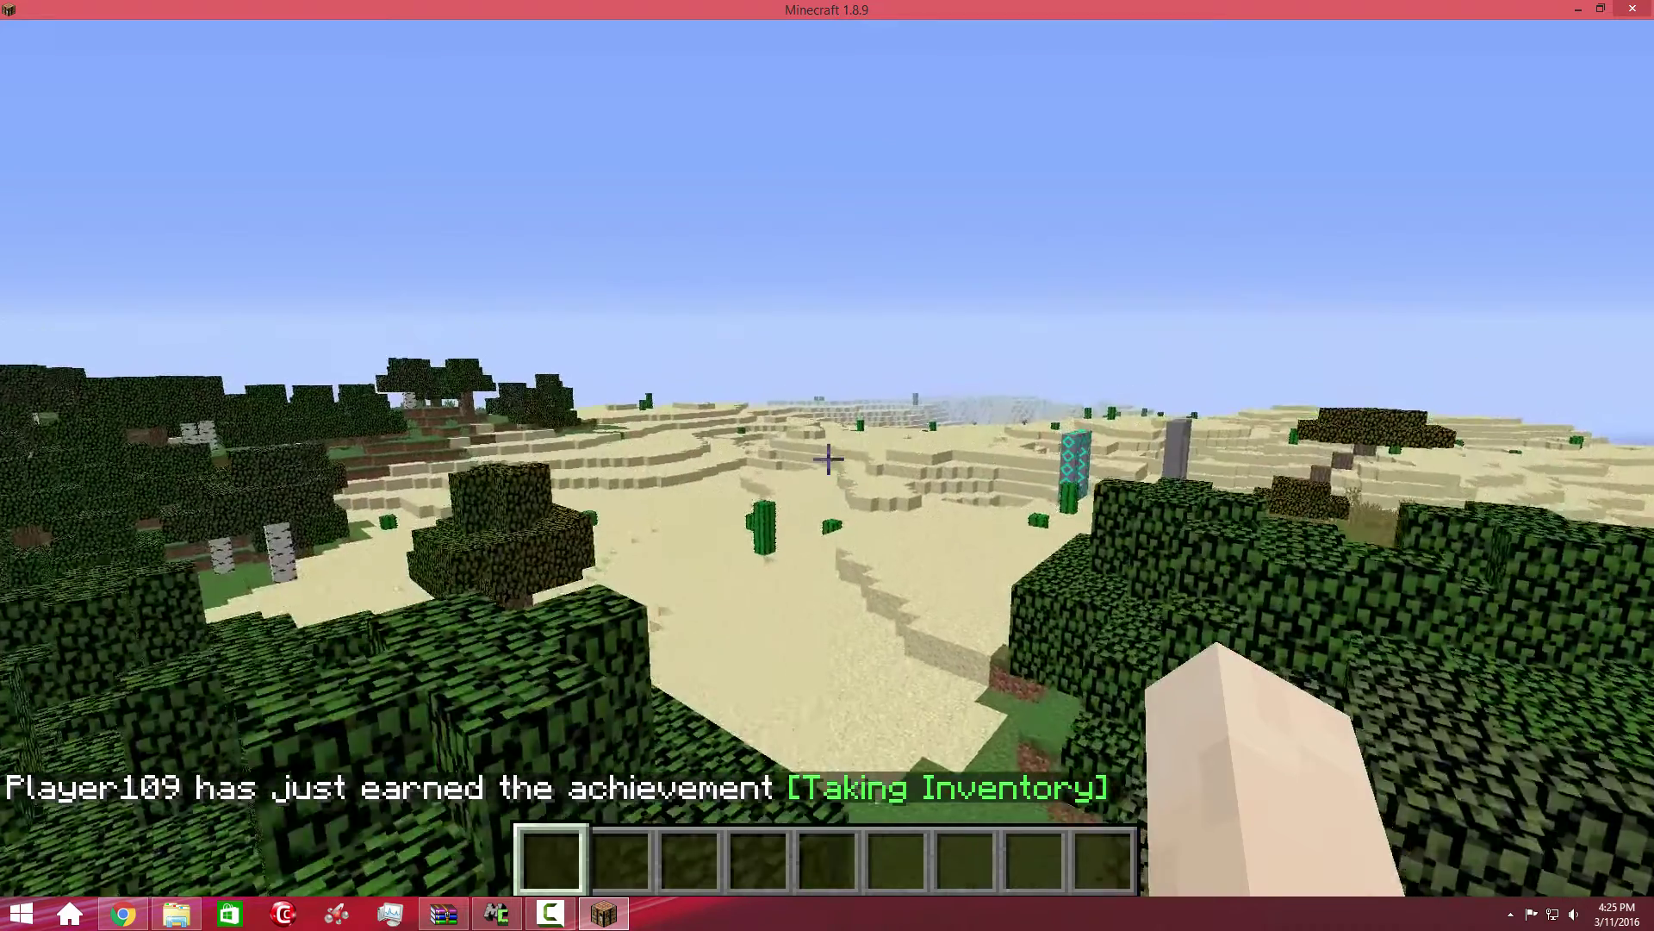
key(e)
click(1115, 199)
text(ar)
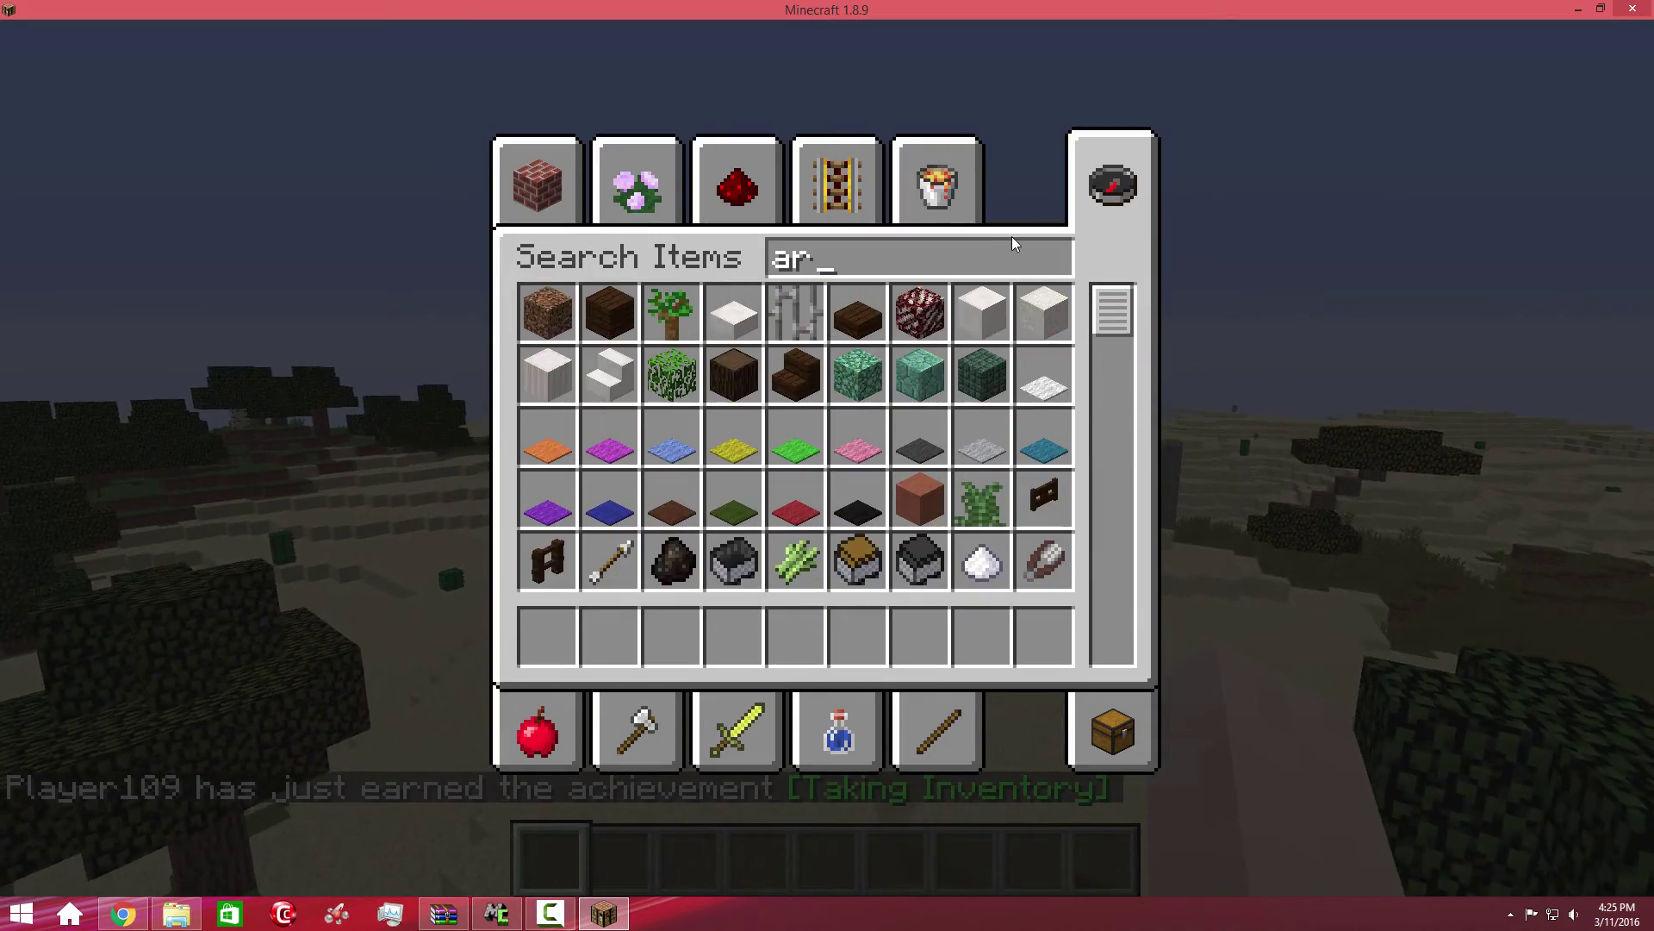
text(r)
shift+click(558, 320)
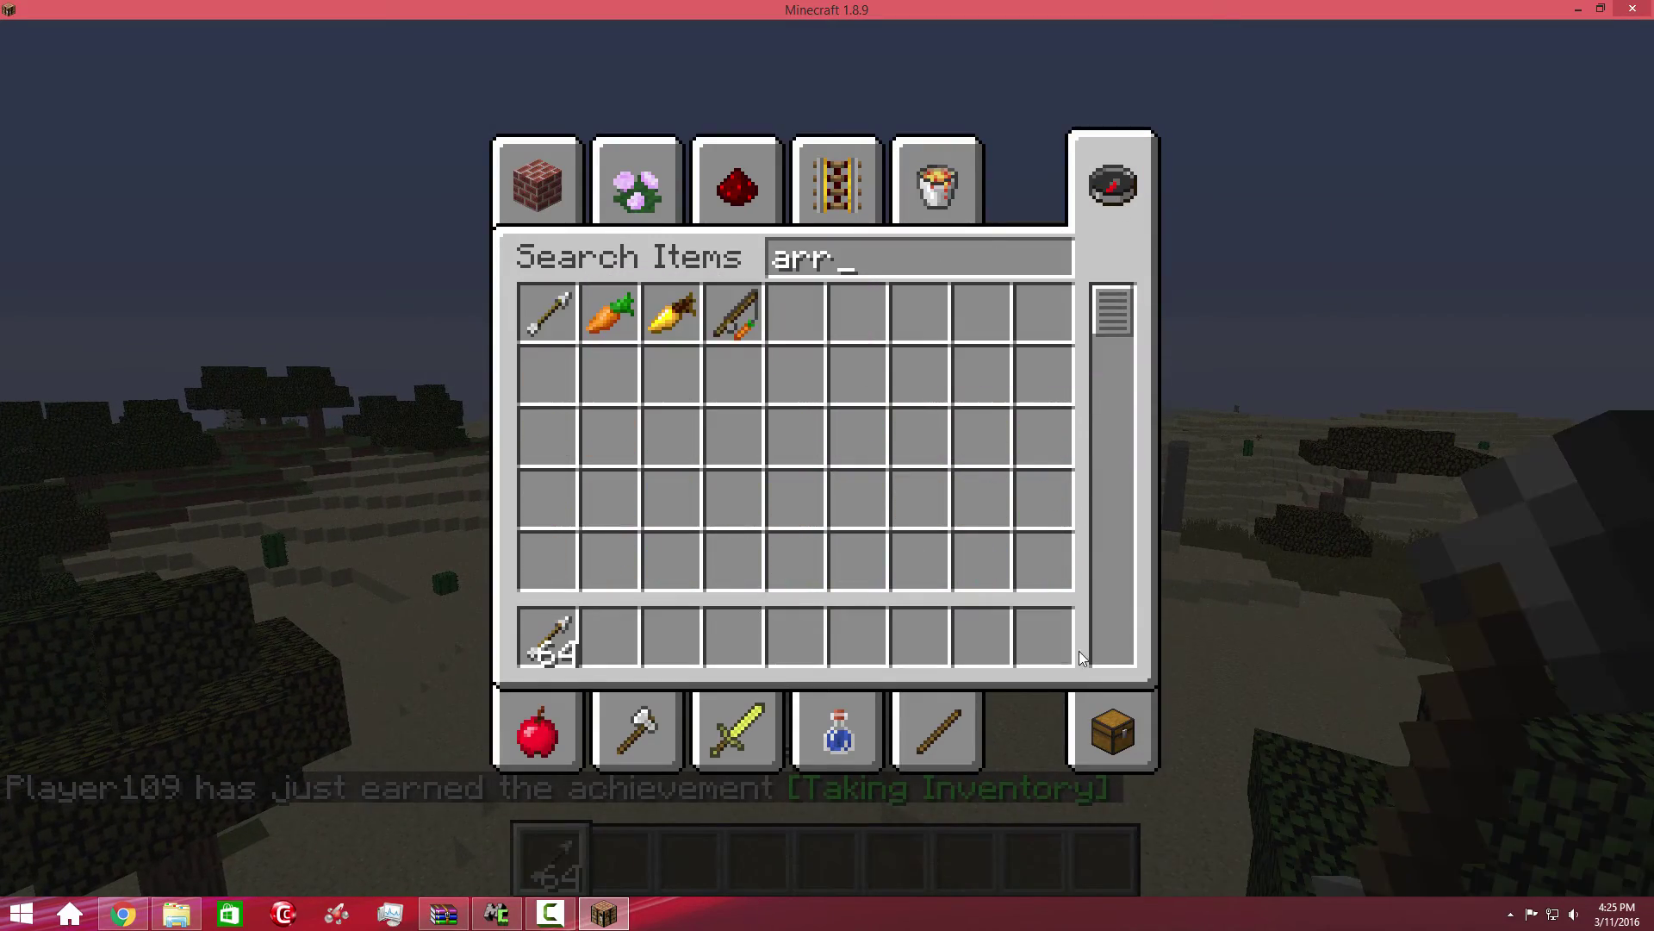
click(1112, 732)
key(e)
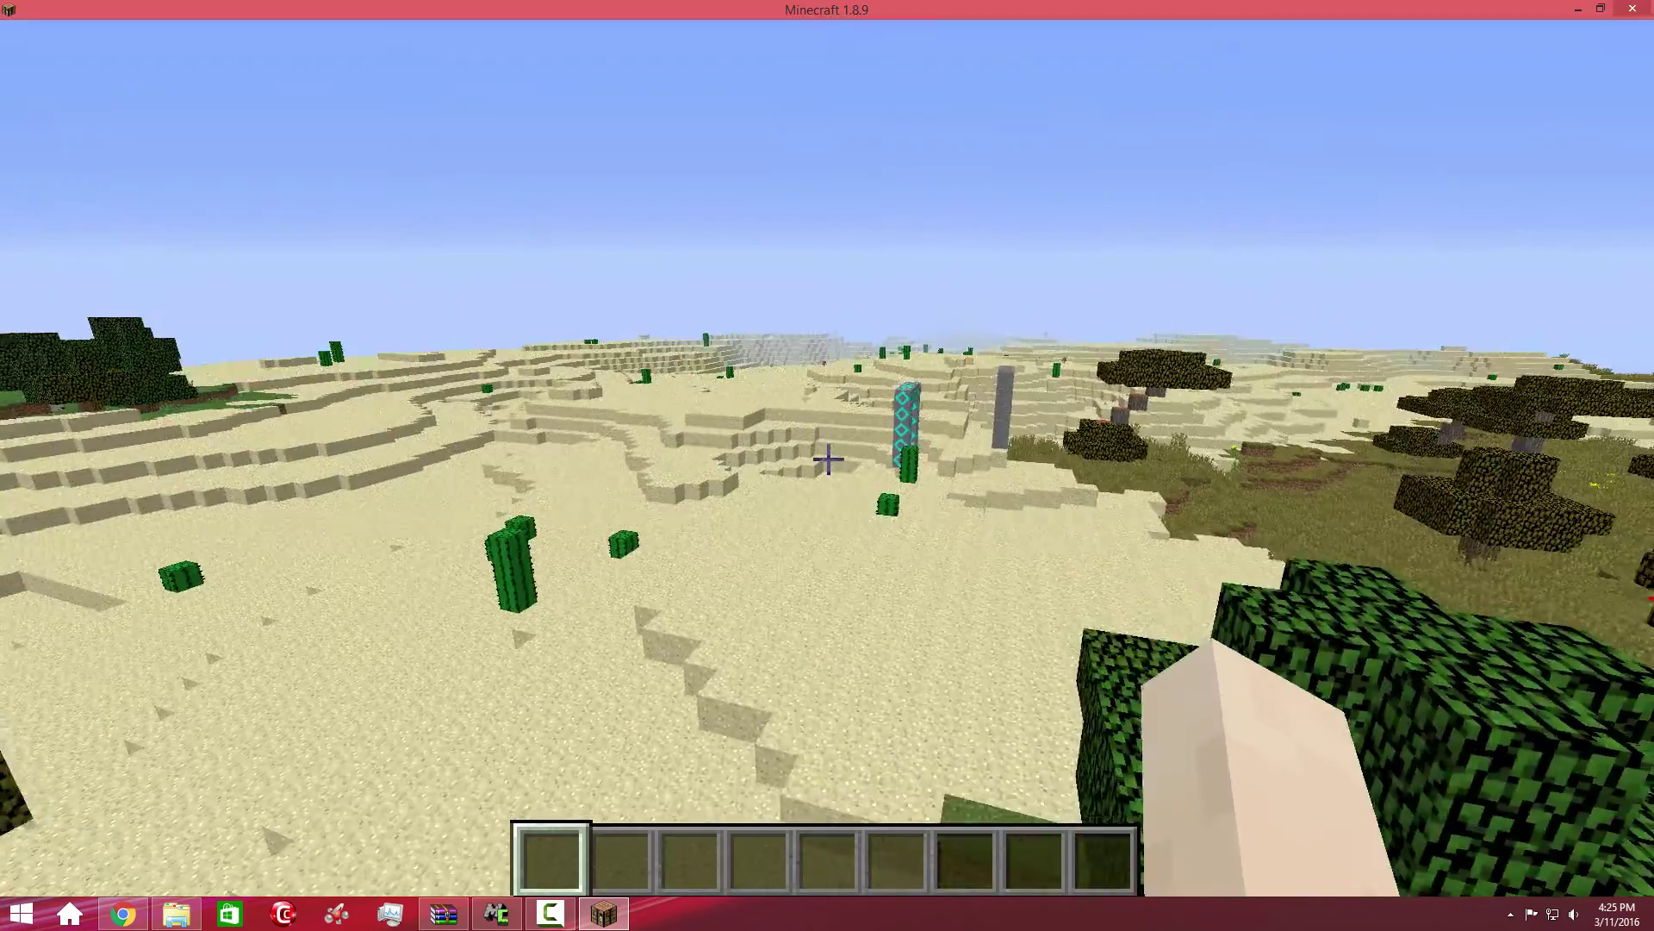
Equip the Bucky leggings, chestplate and helmet, then view the character from the front
key(F3)
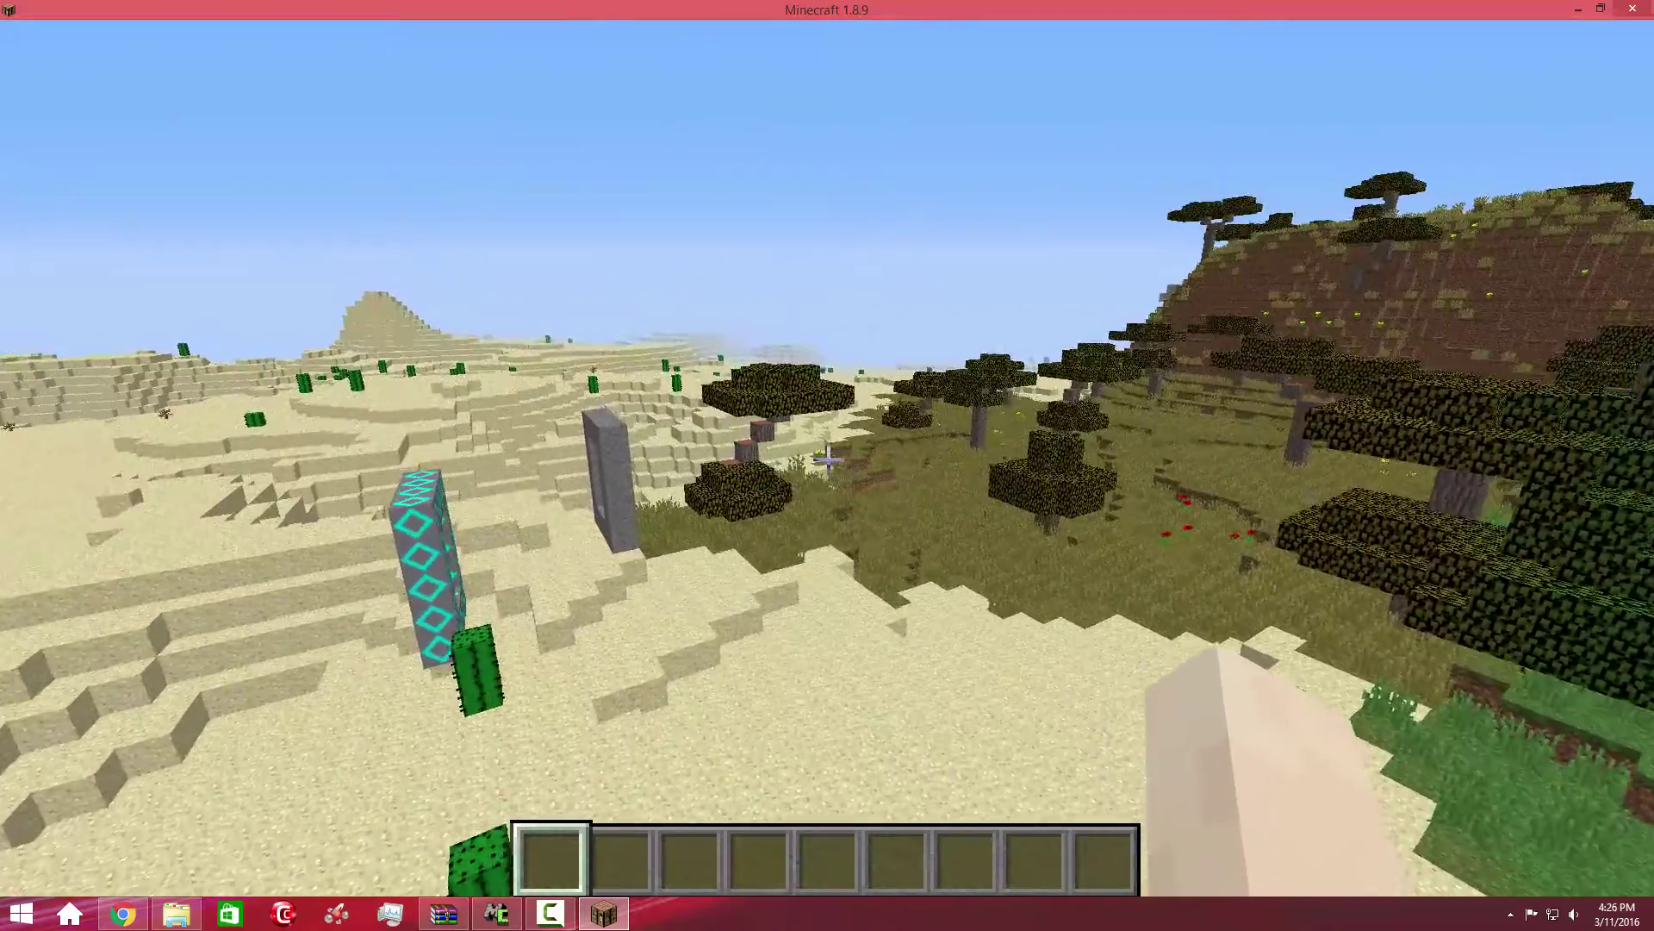
key(e)
click(737, 730)
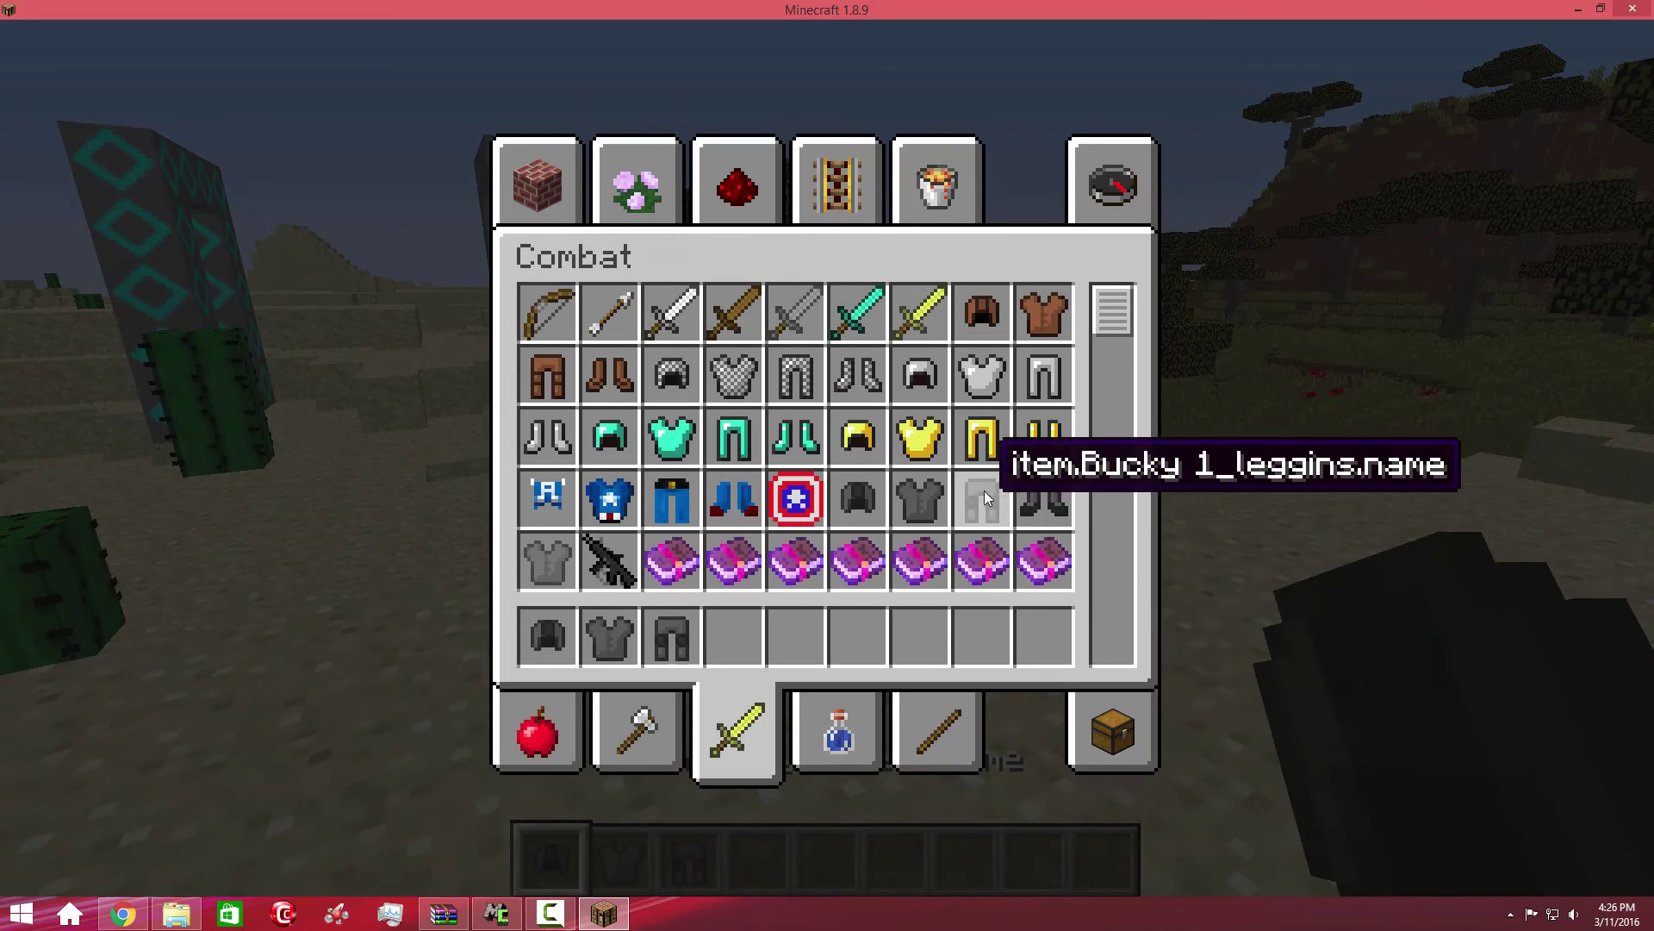
click(1119, 763)
shift+click(670, 647)
shift+click(609, 636)
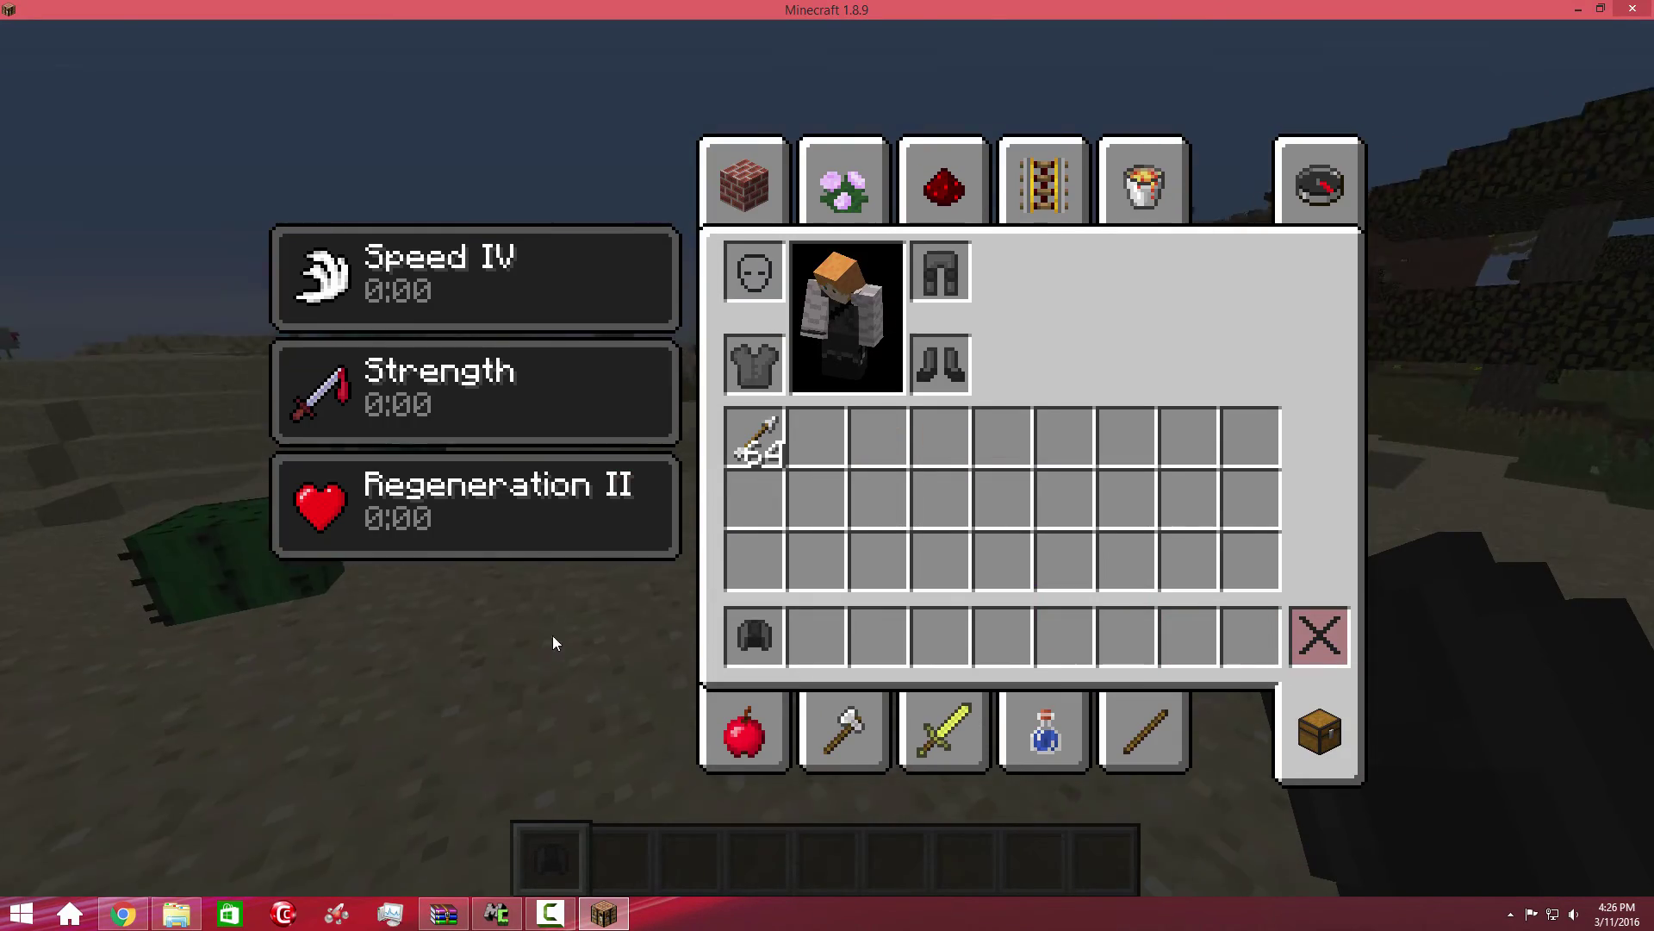
shift+click(755, 635)
key(e)
key(F5)
key(F5)
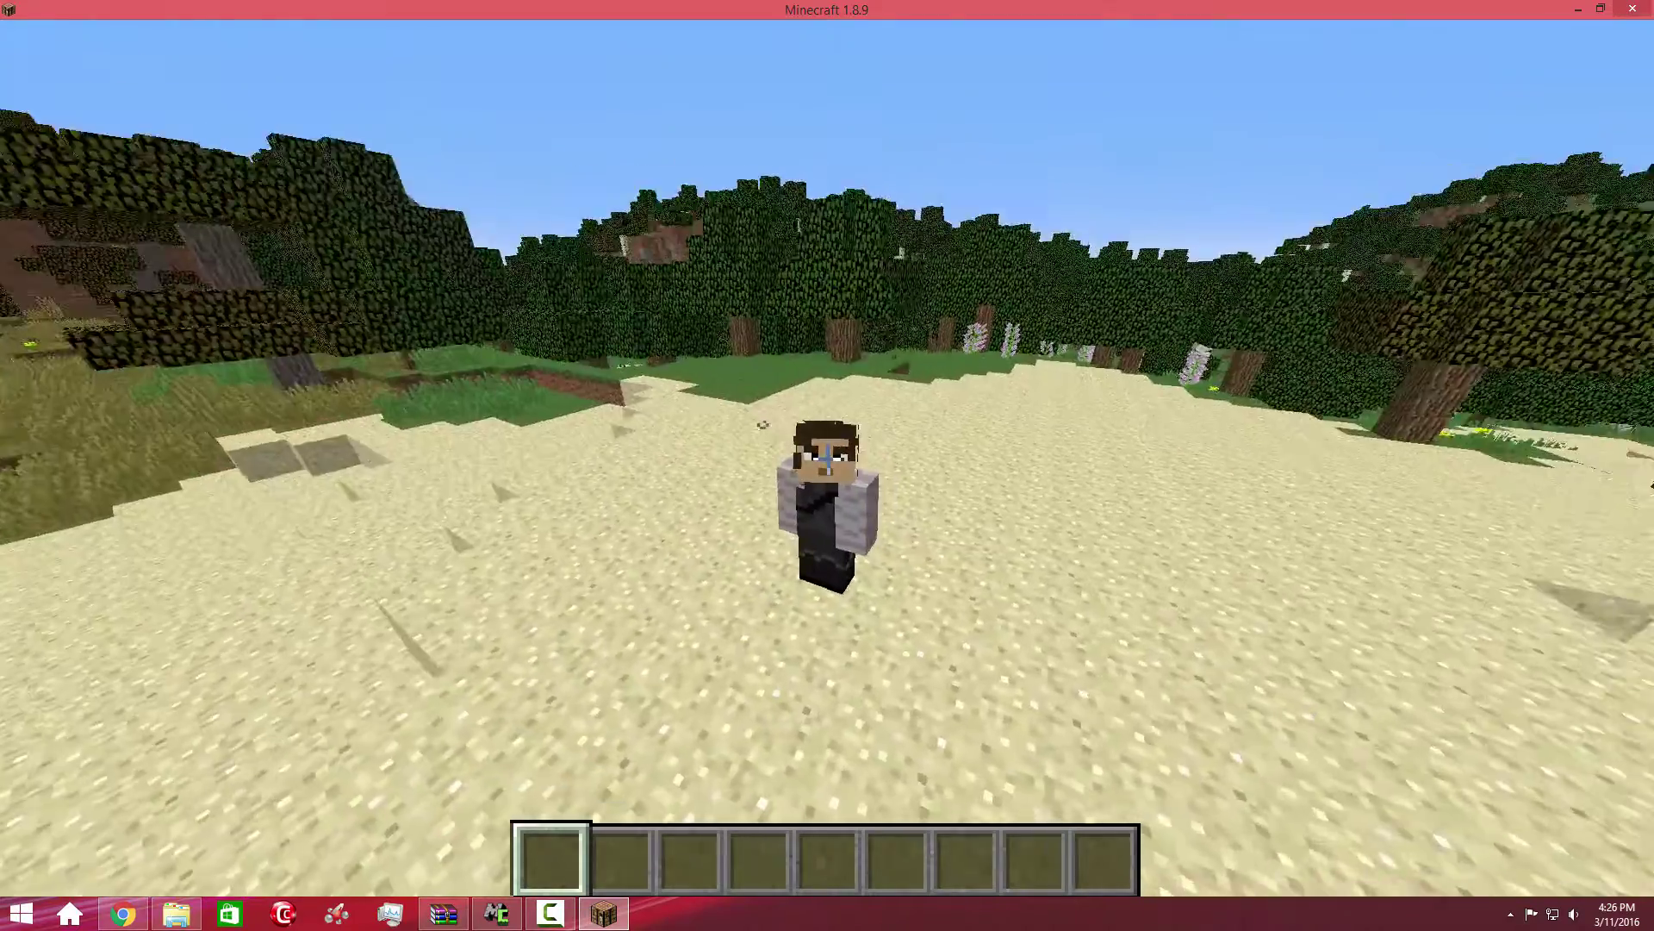
Hold Bucky's Gun in first-person view, walking across the desert
key(F5)
key(e)
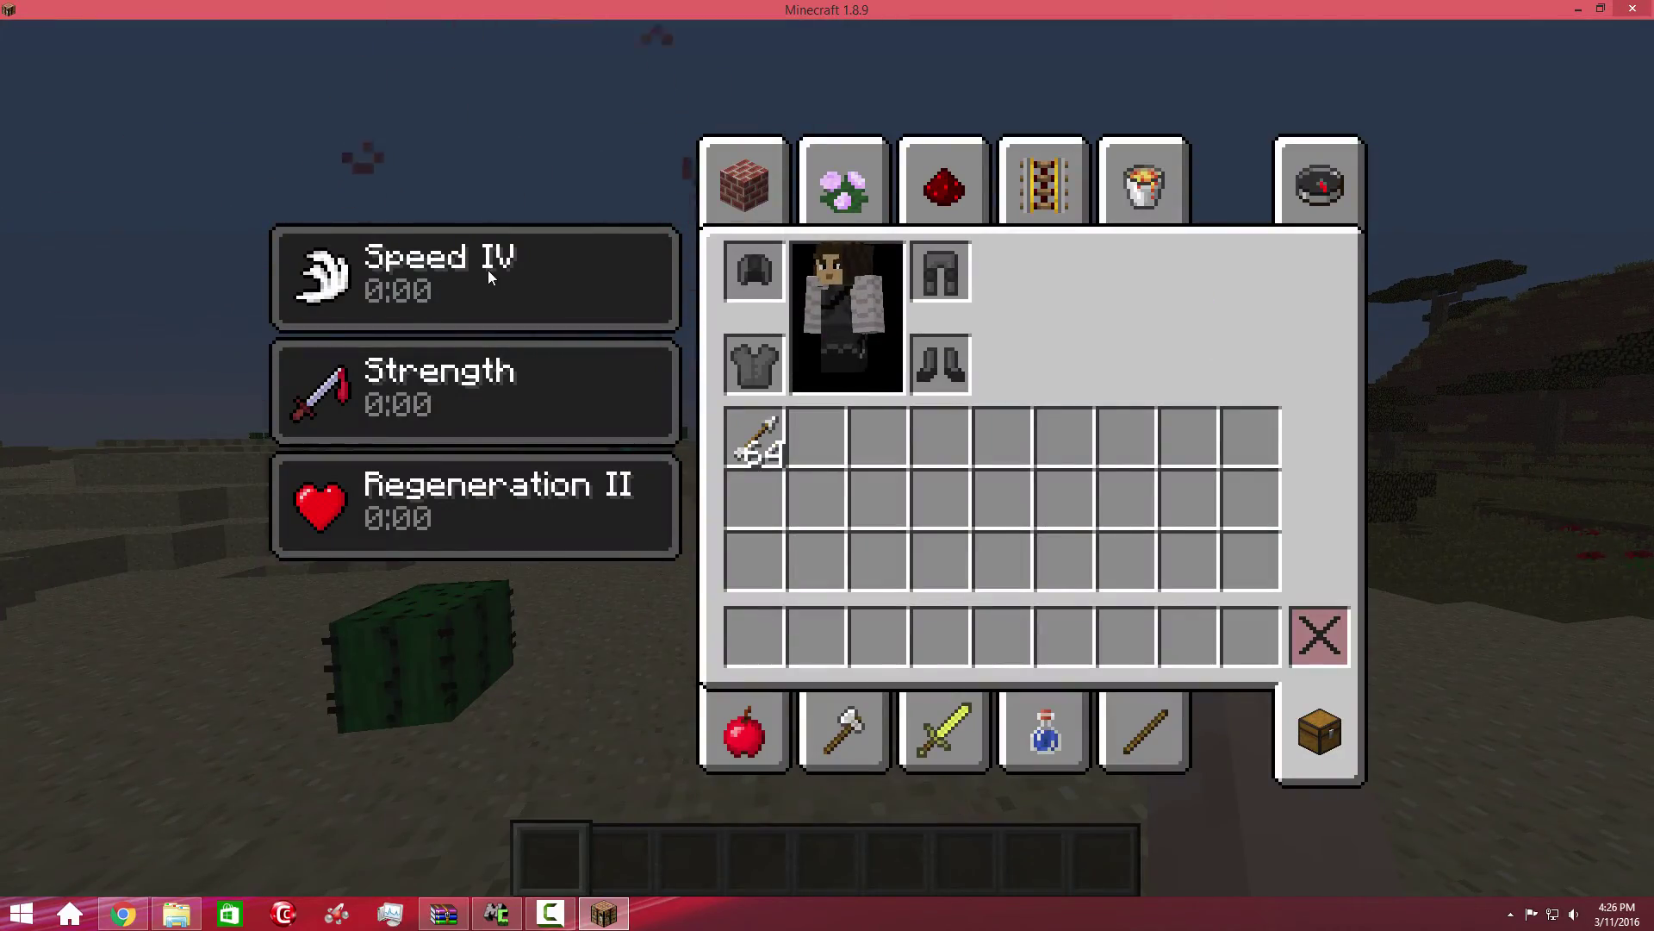
key(e)
key(w)
key(e)
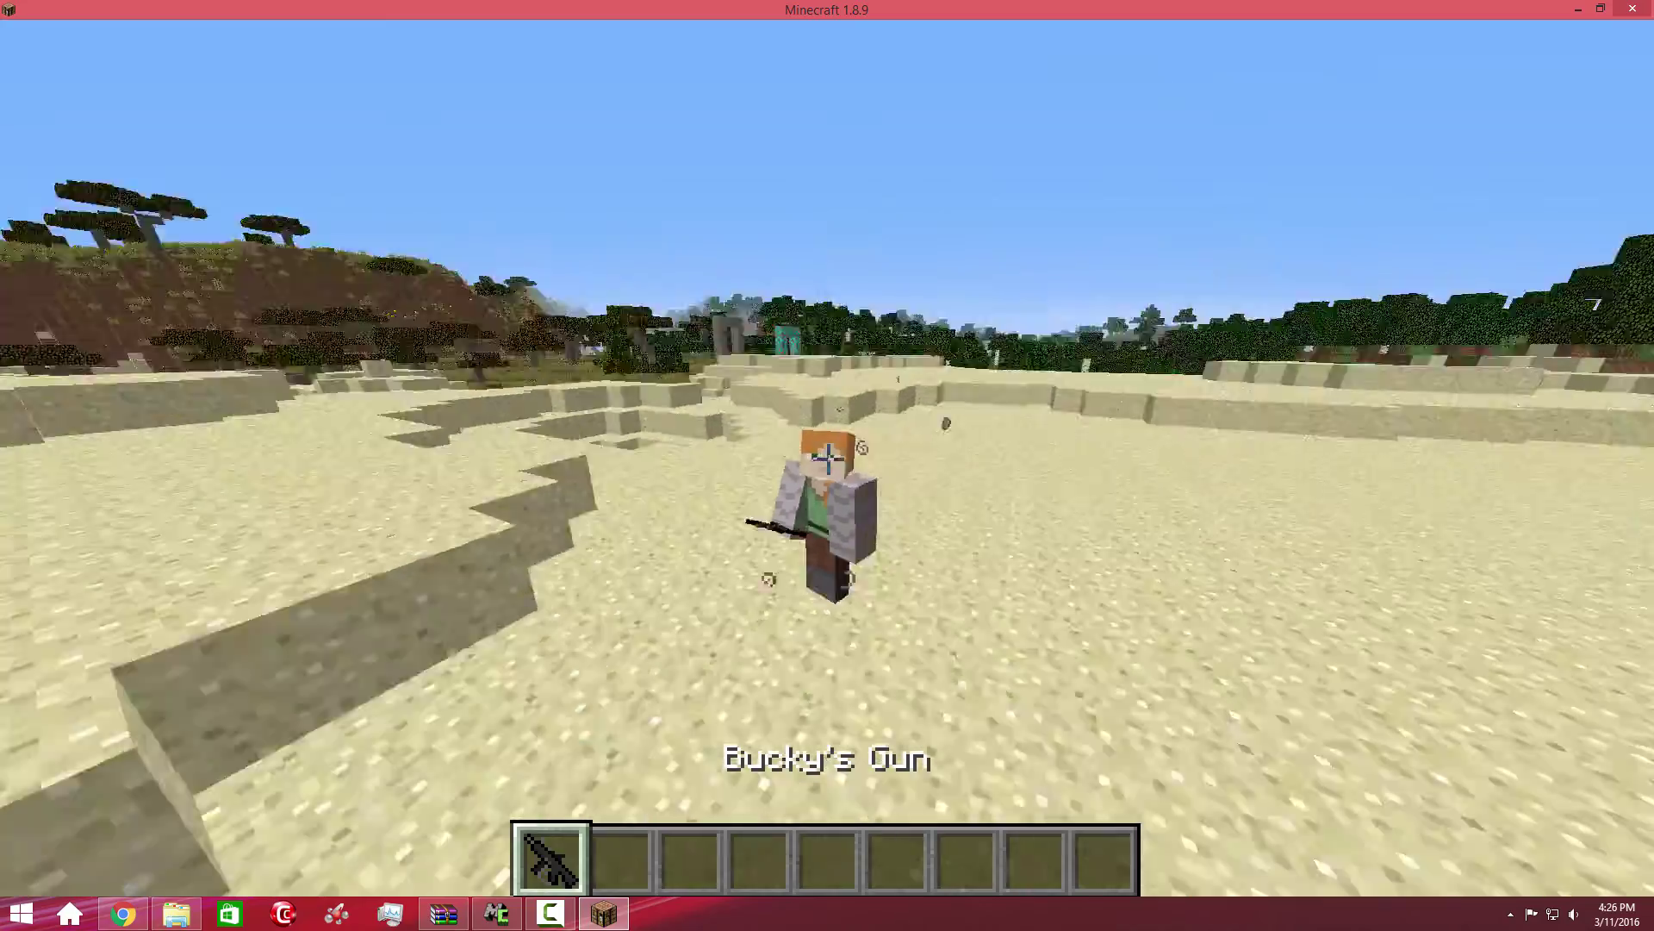
key(F5)
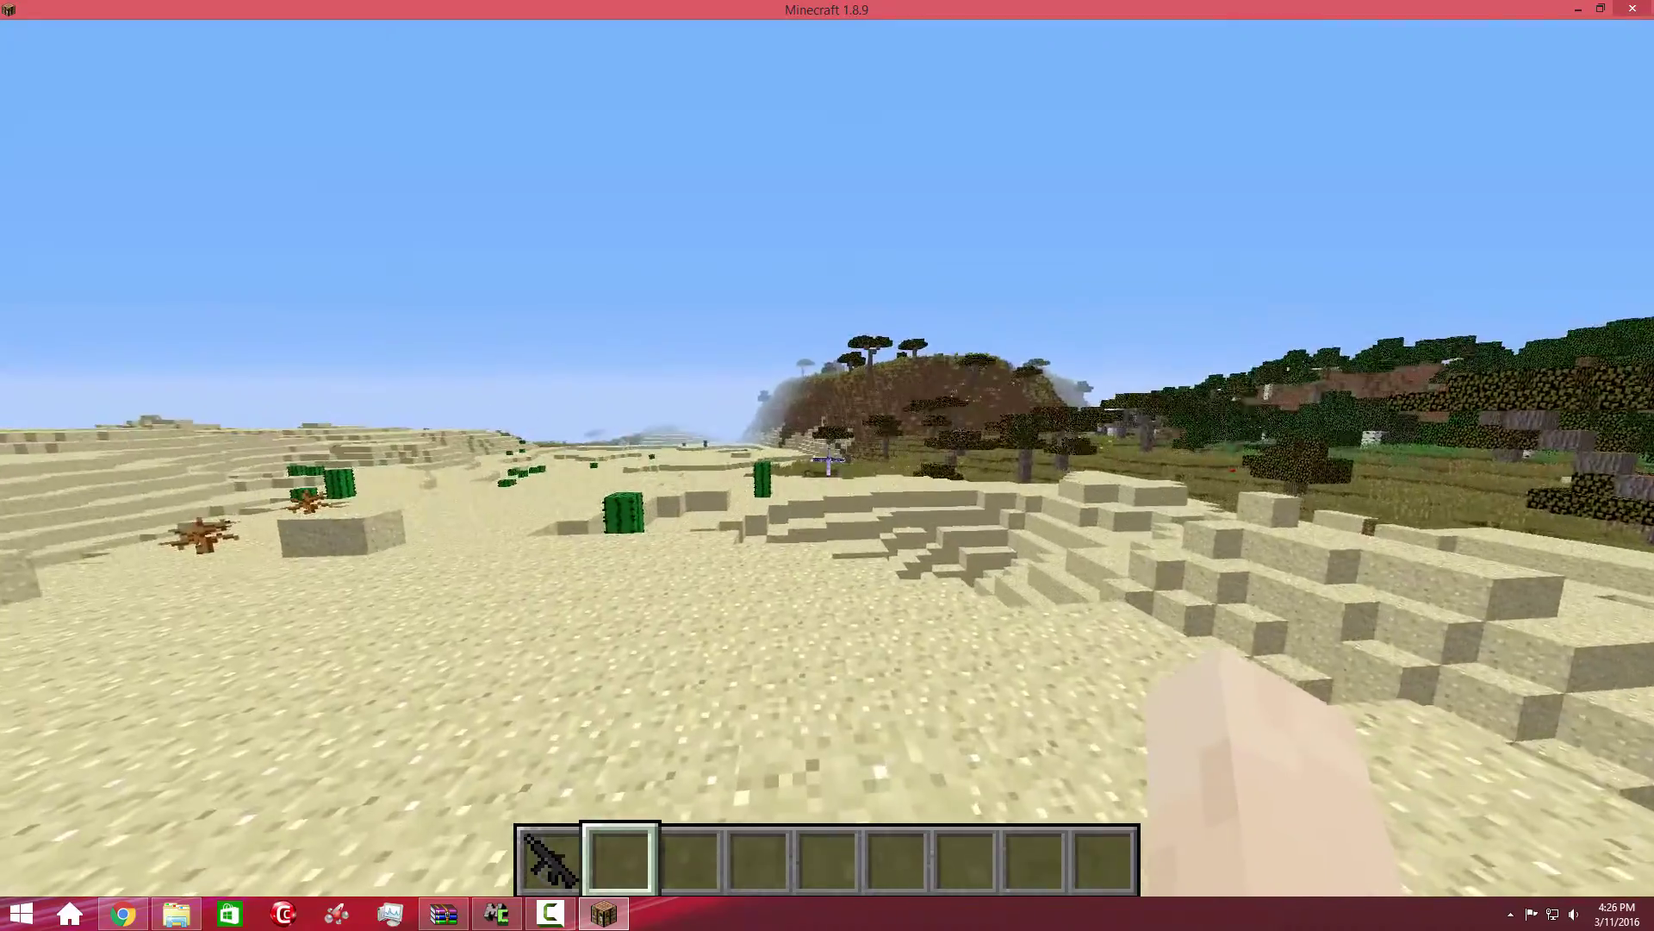
key(1)
Fire several arrows across the desert with Bucky's Gun, then switch to an empty hand
right_click(827, 465)
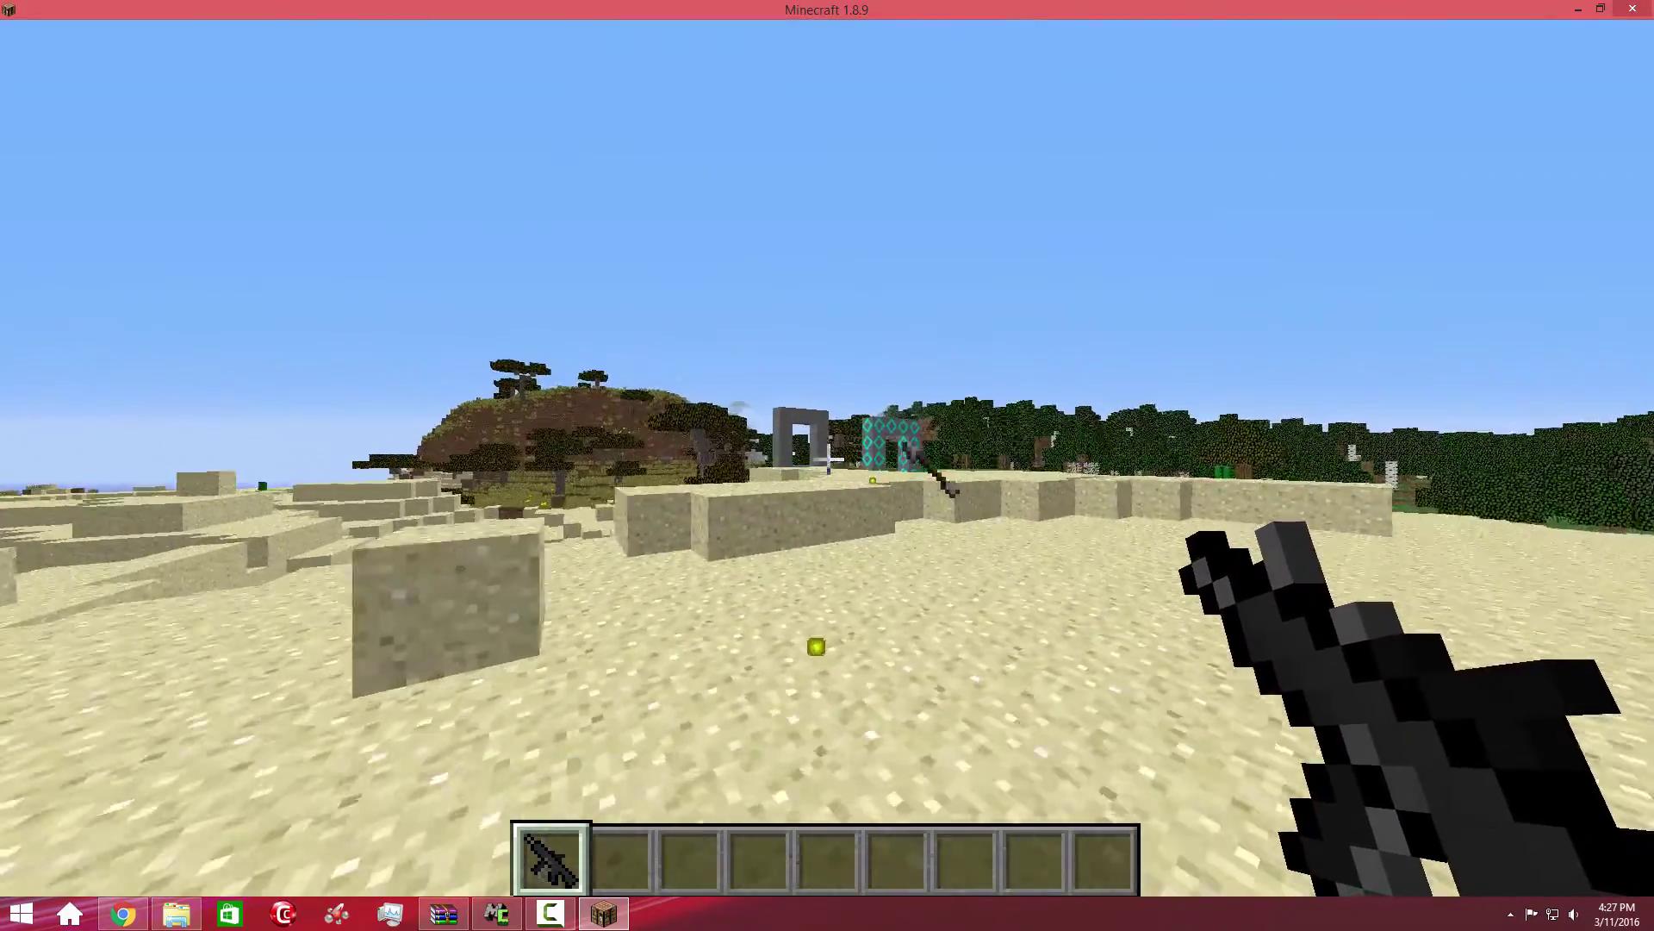
right_click(828, 465)
key(e)
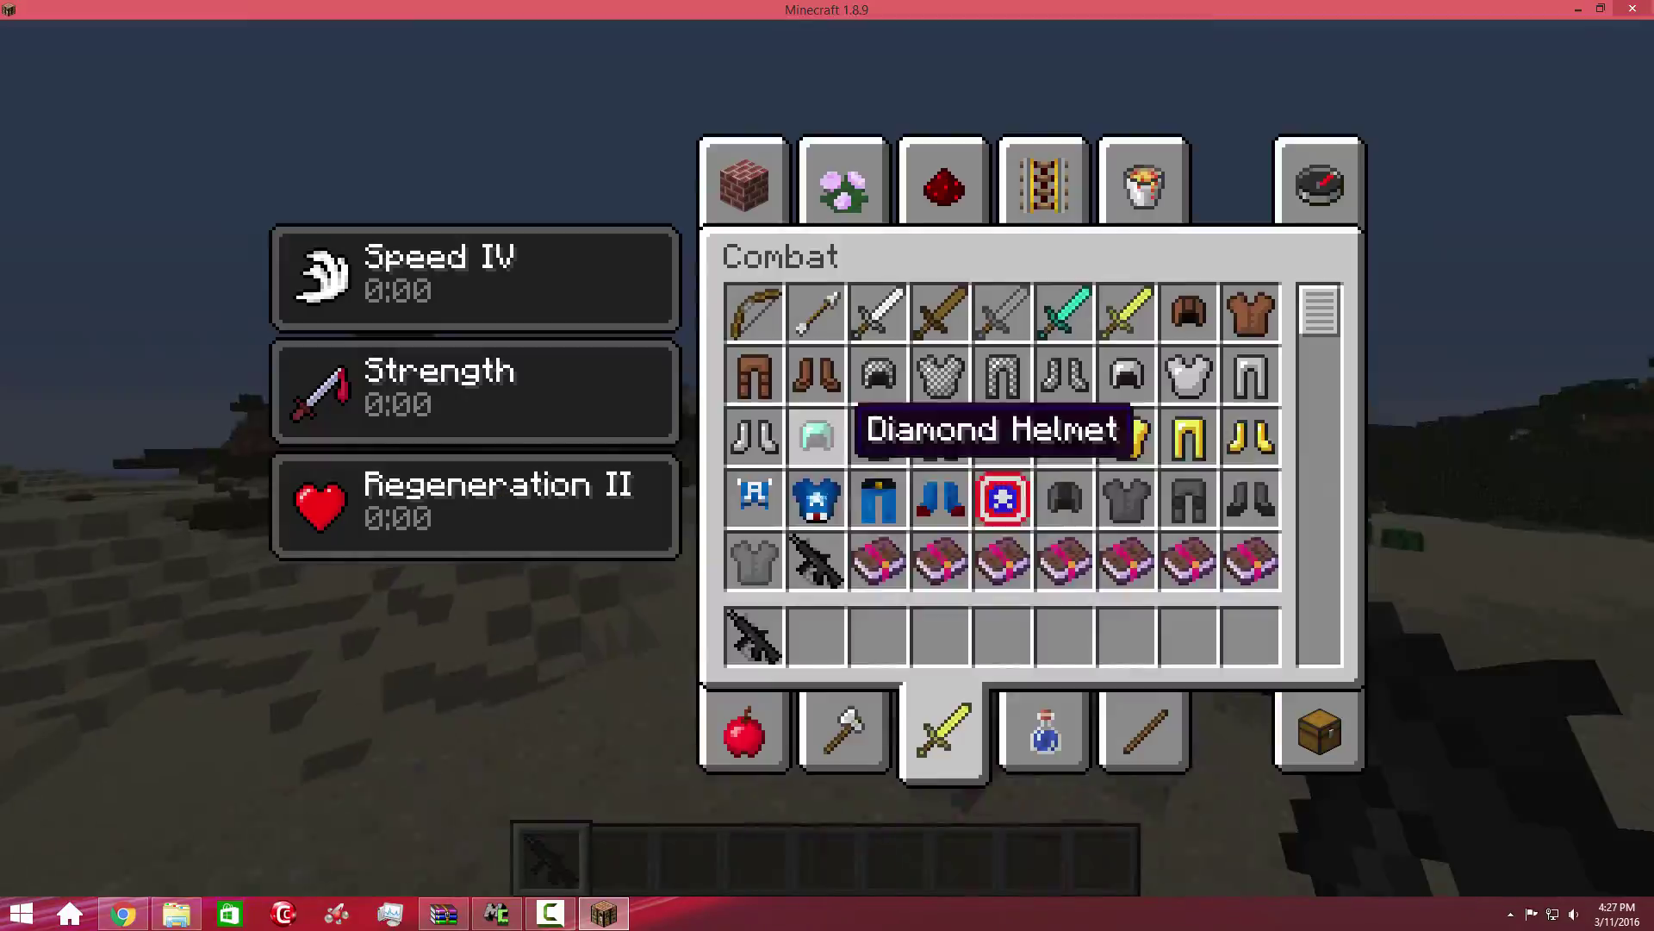
key(e)
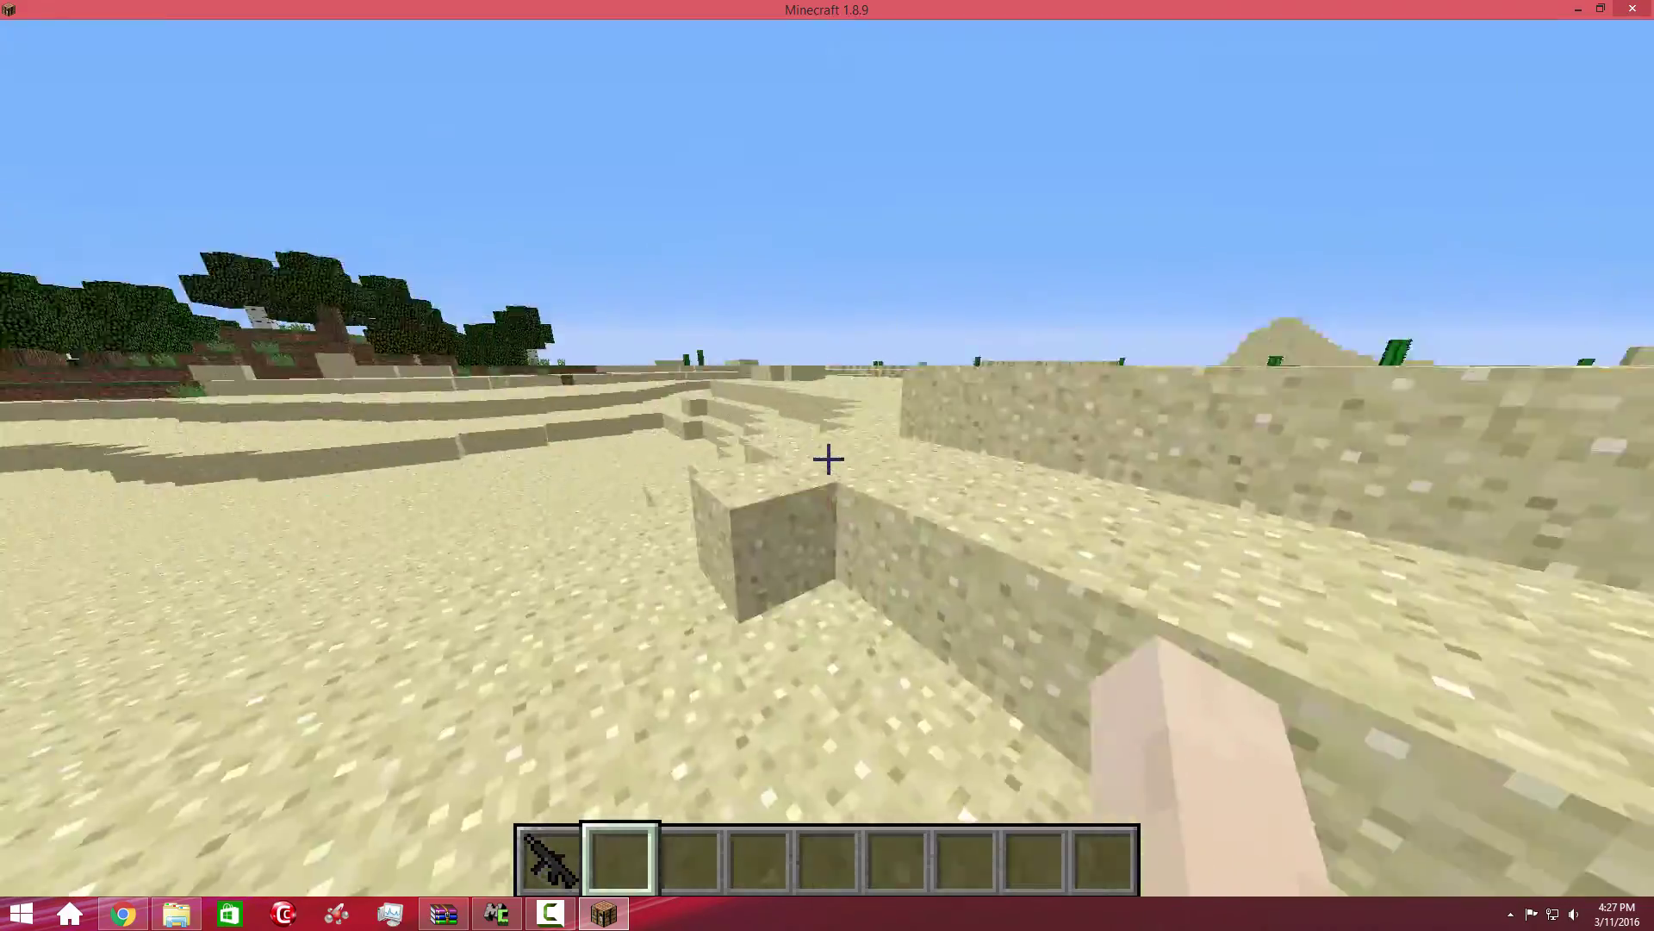
key(1)
right_click(828, 465)
key(e)
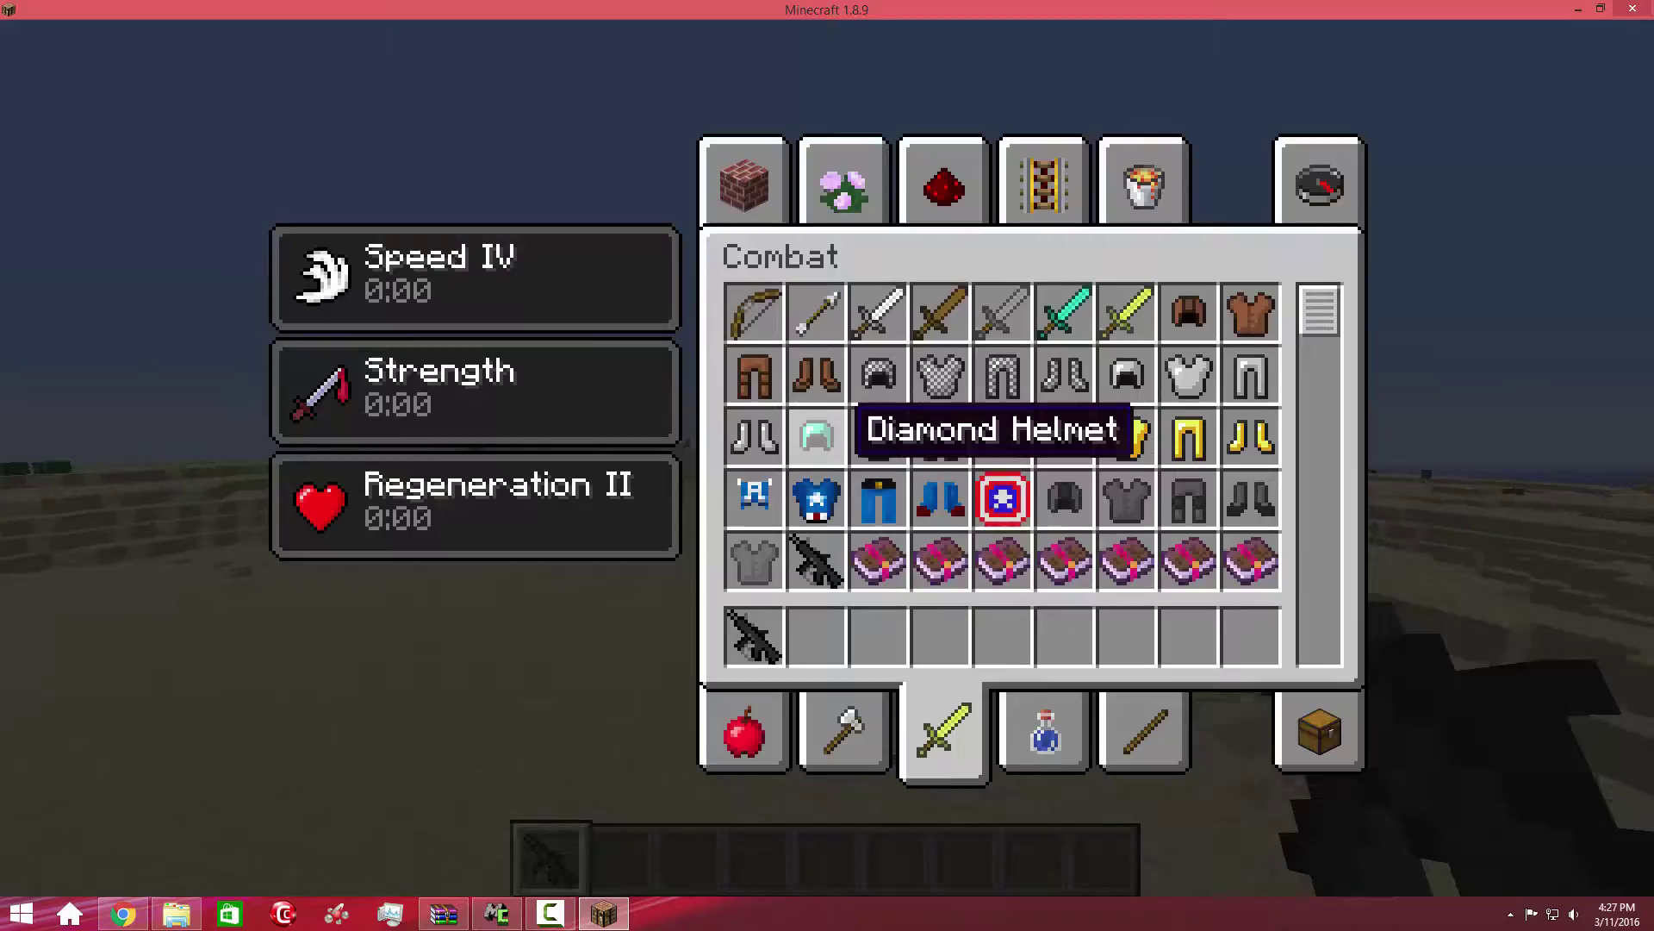
key(e)
key(2)
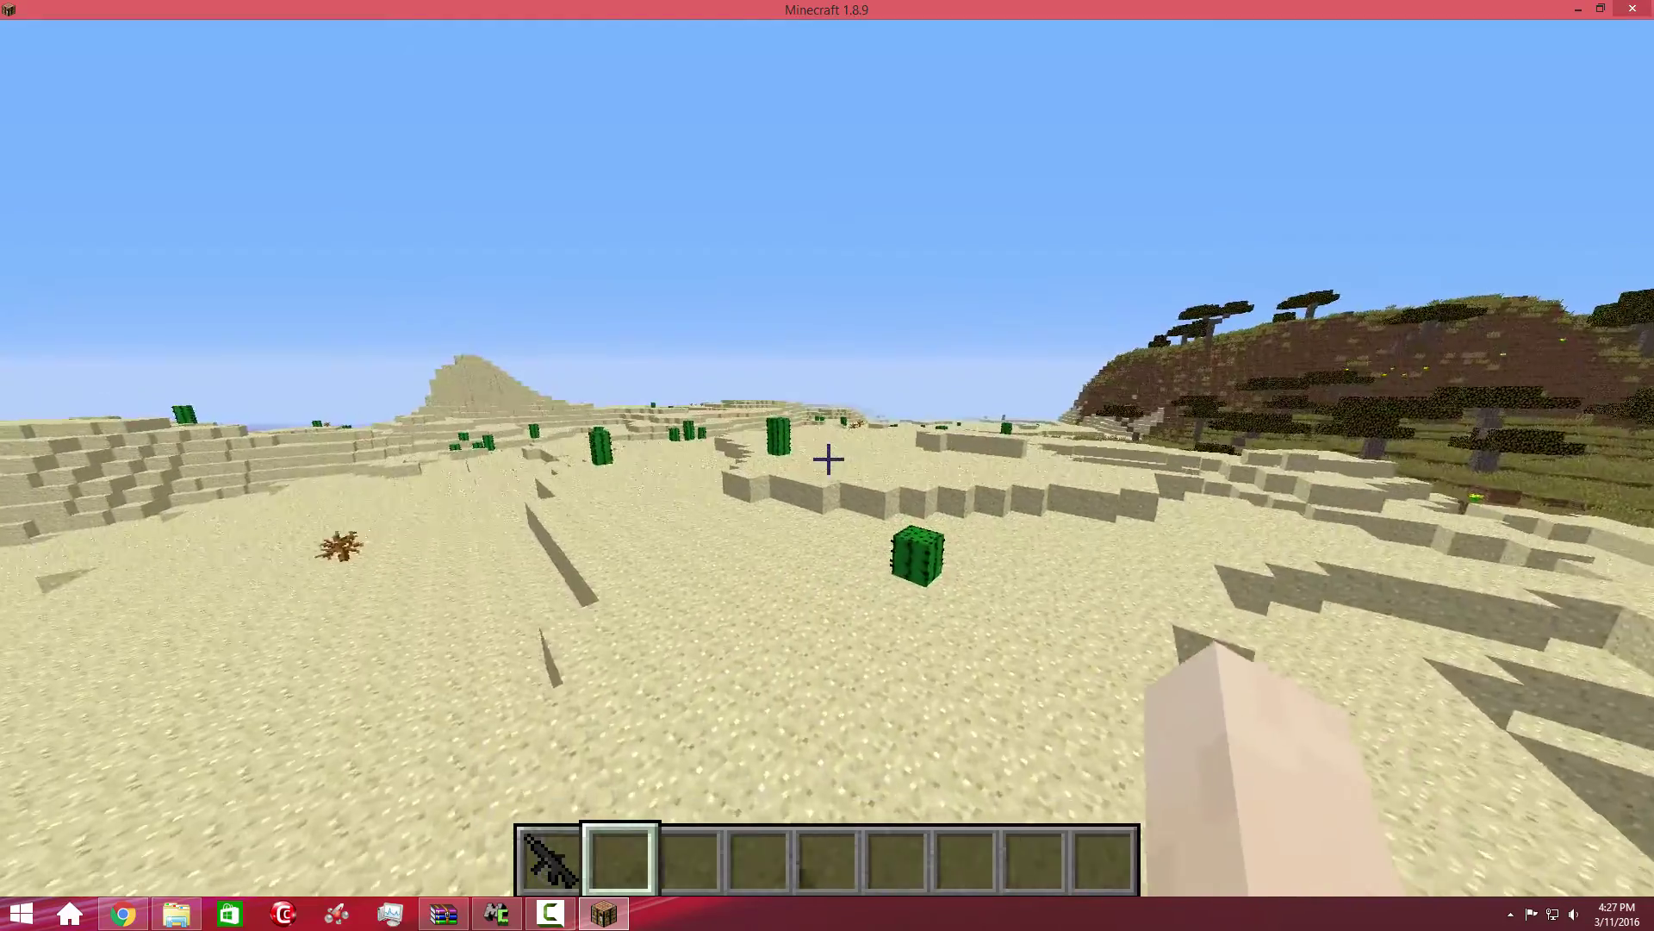
Take off all the Bucky armor pieces in the armor inventory
key(w)
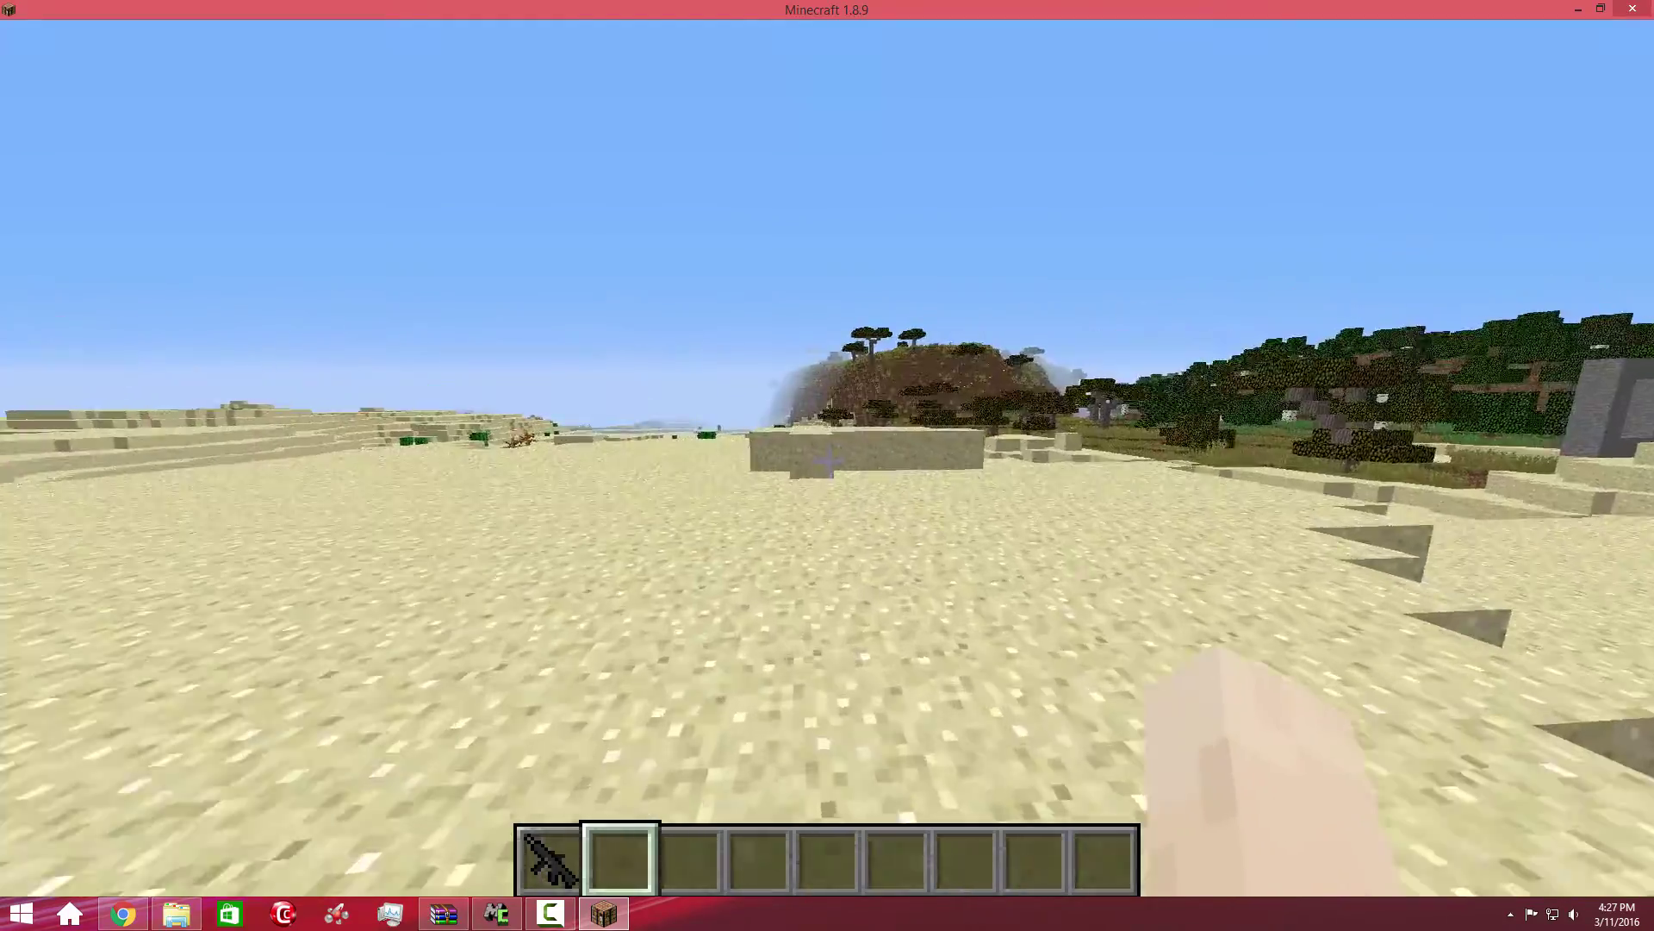
key(e)
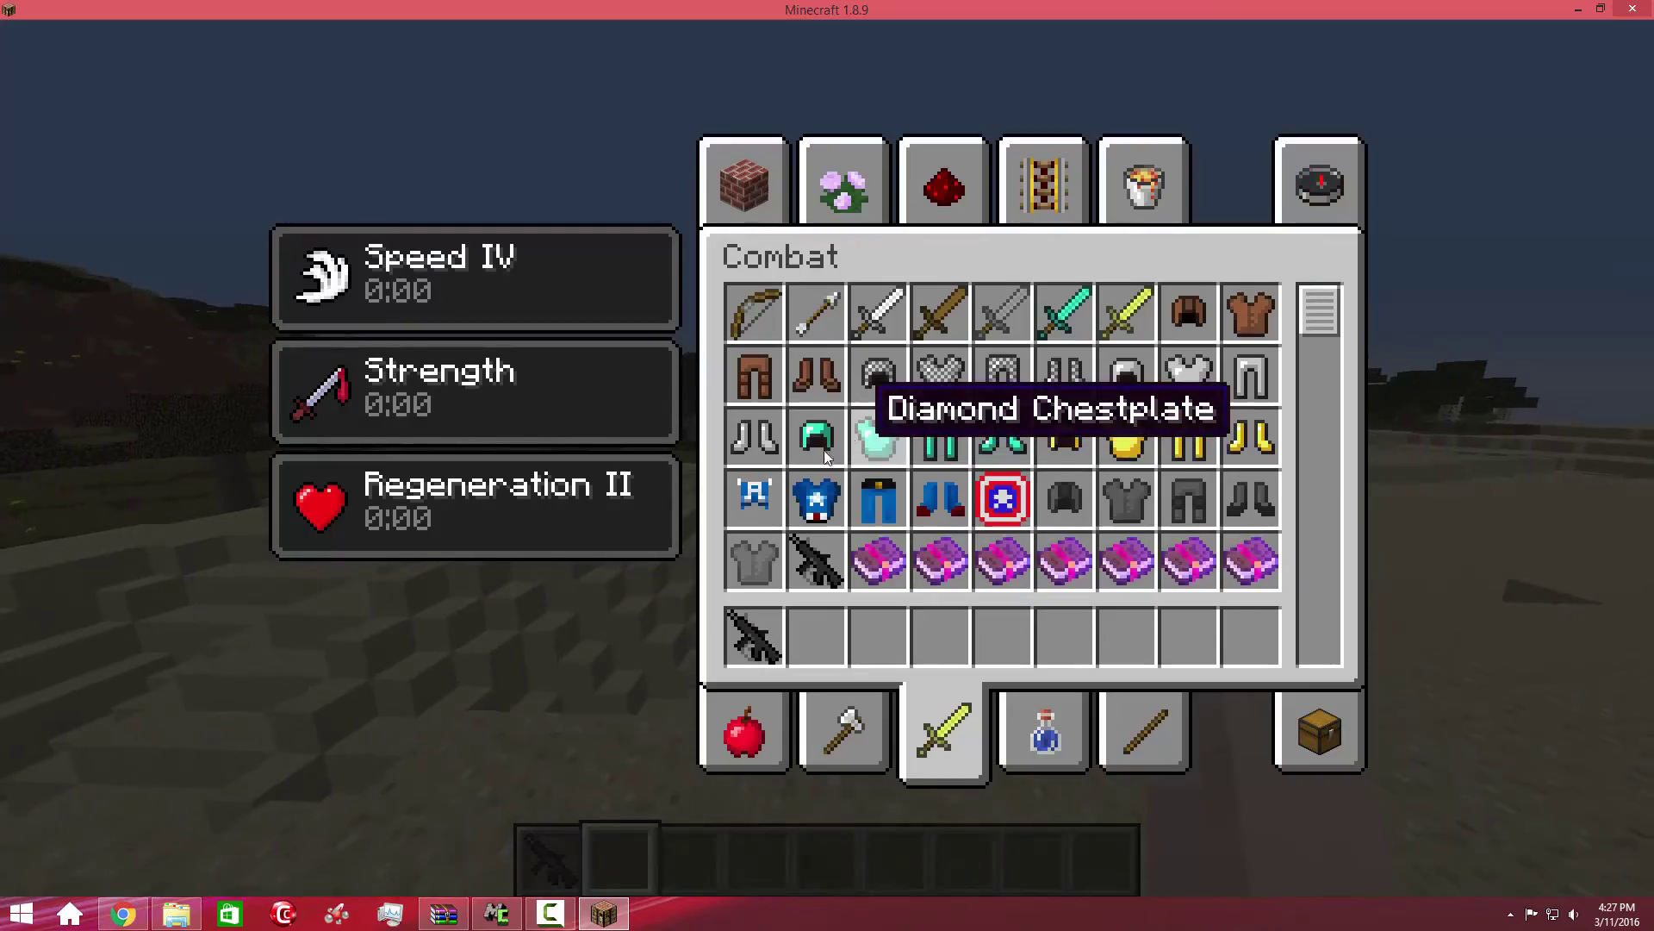
click(1347, 779)
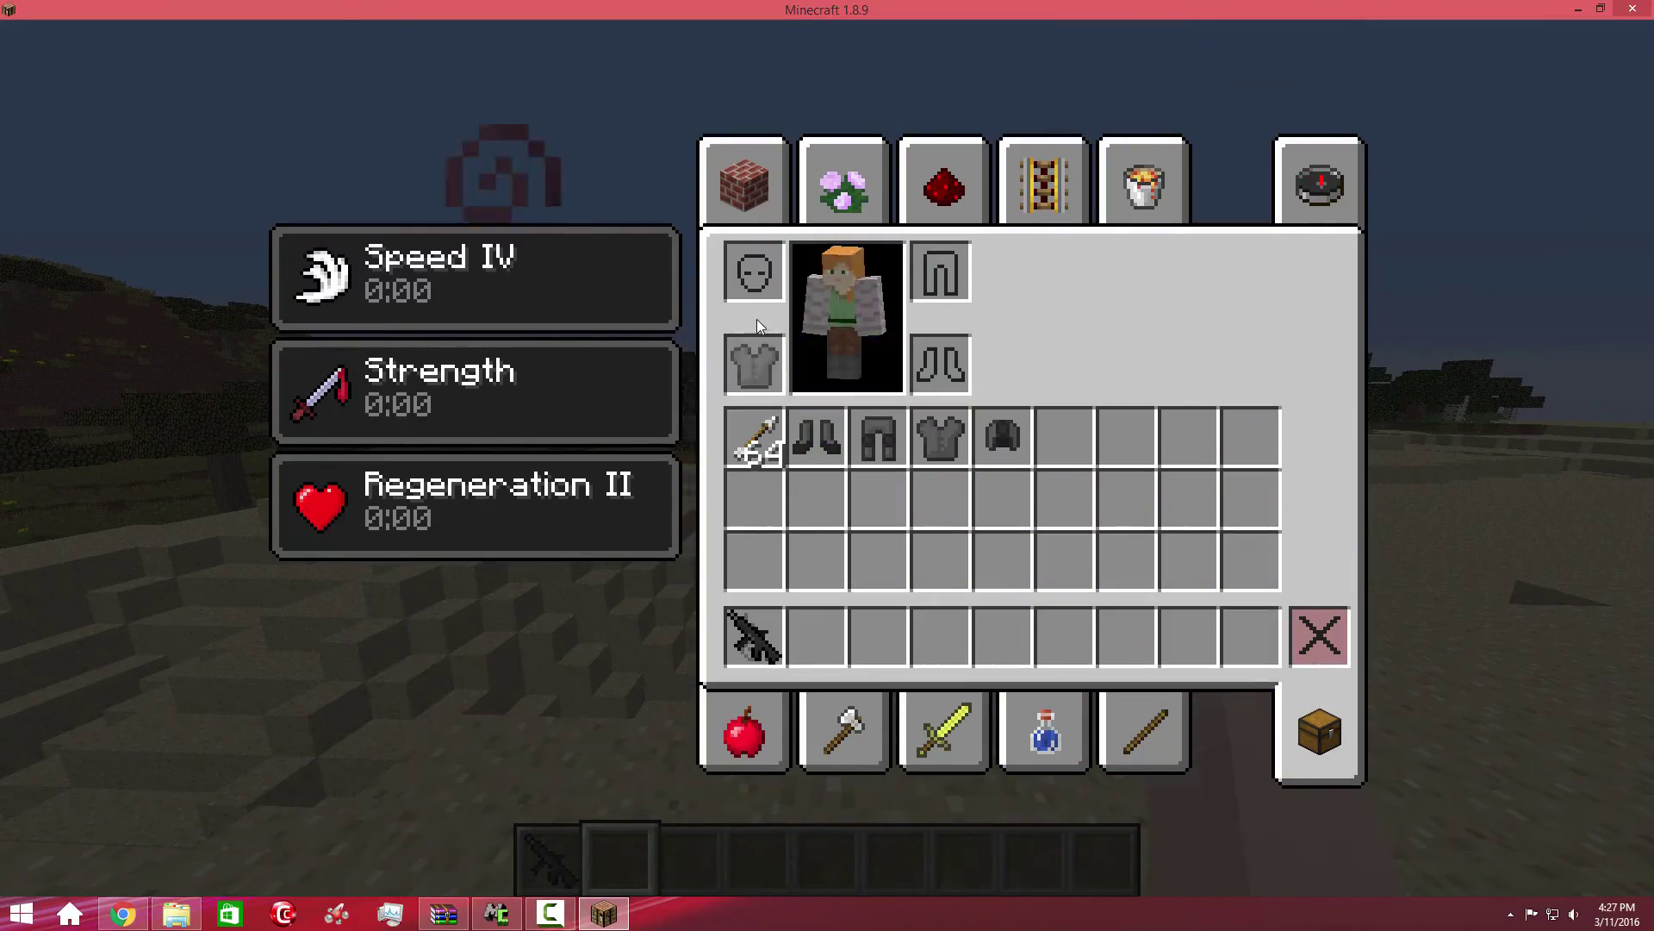
click(755, 360)
click(823, 640)
Save and quit the world, close Minecraft, and return to the MCreator workspace
key(Escape)
key(Escape)
click(875, 629)
click(970, 705)
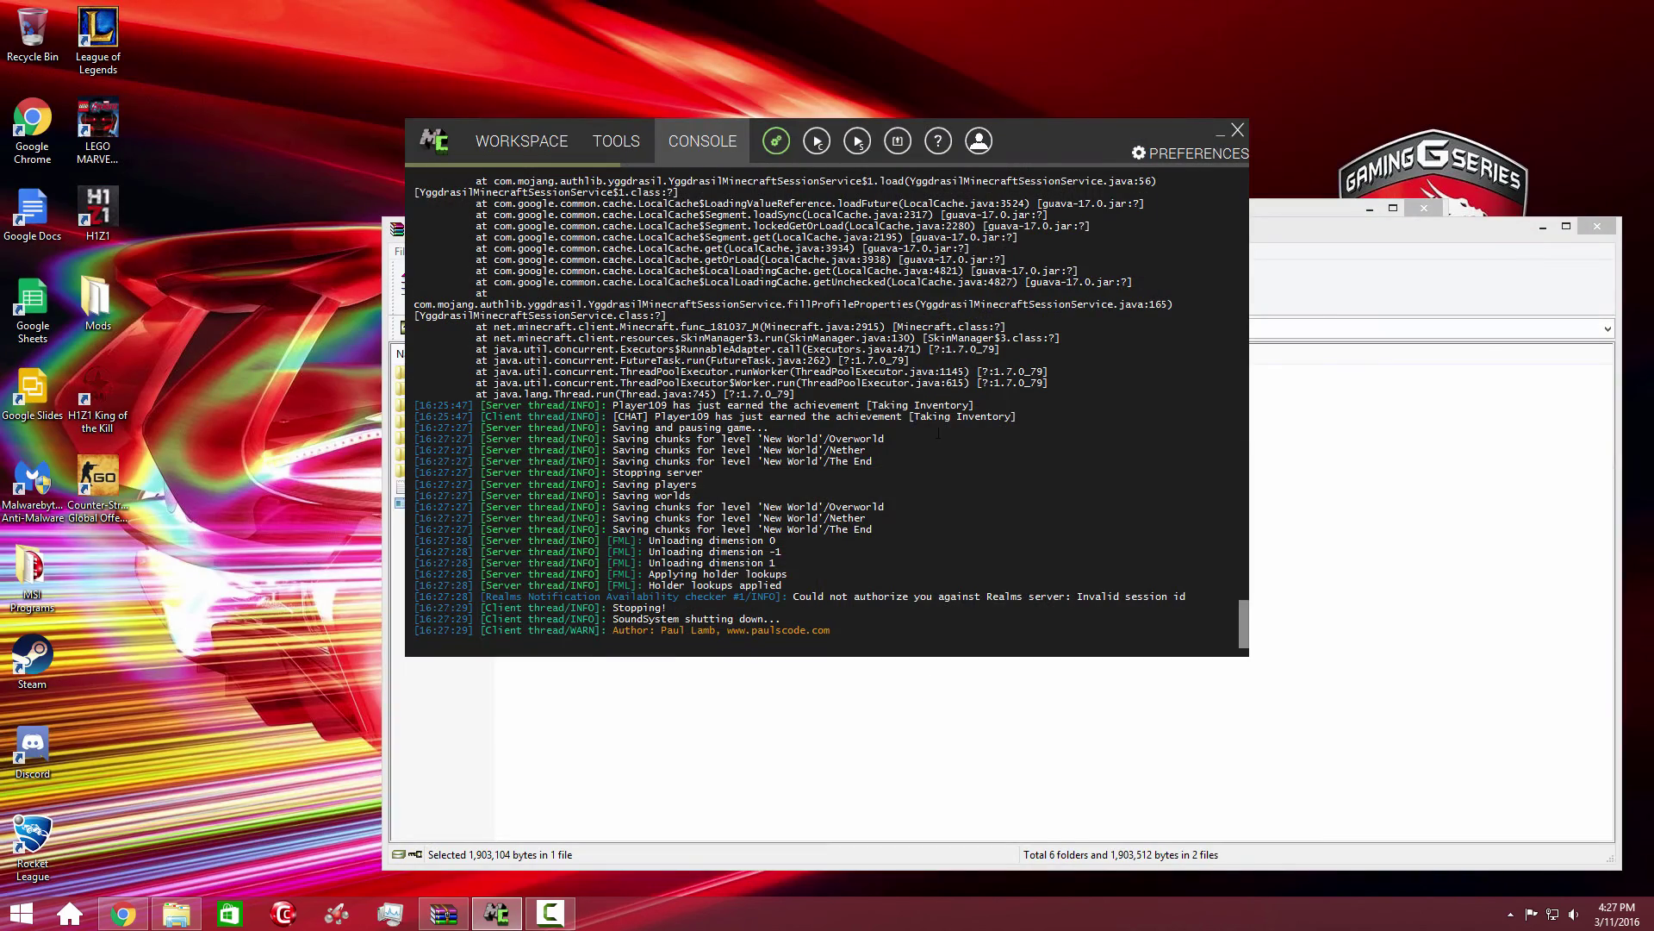
click(517, 153)
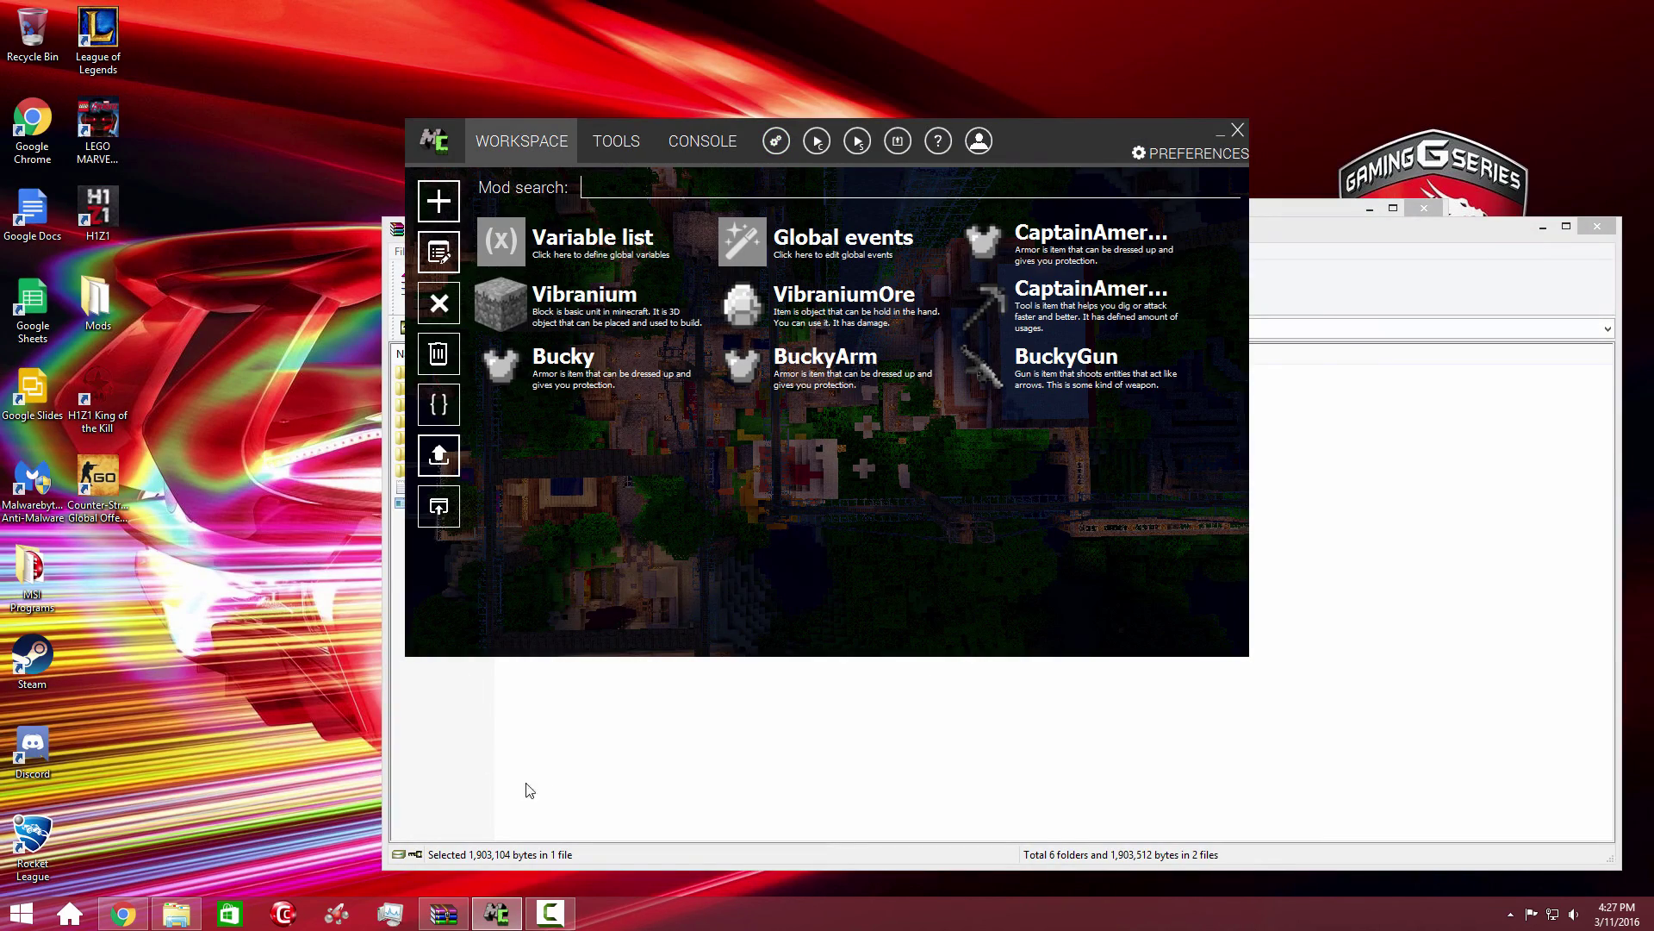